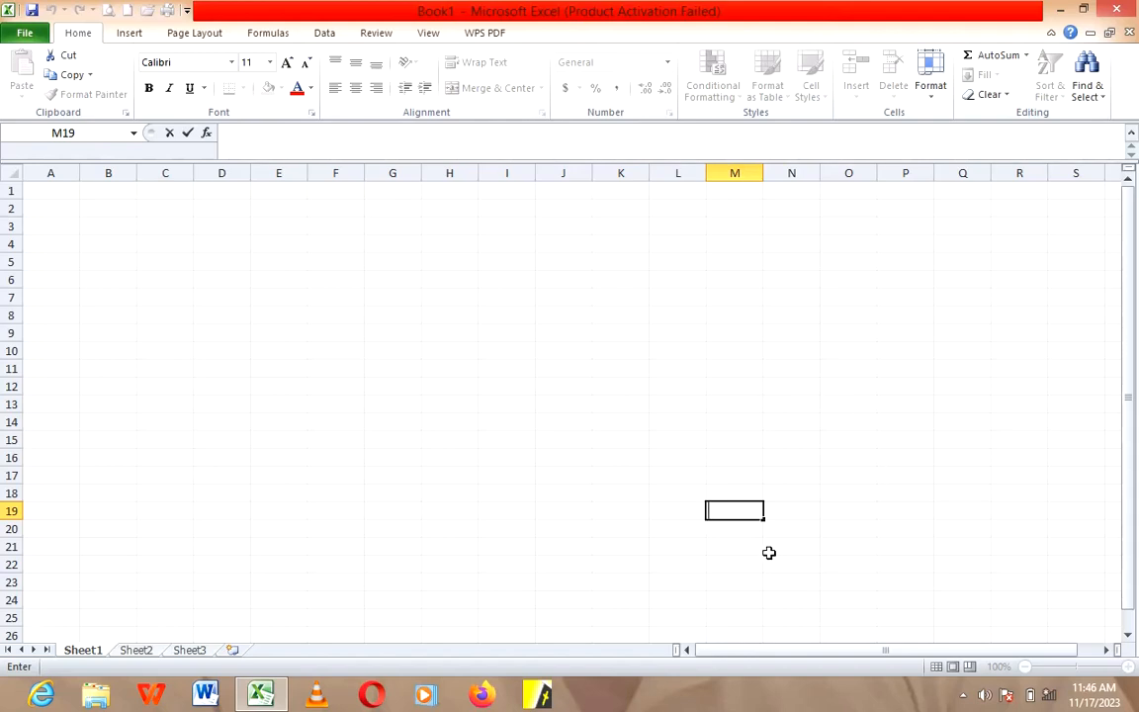
Step: Enlarge the worksheet to 202% zoom, then select cell C3 followed by the whole of column C
{"action": "left_click", "coordinate": [379, 295]}
{"action": "left_click", "coordinate": [379, 355]}
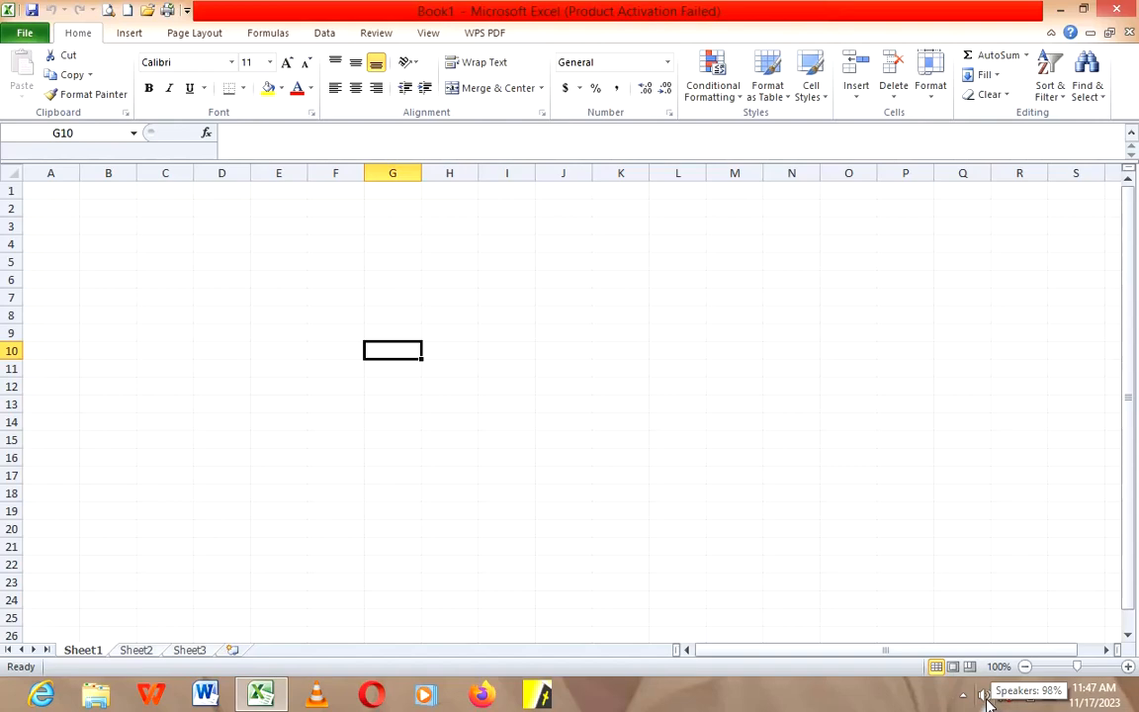
{"action": "left_click", "coordinate": [1092, 664]}
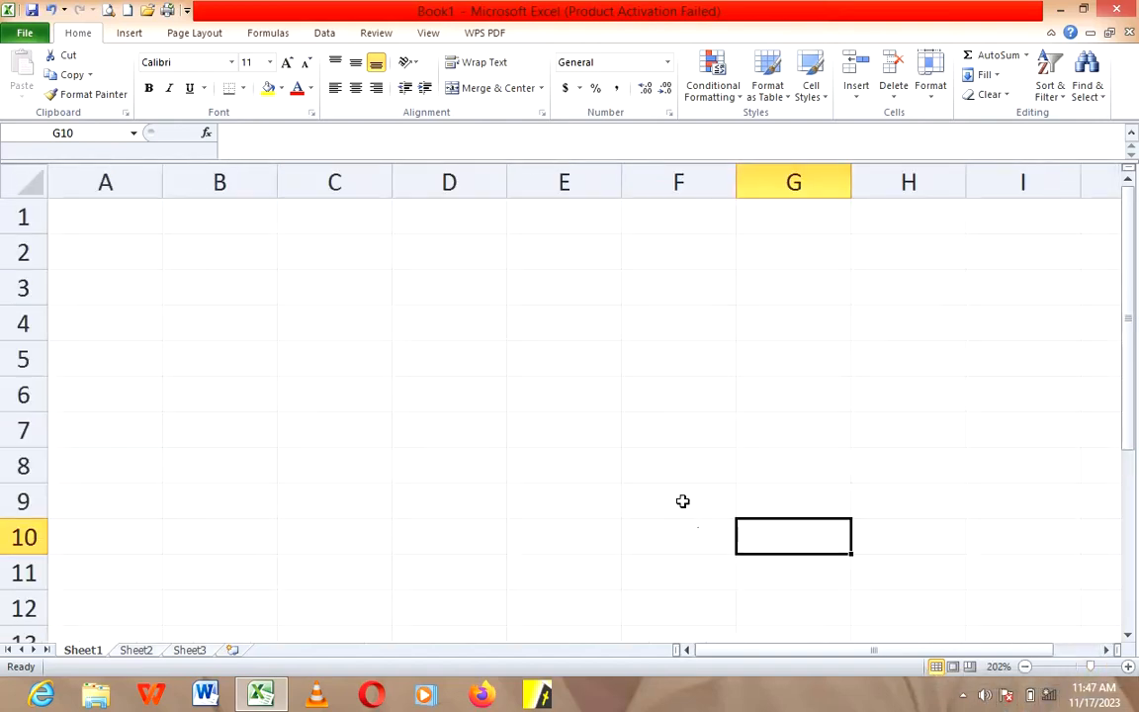
{"action": "left_click", "coordinate": [336, 291]}
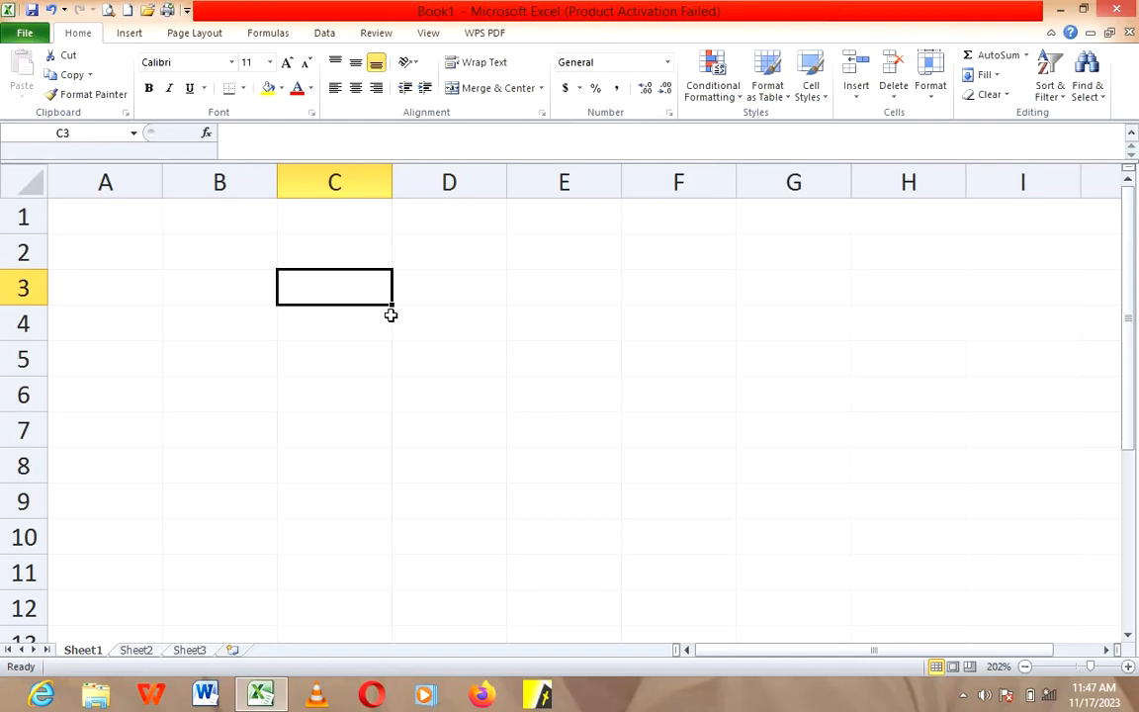
{"action": "left_click", "coordinate": [357, 184]}
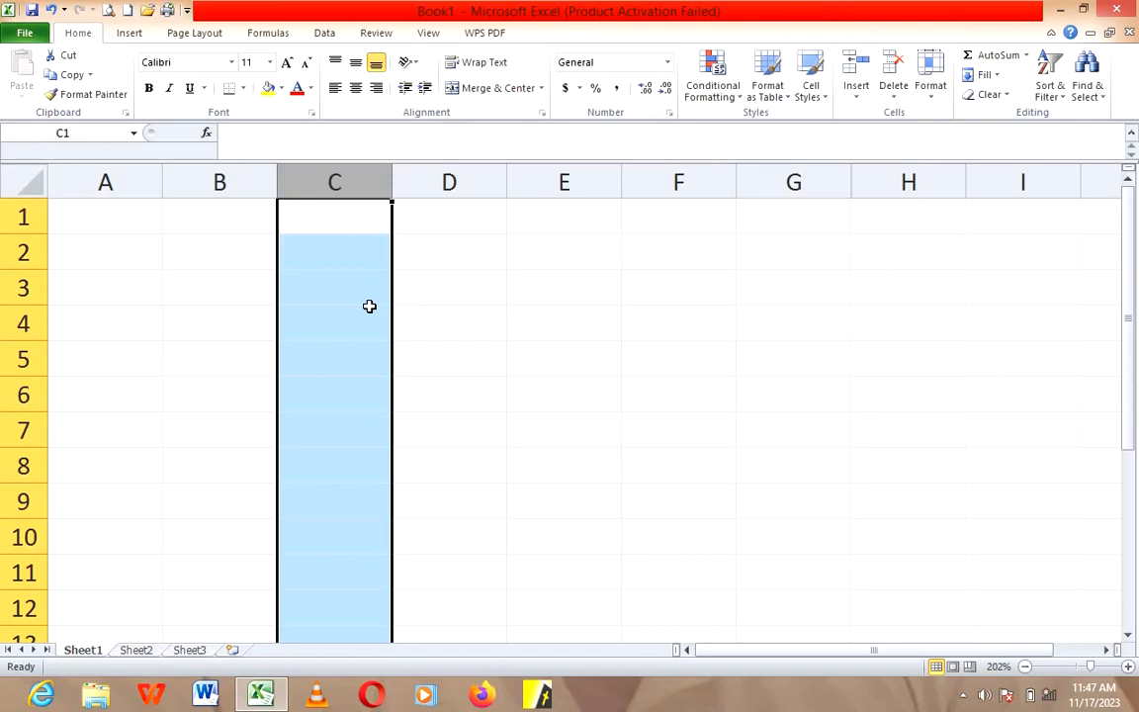
Step: Enter 78 in cell D4 and 34 in cell E8
{"action": "left_click", "coordinate": [442, 329]}
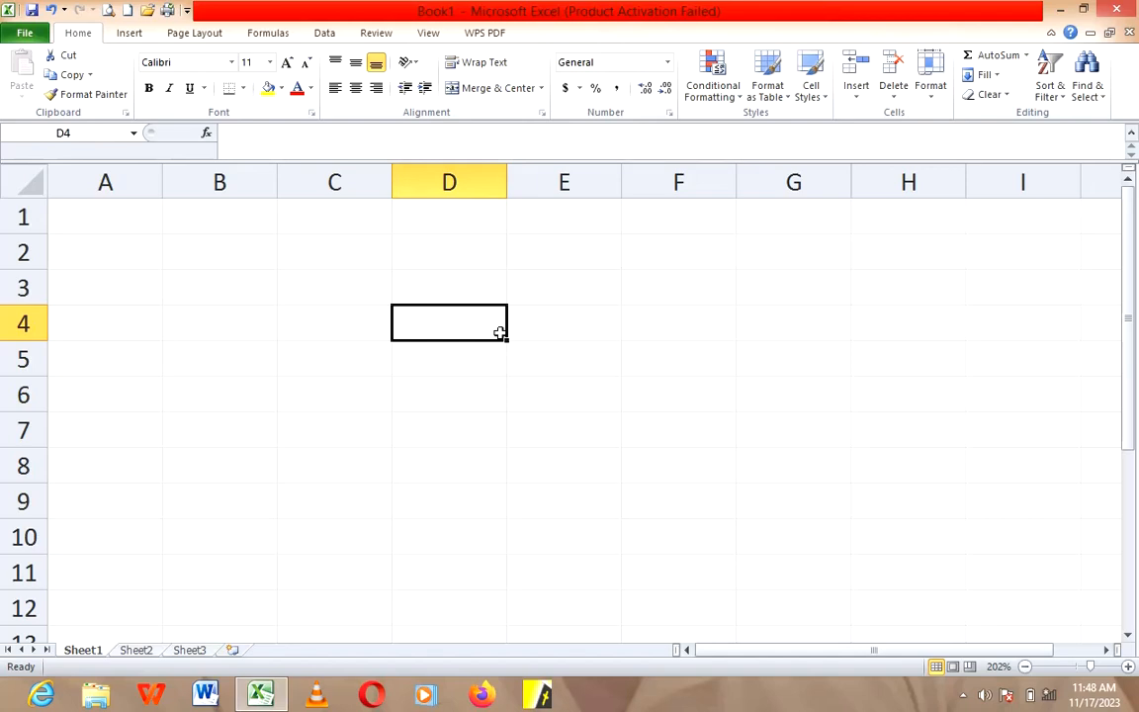
{"action": "type", "text": "78"}
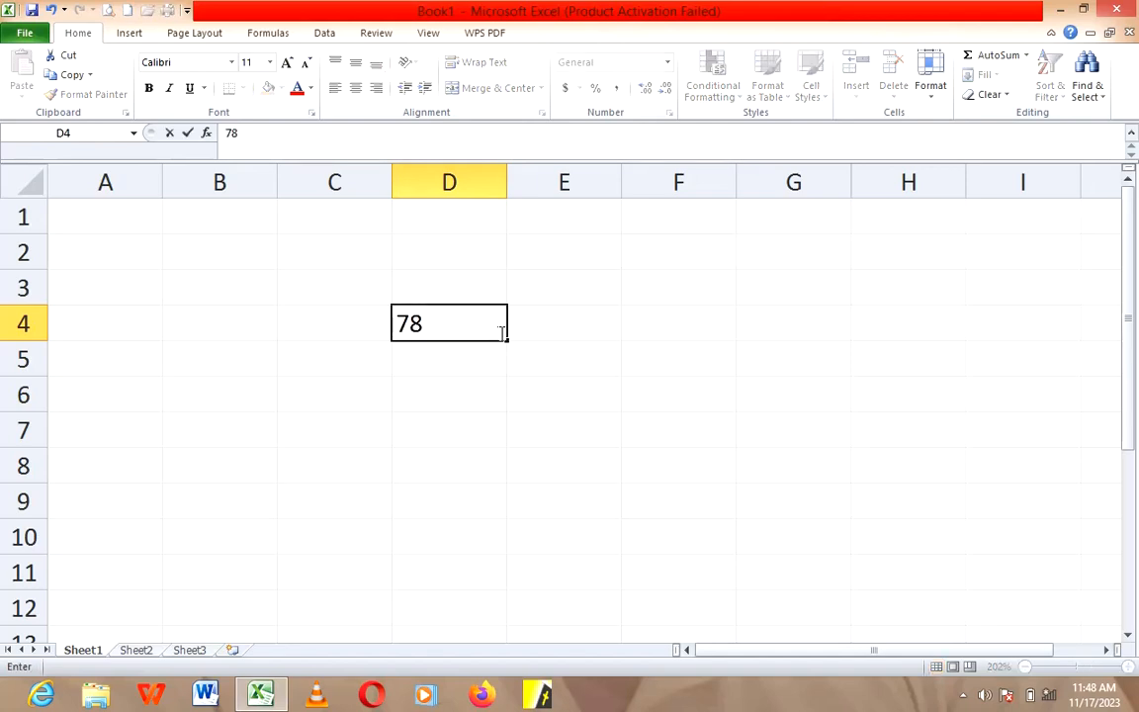
{"action": "left_click", "coordinate": [464, 363]}
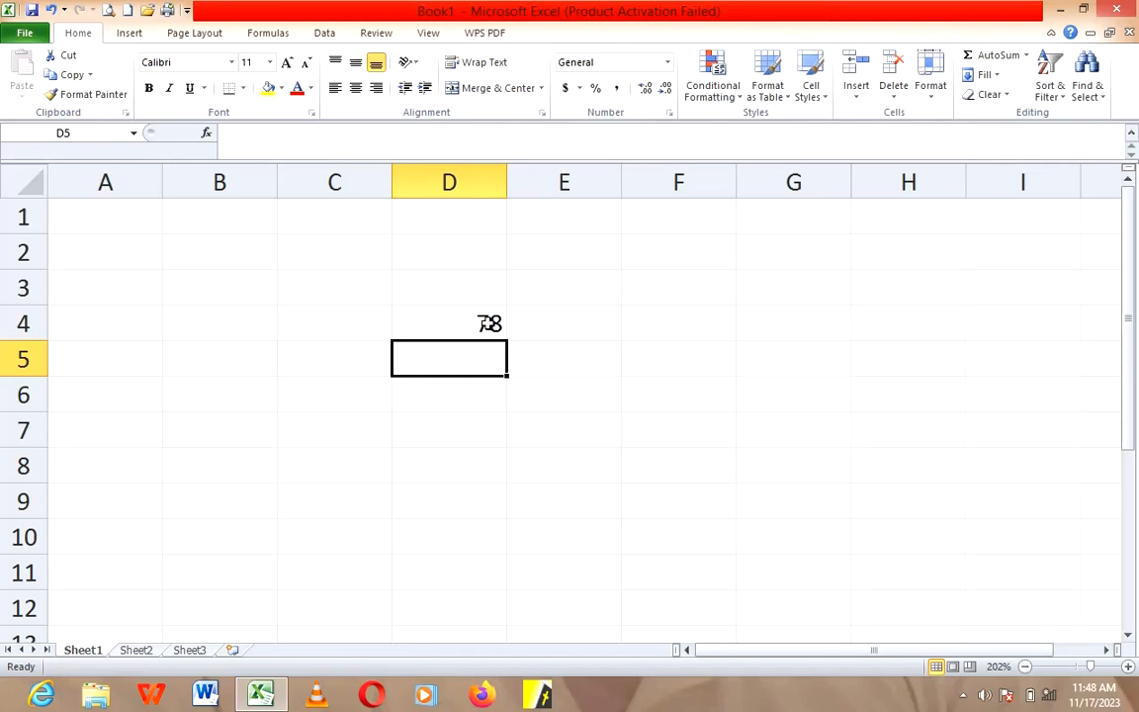
{"action": "left_click", "coordinate": [479, 321]}
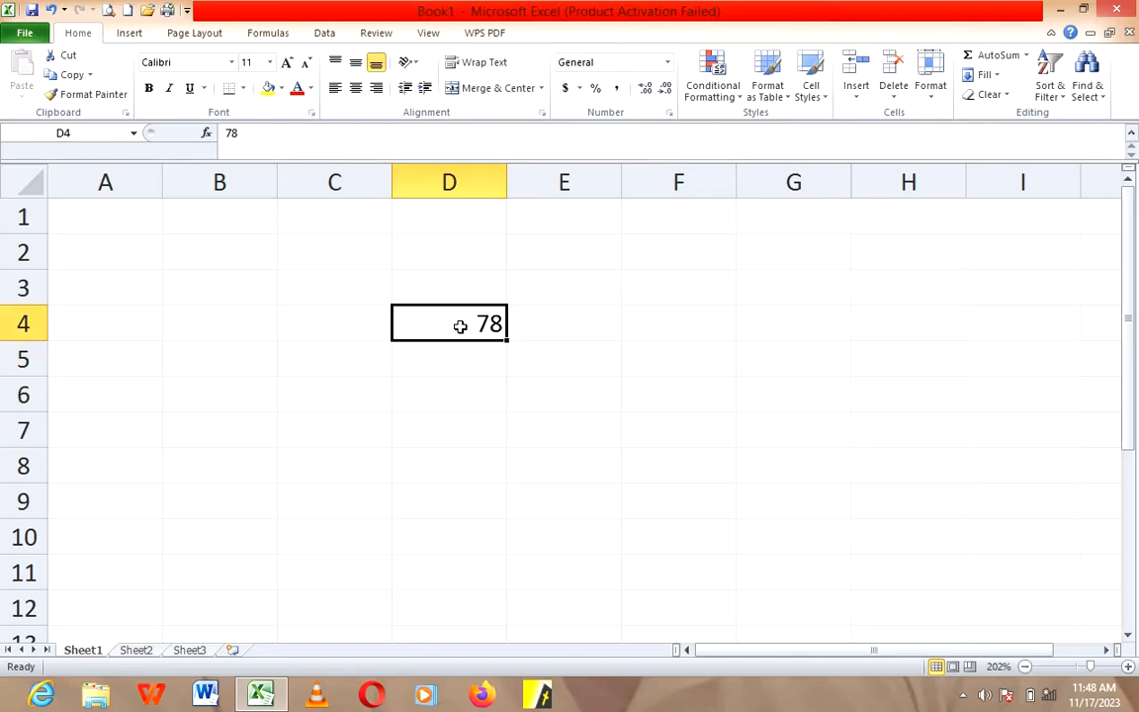
{"action": "left_click", "coordinate": [587, 464]}
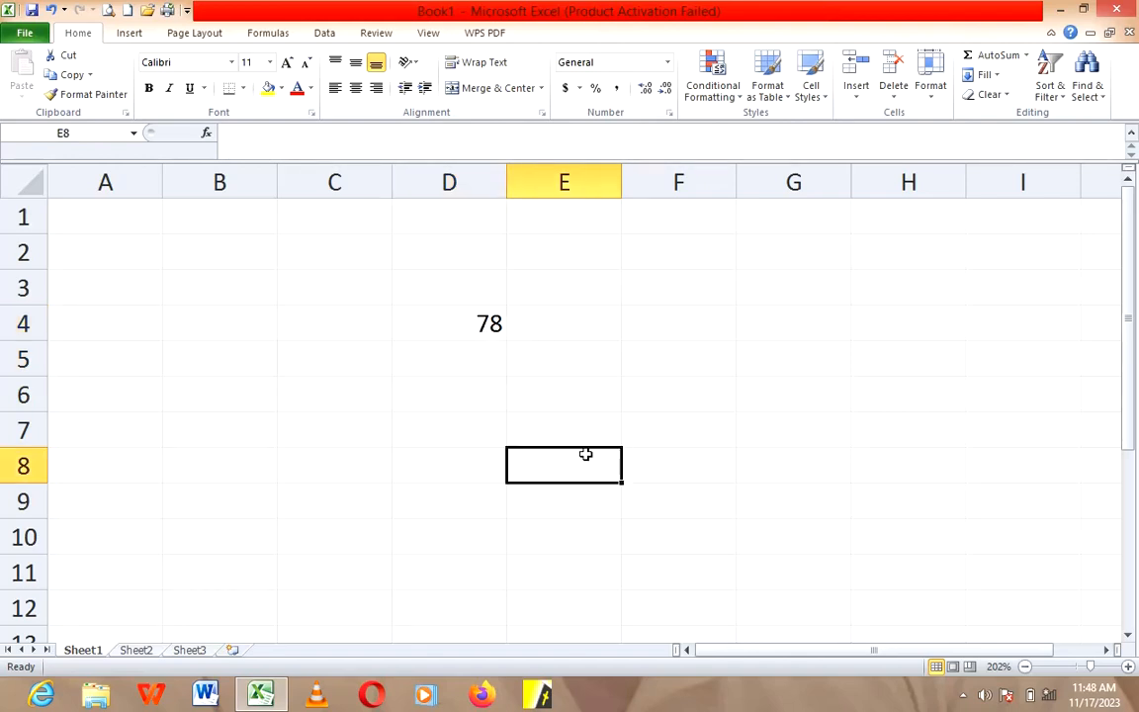
{"action": "type", "text": "34"}
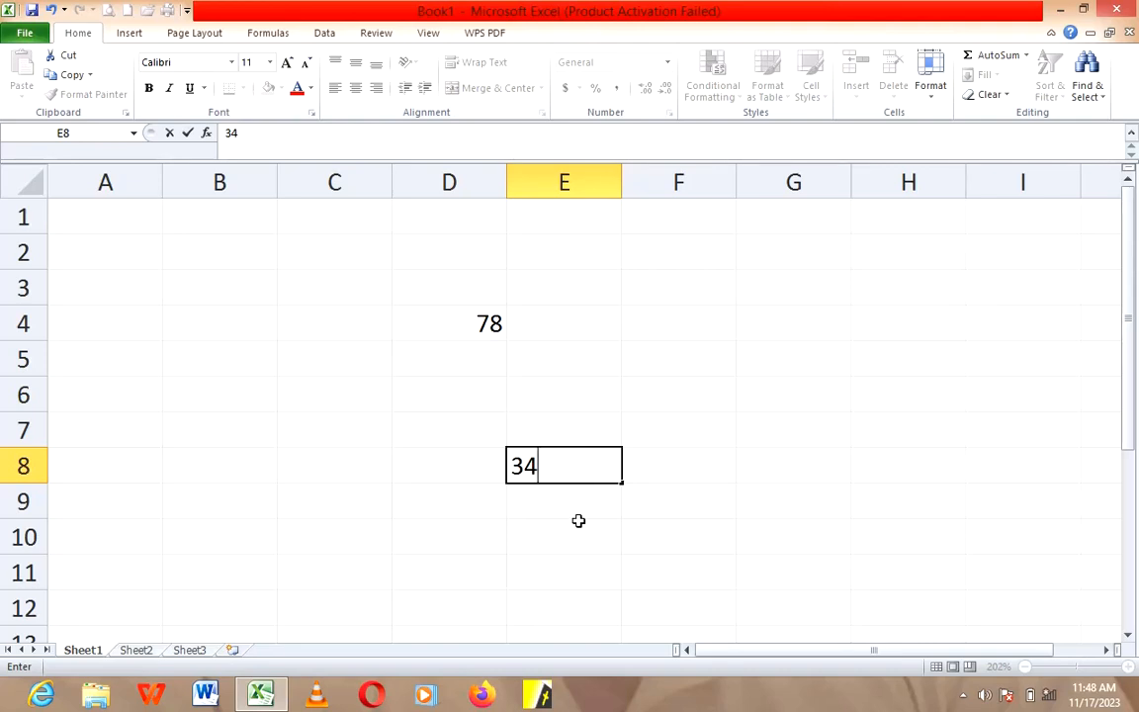
{"action": "left_click", "coordinate": [578, 521]}
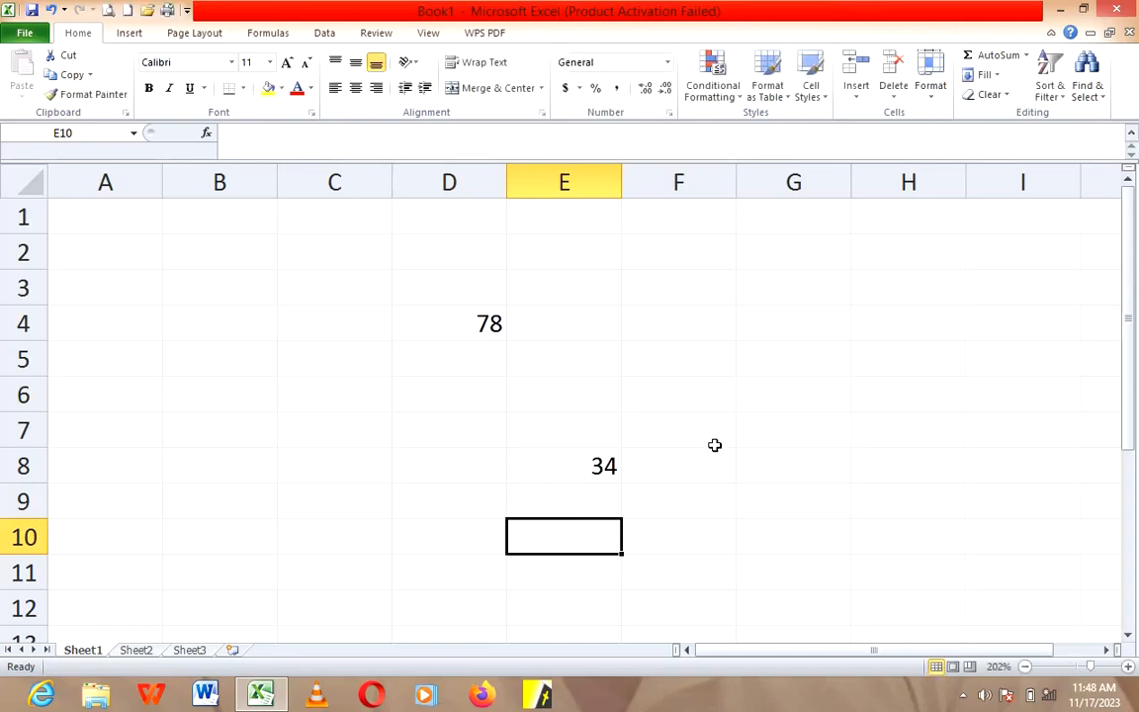
Step: Enter 56 in cell G6 and 36 in cell C9
{"action": "left_click", "coordinate": [766, 404]}
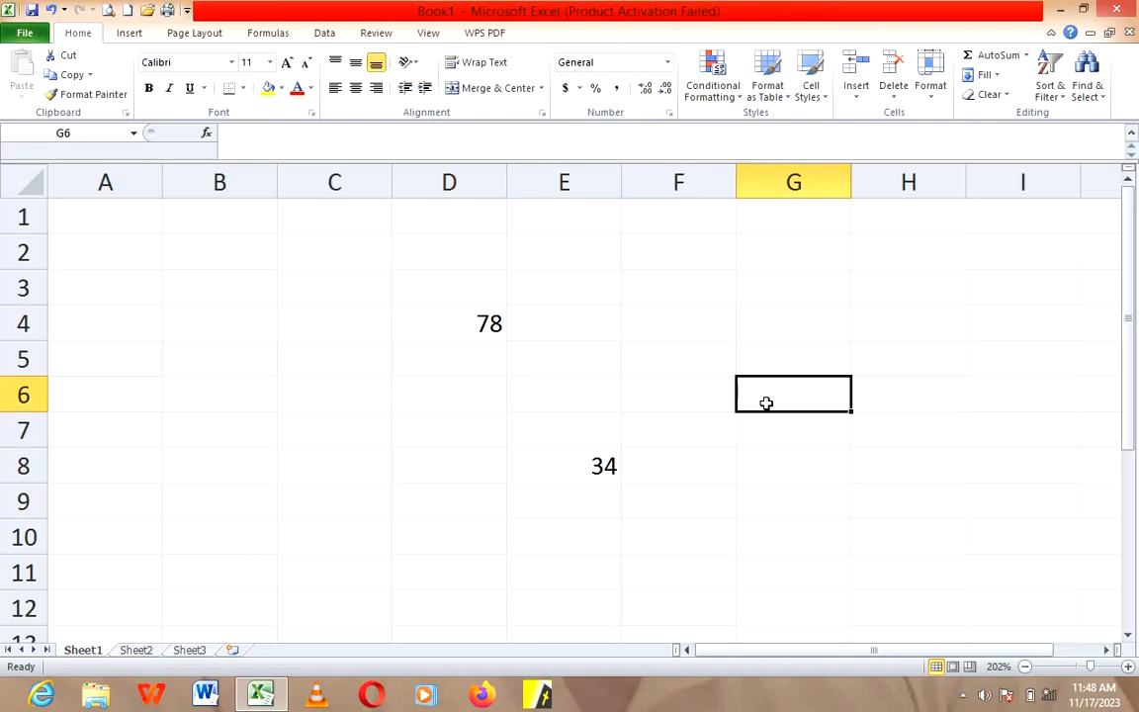
{"action": "type", "text": "6"}
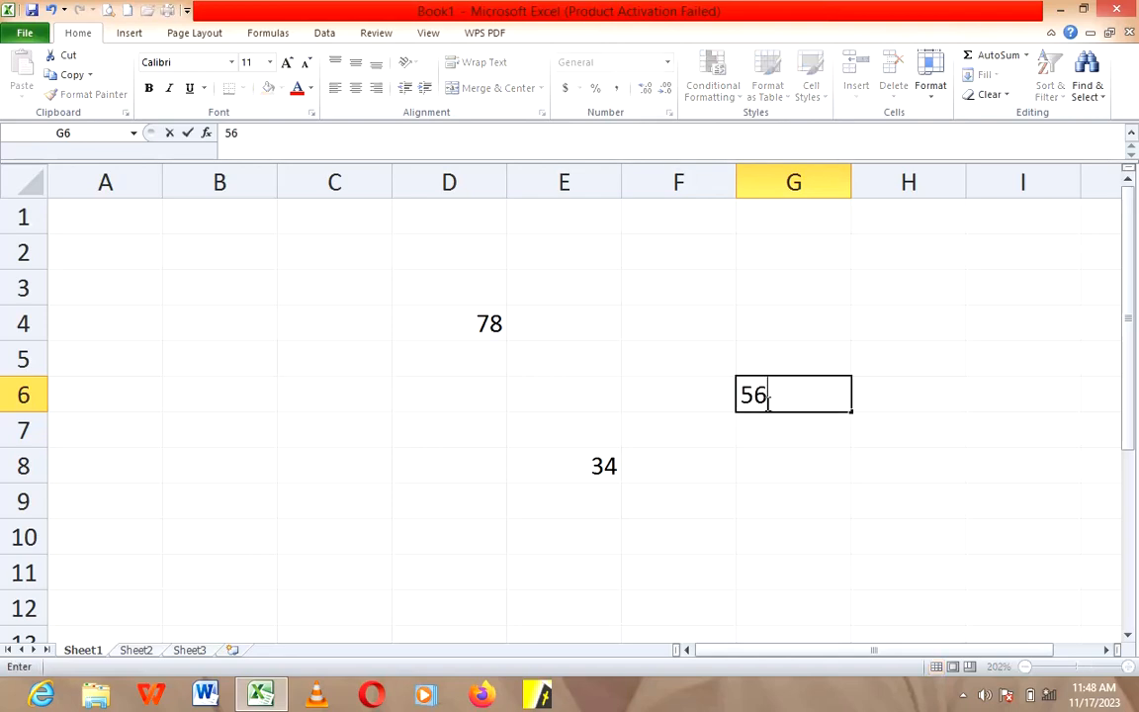
{"action": "left_click", "coordinate": [335, 514]}
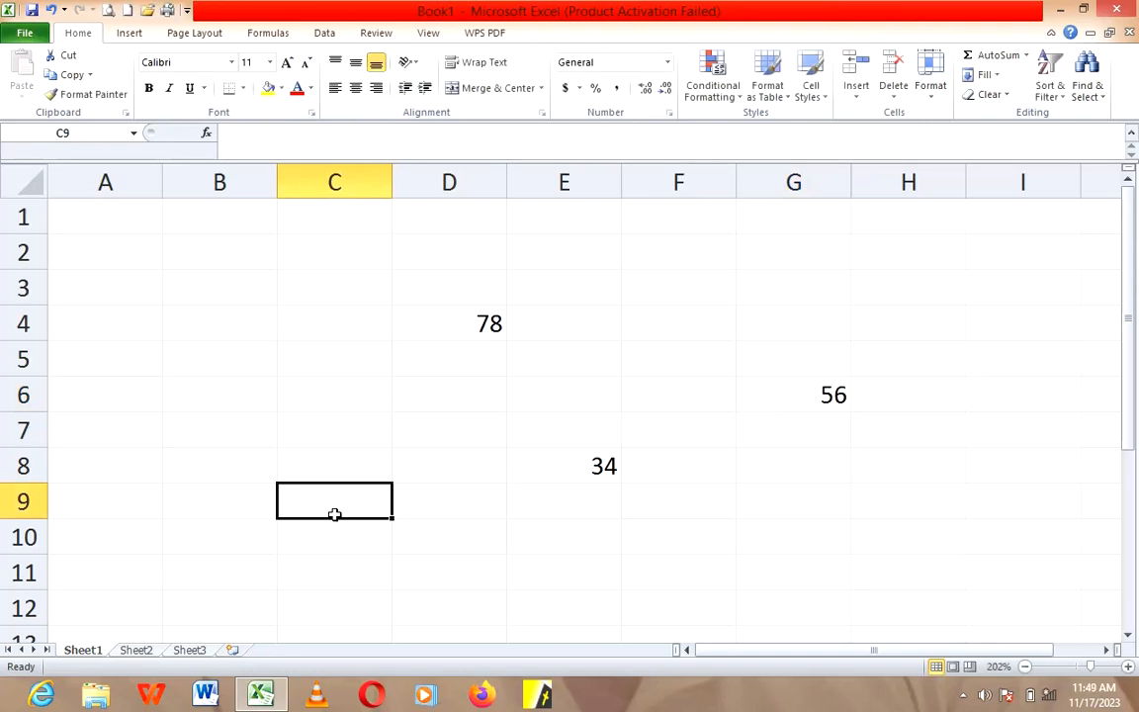
{"action": "type", "text": "34"}
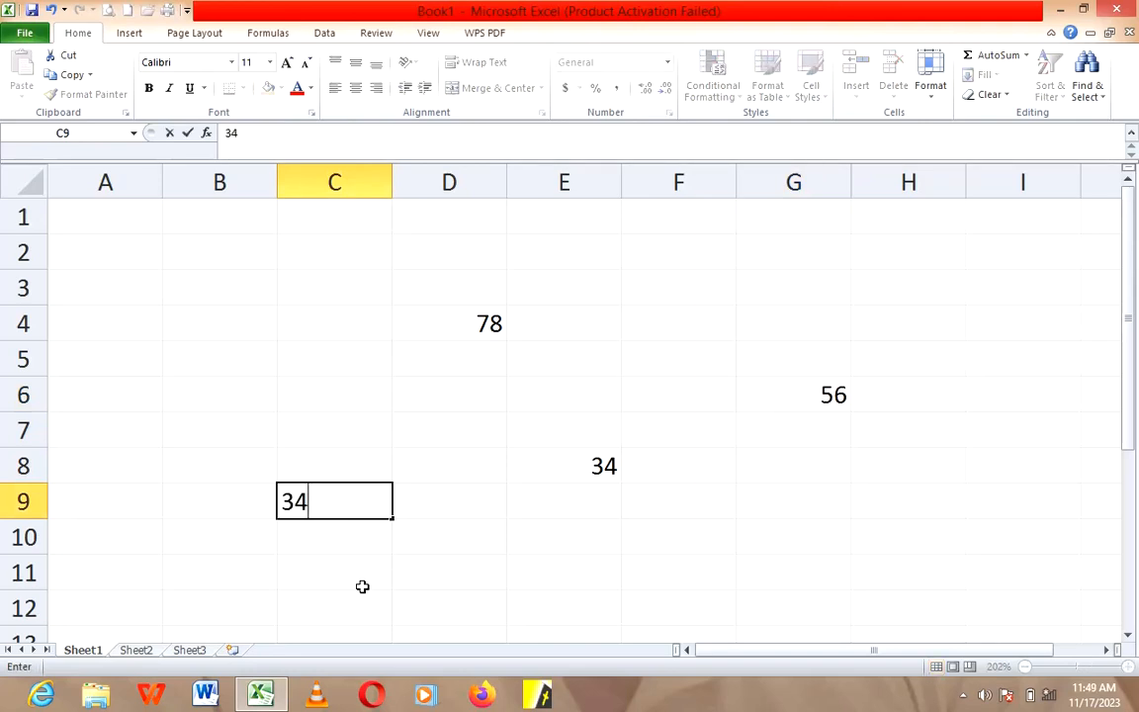
{"action": "key", "text": "BackSpace"}
{"action": "type", "text": "6"}
{"action": "left_click", "coordinate": [543, 539]}
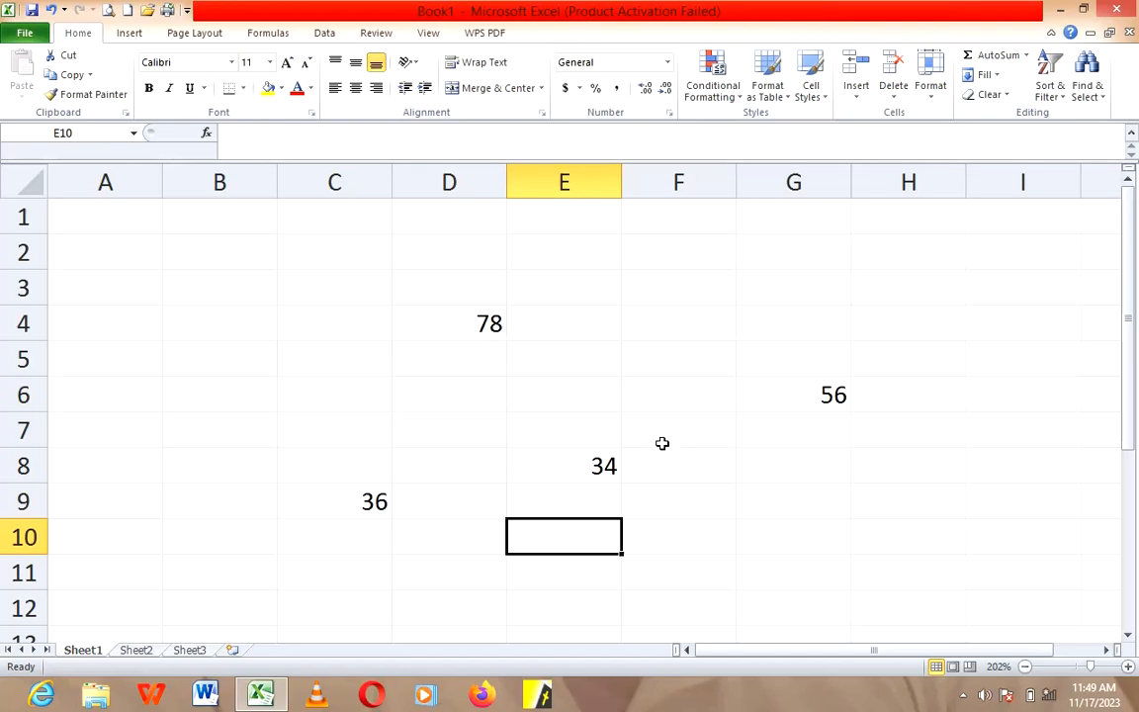
Step: Open the Insert Function dialog for cell B7 and look through the functions in the Financial category
{"action": "left_click", "coordinate": [147, 404]}
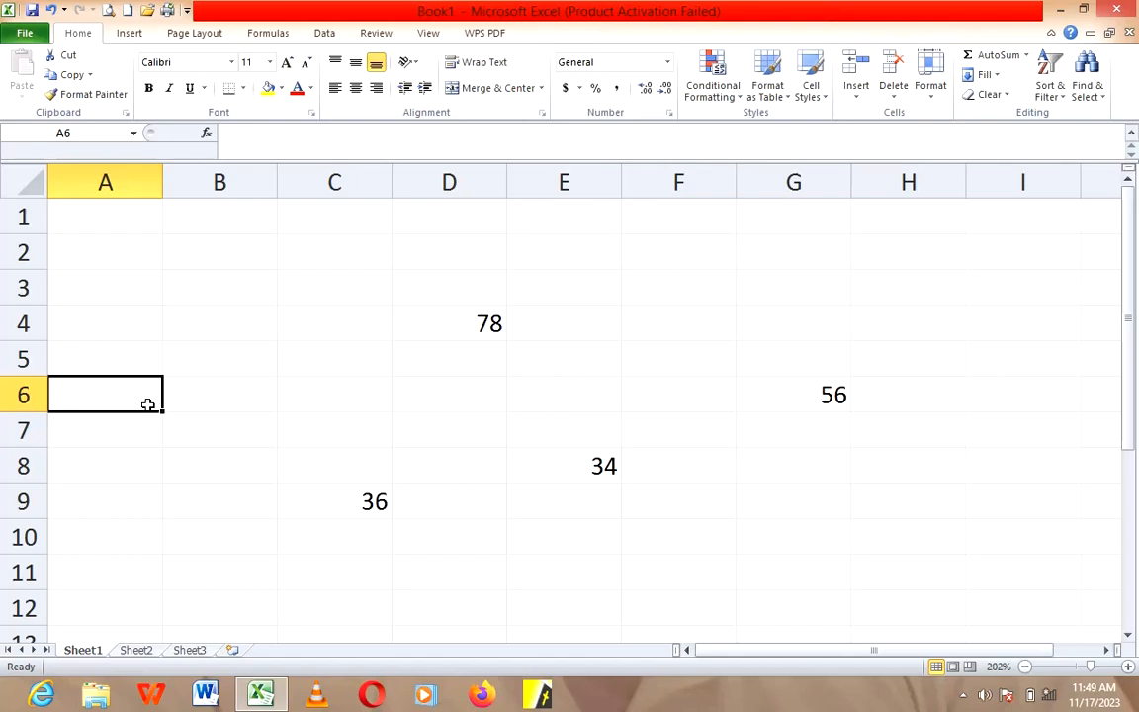
{"action": "left_click", "coordinate": [197, 432]}
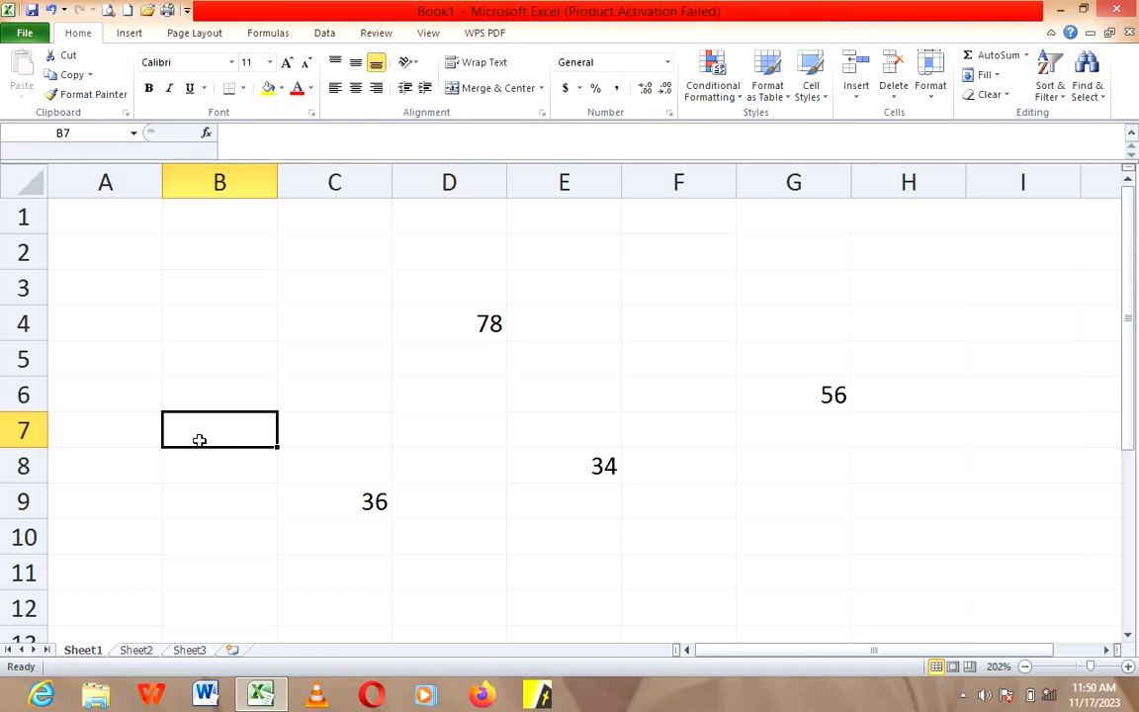
{"action": "left_click", "coordinate": [1027, 58]}
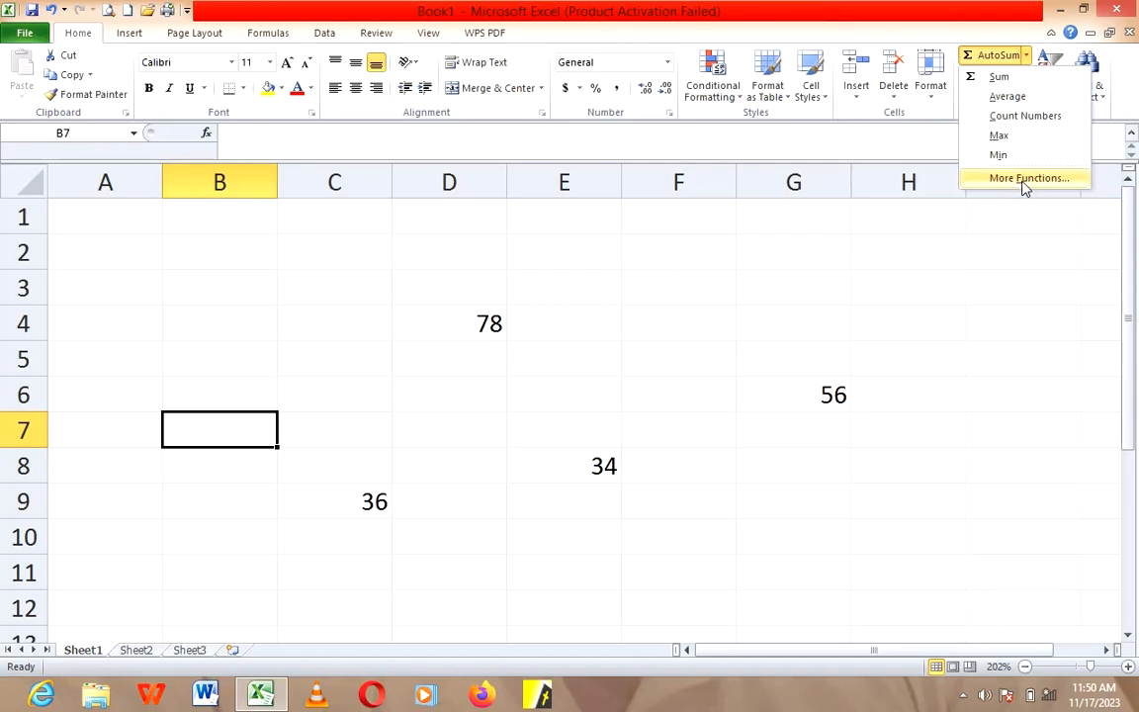
{"action": "left_click", "coordinate": [1025, 179]}
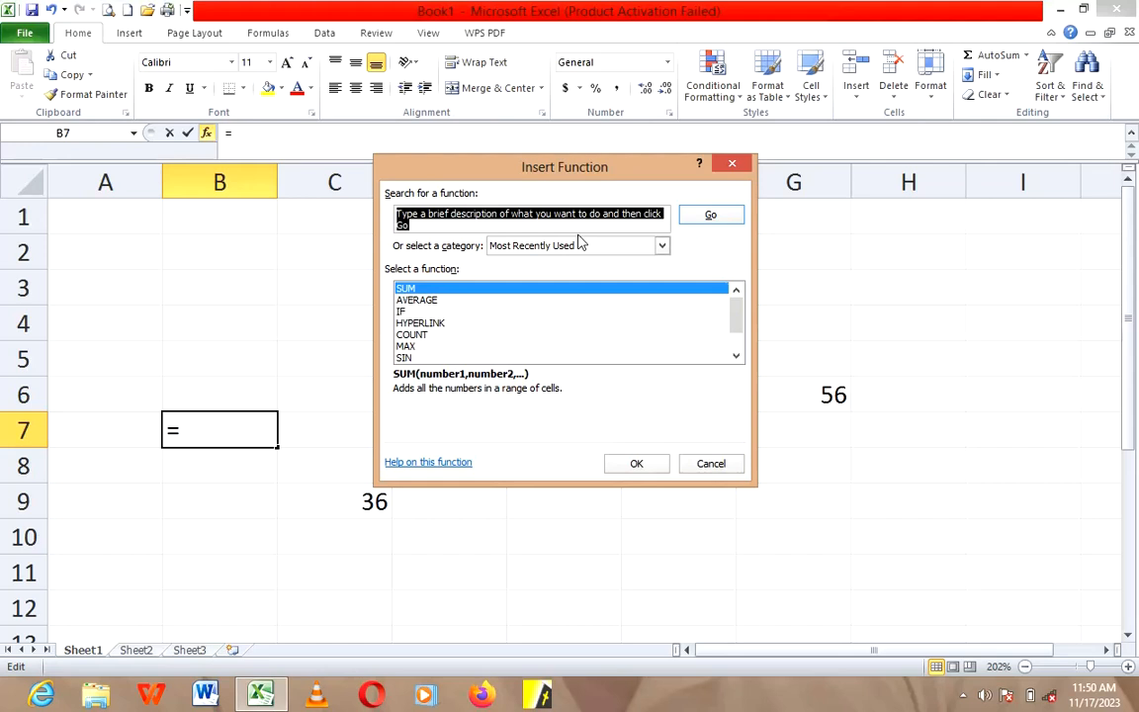
{"action": "left_click", "coordinate": [661, 247]}
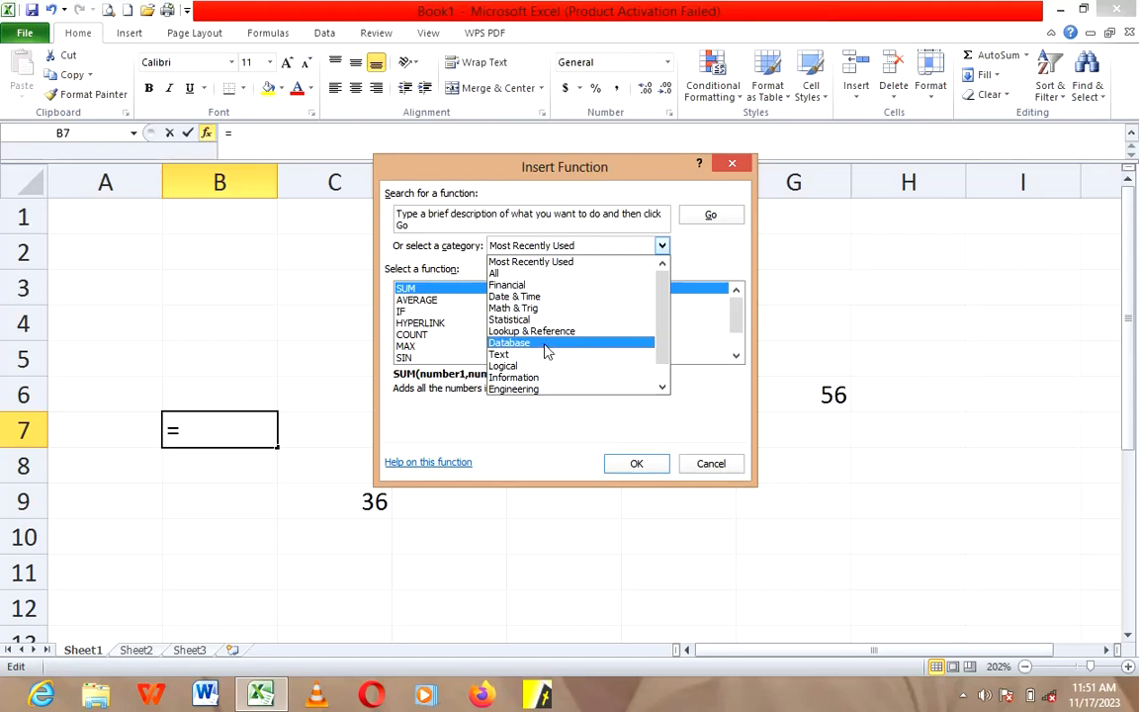
{"action": "left_click", "coordinate": [543, 291]}
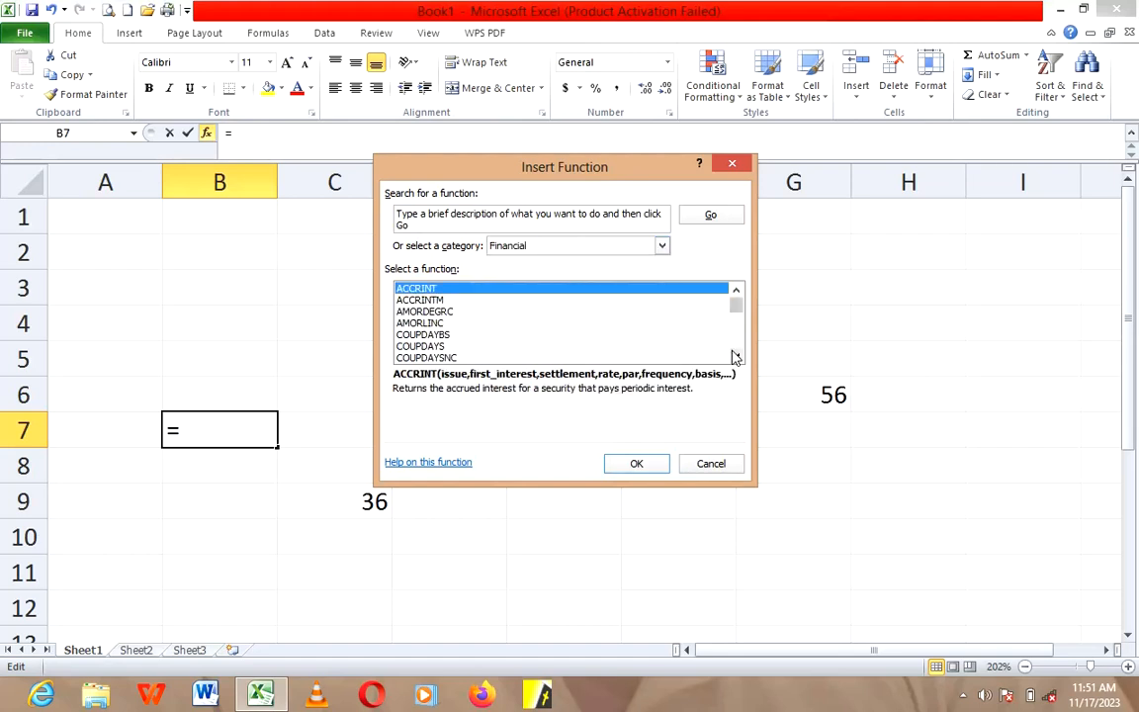
{"action": "left_click_drag", "start_coordinate": [735, 355], "coordinate": [735, 356]}
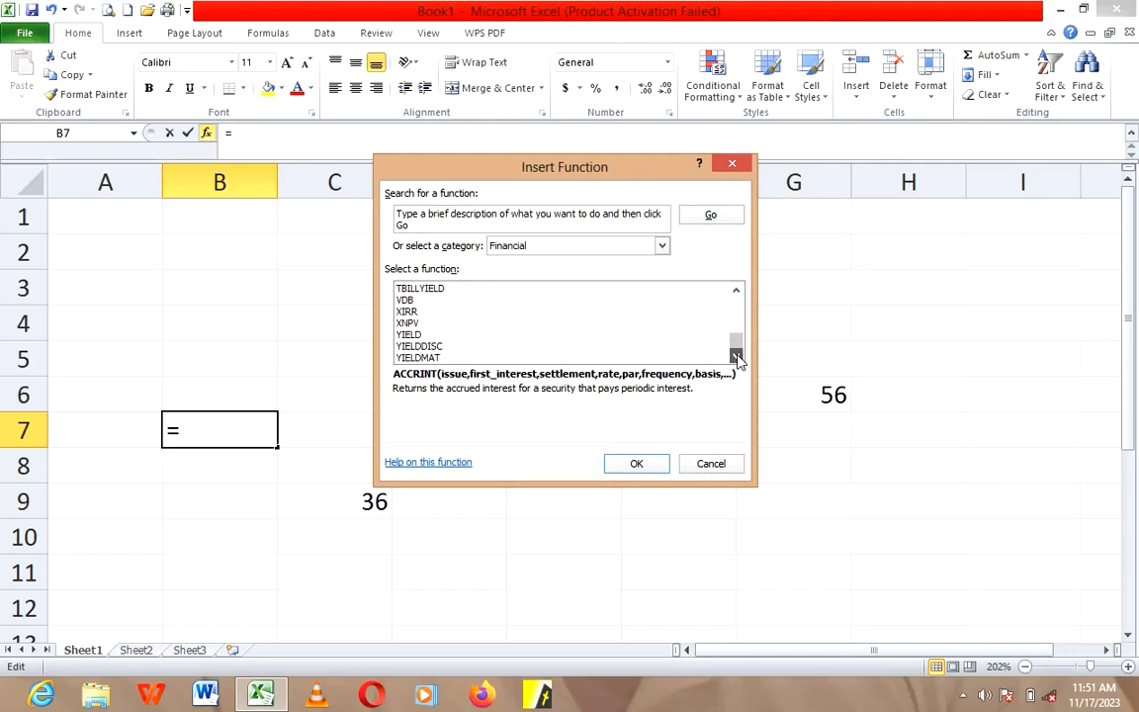
{"action": "double_click", "coordinate": [737, 293]}
{"action": "left_click_drag", "start_coordinate": [736, 294], "coordinate": [736, 294]}
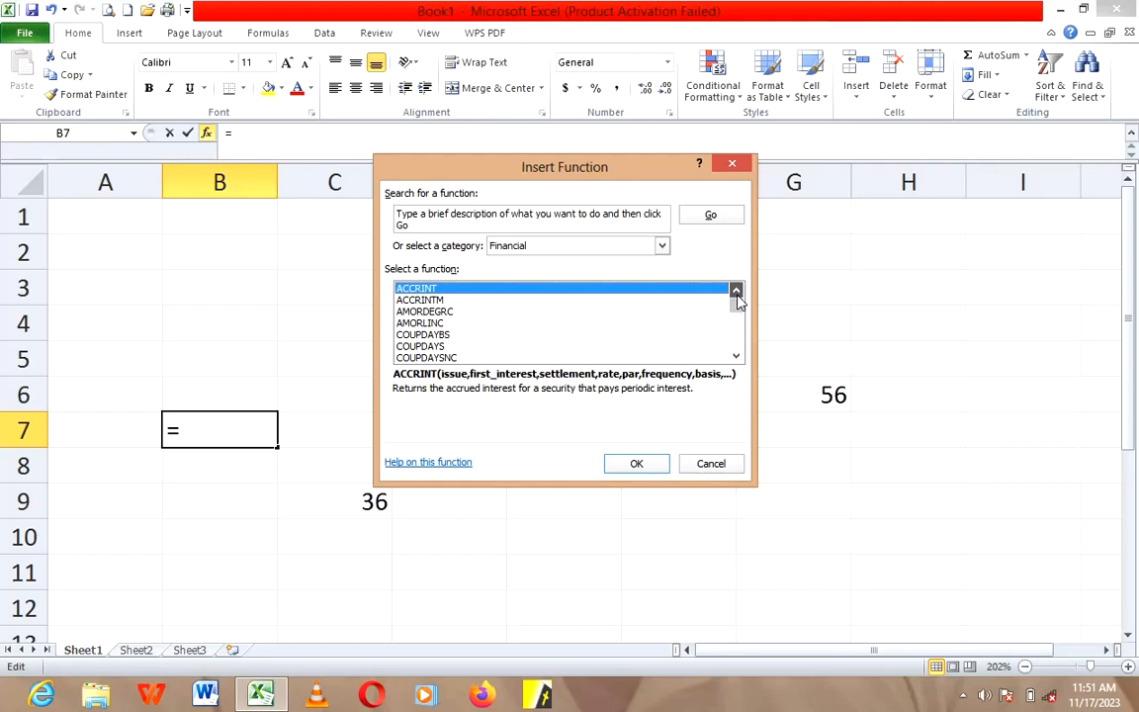
Step: Look through the functions in the All category down to the end, and close the dialog without inserting one
{"action": "left_click", "coordinate": [662, 246]}
{"action": "left_click", "coordinate": [578, 274]}
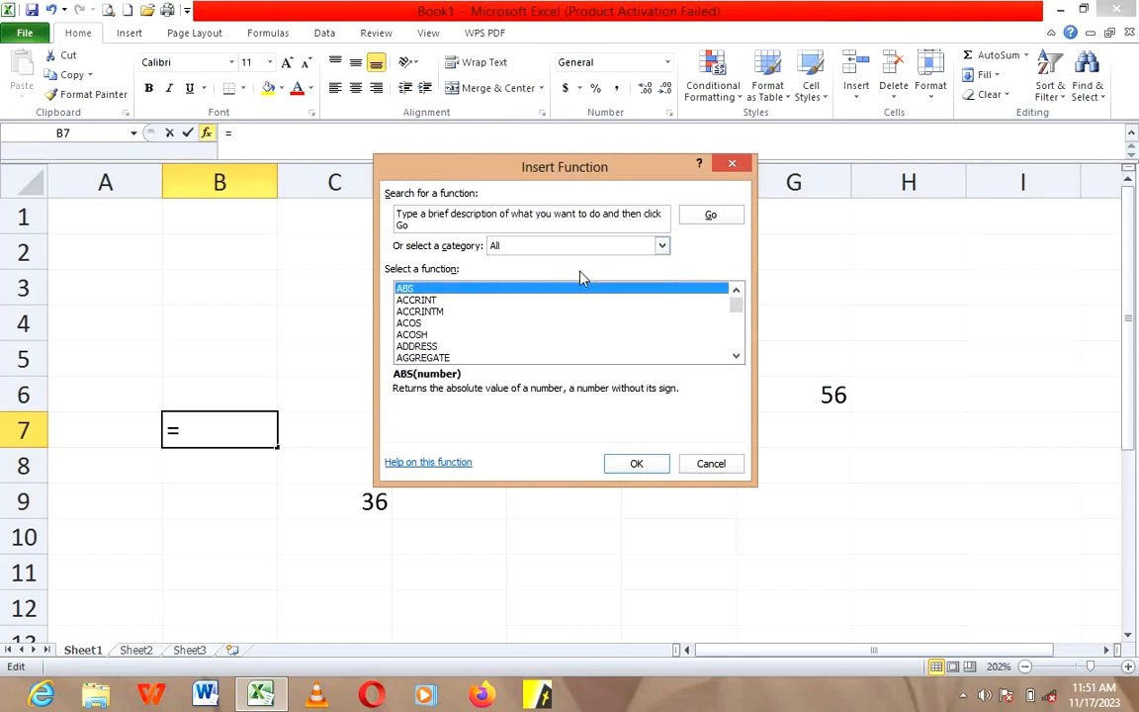
{"action": "left_click", "coordinate": [736, 358]}
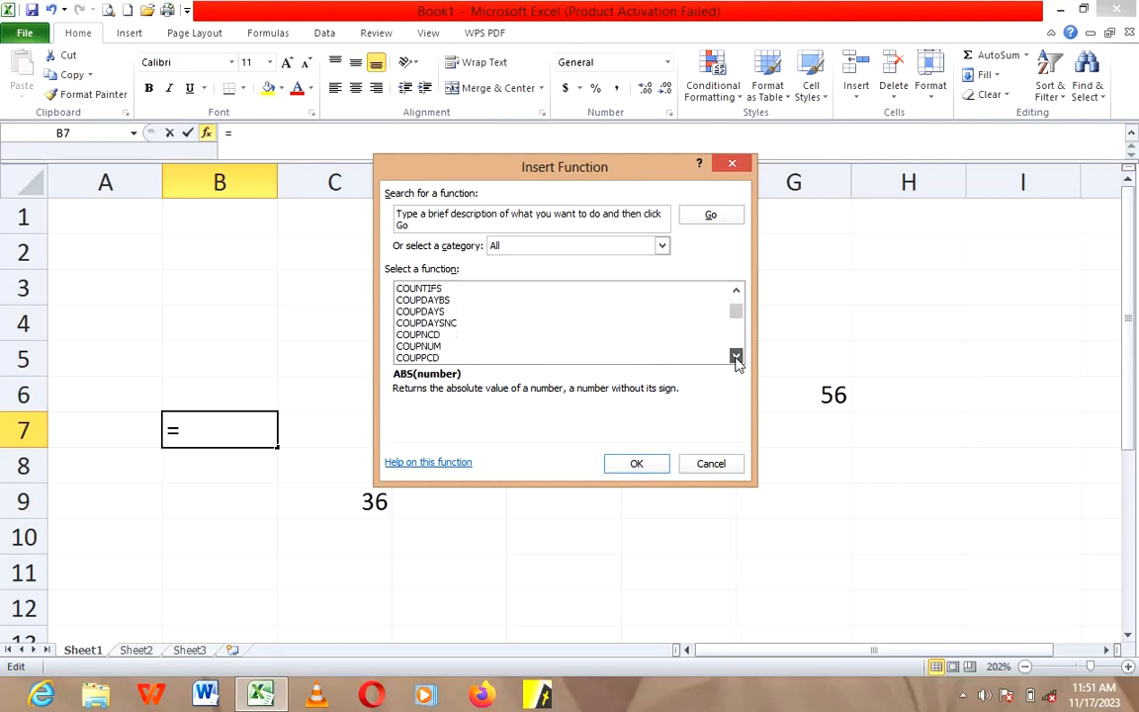
{"action": "left_click_drag", "start_coordinate": [737, 360], "coordinate": [737, 360]}
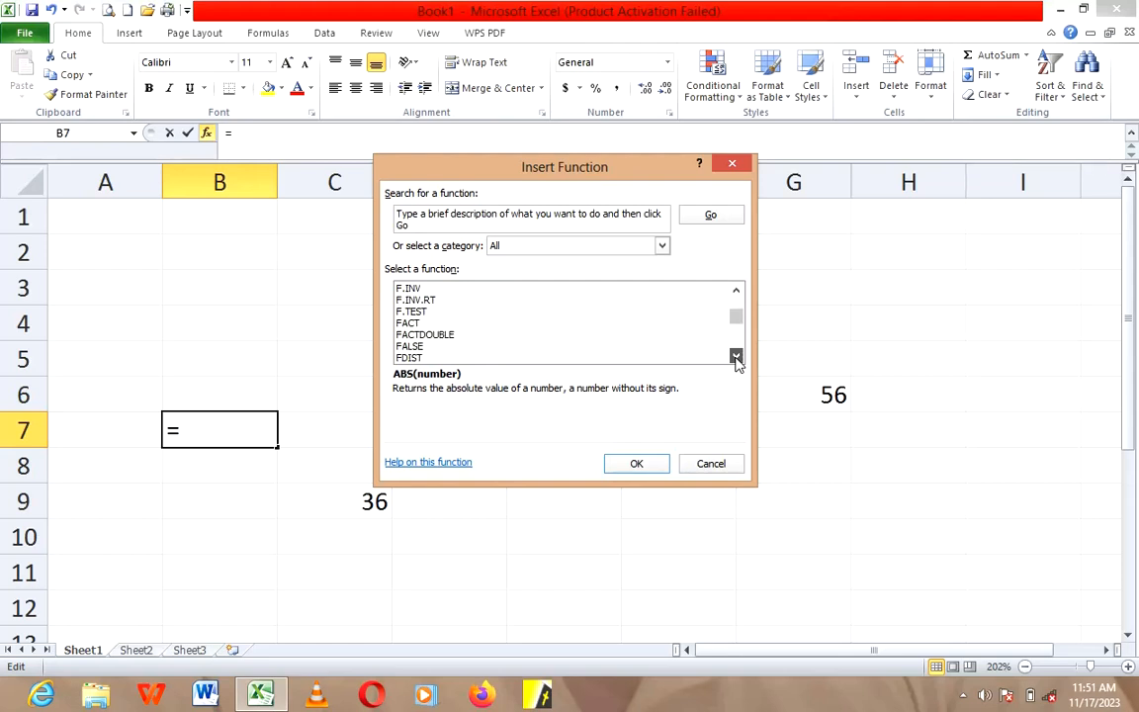
{"action": "left_click_drag", "start_coordinate": [737, 360], "coordinate": [736, 360]}
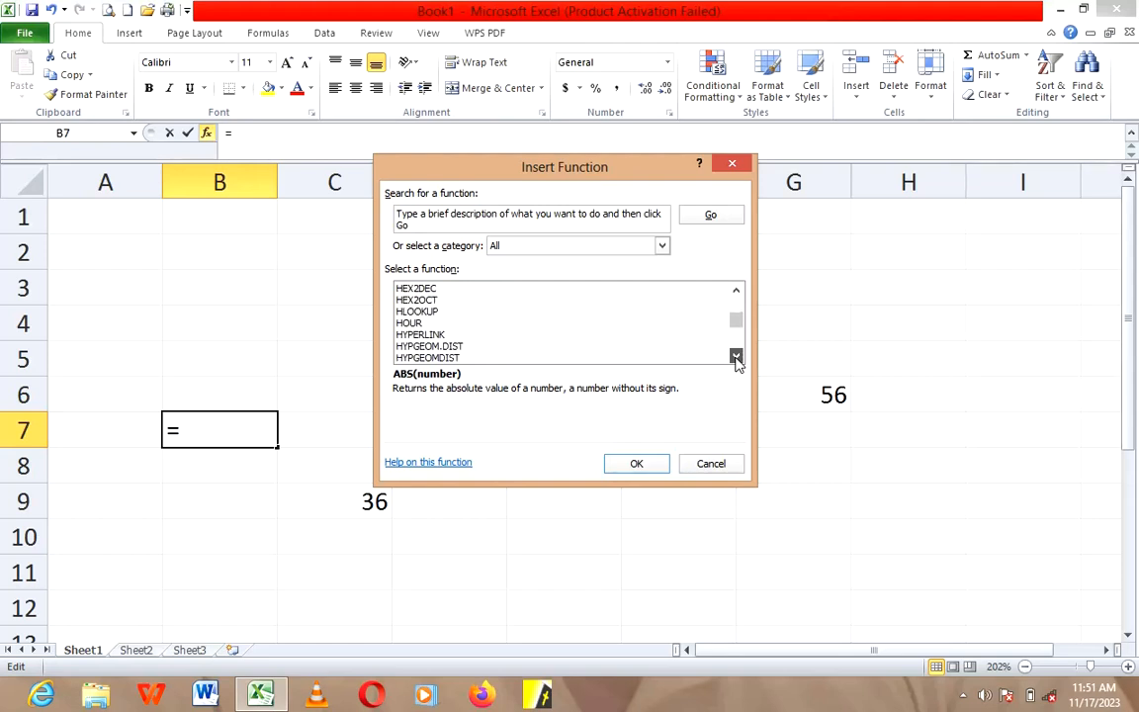
{"action": "left_click_drag", "start_coordinate": [737, 360], "coordinate": [737, 360]}
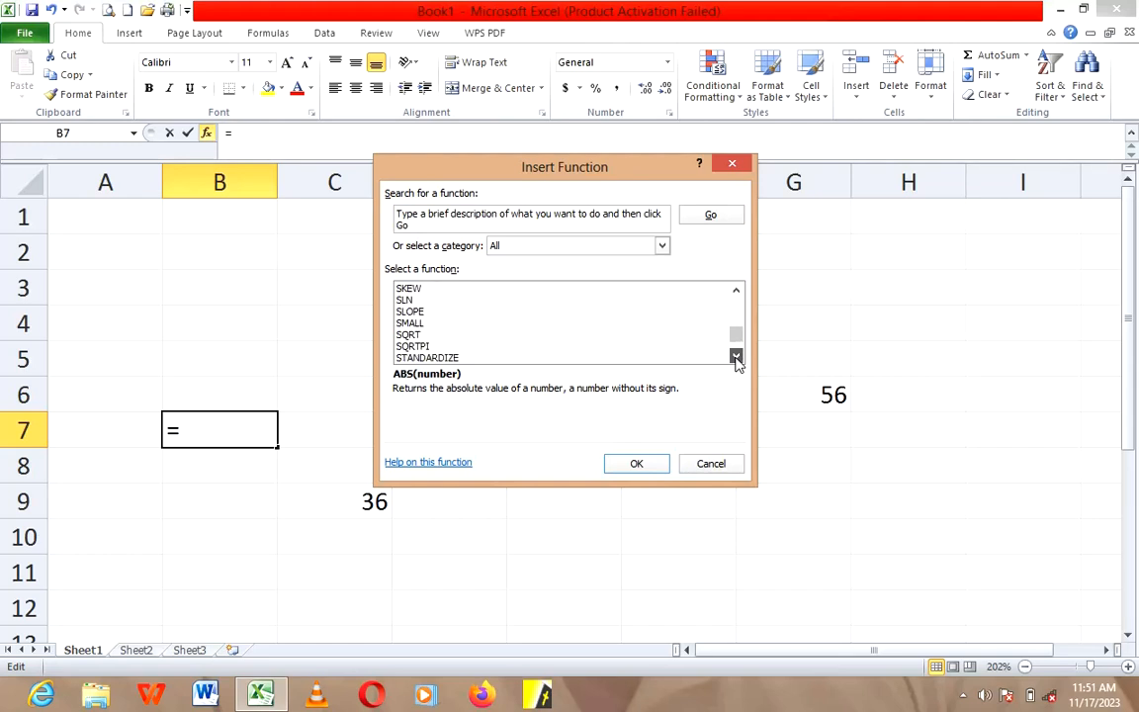
{"action": "left_click_drag", "start_coordinate": [735, 356], "coordinate": [735, 355]}
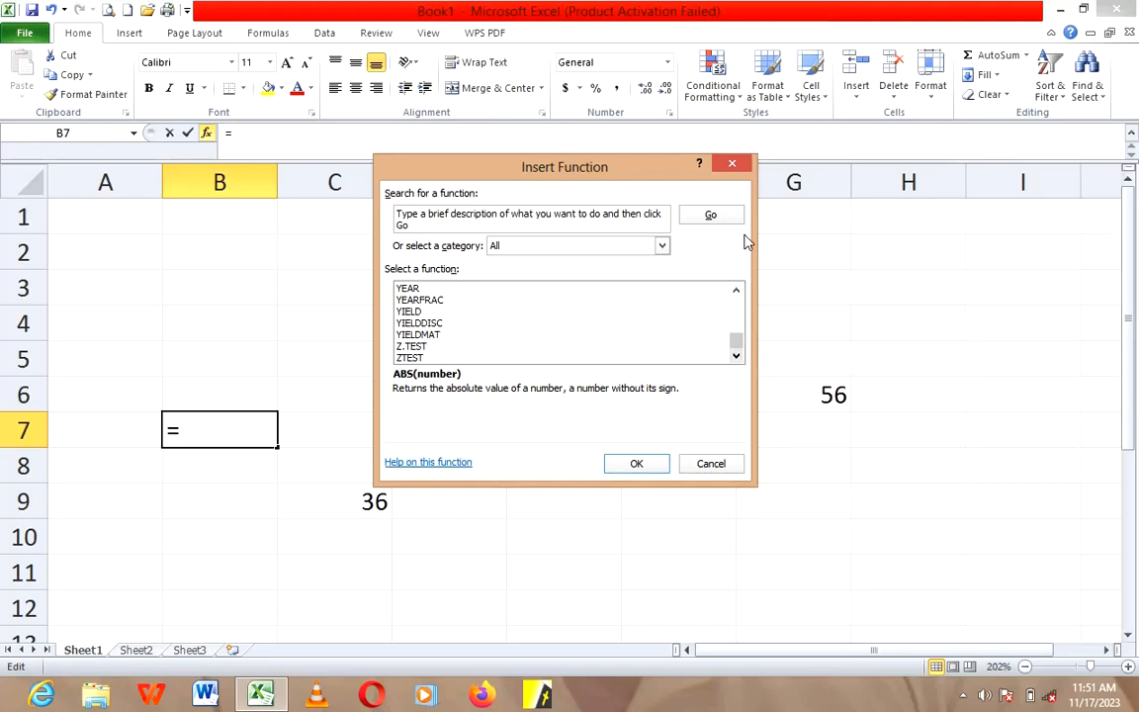
{"action": "left_click", "coordinate": [733, 165]}
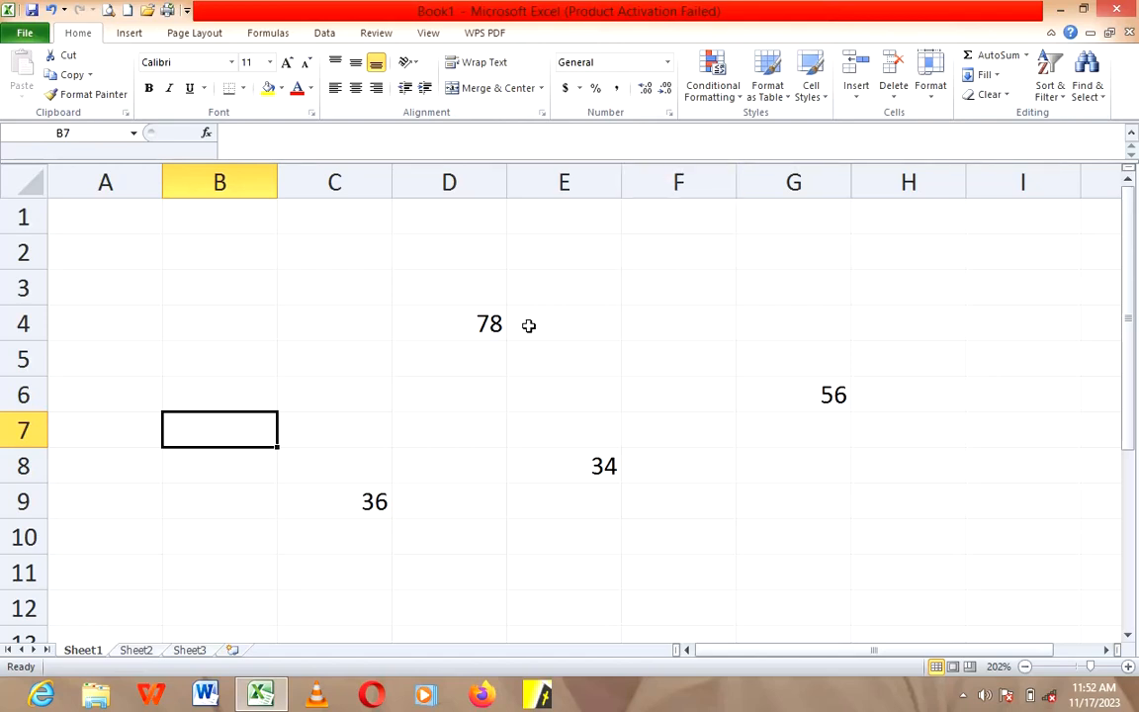
Step: Check the number cells D4, E8, G6 and C9 one by one, finishing on the empty cell B4
{"action": "left_click", "coordinate": [456, 328]}
{"action": "left_click", "coordinate": [585, 453]}
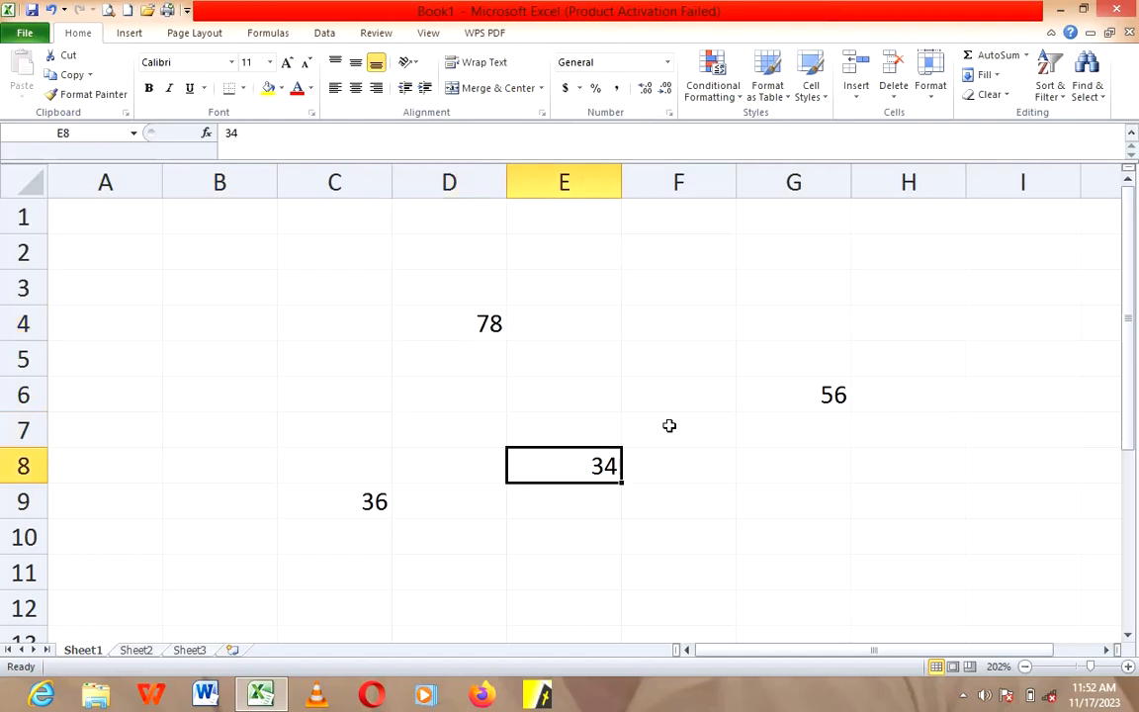
{"action": "left_click", "coordinate": [741, 407]}
{"action": "left_click", "coordinate": [377, 504]}
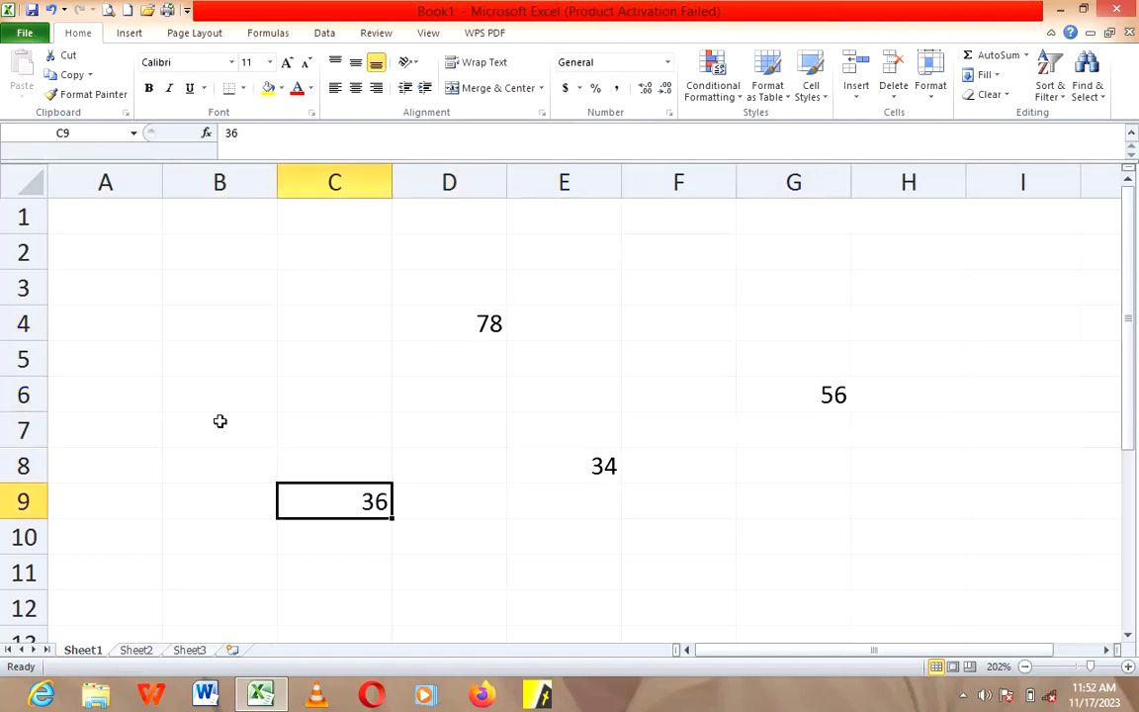
{"action": "left_click", "coordinate": [139, 396]}
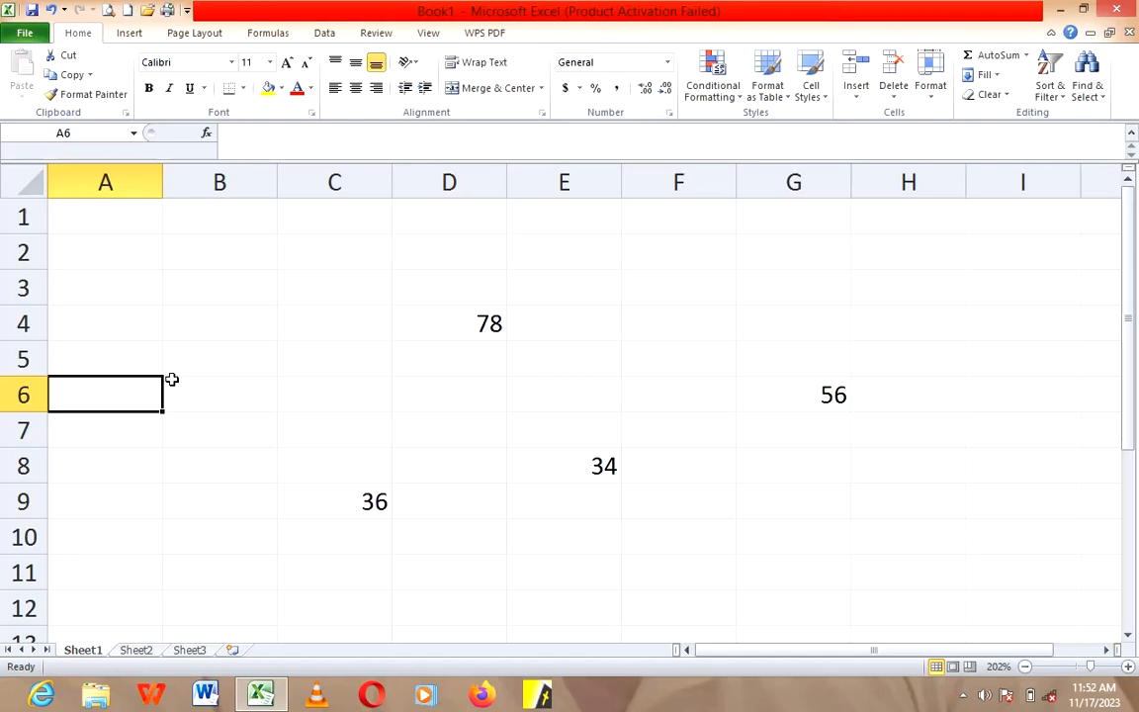
{"action": "left_click", "coordinate": [194, 330]}
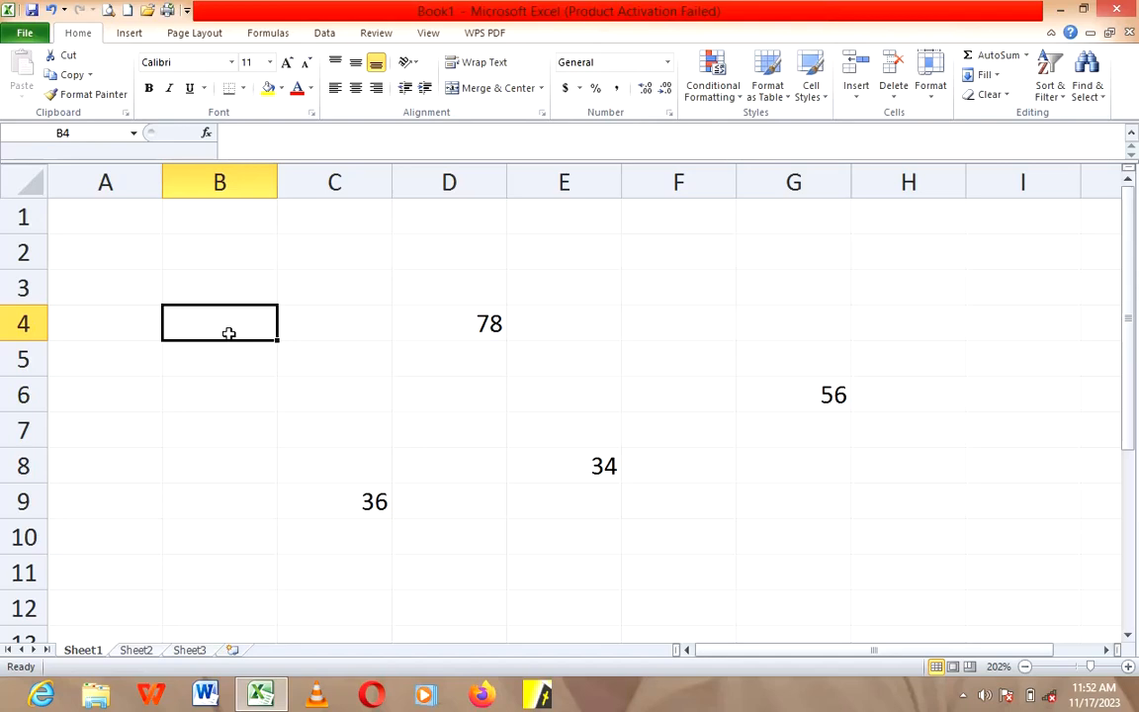
Step: Enter the formula =sum(D4+C9+E8+G6) in cell B4 to add the four scattered numbers
{"action": "type", "text": "="}
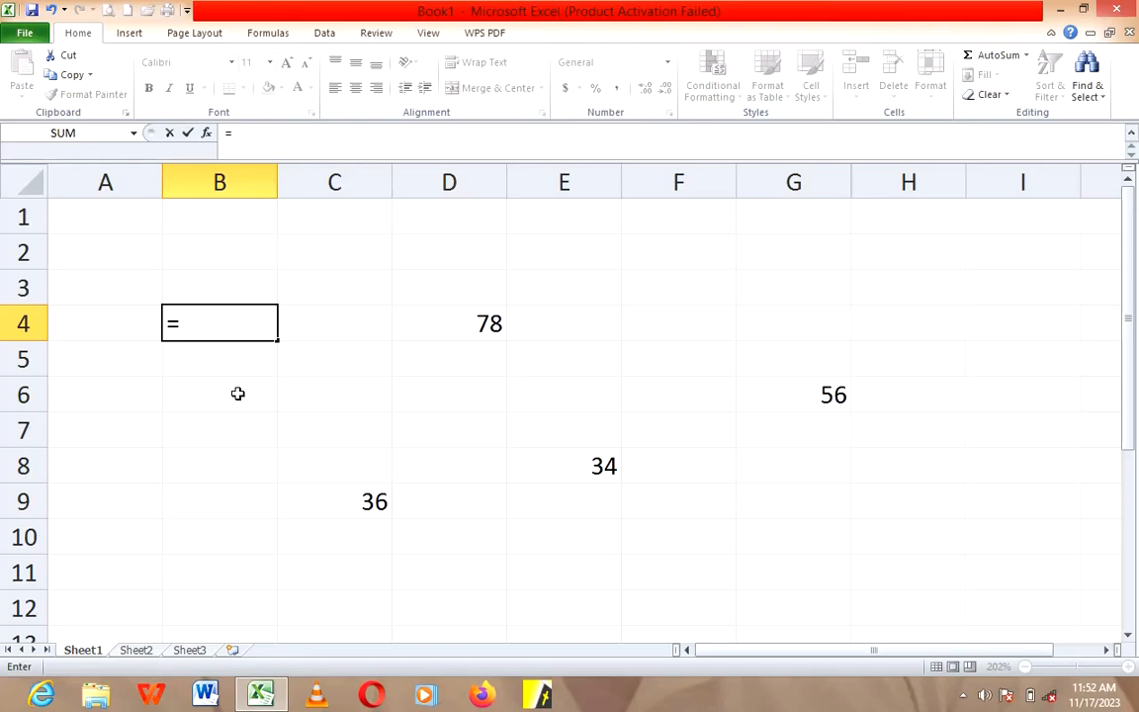
{"action": "type", "text": "su"}
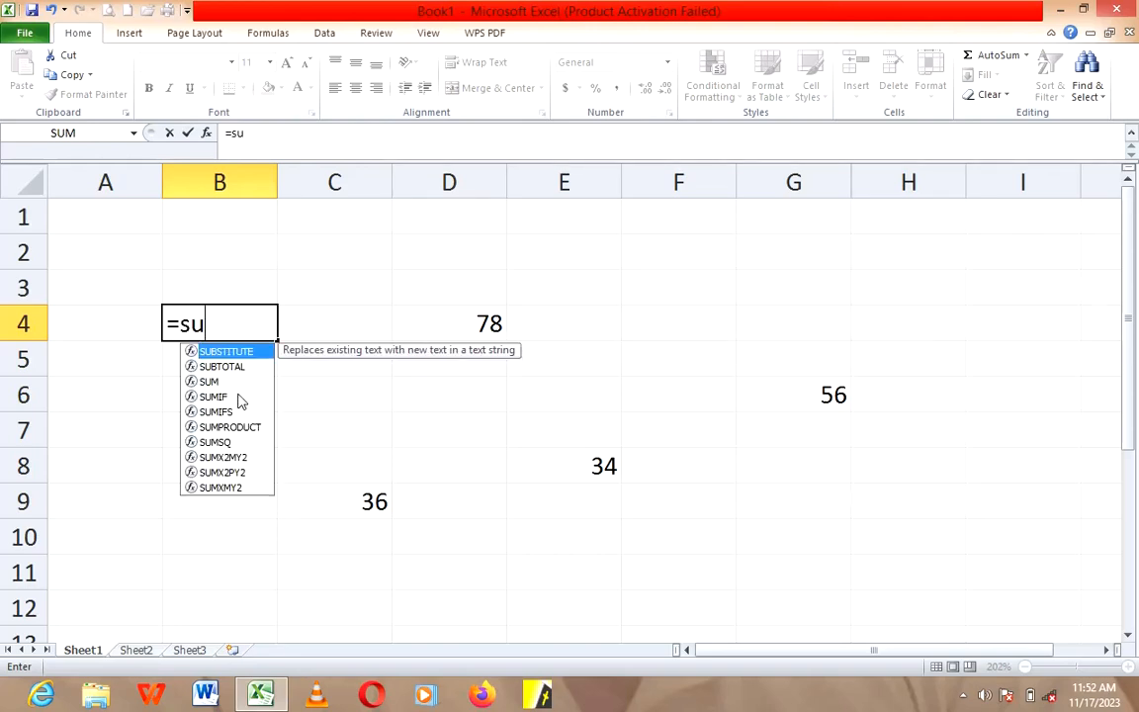
{"action": "type", "text": "m"}
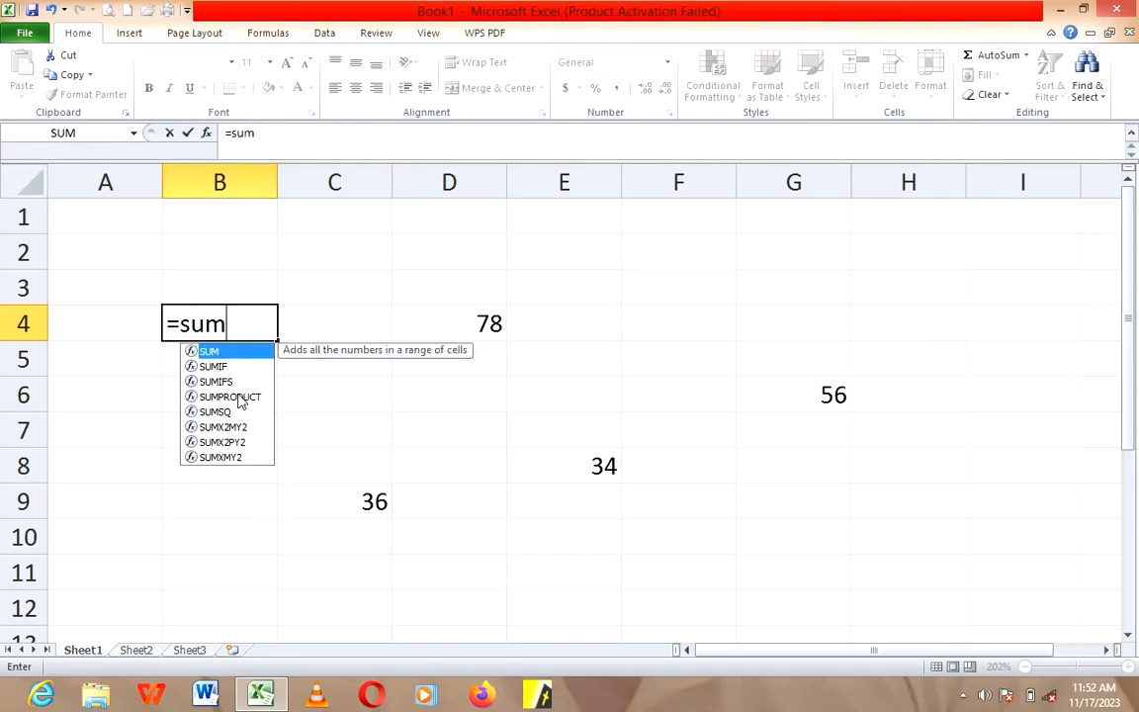
{"action": "type", "text": "("}
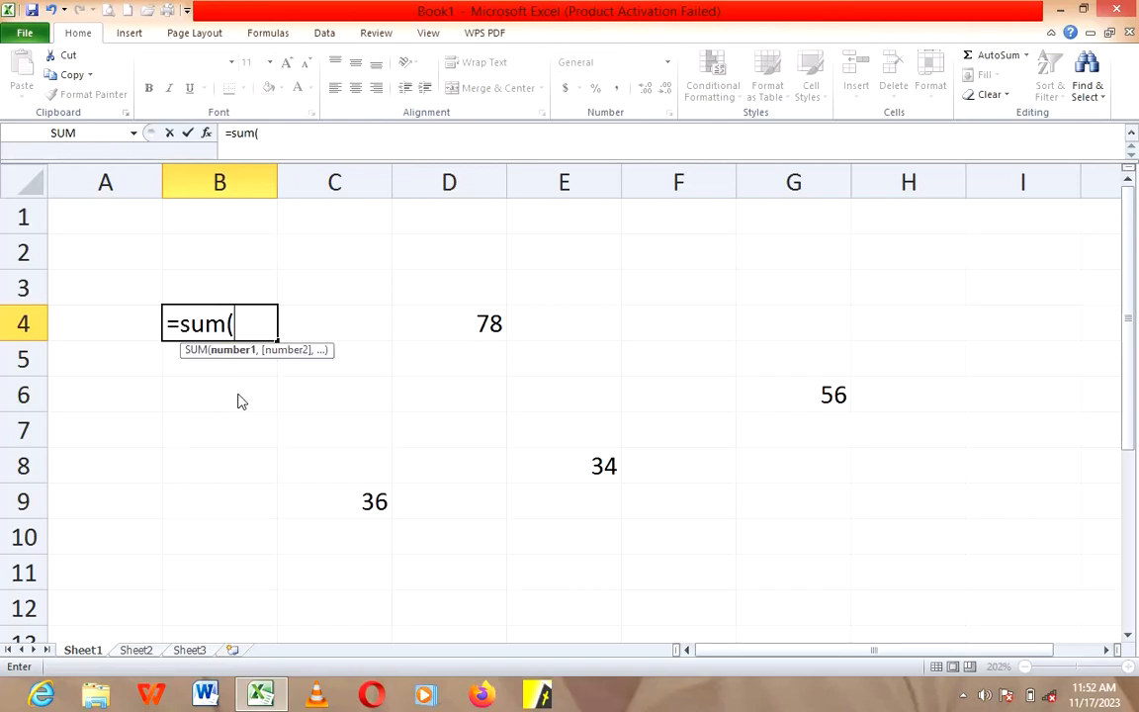
{"action": "left_click", "coordinate": [485, 329]}
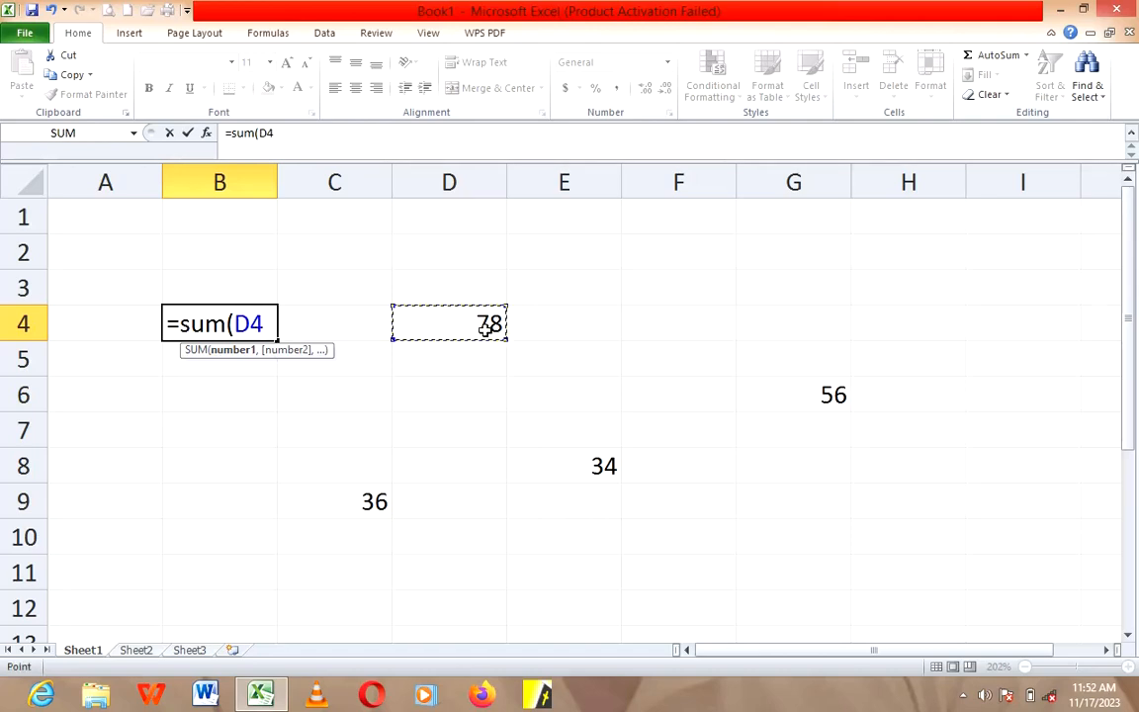
{"action": "type", "text": "+"}
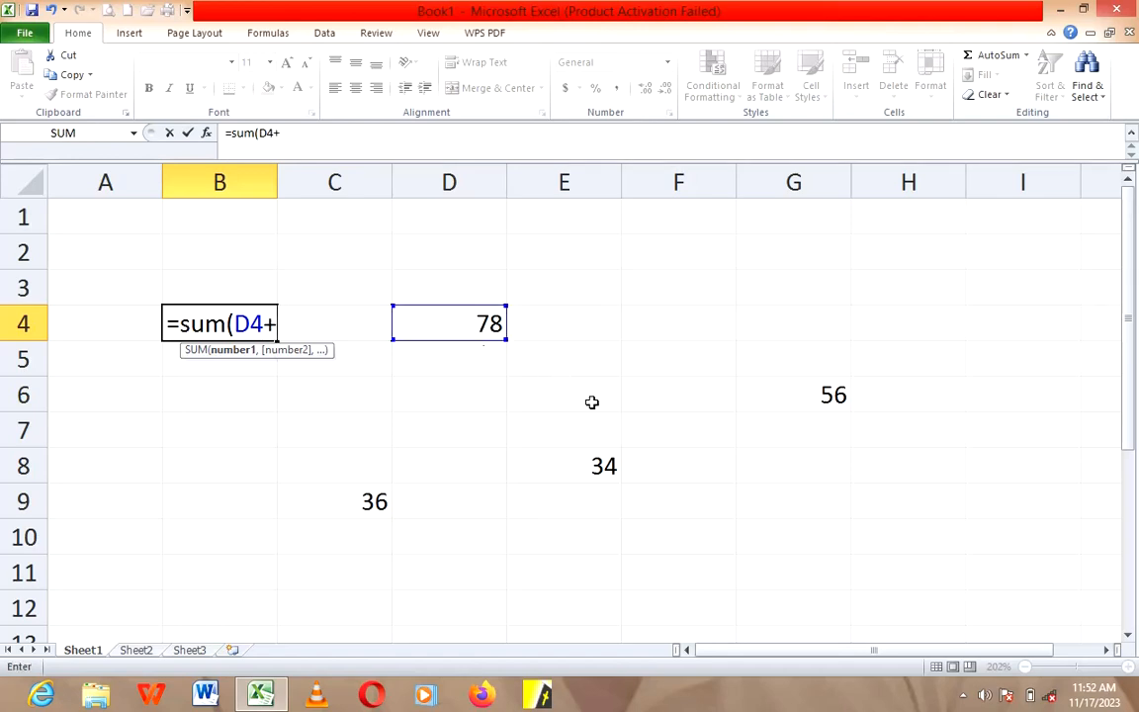
{"action": "left_click", "coordinate": [364, 504]}
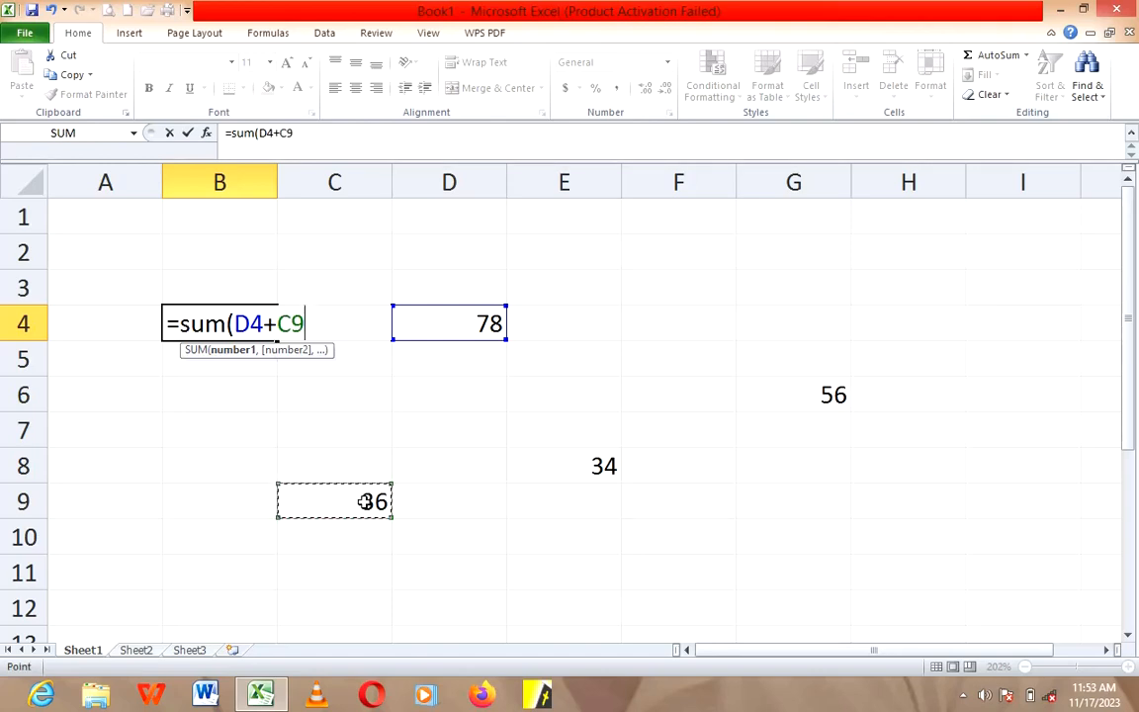
{"action": "type", "text": "+"}
{"action": "left_click", "coordinate": [577, 470]}
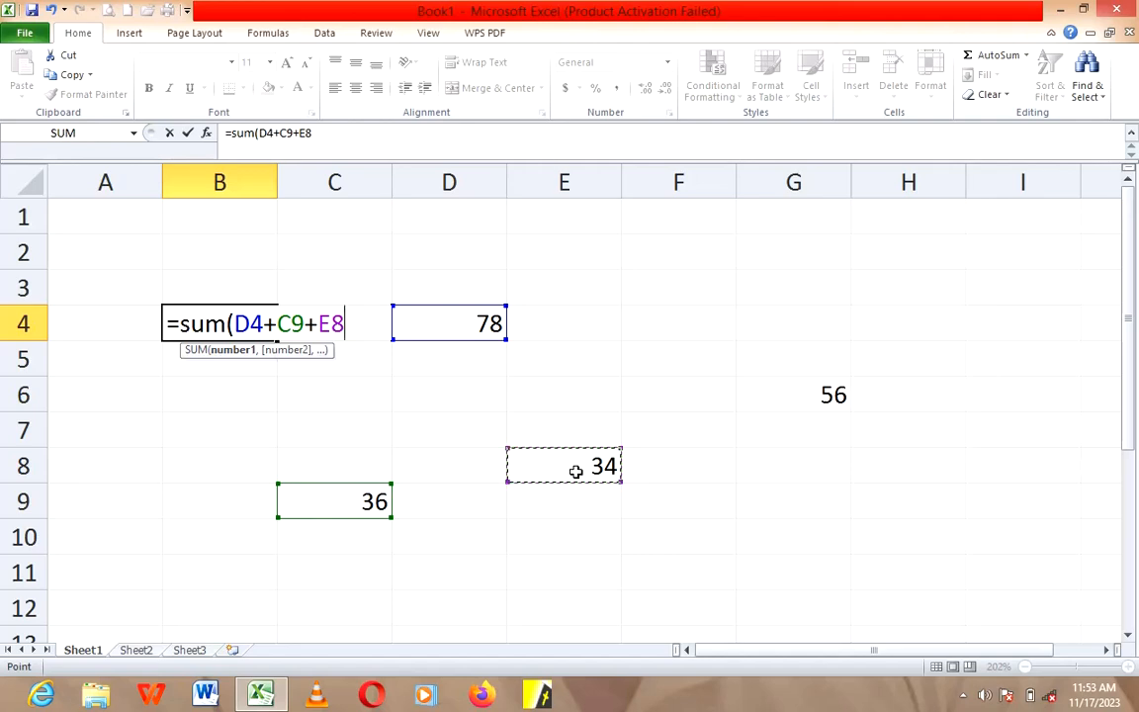
{"action": "type", "text": "+"}
{"action": "left_click", "coordinate": [818, 398]}
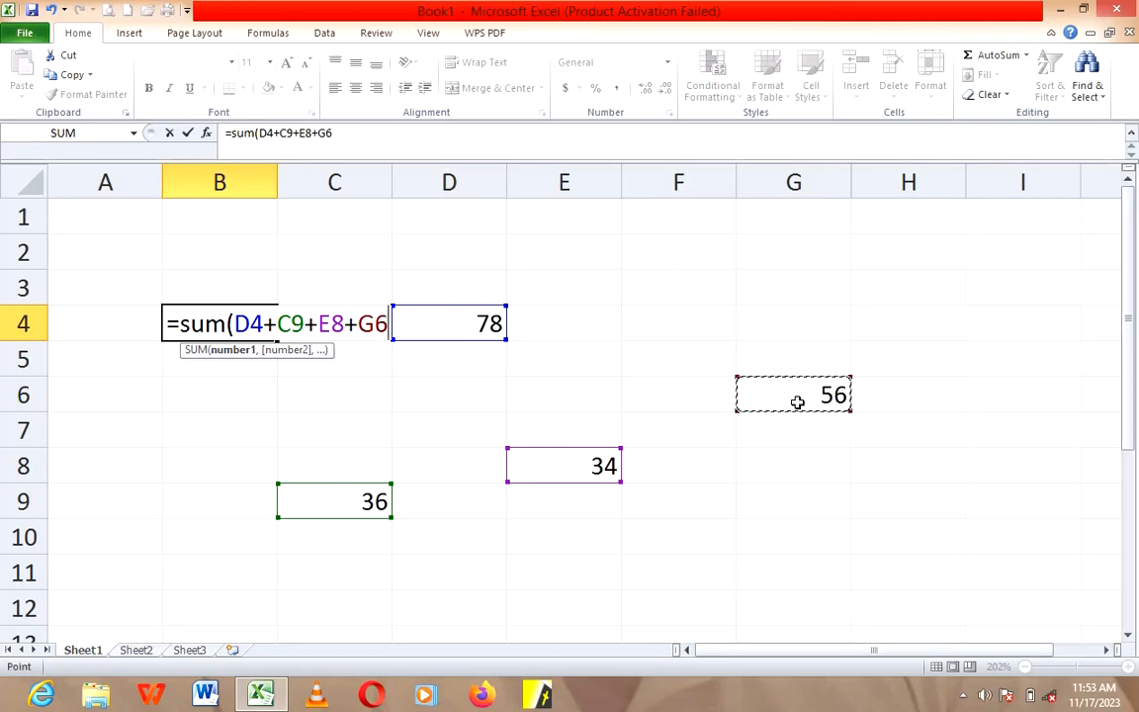
{"action": "type", "text": ")"}
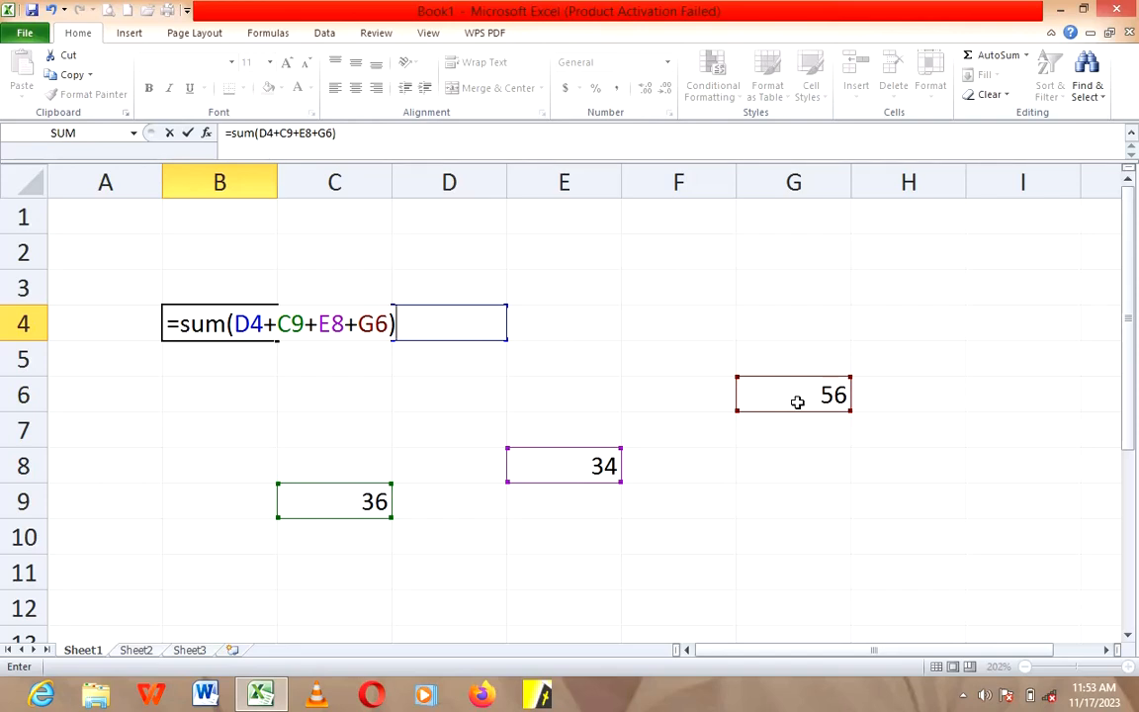
{"action": "key", "text": "Return"}
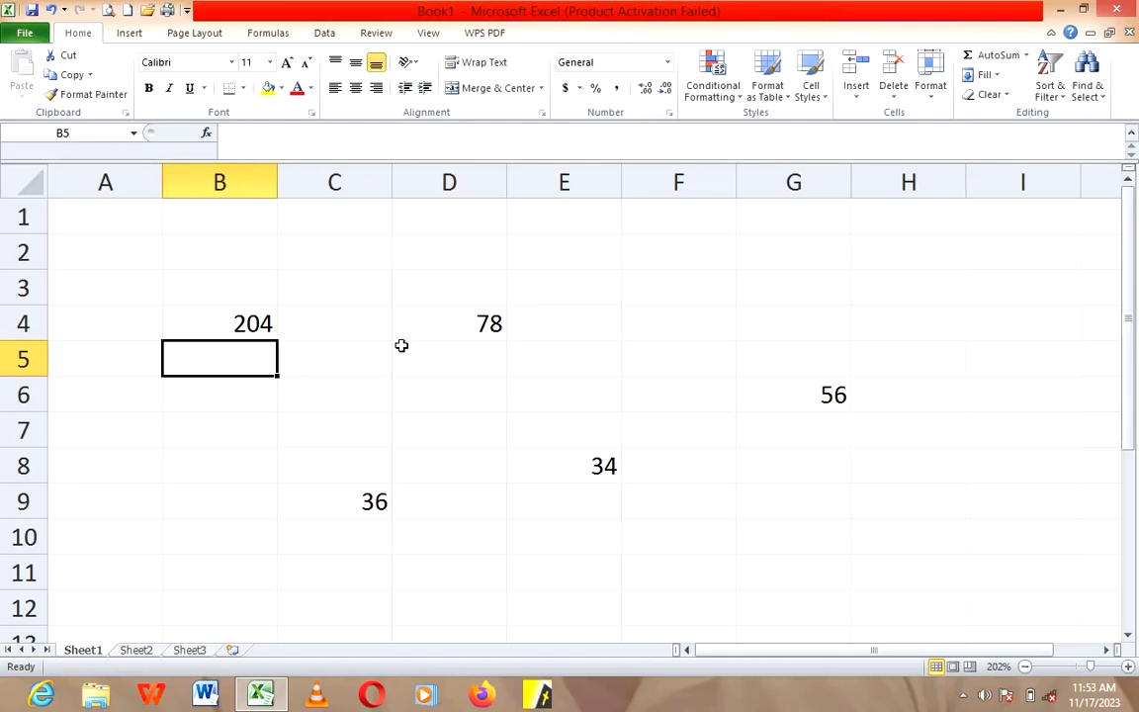
Step: Enter the title "How to add using Ms Excel" in cell C1
{"action": "left_click", "coordinate": [365, 225]}
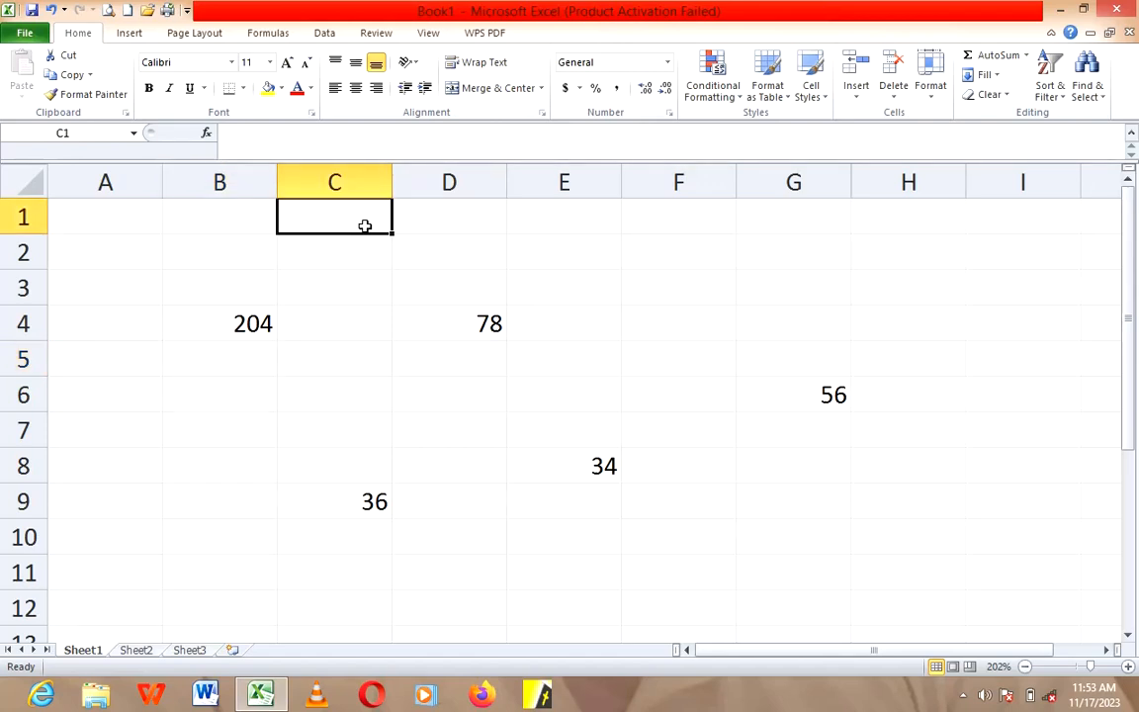
{"action": "type", "text": "how"}
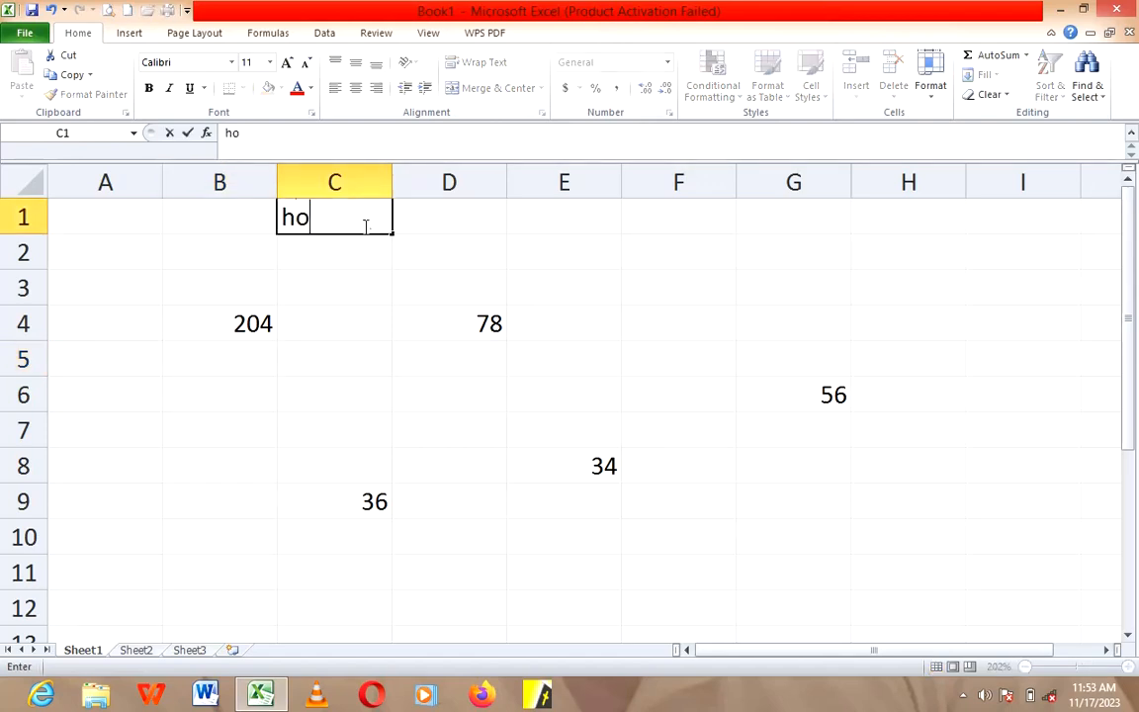
{"action": "key", "text": "BackSpace"}
{"action": "key", "text": "BackSpace"}
{"action": "key", "text": "BackSpace"}
{"action": "type", "text": "Hpw"}
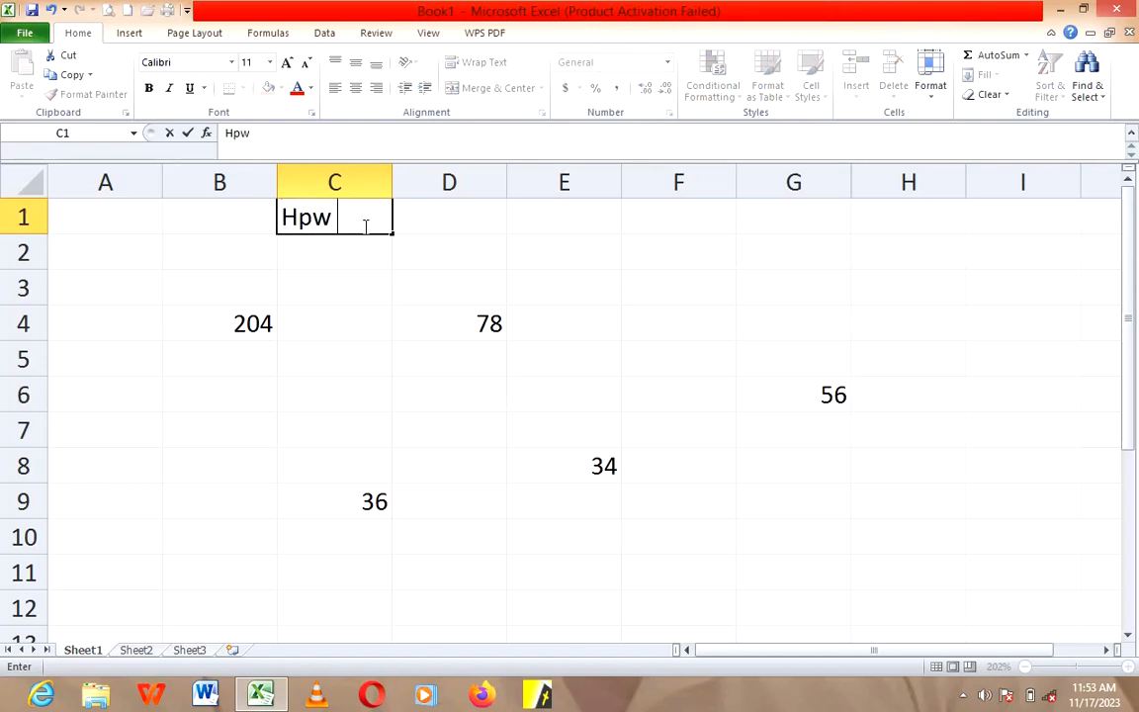
{"action": "key", "text": "BackSpace"}
{"action": "key", "text": "BackSpace"}
{"action": "type", "text": "ow to a"}
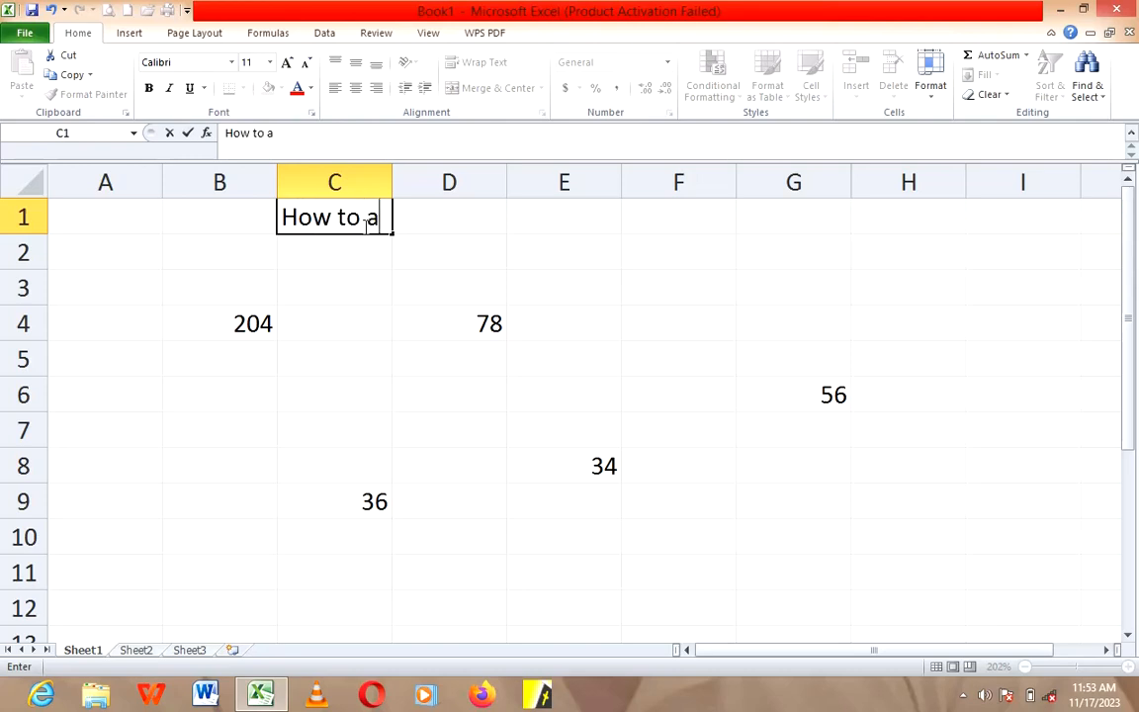
{"action": "type", "text": "dd usi"}
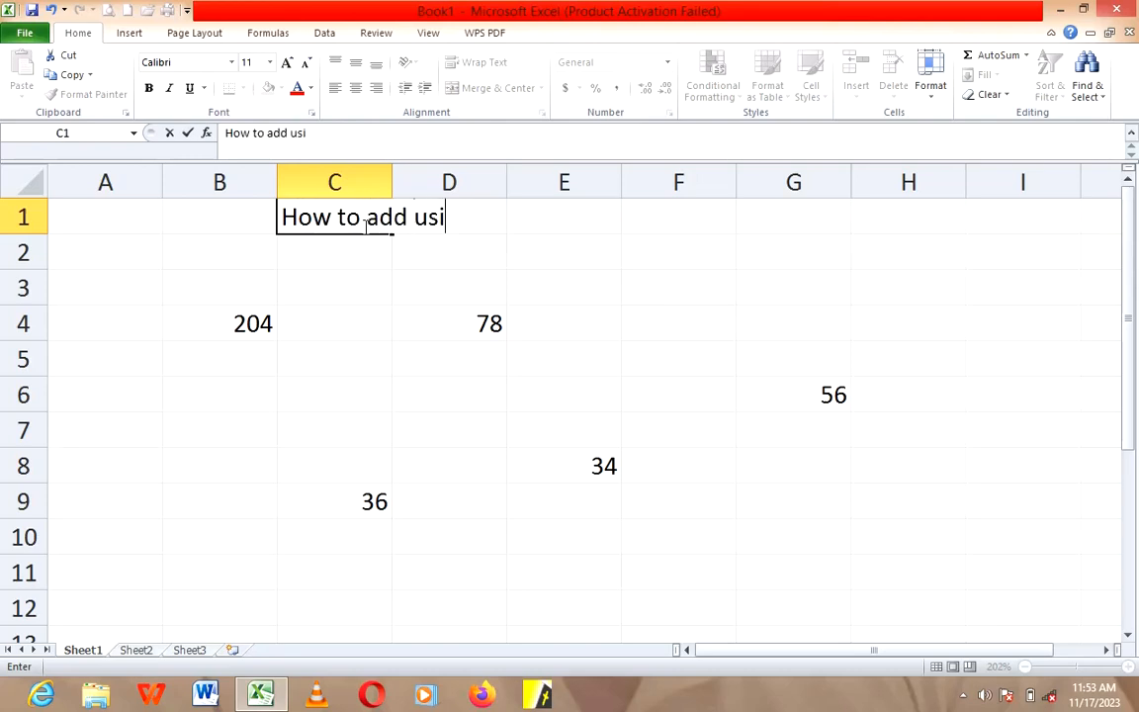
{"action": "type", "text": "ng M"}
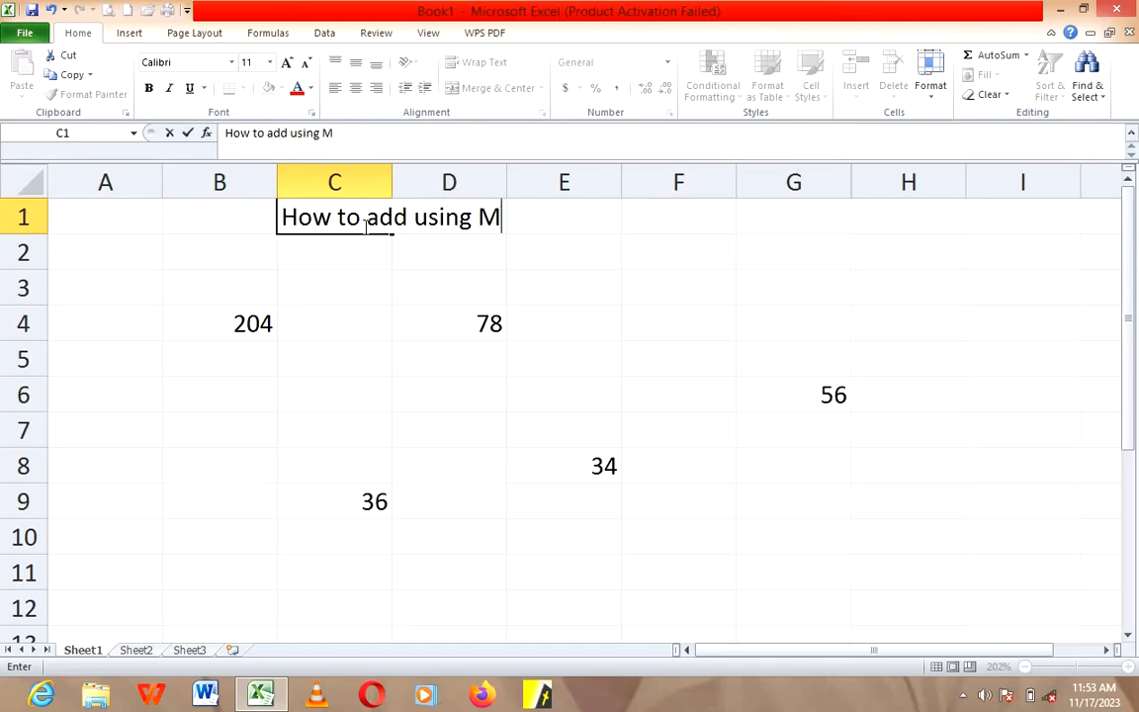
{"action": "type", "text": "s Excel"}
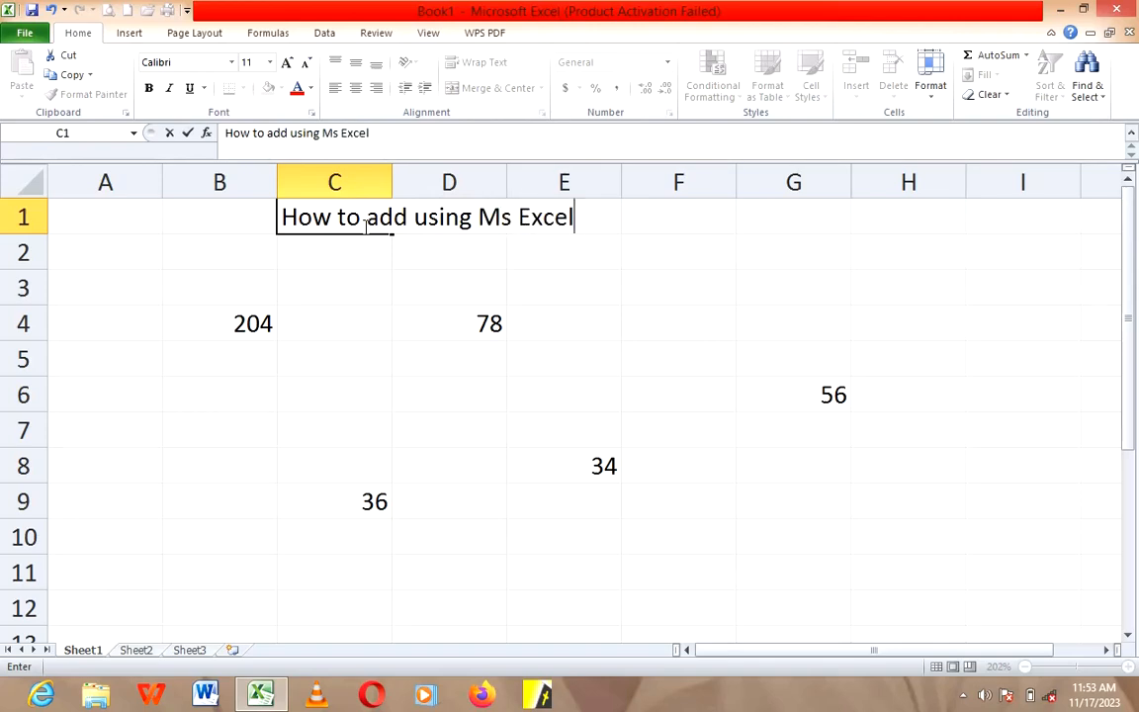
{"action": "left_click", "coordinate": [307, 326]}
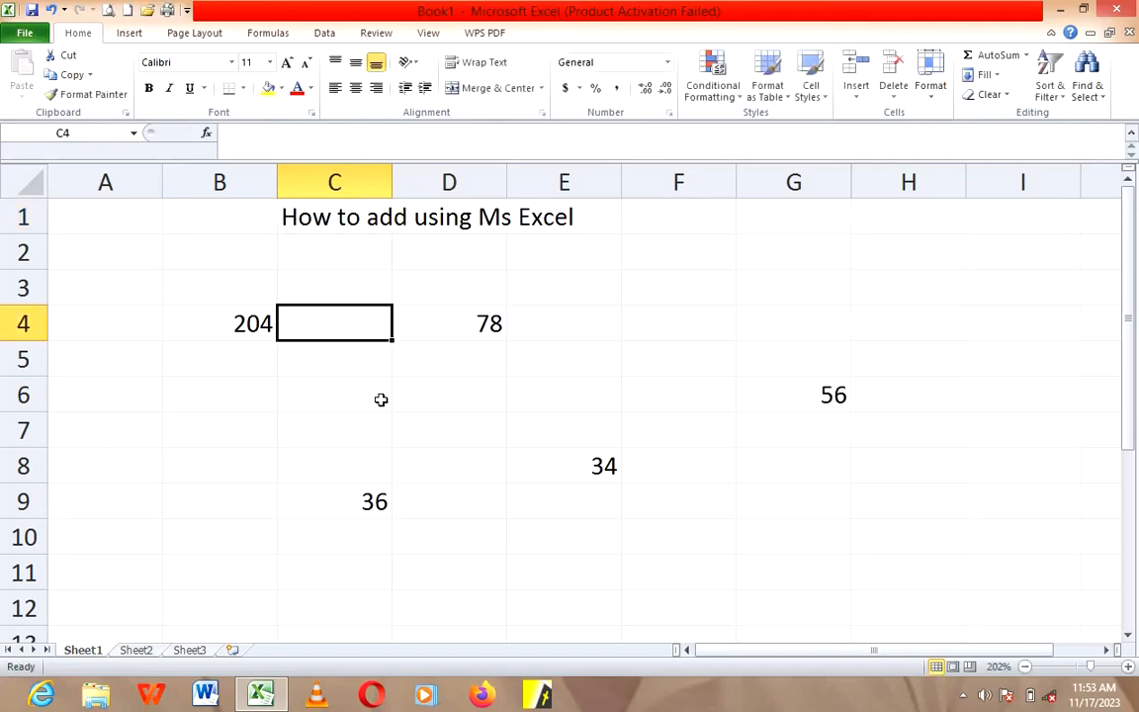
Step: Freeze the panes at cell B2 so that row 1 and column A stay in view
{"action": "left_click", "coordinate": [400, 242]}
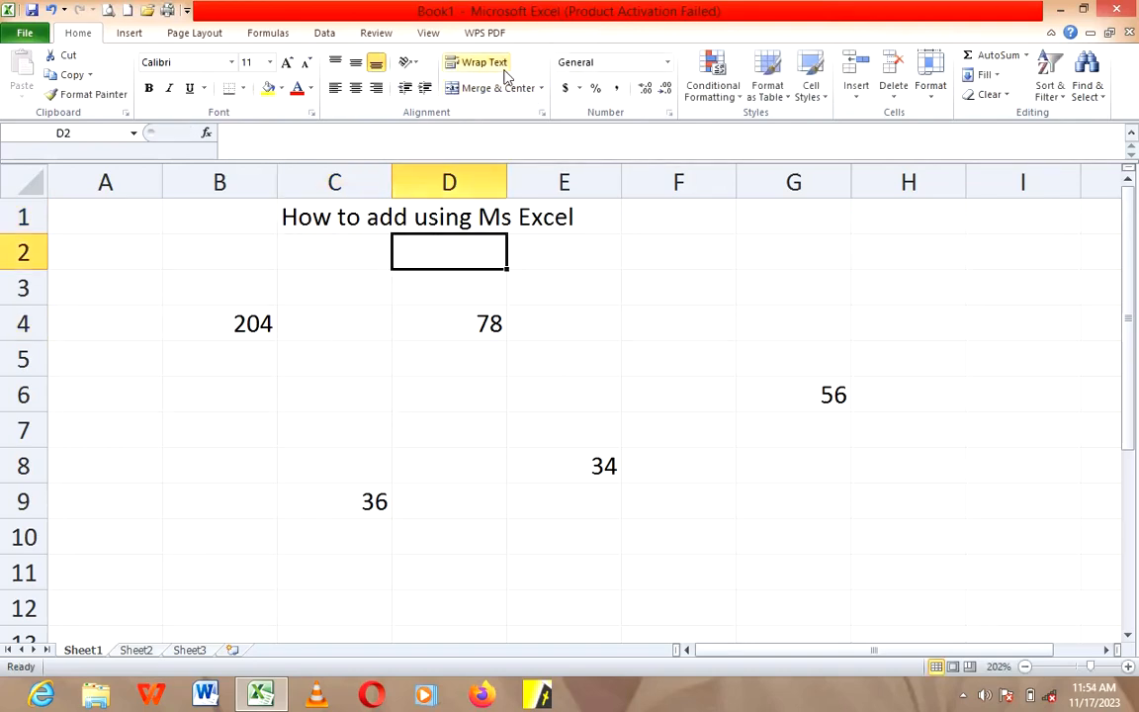
{"action": "left_click", "coordinate": [242, 240]}
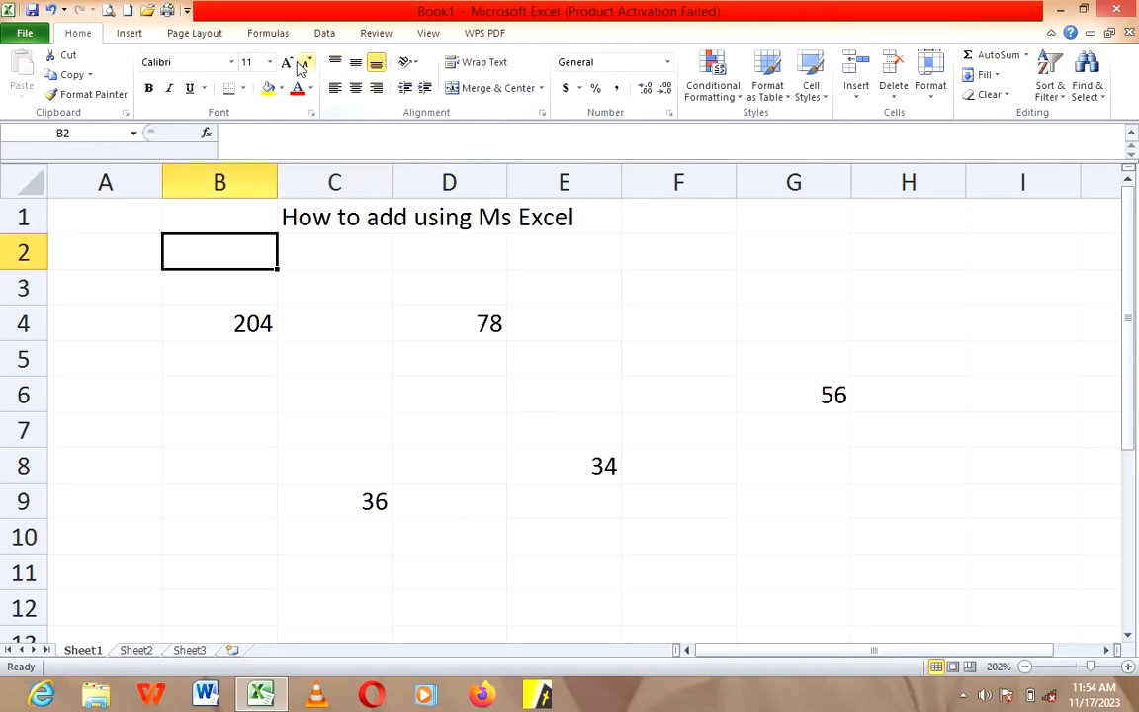
{"action": "left_click", "coordinate": [427, 35]}
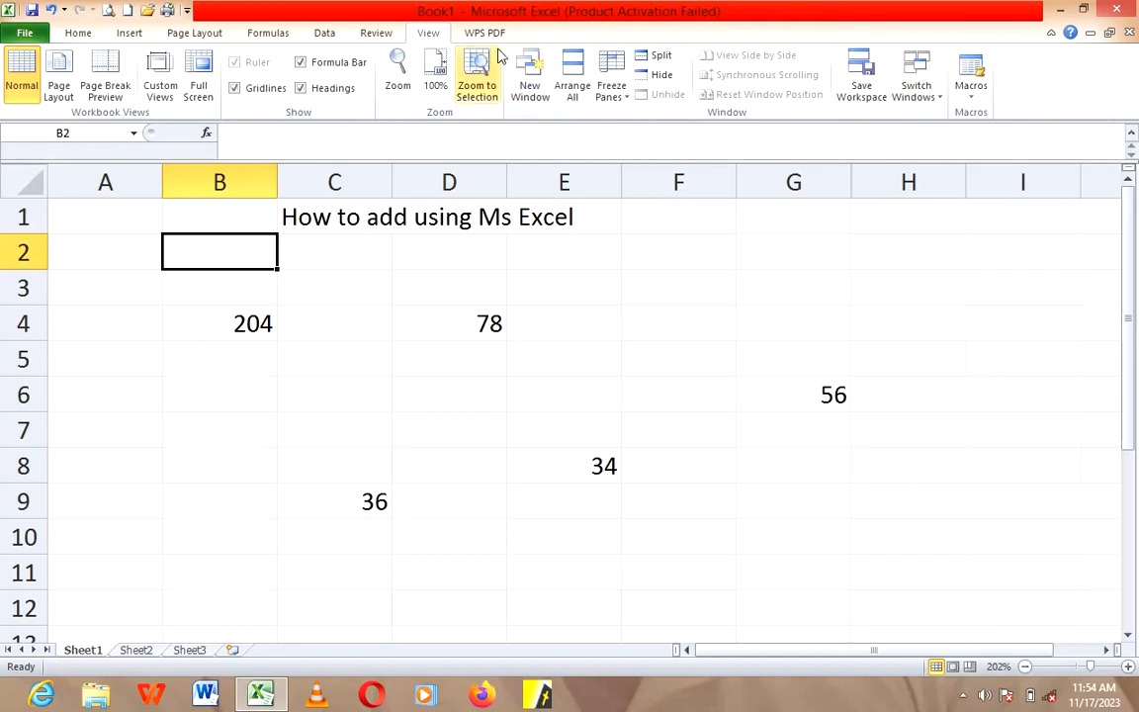
{"action": "left_click", "coordinate": [611, 97]}
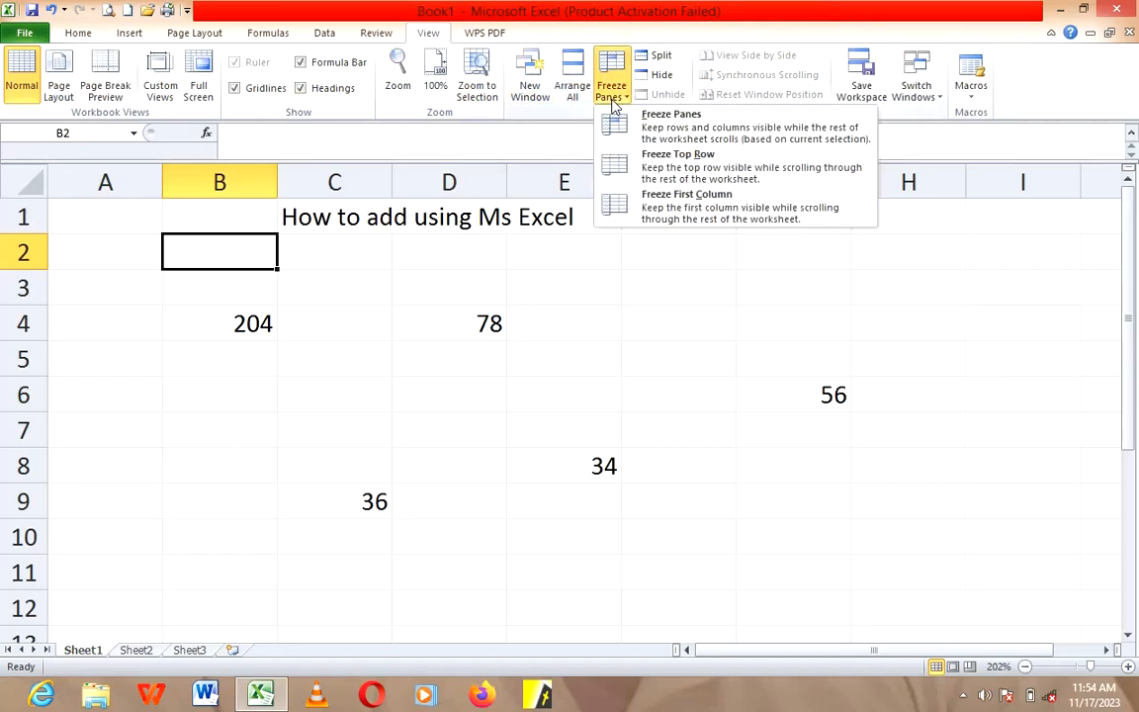
{"action": "left_click", "coordinate": [686, 120]}
{"action": "left_click", "coordinate": [626, 312]}
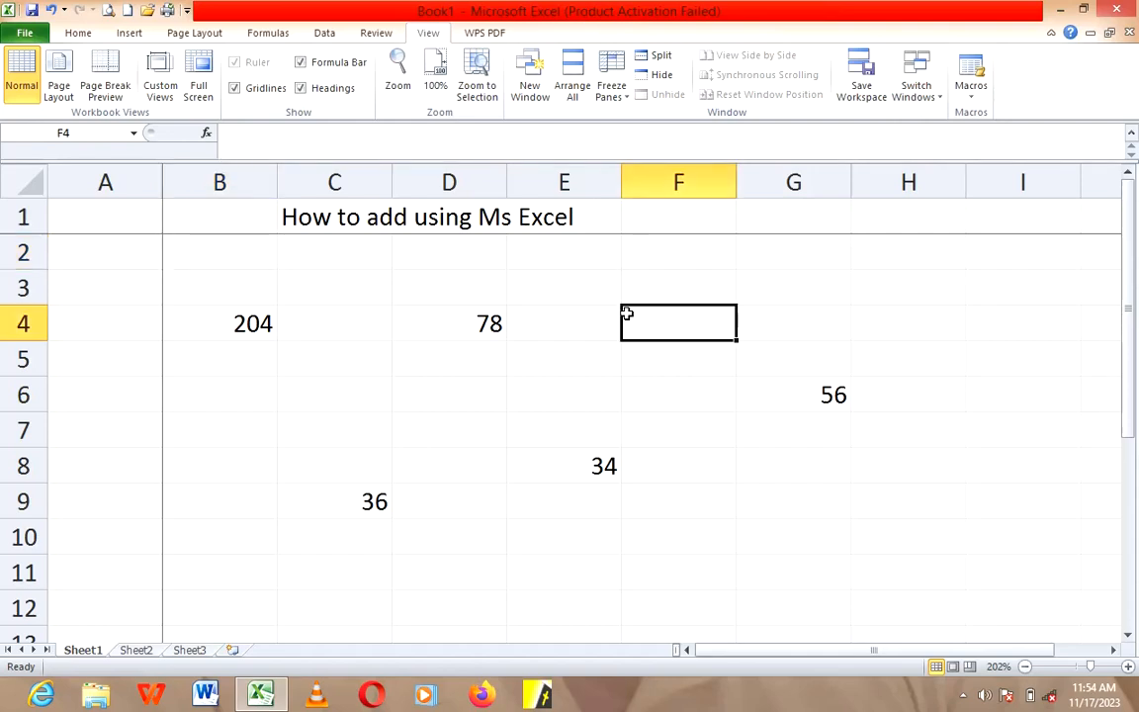
Step: Enter the numbers 65, 67, 89, 34, 12 and 34 down cells C19 to C24
{"action": "scroll", "coordinate": [625, 313], "scroll_direction": "down", "scroll_amount": 2}
{"action": "scroll", "coordinate": [625, 313], "scroll_direction": "down", "scroll_amount": 3}
{"action": "left_click", "coordinate": [379, 327]}
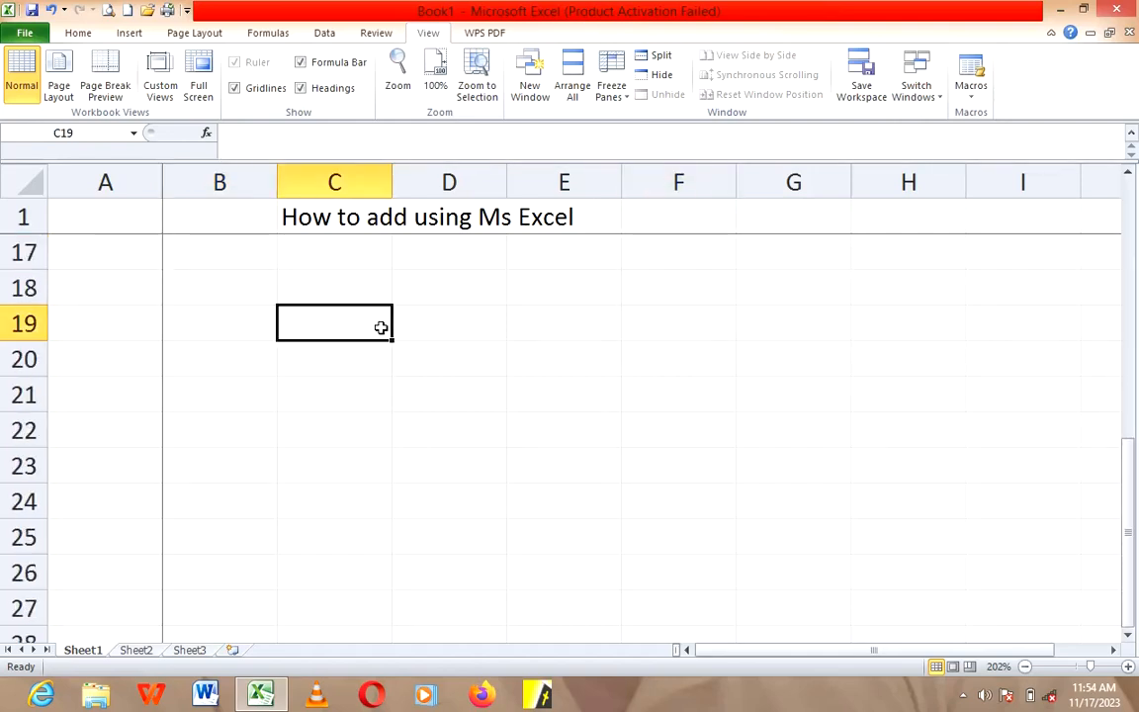
{"action": "type", "text": "65"}
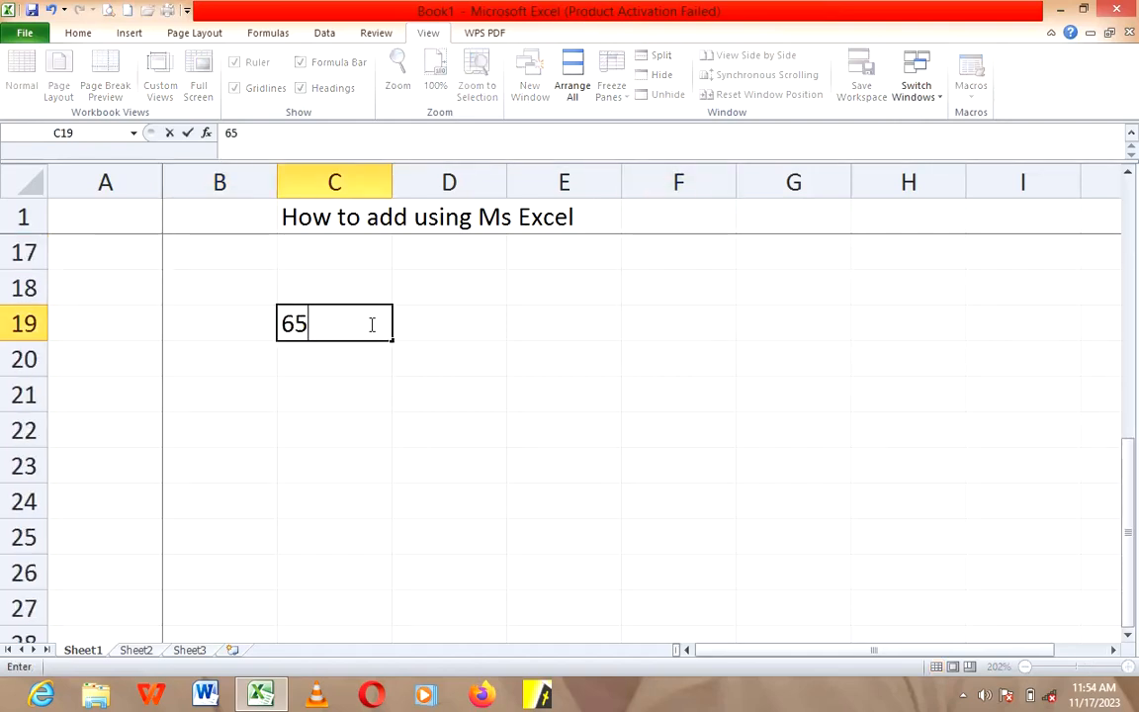
{"action": "key", "text": "Return"}
{"action": "type", "text": "67"}
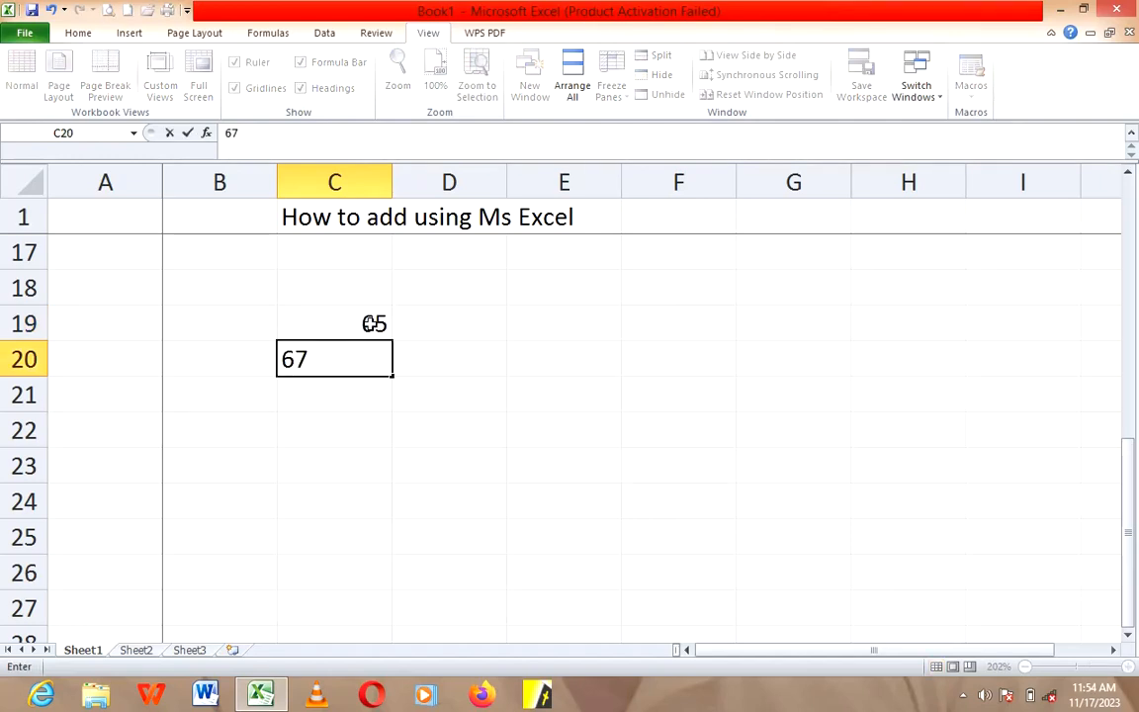
{"action": "key", "text": "Return"}
{"action": "type", "text": "89"}
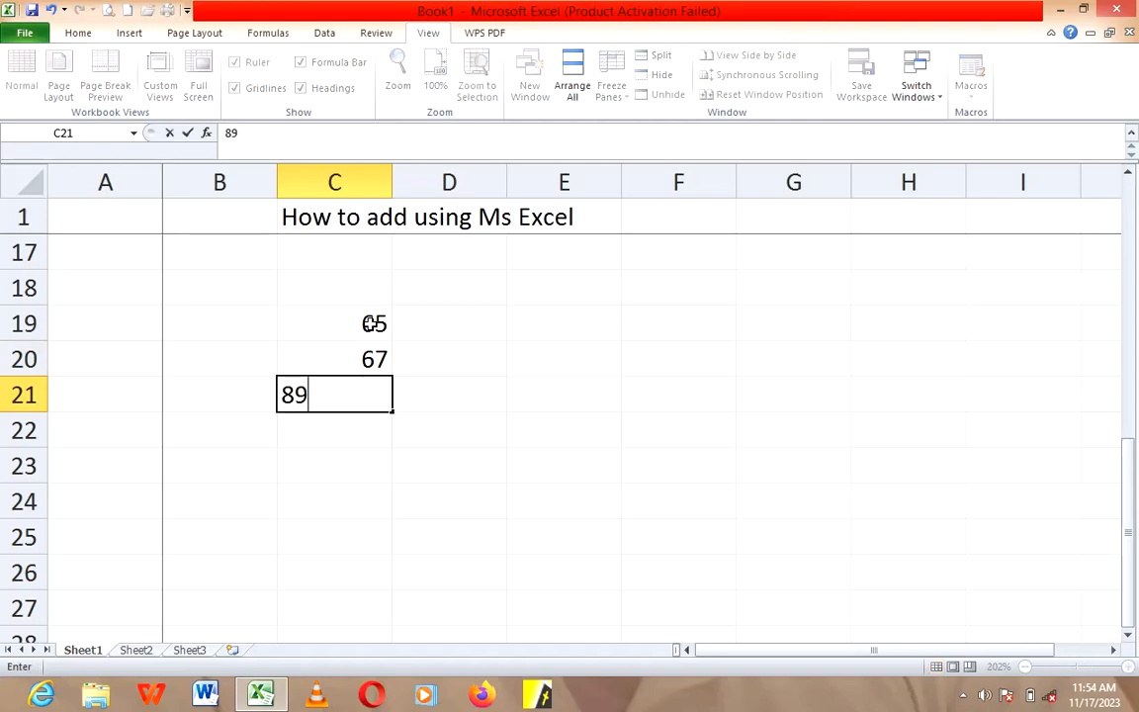
{"action": "key", "text": "Return"}
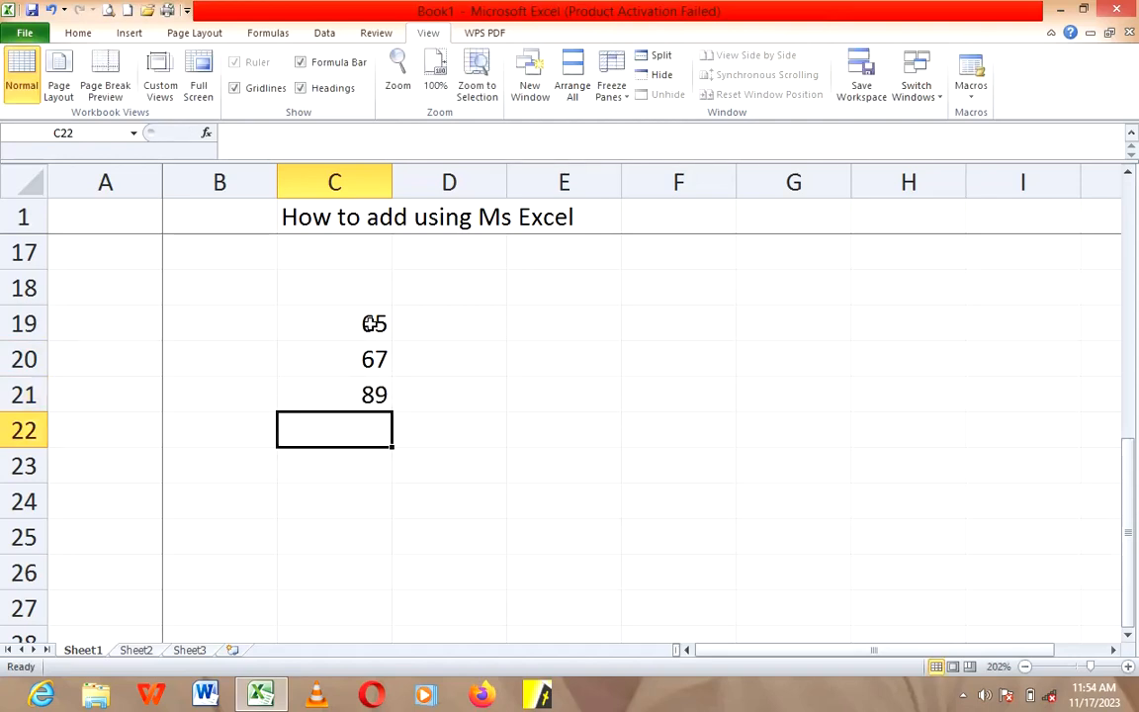
{"action": "type", "text": "34"}
{"action": "key", "text": "Return"}
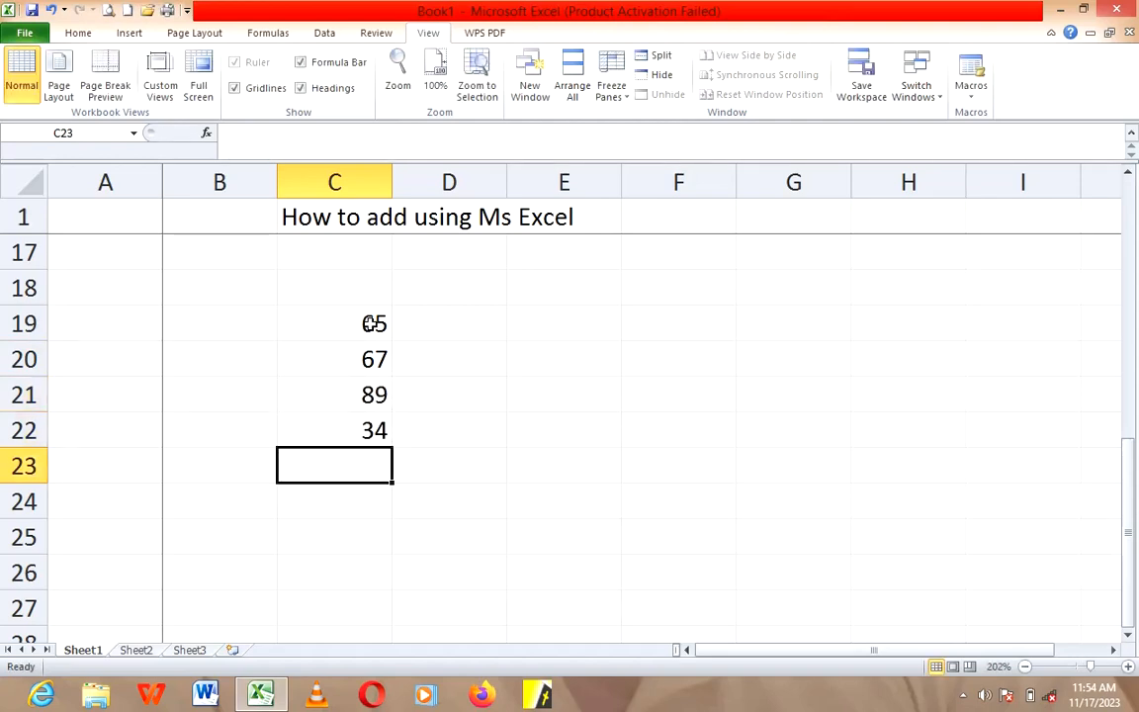
{"action": "type", "text": "12"}
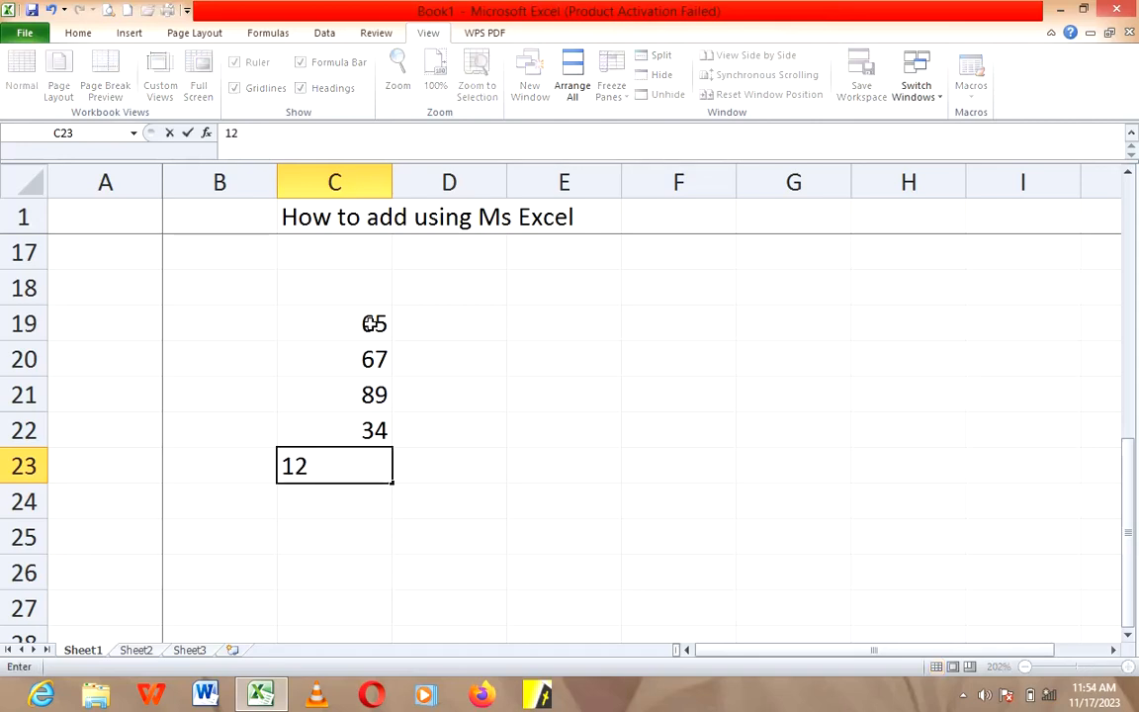
{"action": "key", "text": "Return"}
{"action": "type", "text": "3"}
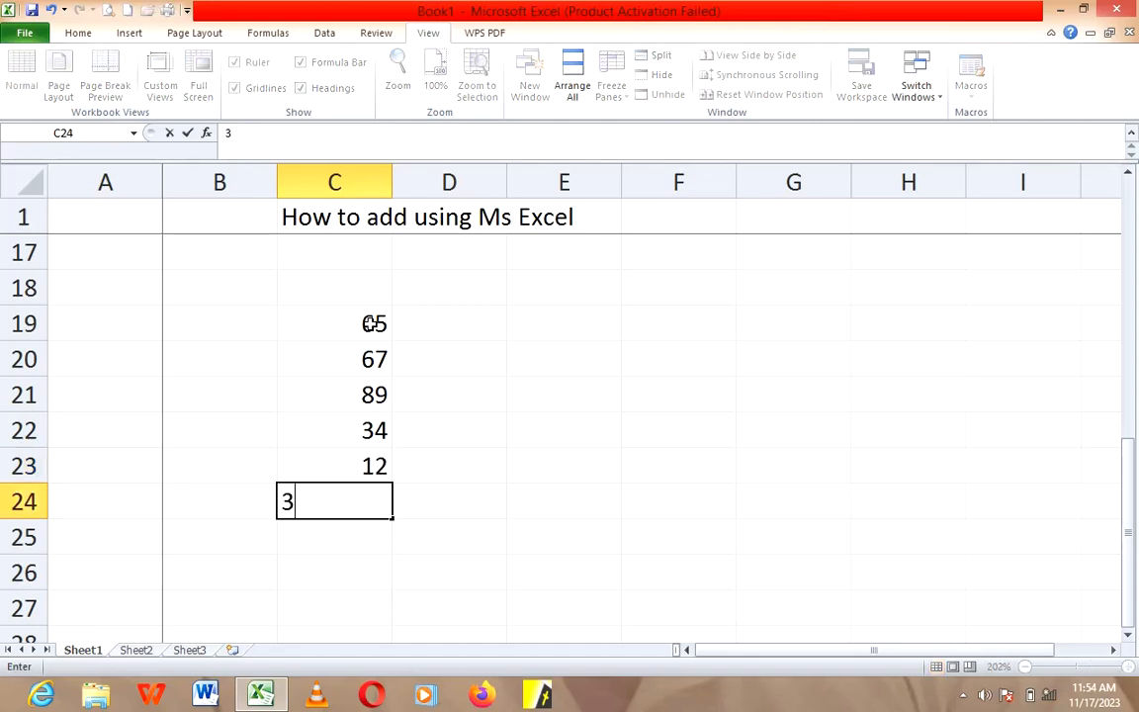
{"action": "type", "text": "4"}
{"action": "key", "text": "Return"}
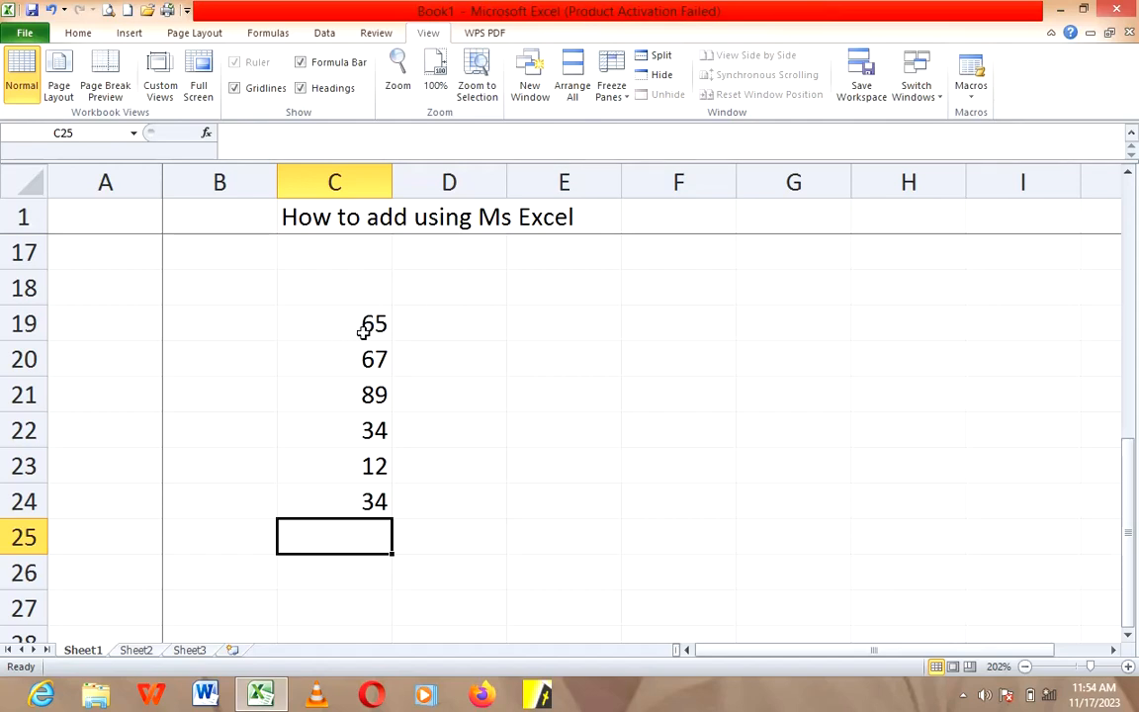
Step: Enter the formula =sum(C19:C24) in cell F25 to add the column of numbers
{"action": "left_click", "coordinate": [635, 548]}
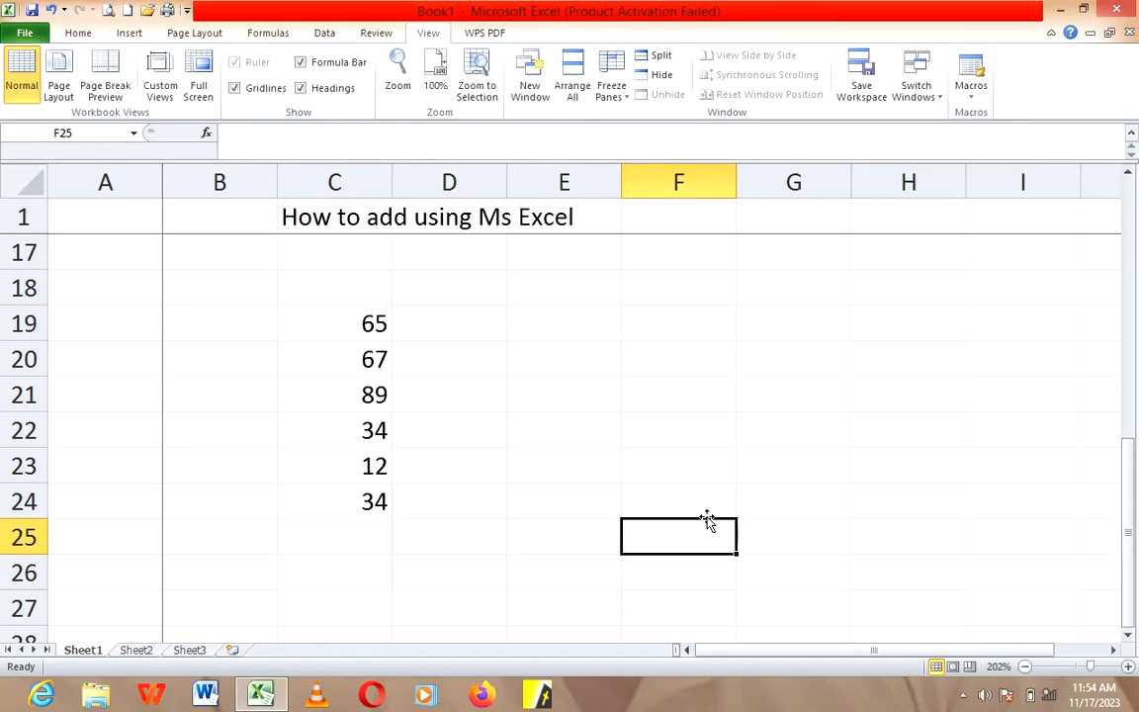
{"action": "type", "text": "=sum"}
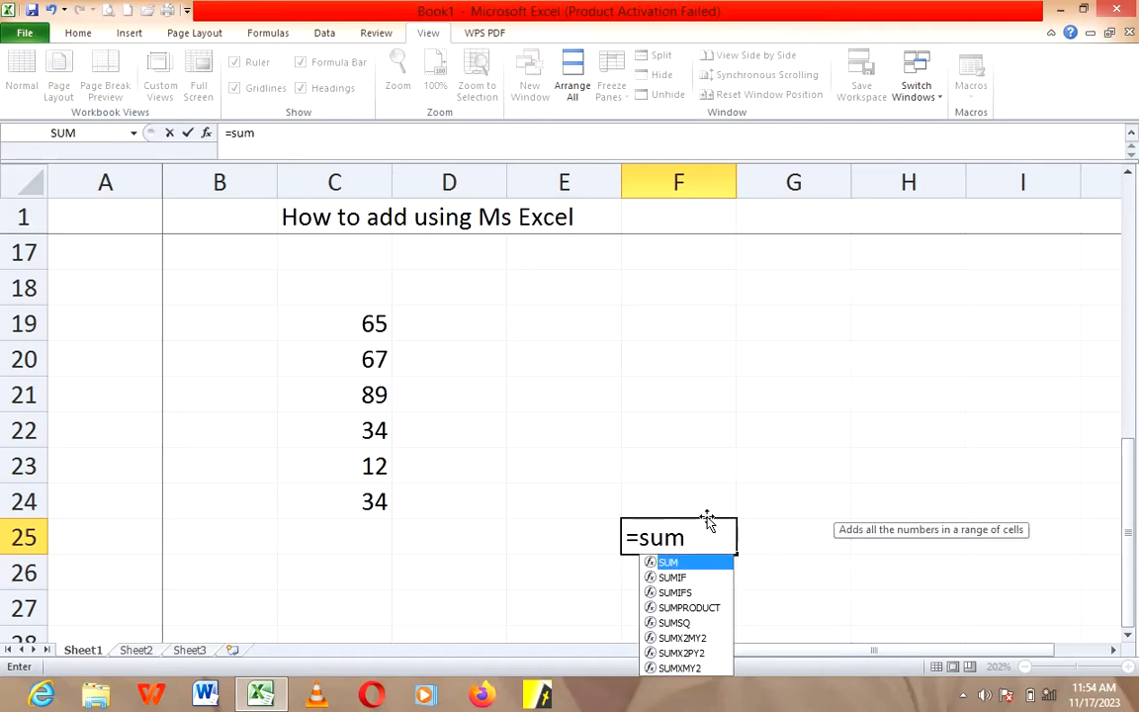
{"action": "type", "text": "("}
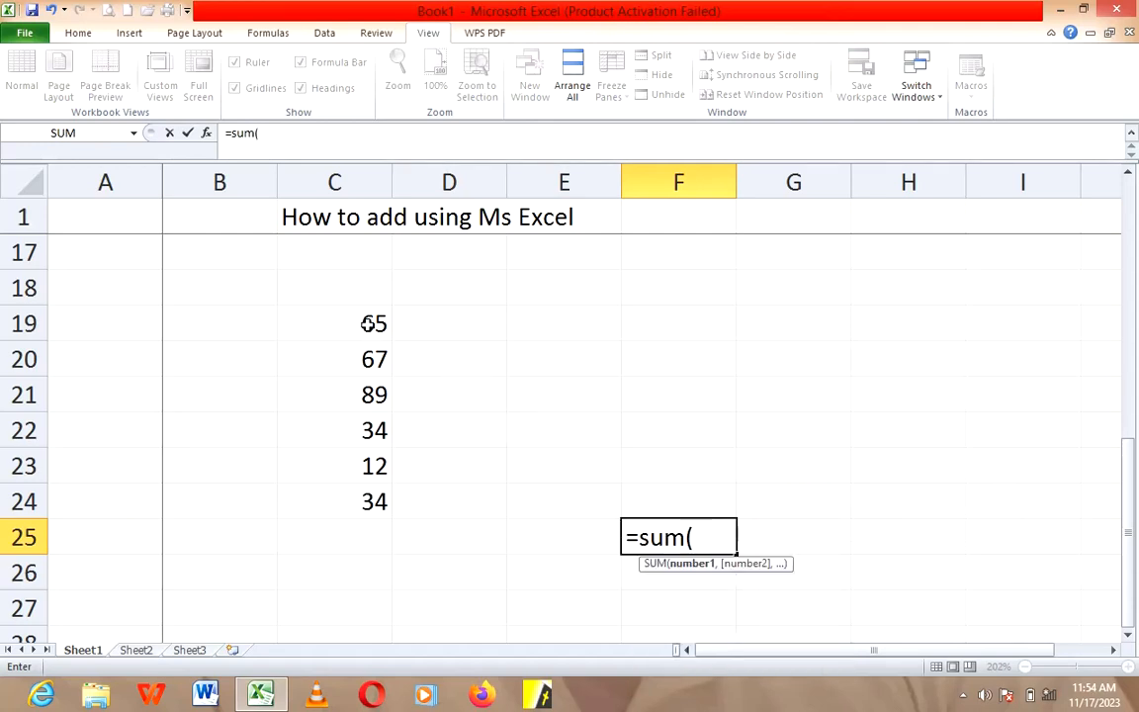
{"action": "left_click_drag", "start_coordinate": [368, 325], "coordinate": [374, 501]}
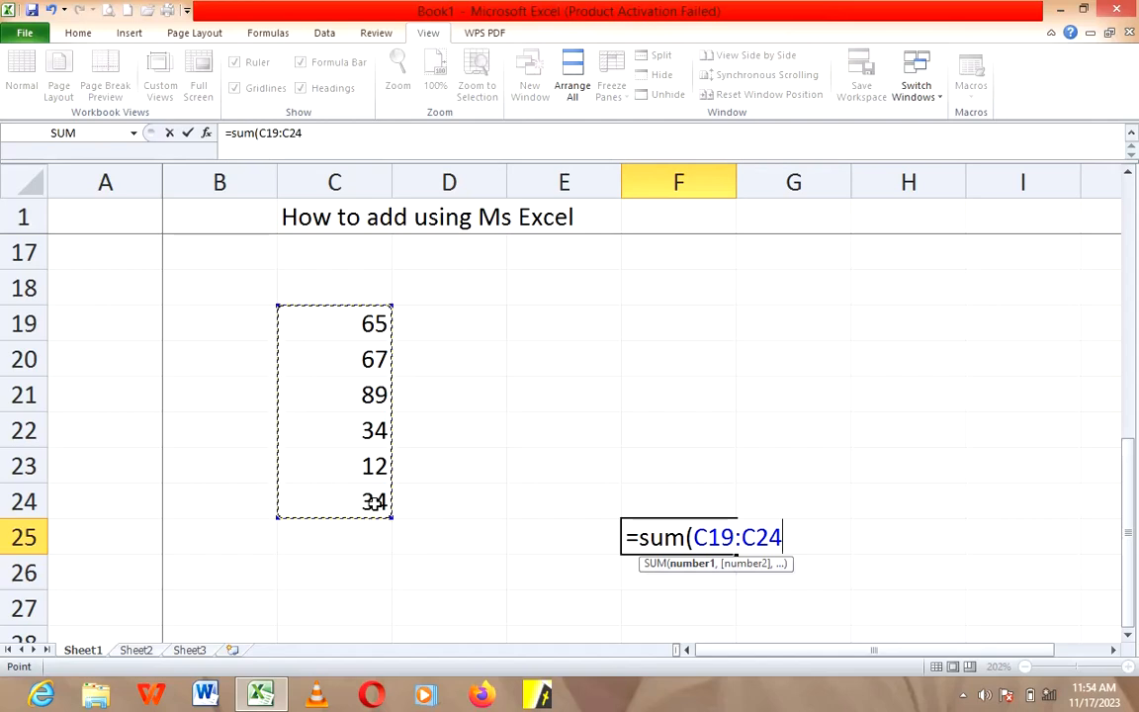
{"action": "type", "text": ")"}
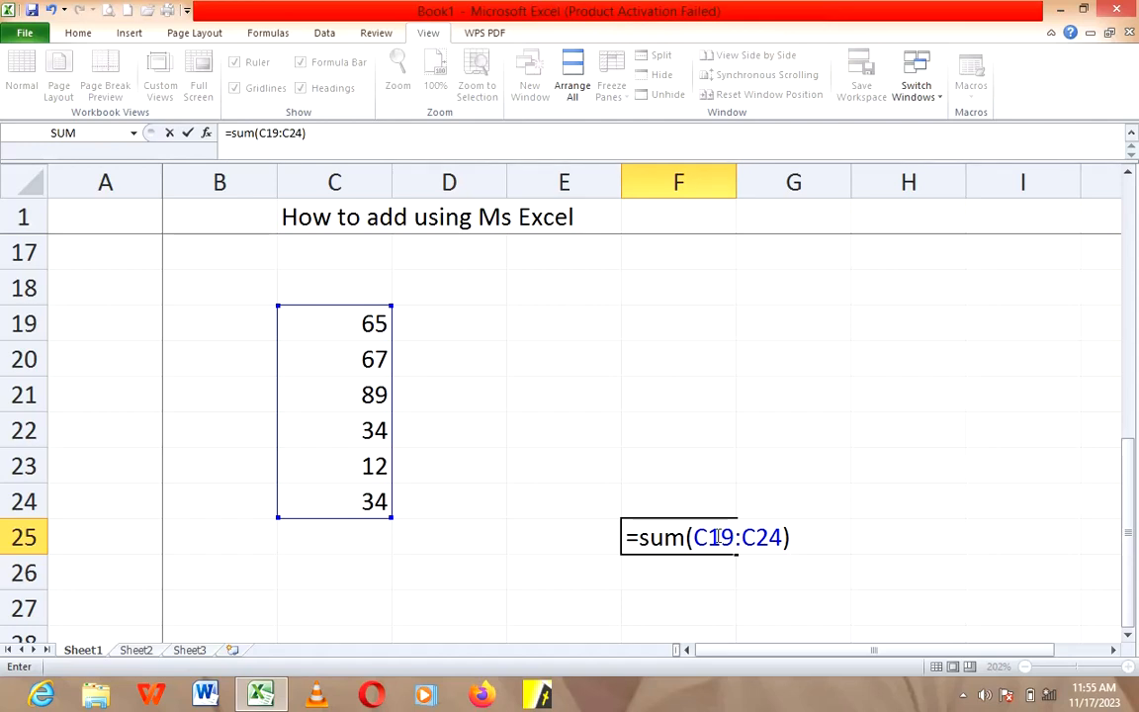
{"action": "key", "text": "Return"}
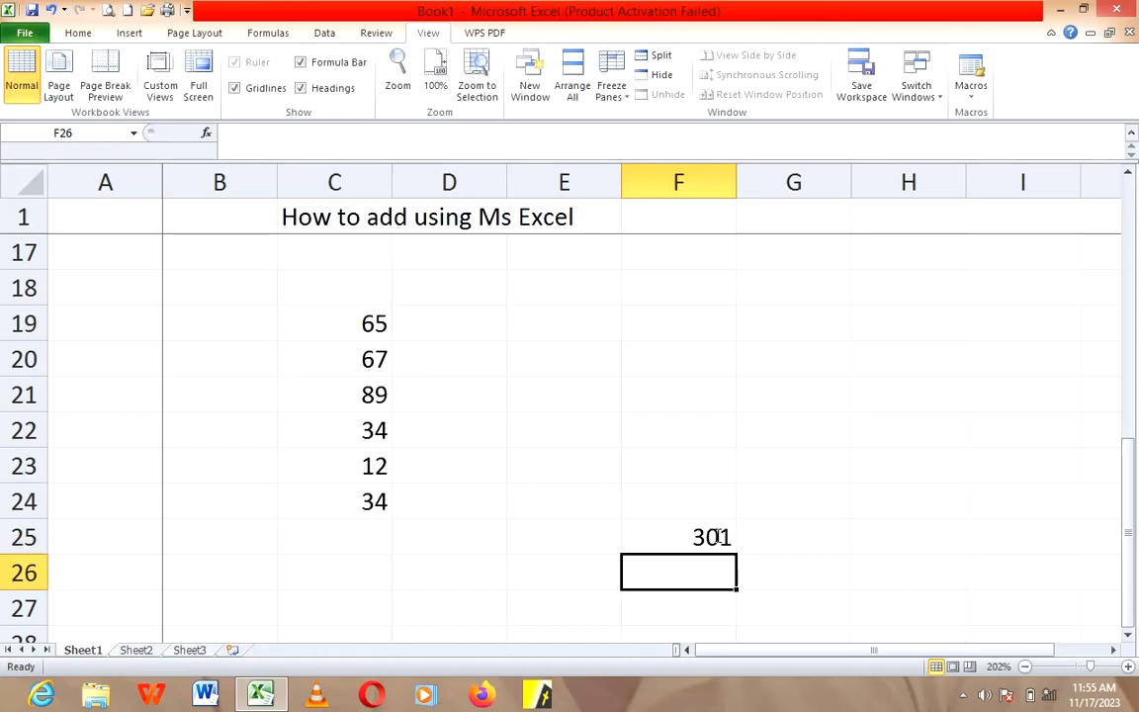
{"action": "left_click", "coordinate": [763, 572]}
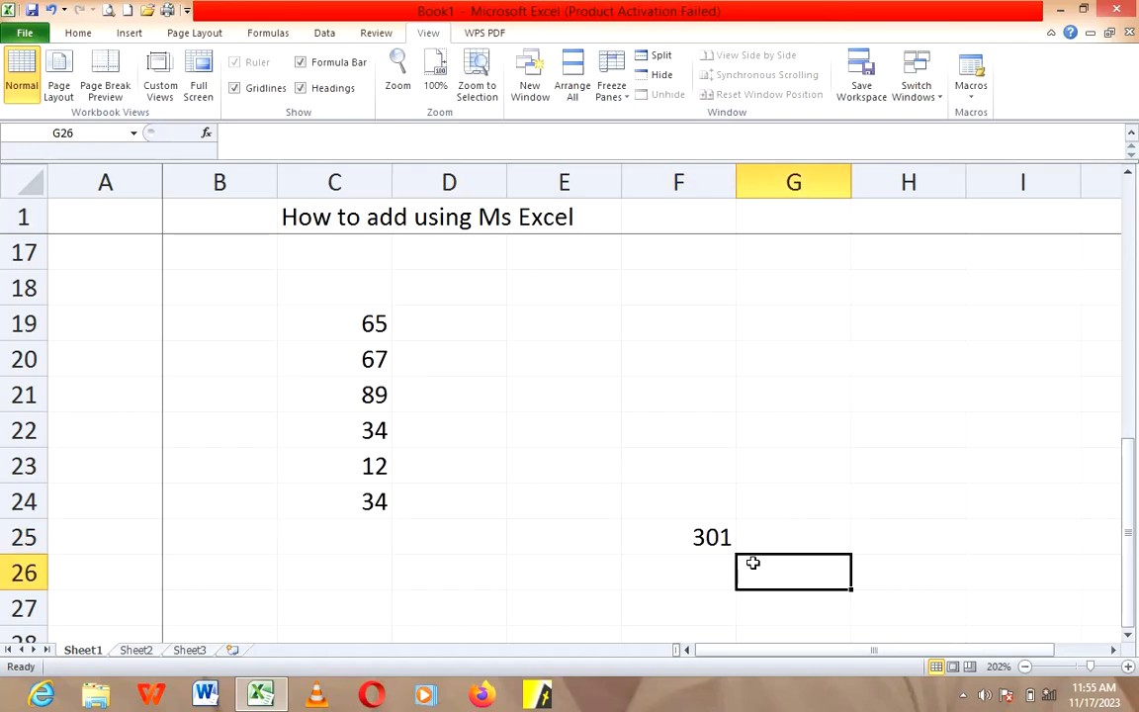
Step: Enter the numbers 56, 65, 23, 98, 90 and 67 down cells D19 to D24
{"action": "left_click", "coordinate": [487, 332]}
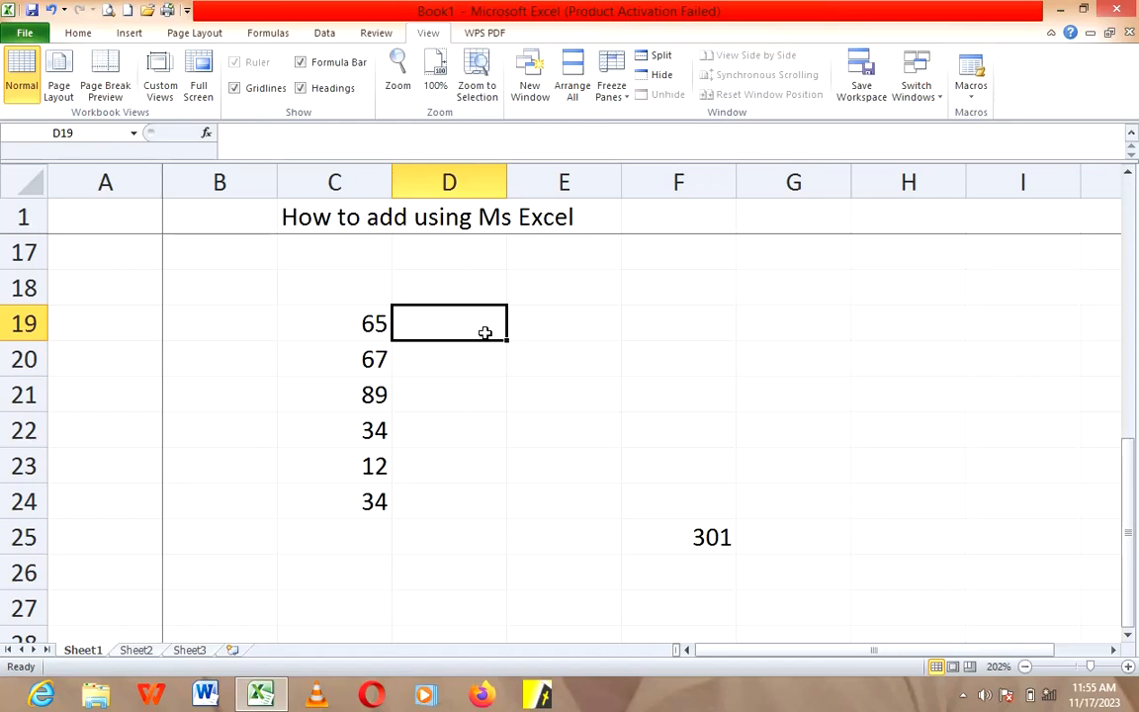
{"action": "type", "text": "56"}
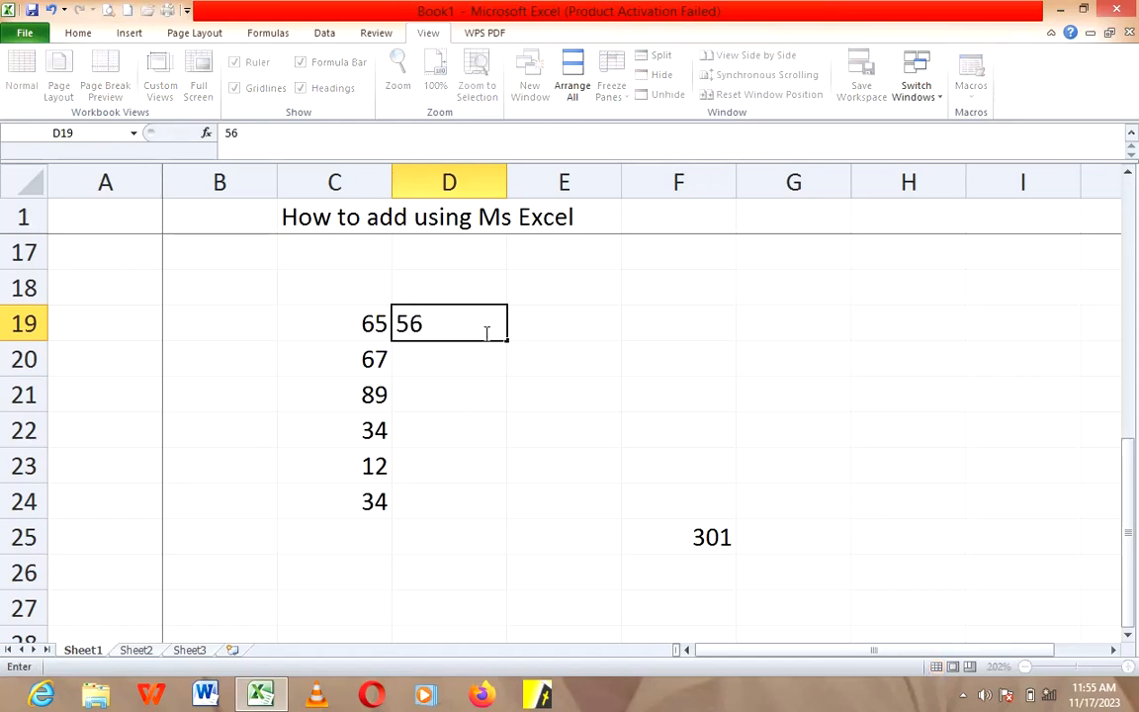
{"action": "key", "text": "Return"}
{"action": "type", "text": "65"}
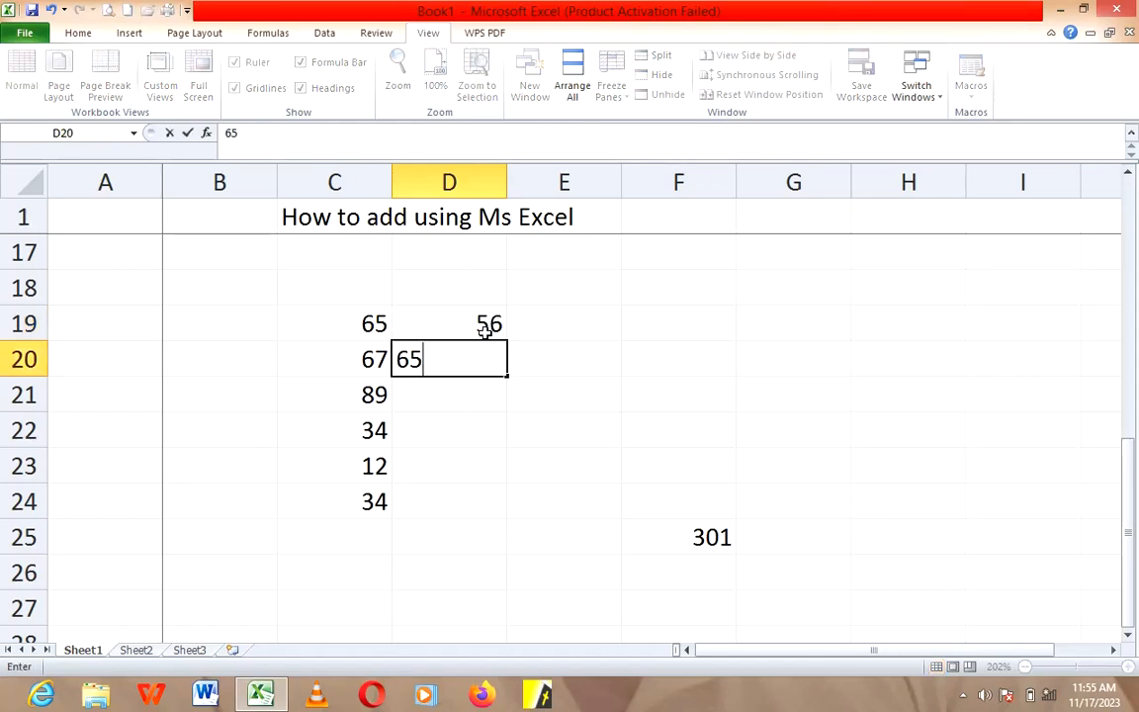
{"action": "key", "text": "Return"}
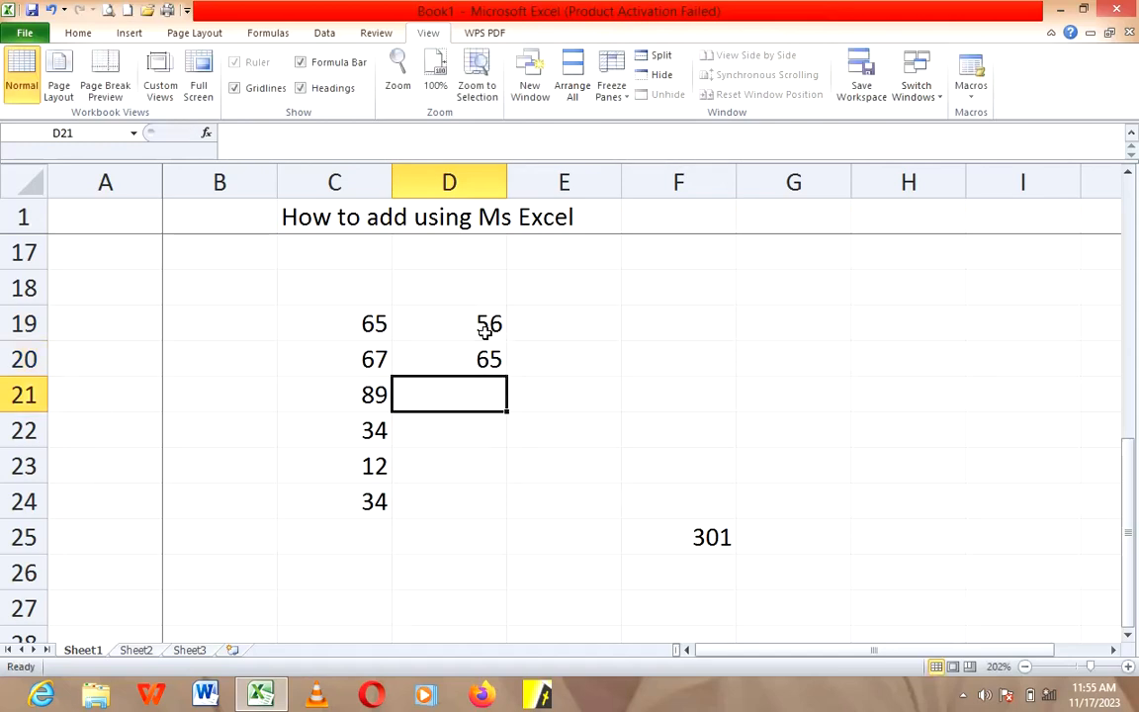
{"action": "type", "text": "23"}
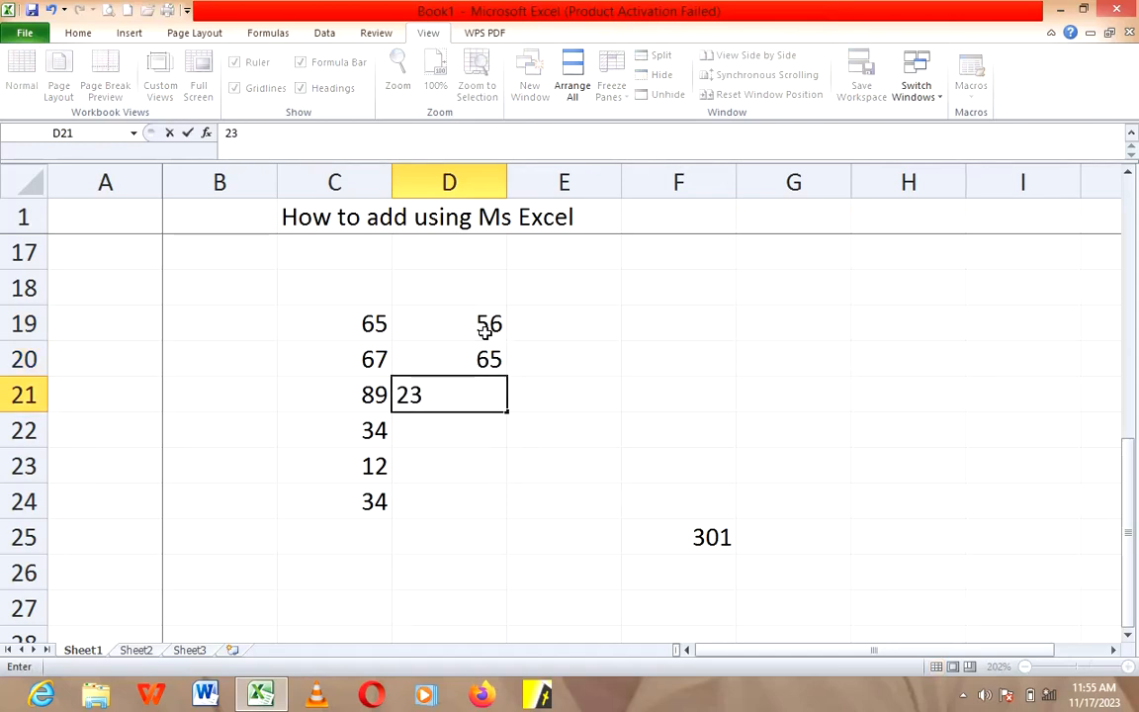
{"action": "key", "text": "Return"}
{"action": "type", "text": "98"}
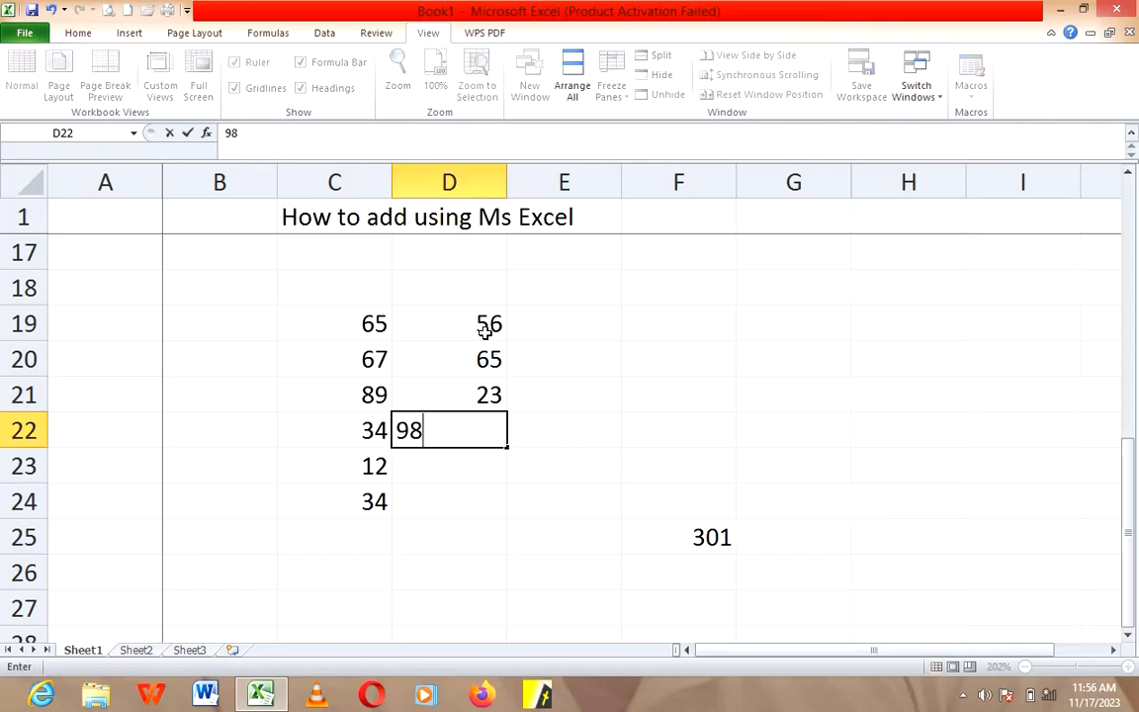
{"action": "key", "text": "Return"}
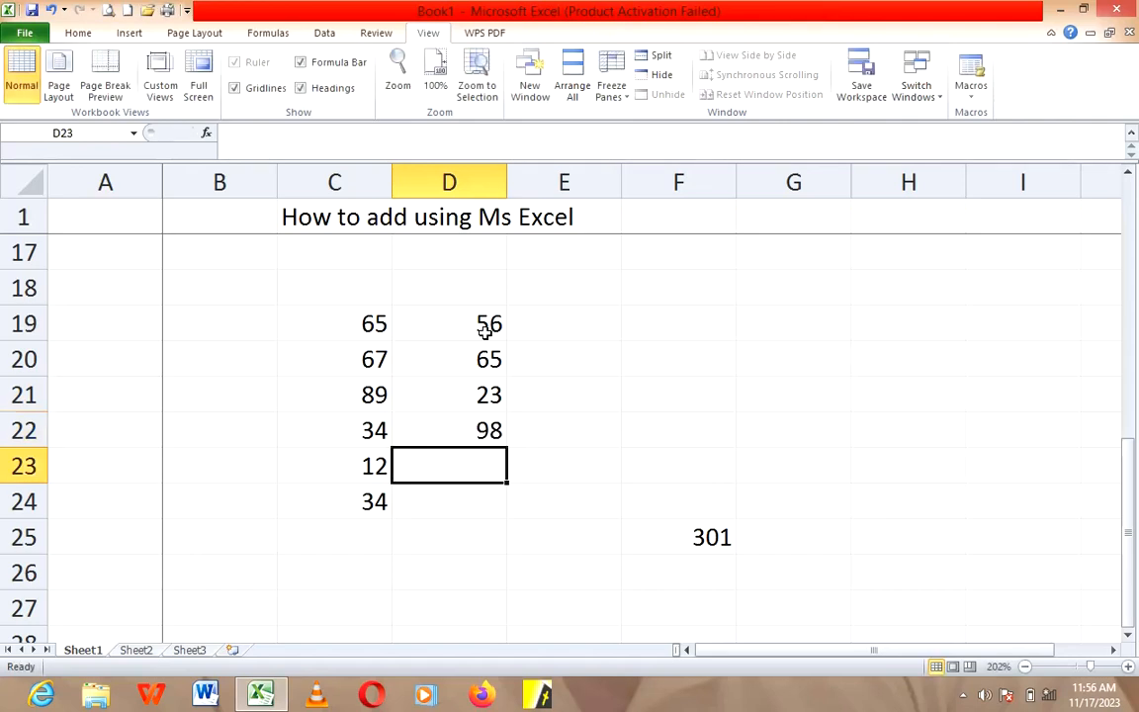
{"action": "type", "text": "90"}
{"action": "key", "text": "Return"}
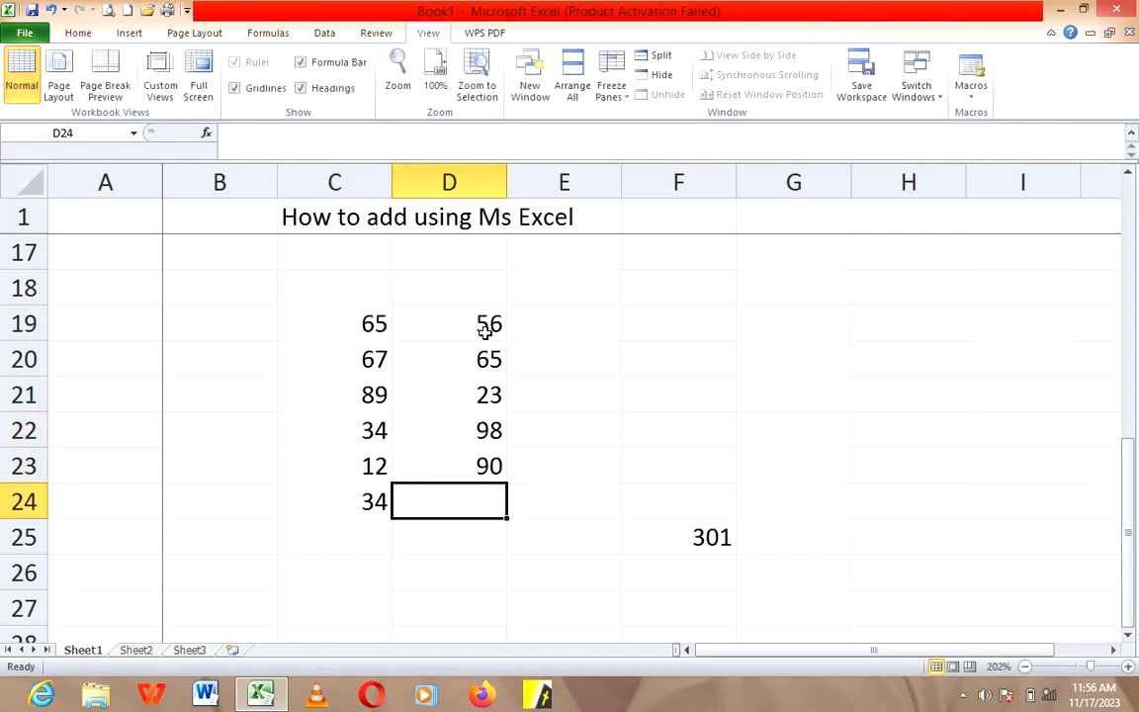
{"action": "type", "text": "67"}
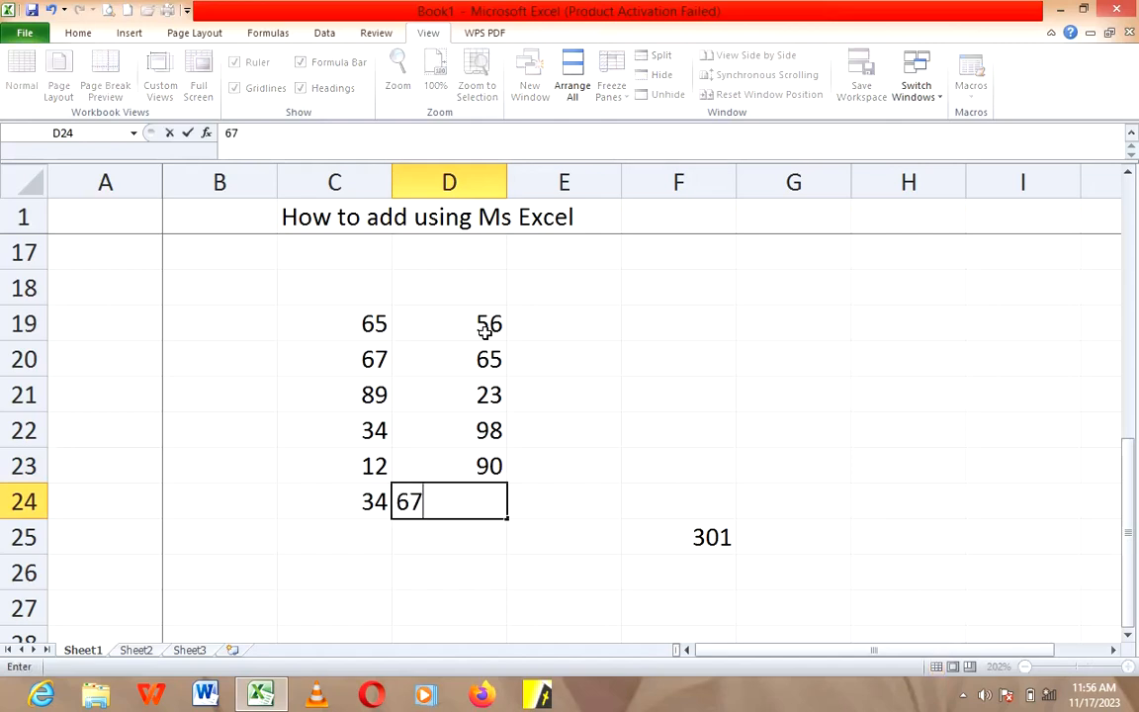
{"action": "key", "text": "Tab"}
{"action": "key", "text": "Tab"}
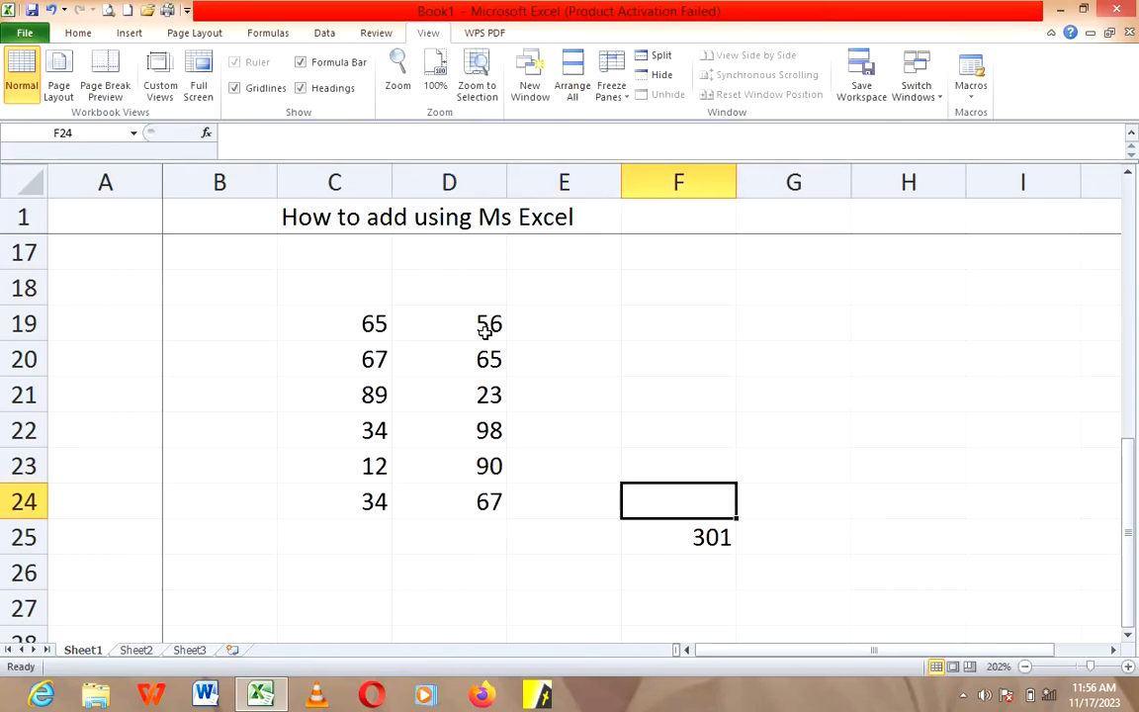
Step: Enter the numbers 43, 65, 76, 45, 87 and 98 down cells E19 to E24
{"action": "key", "text": "Left"}
{"action": "key", "text": "Up"}
{"action": "key", "text": "Up"}
{"action": "key", "text": "Up"}
{"action": "key", "text": "Up"}
{"action": "key", "text": "Up"}
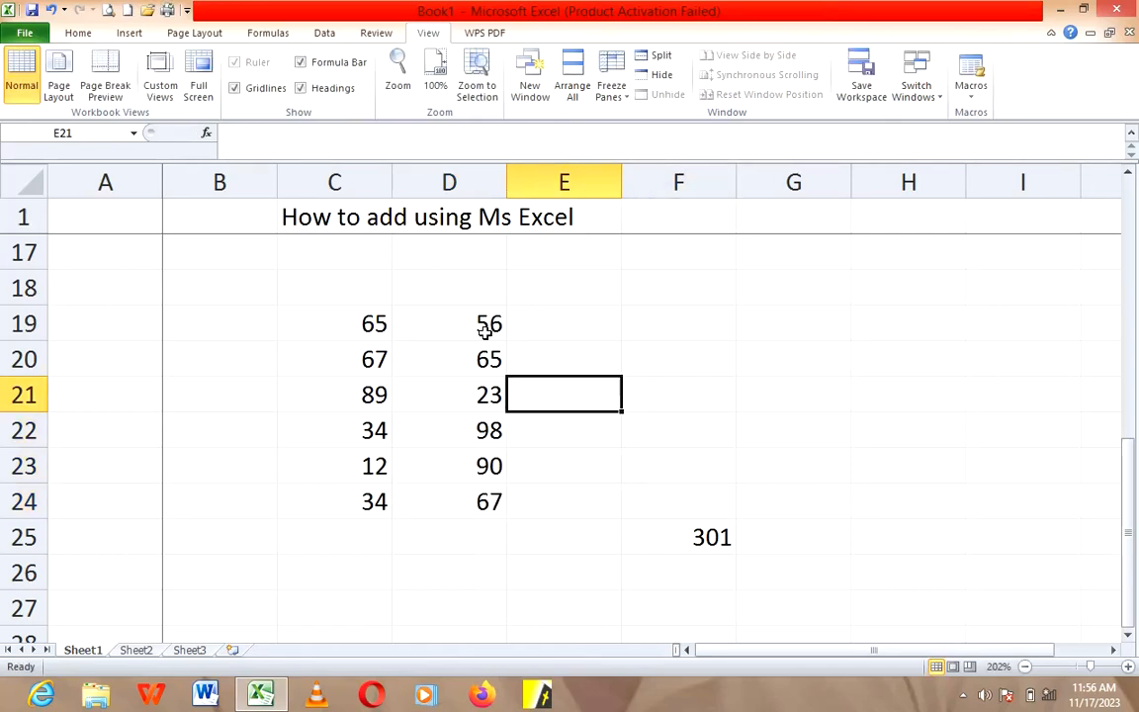
{"action": "type", "text": "43"}
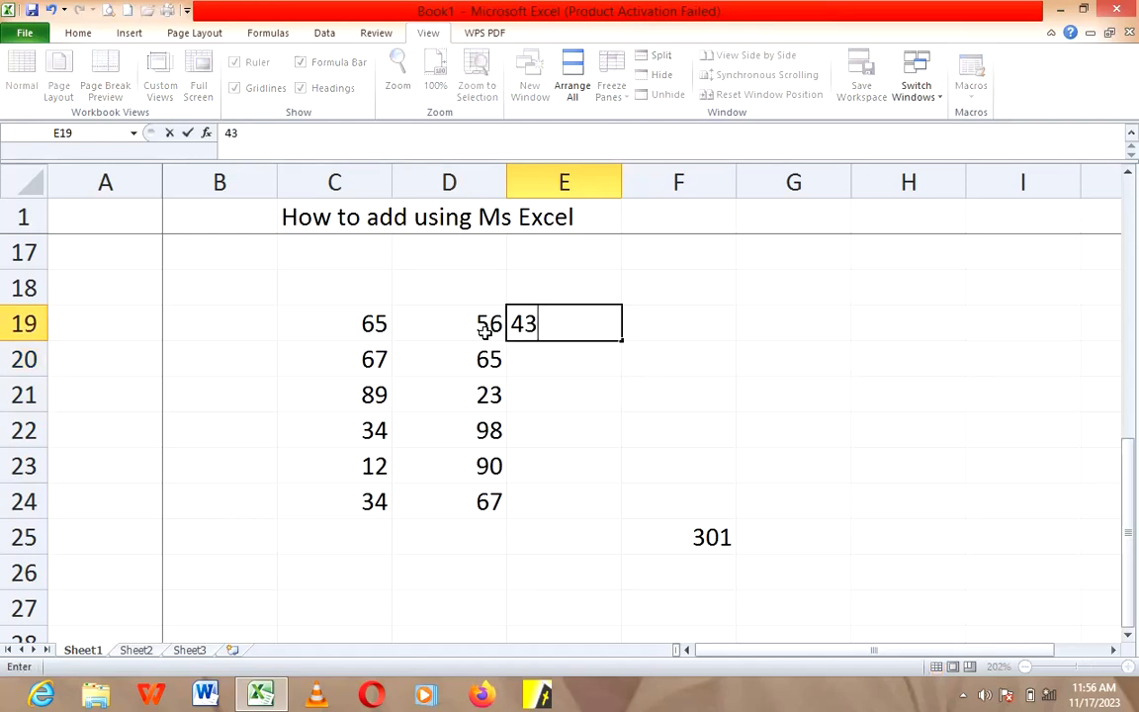
{"action": "key", "text": "Return"}
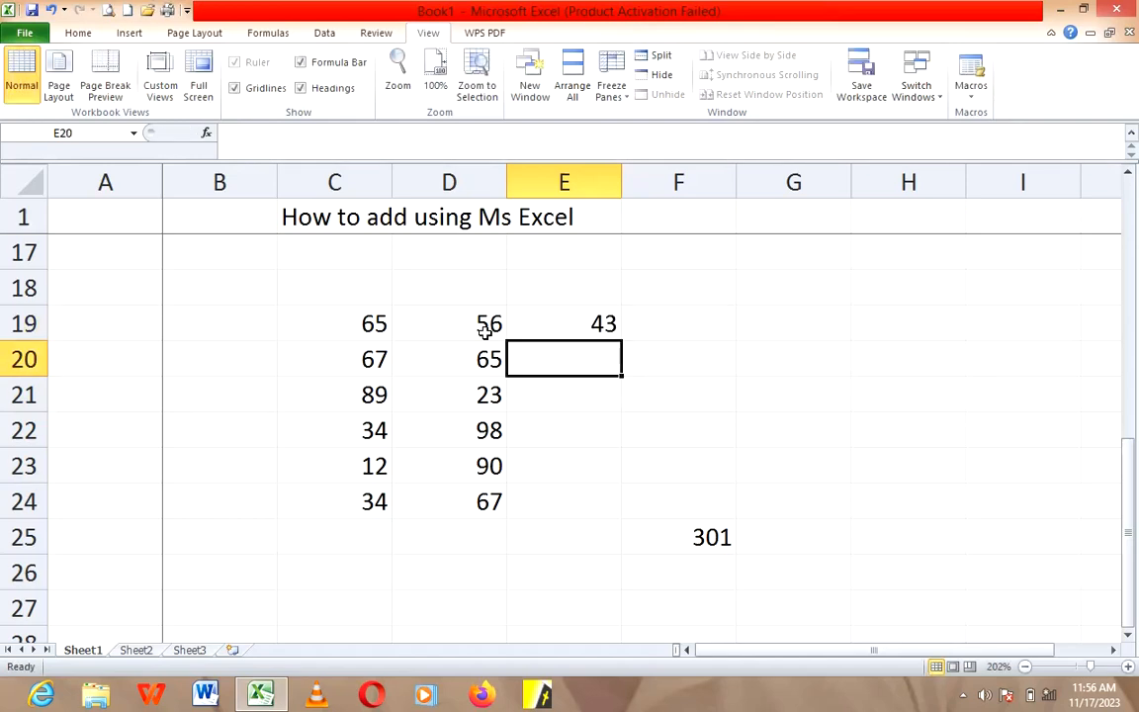
{"action": "type", "text": "65"}
{"action": "key", "text": "Return"}
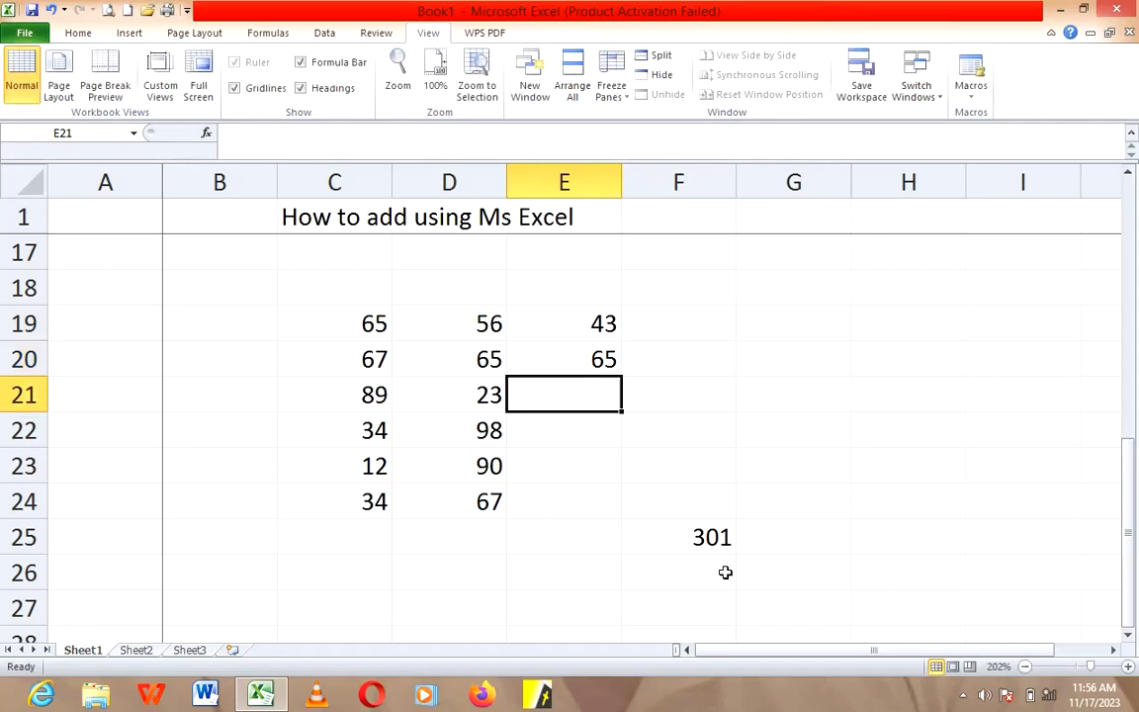
{"action": "type", "text": "76"}
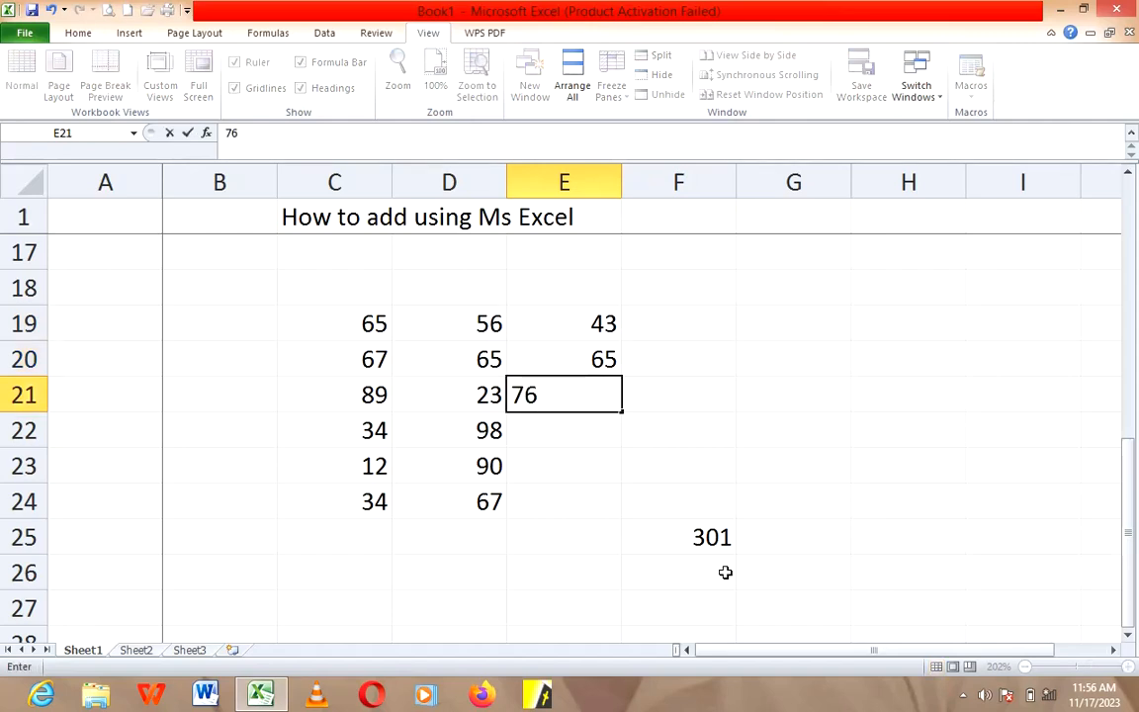
{"action": "key", "text": "Return"}
{"action": "type", "text": "45"}
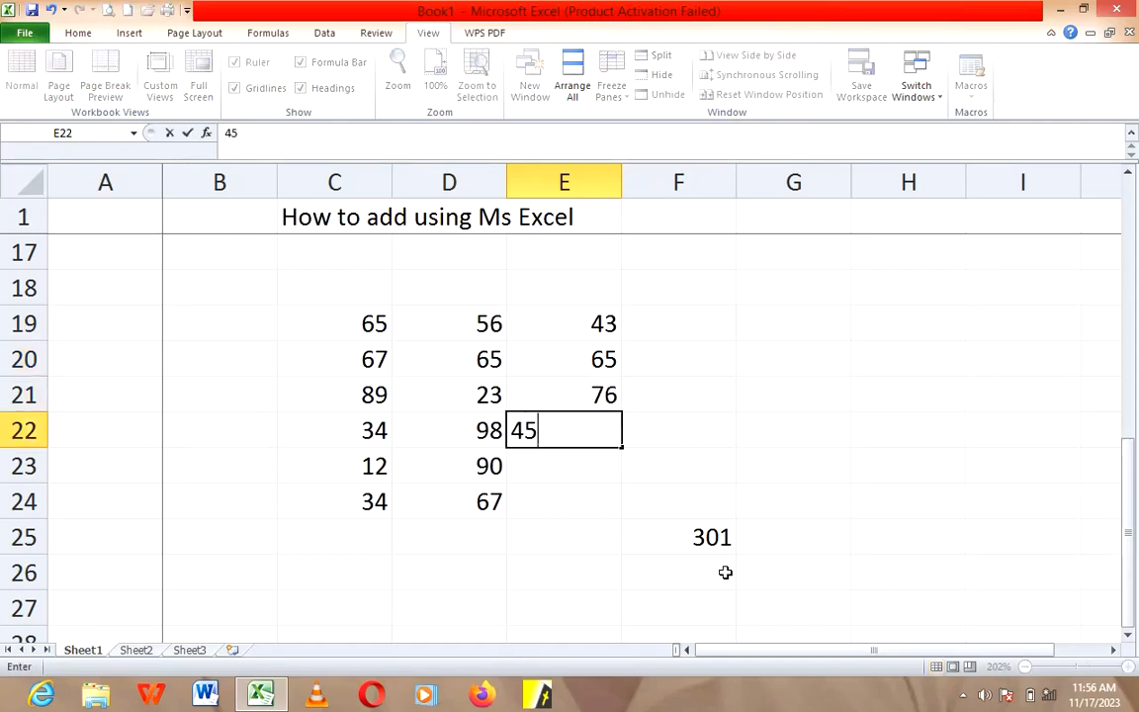
{"action": "key", "text": "Return"}
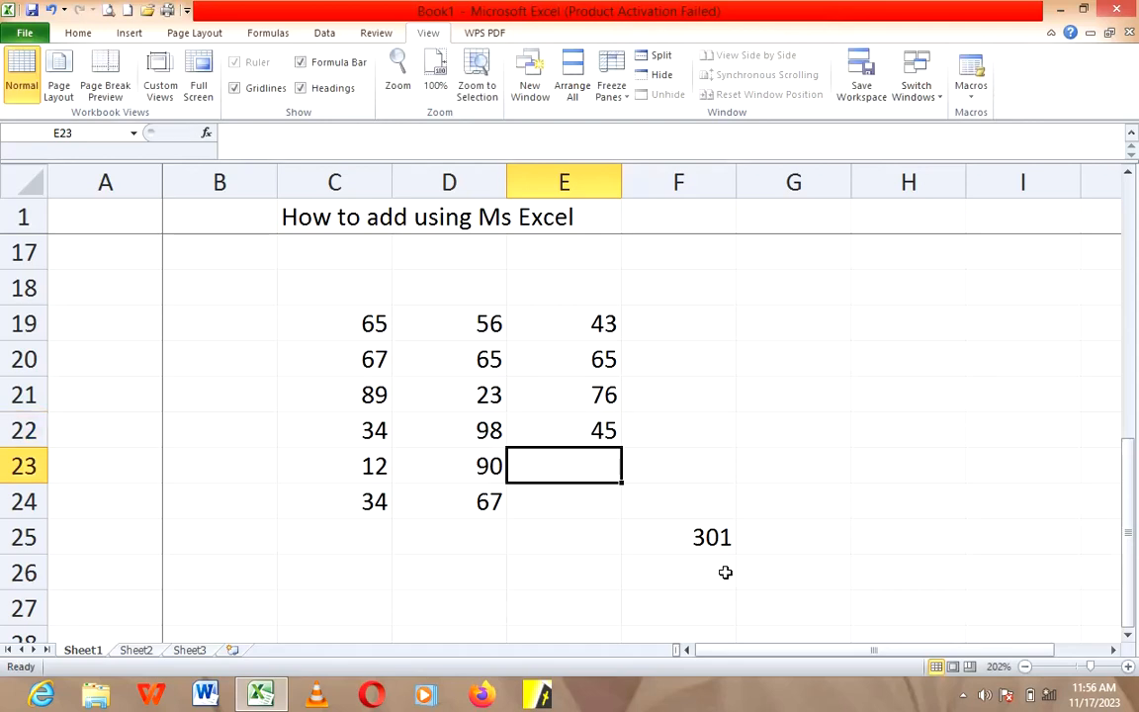
{"action": "type", "text": "87"}
{"action": "key", "text": "Return"}
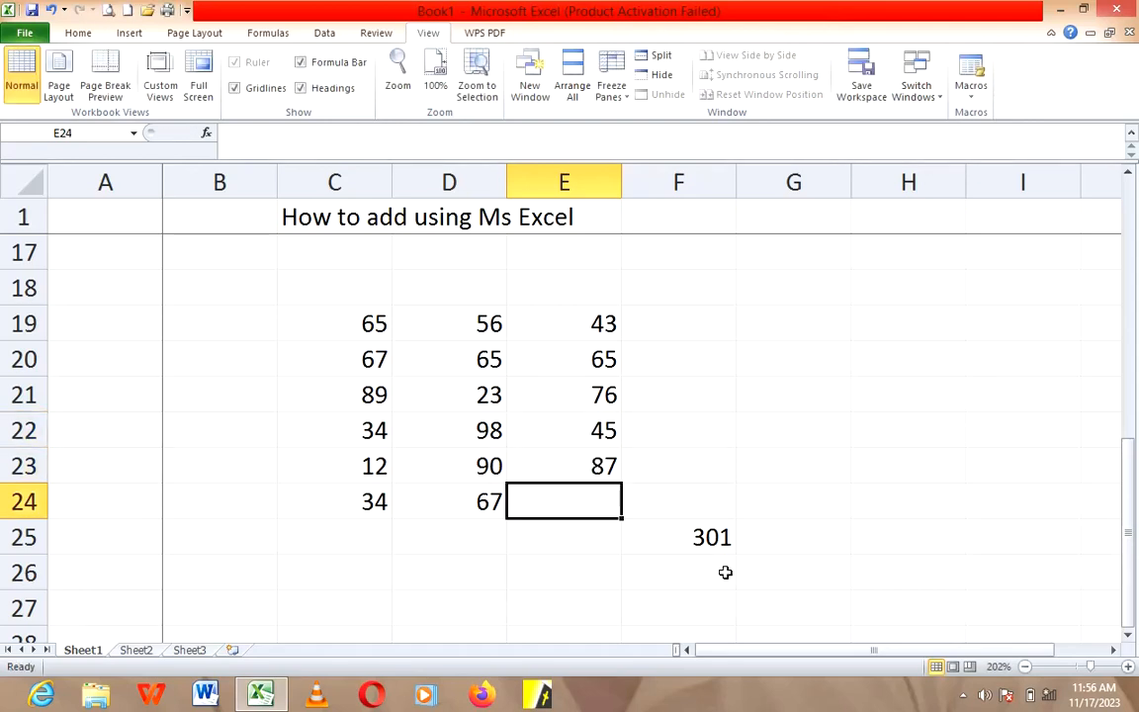
{"action": "type", "text": "98"}
{"action": "key", "text": "Tab"}
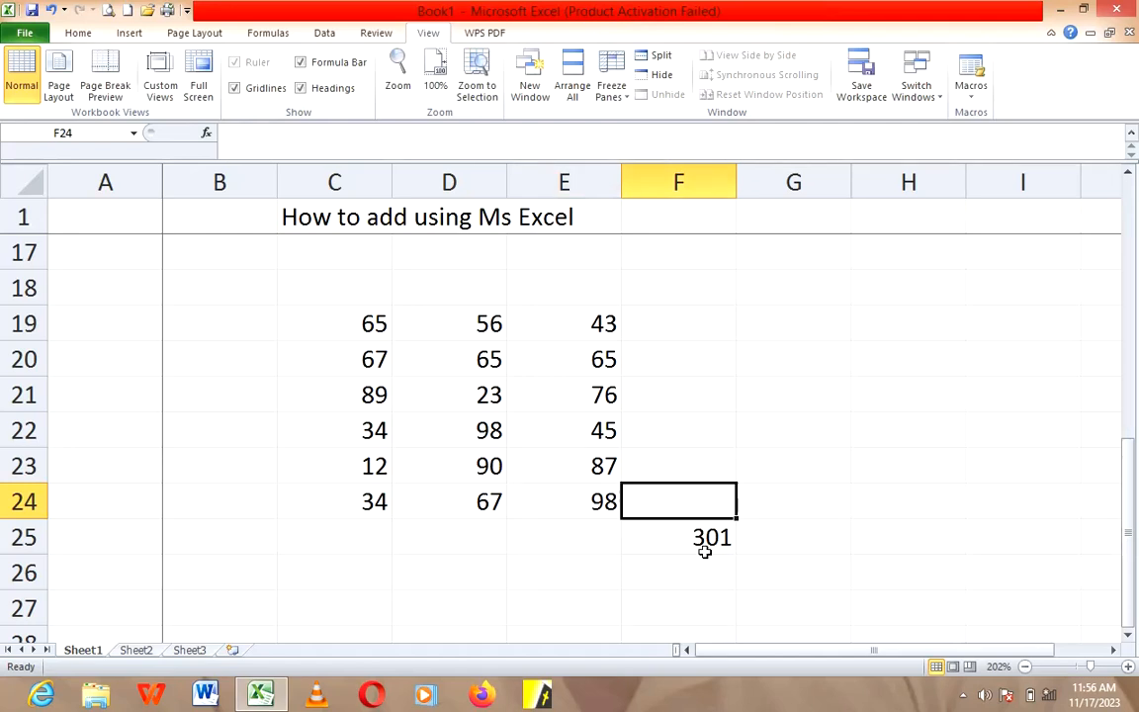
Step: Delete the column sum formula from cell F25
{"action": "left_click", "coordinate": [699, 537]}
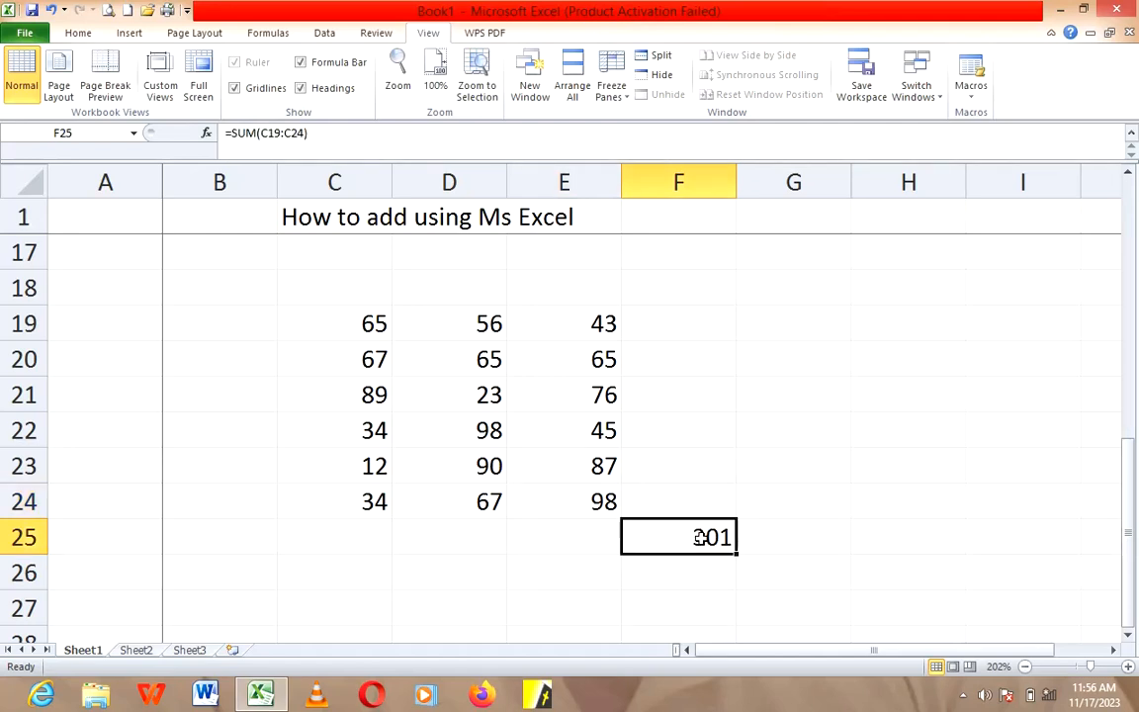
{"action": "key", "text": "Delete"}
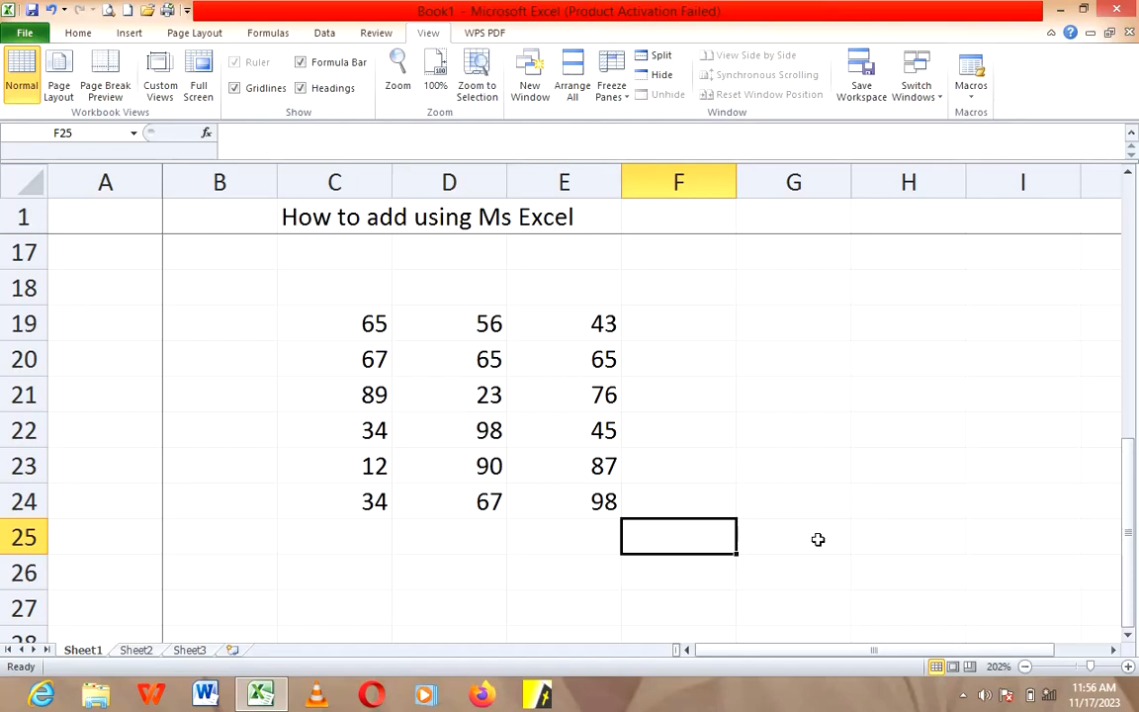
{"action": "left_click", "coordinate": [874, 542]}
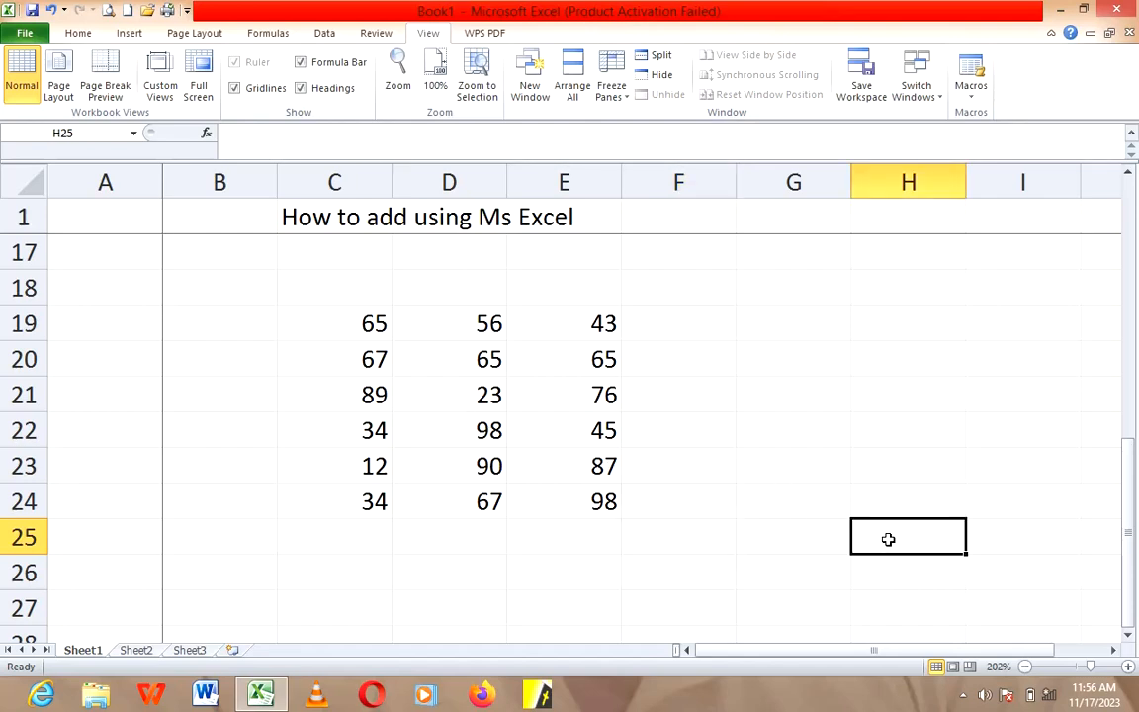
{"action": "left_click", "coordinate": [355, 326]}
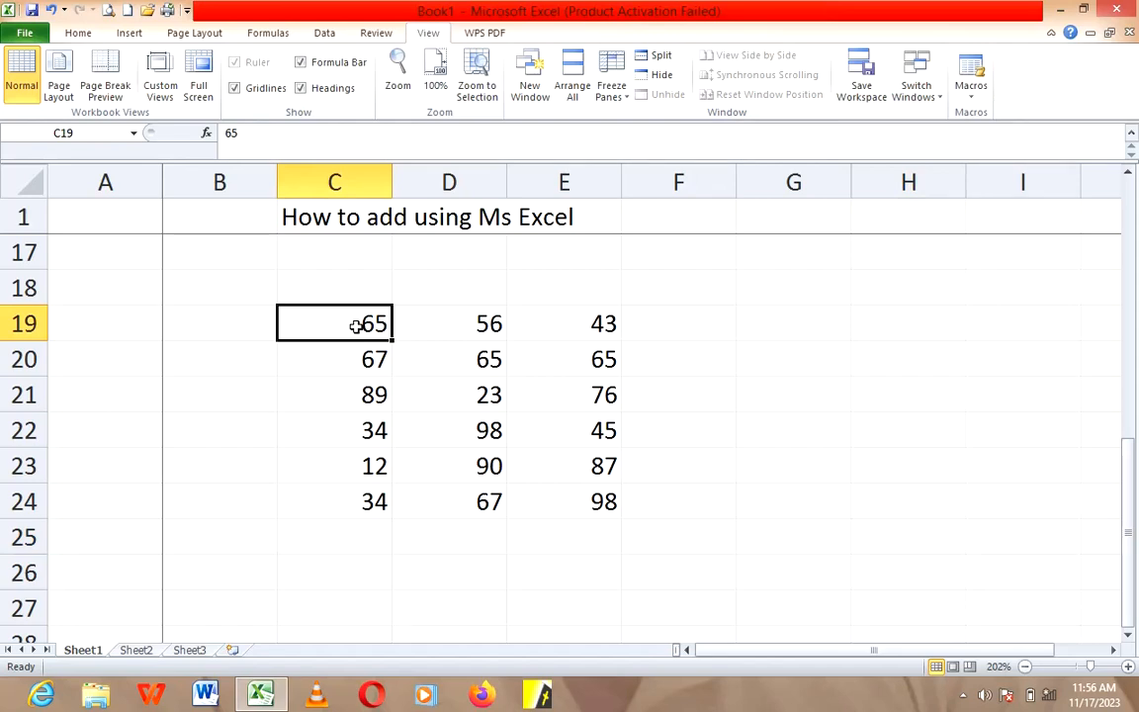
{"action": "left_click", "coordinate": [583, 505]}
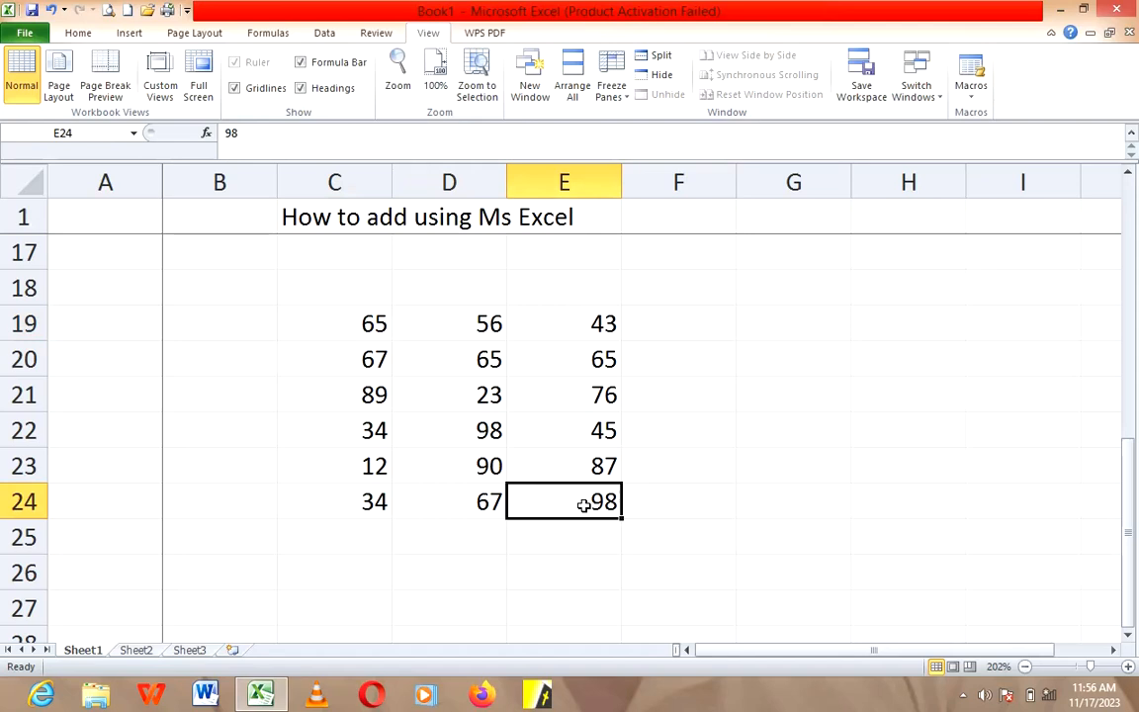
{"action": "left_click", "coordinate": [377, 501]}
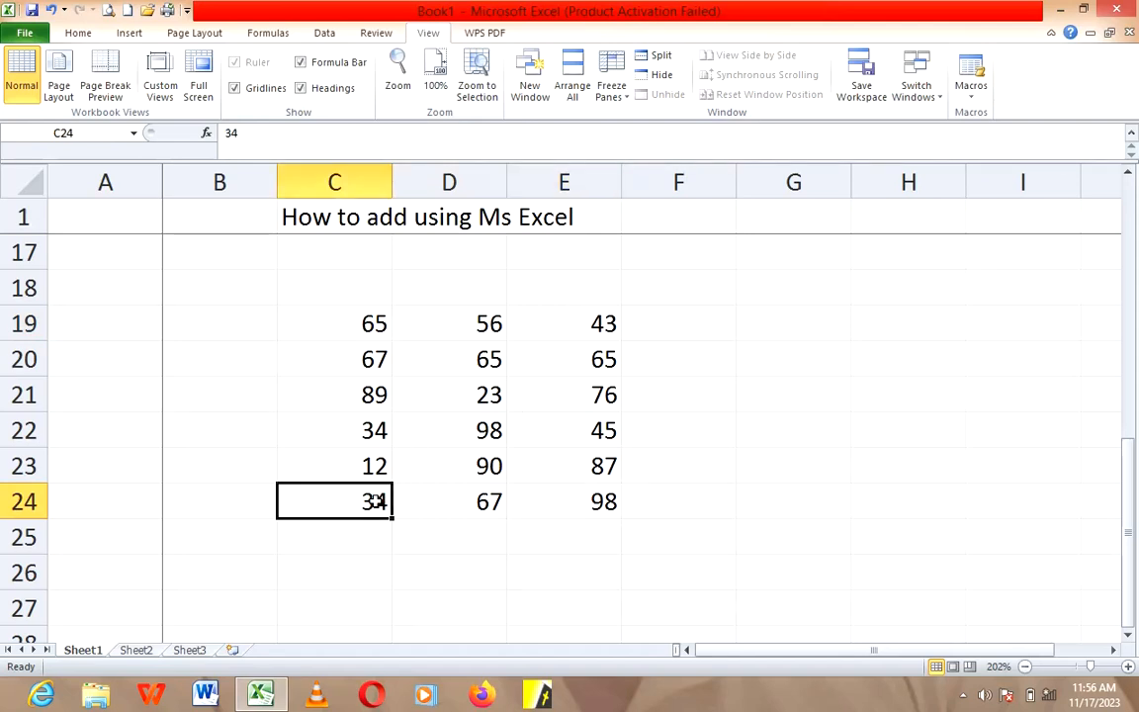
{"action": "left_click", "coordinate": [587, 325]}
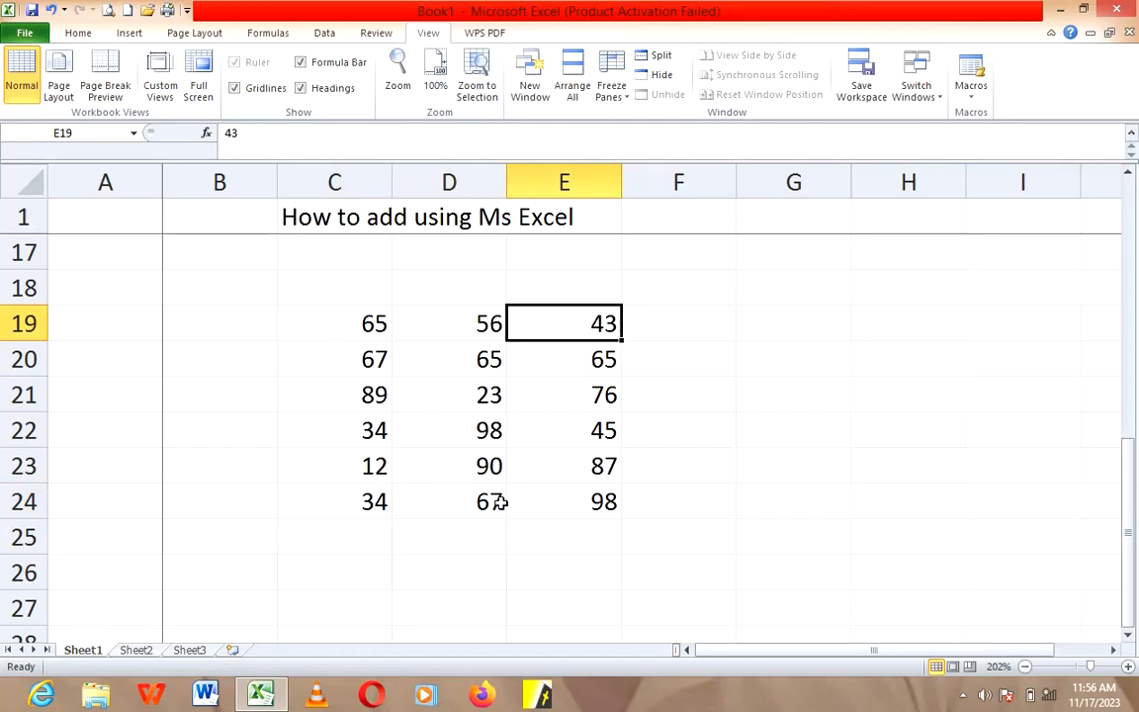
Step: Enter the formula =sum(C19:E24) in cell H23 to add the whole three-column block
{"action": "left_click", "coordinate": [889, 462]}
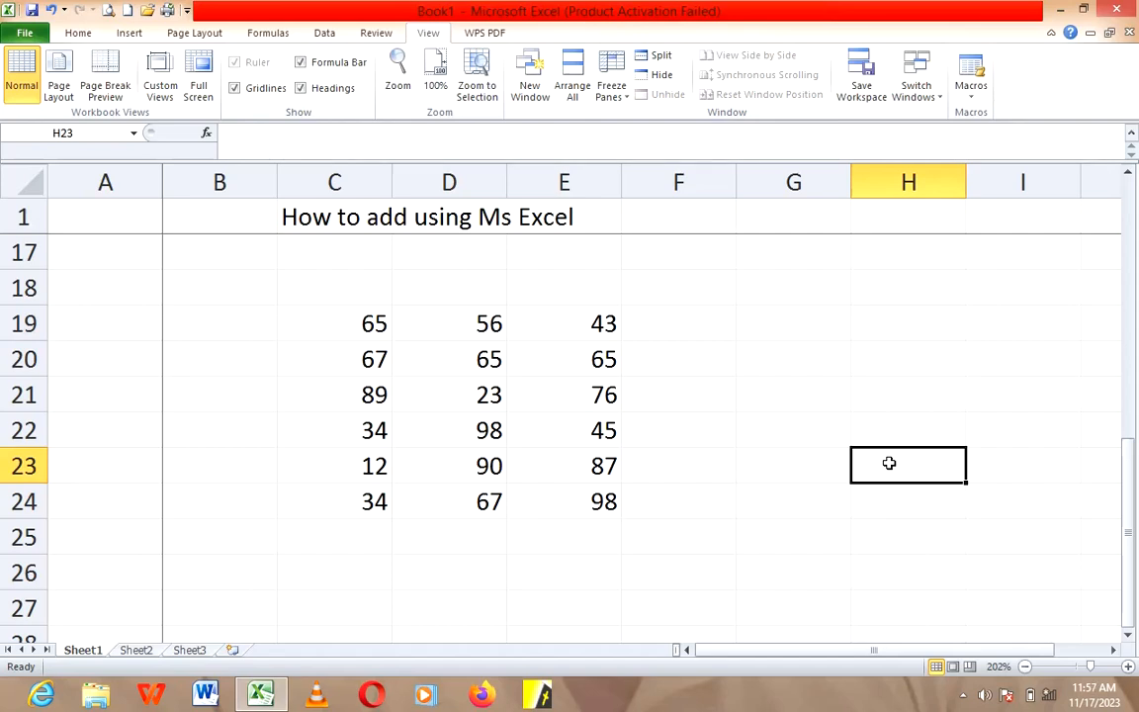
{"action": "type", "text": "="}
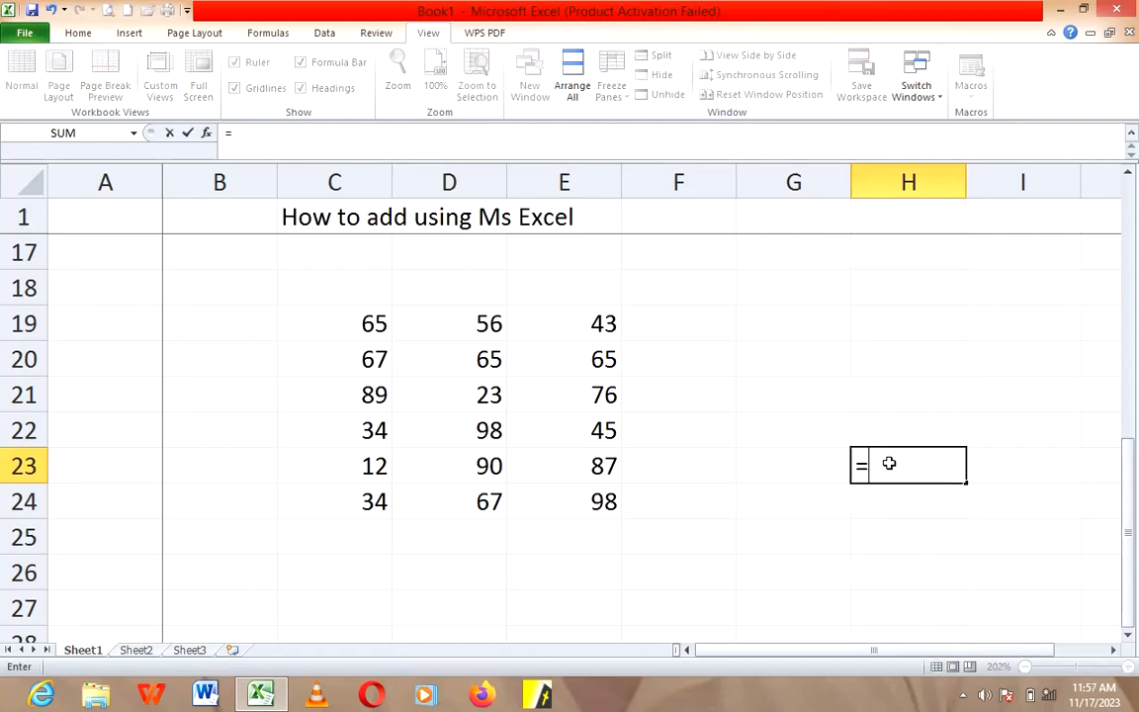
{"action": "type", "text": "sum"}
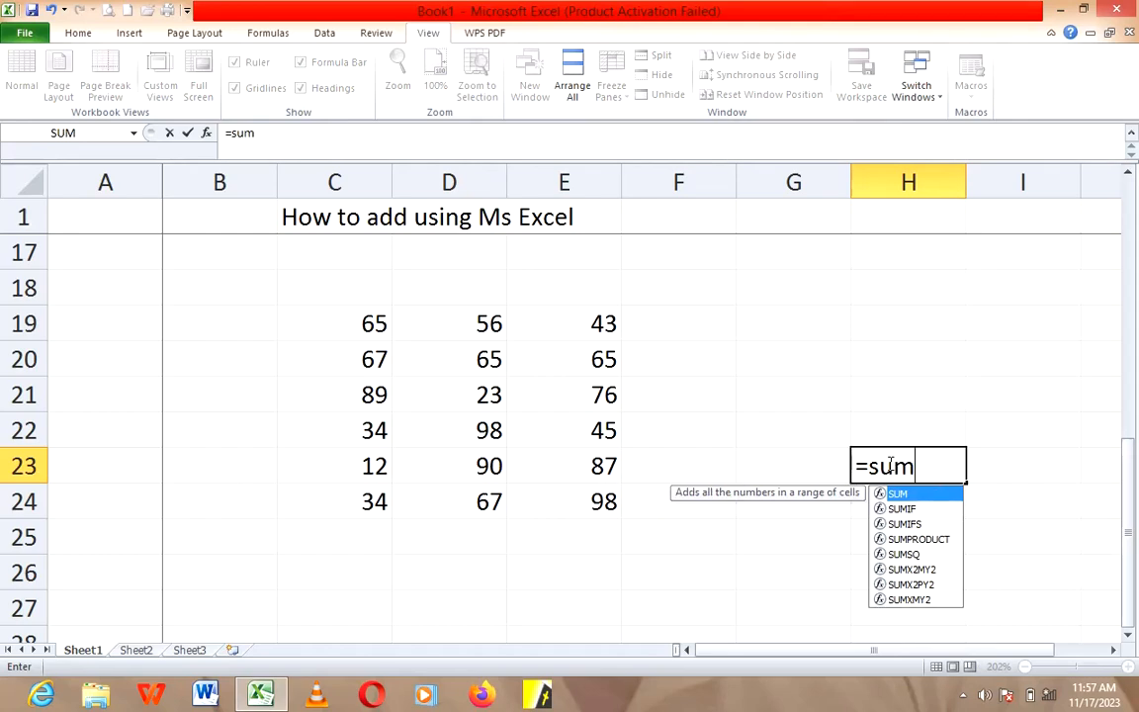
{"action": "type", "text": "("}
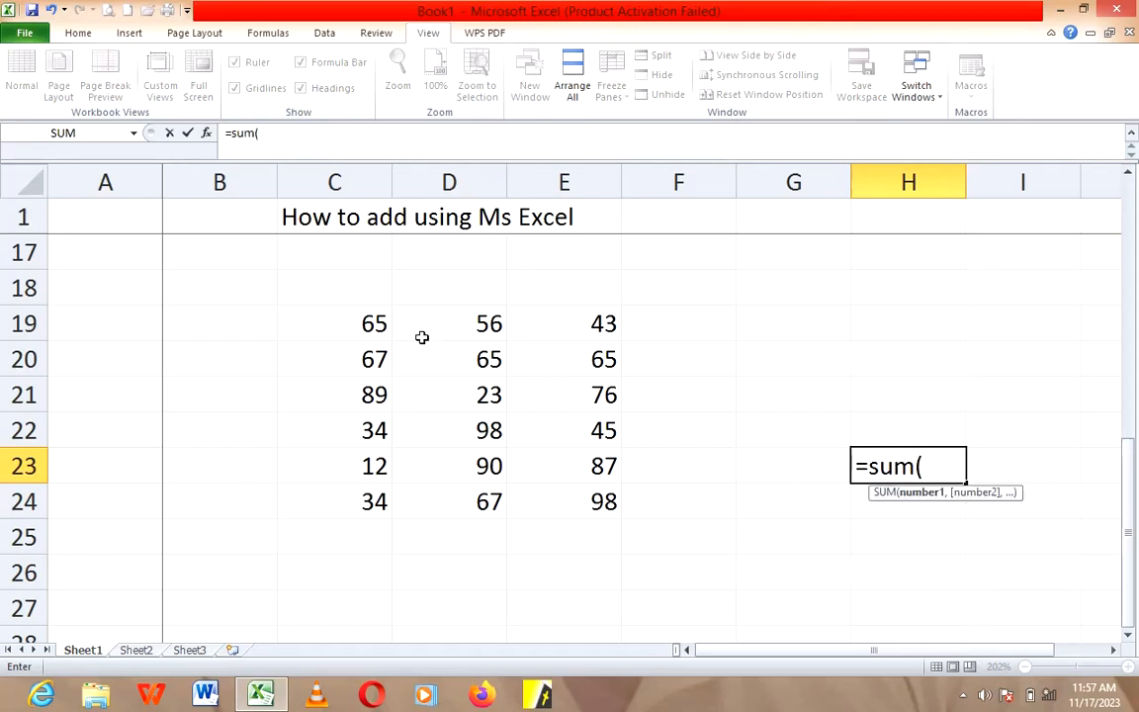
{"action": "left_click_drag", "start_coordinate": [365, 326], "coordinate": [588, 495]}
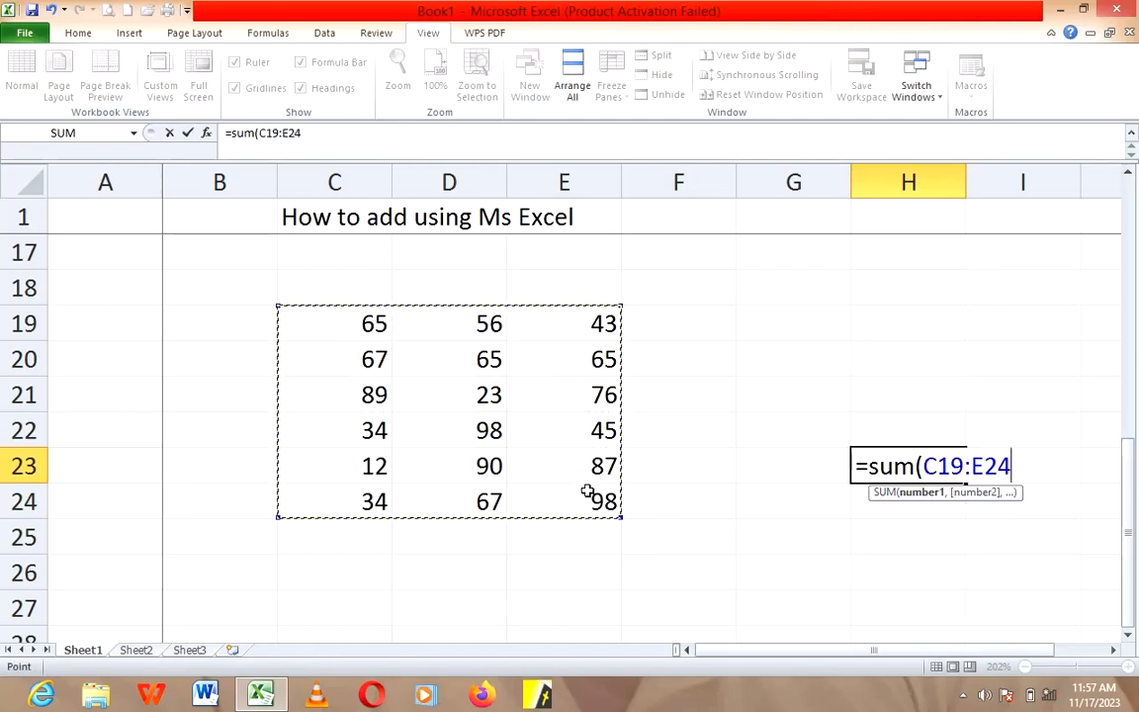
{"action": "type", "text": ")"}
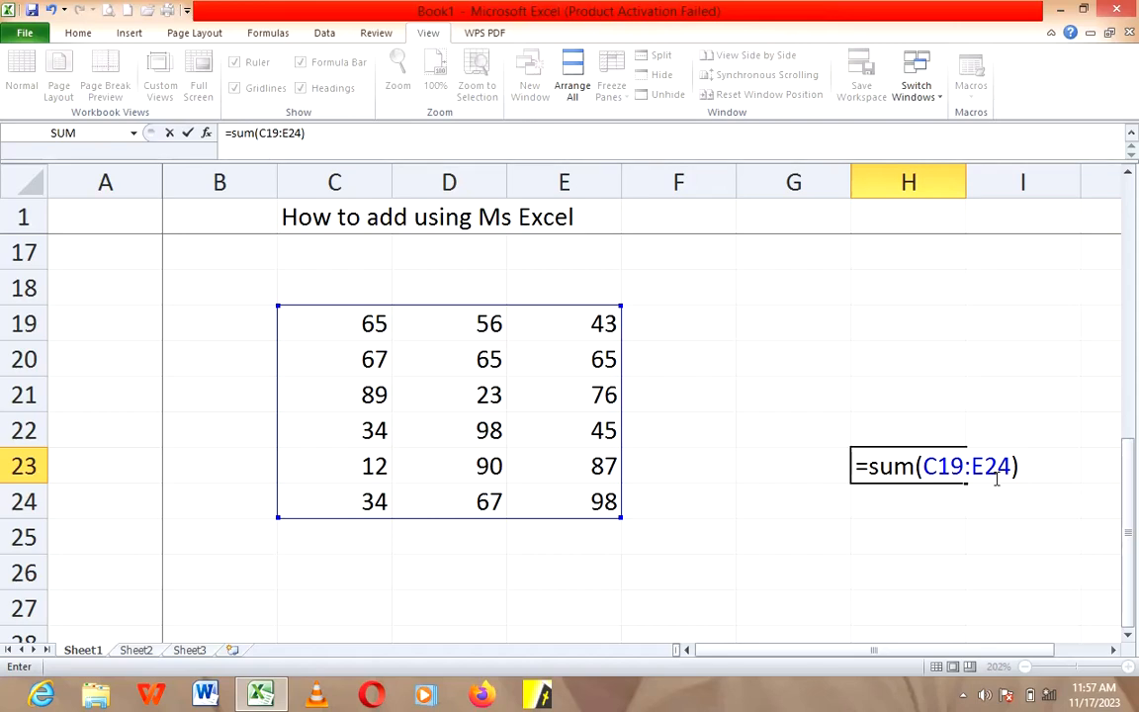
{"action": "key", "text": "Return"}
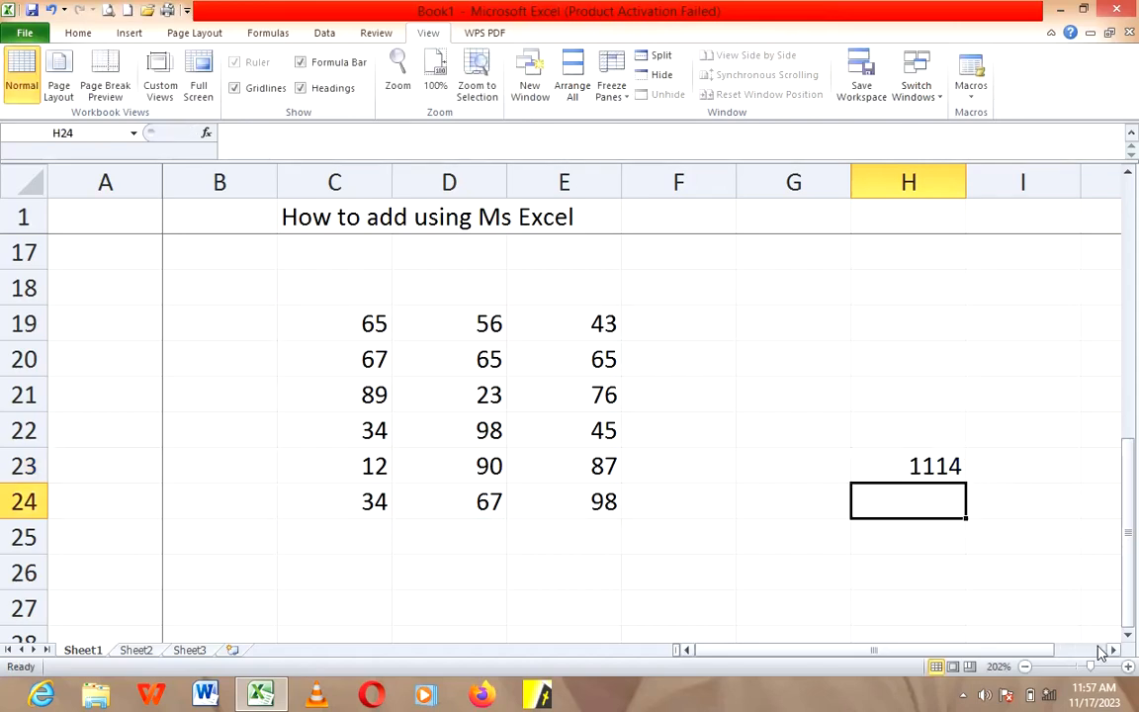
{"action": "left_click", "coordinate": [944, 466]}
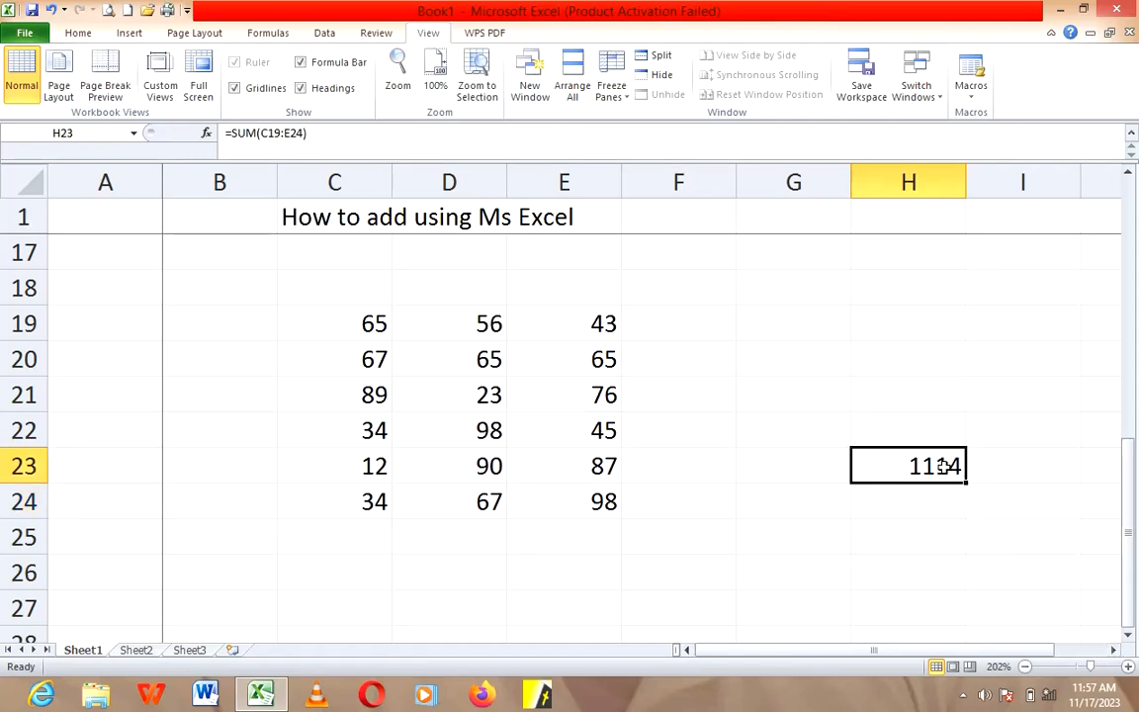
Step: Change the title in cell C1 to "How to subtruct using Ms Excel"
{"action": "left_click", "coordinate": [1114, 650]}
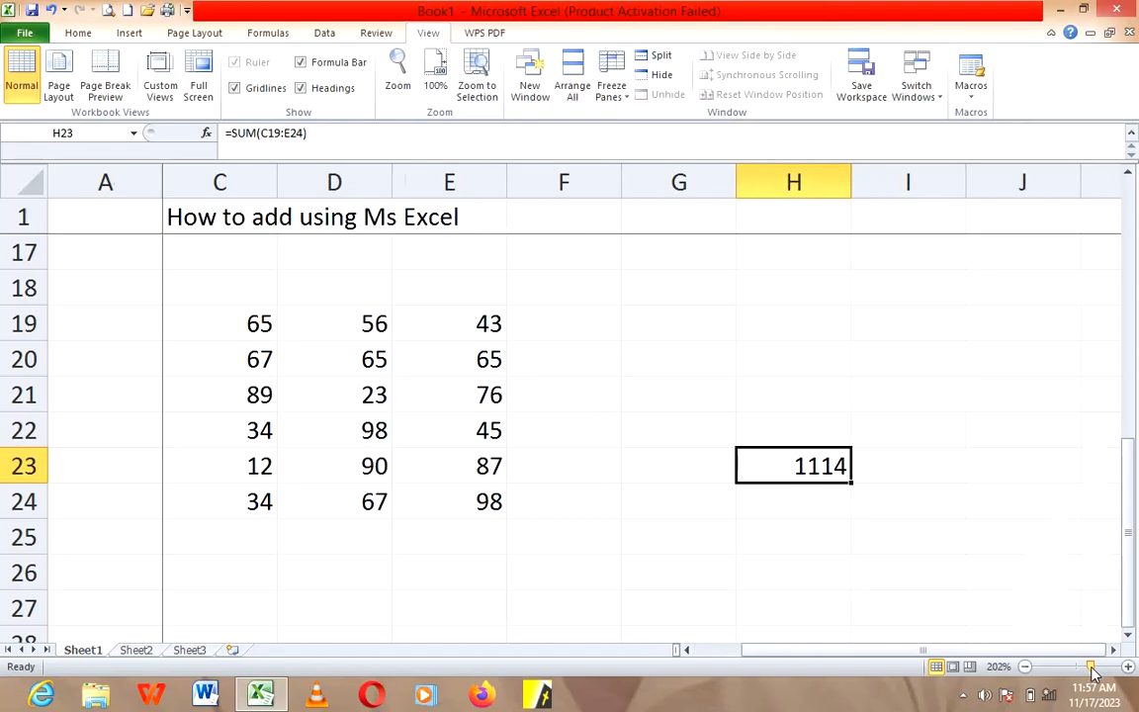
{"action": "left_click_drag", "start_coordinate": [1093, 672], "coordinate": [1100, 672]}
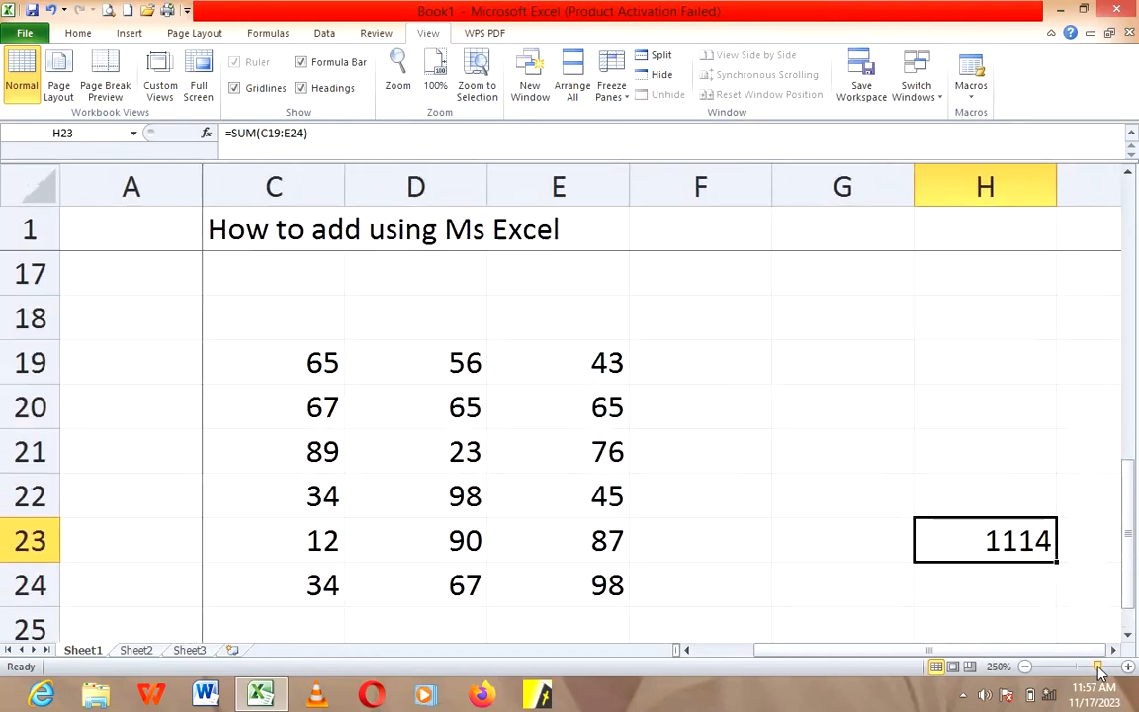
{"action": "scroll", "coordinate": [1046, 649], "scroll_direction": "down", "scroll_amount": 1}
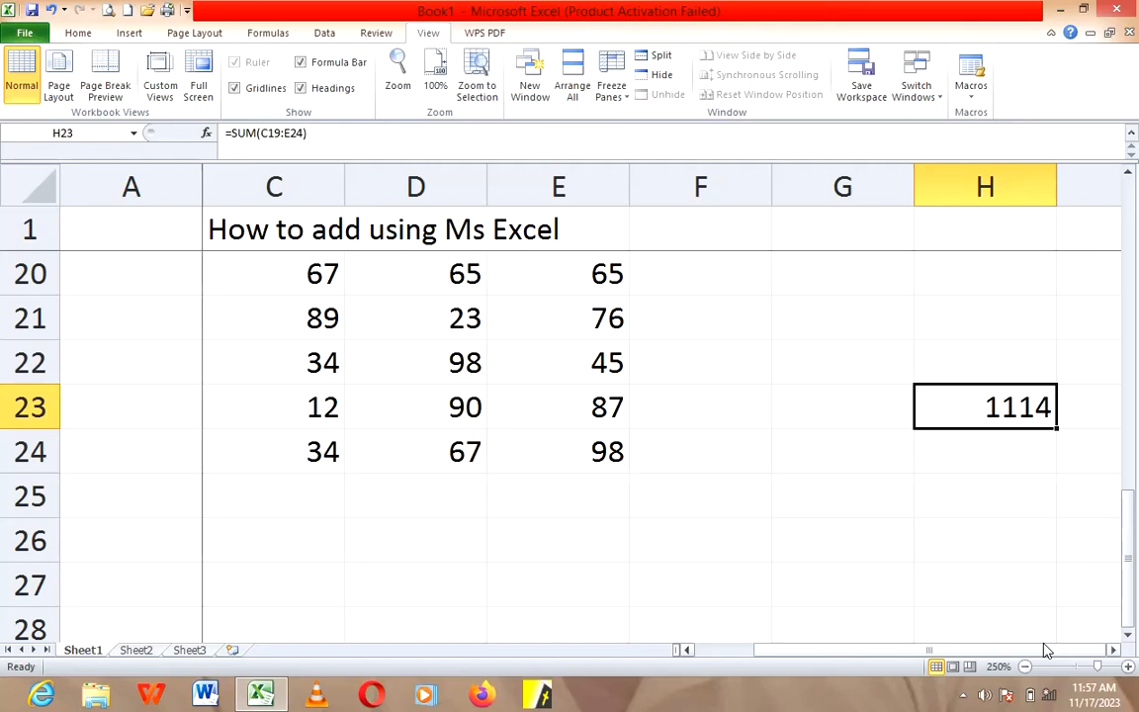
{"action": "scroll", "coordinate": [1046, 650], "scroll_direction": "up", "scroll_amount": 1}
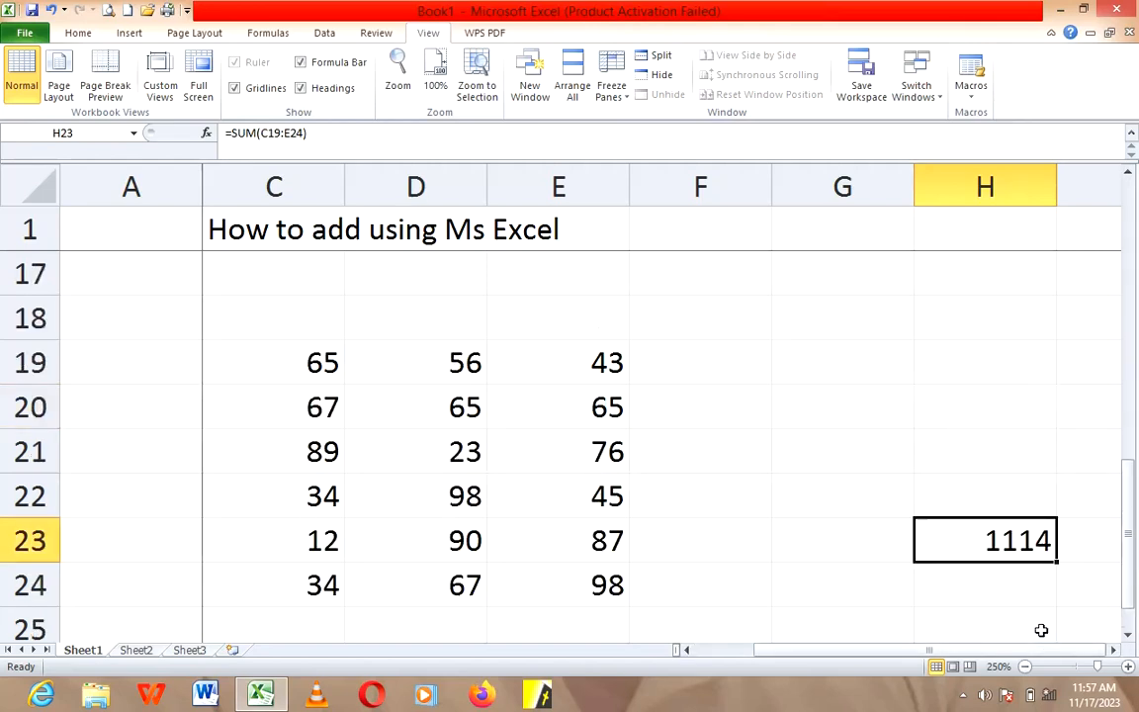
{"action": "double_click", "coordinate": [348, 231]}
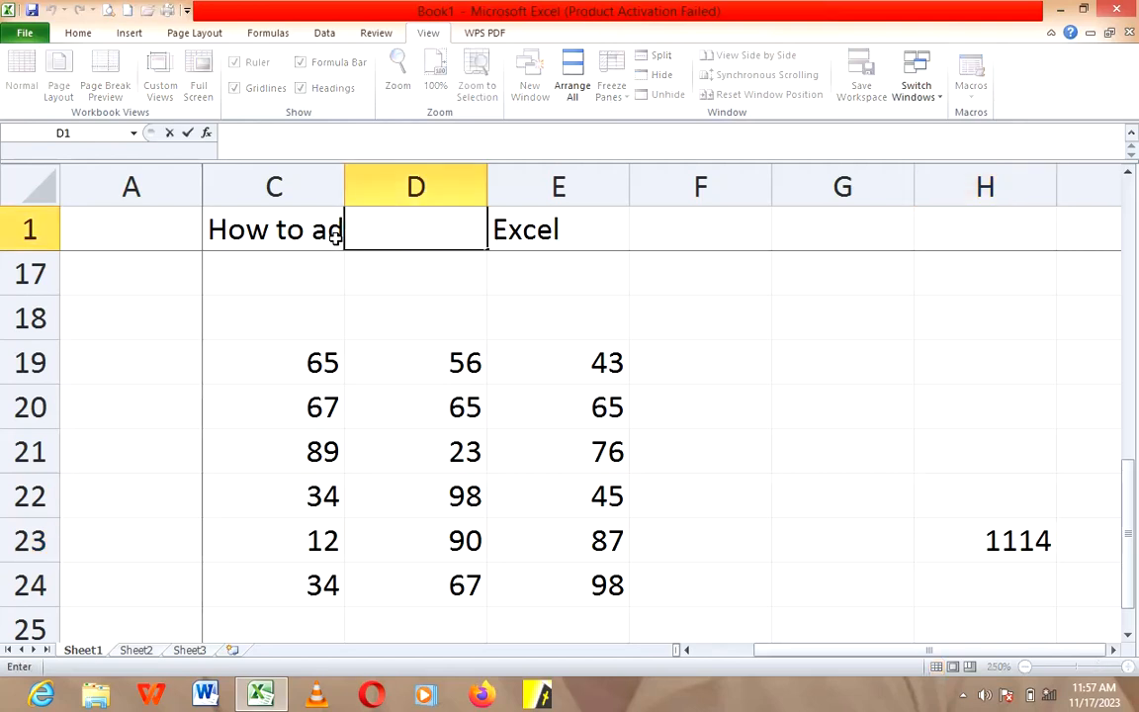
{"action": "left_click", "coordinate": [341, 277]}
{"action": "double_click", "coordinate": [326, 236]}
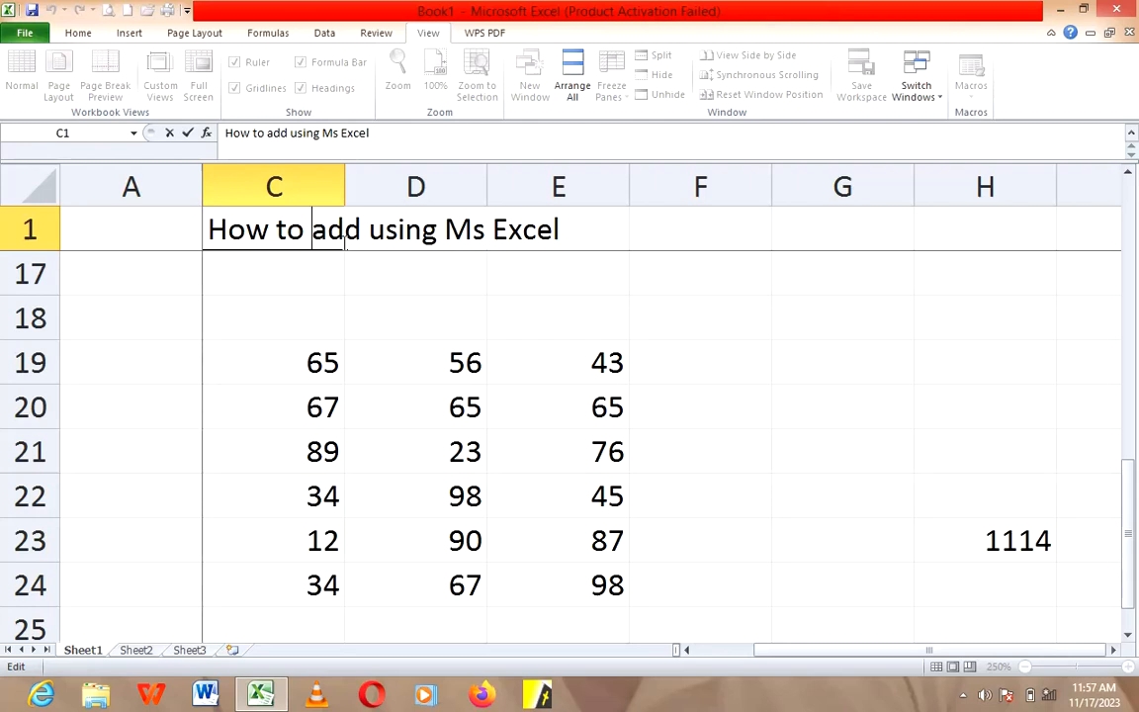
{"action": "key", "text": "Delete"}
{"action": "key", "text": "Delete"}
{"action": "key", "text": "Delete"}
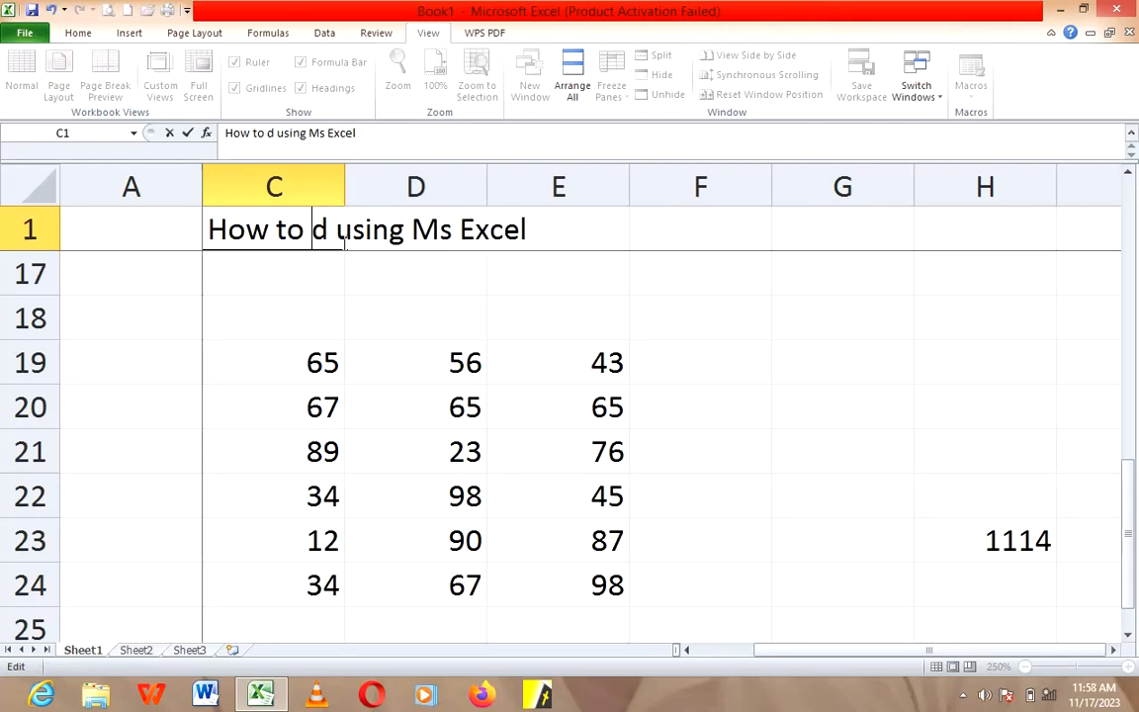
{"action": "type", "text": "subtru"}
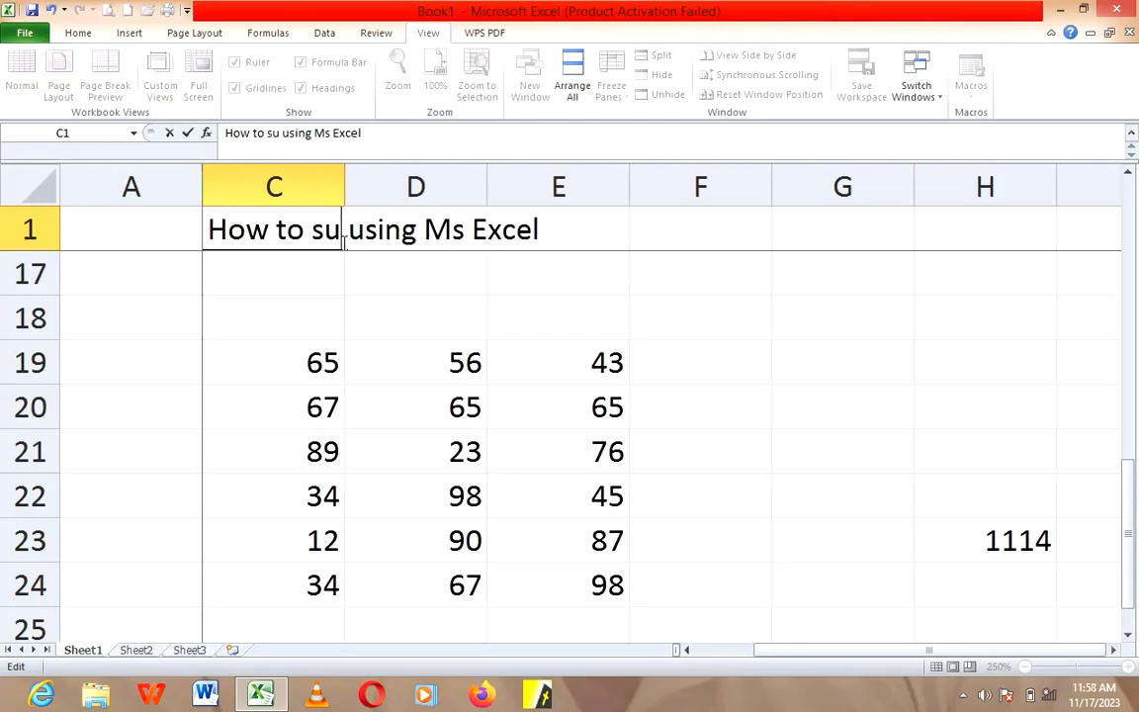
{"action": "type", "text": "ction"}
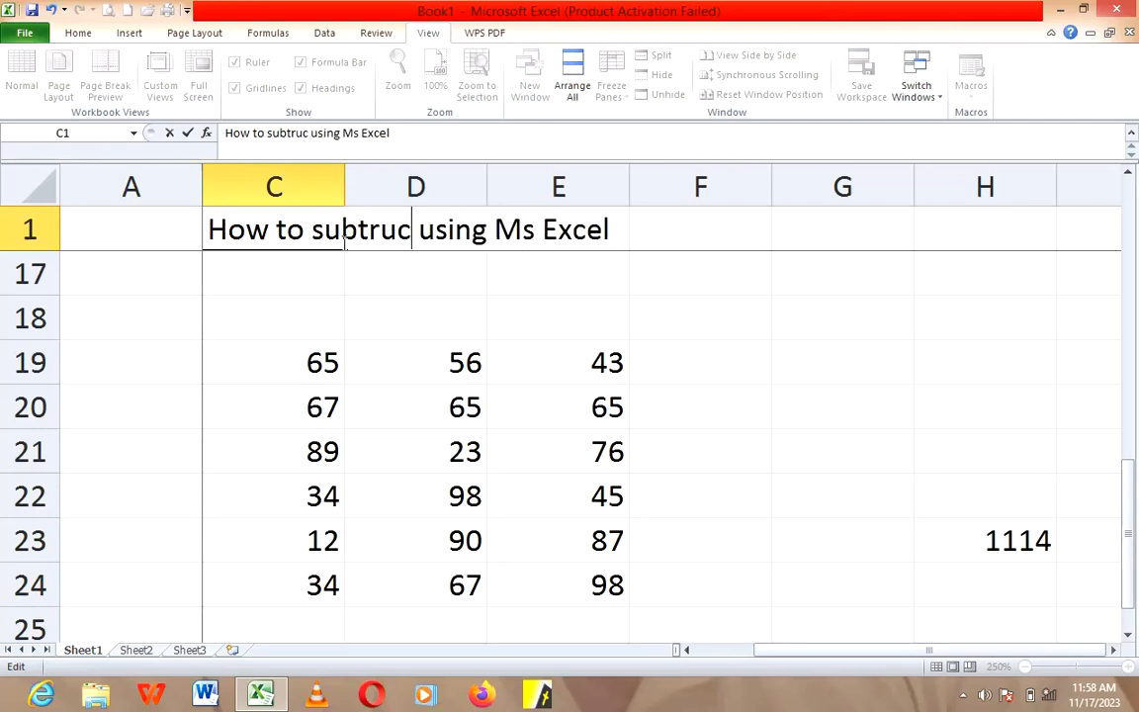
{"action": "key", "text": "BackSpace"}
{"action": "key", "text": "BackSpace"}
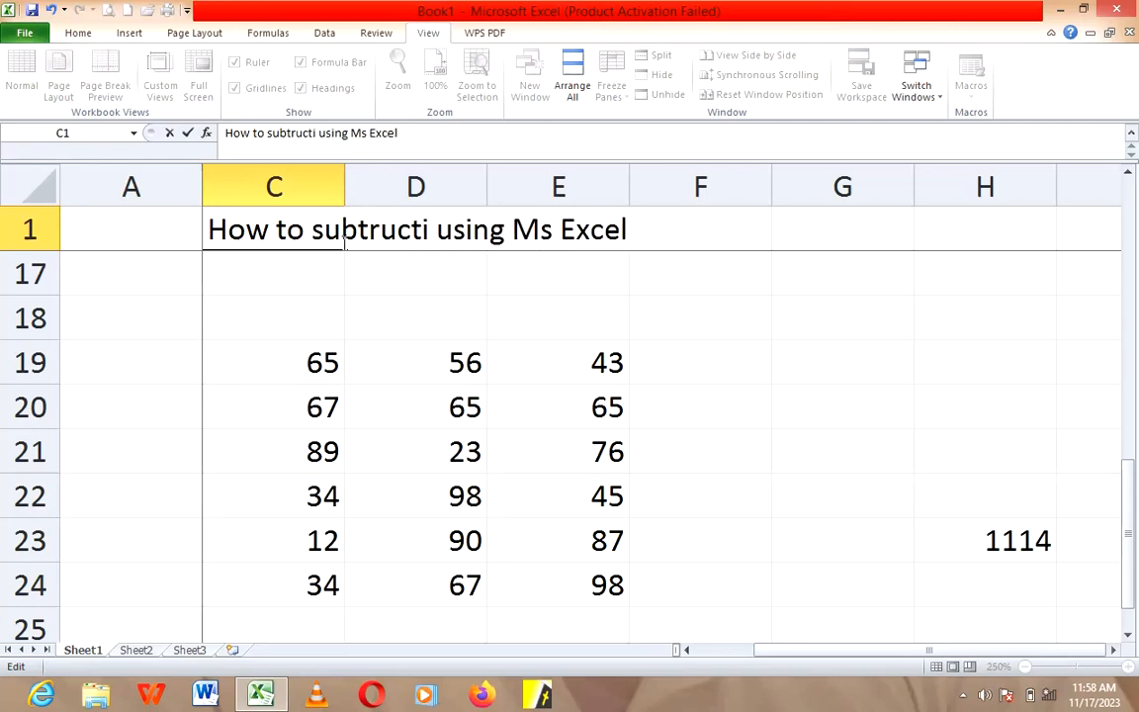
{"action": "key", "text": "BackSpace"}
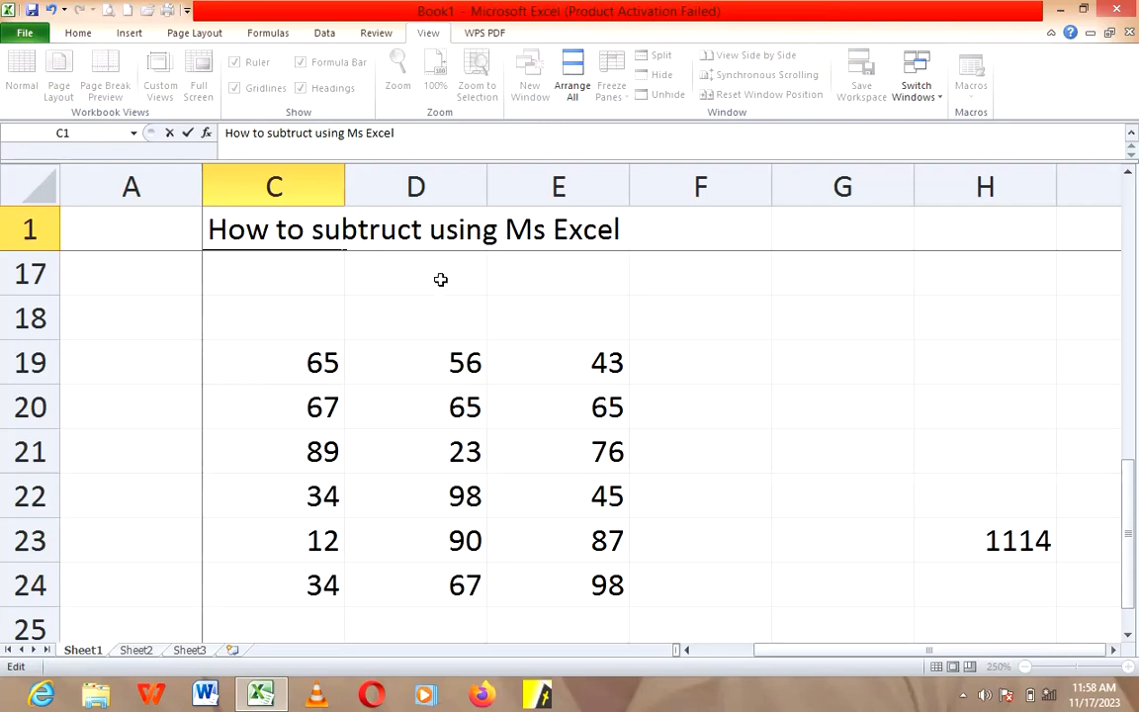
{"action": "left_click", "coordinate": [253, 259]}
Step: Give the title cells C1 to E1 a red font colour and a yellow fill
{"action": "left_click", "coordinate": [270, 233]}
{"action": "left_click_drag", "start_coordinate": [270, 234], "coordinate": [514, 232]}
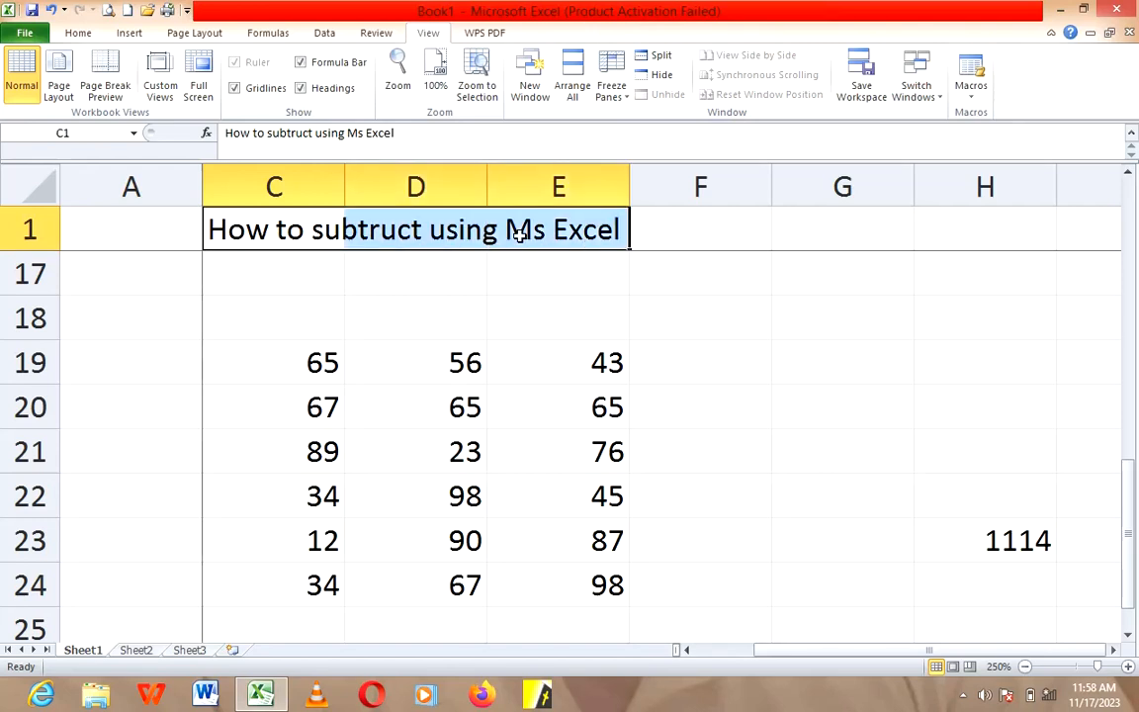
{"action": "left_click", "coordinate": [79, 31]}
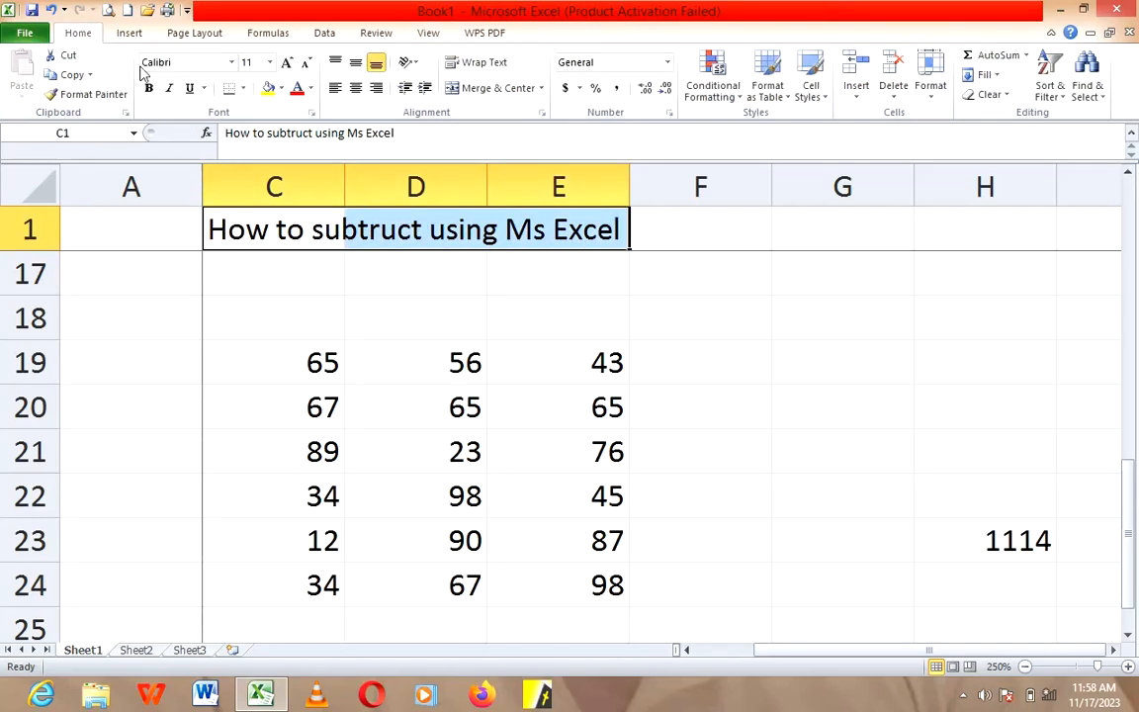
{"action": "left_click", "coordinate": [296, 88]}
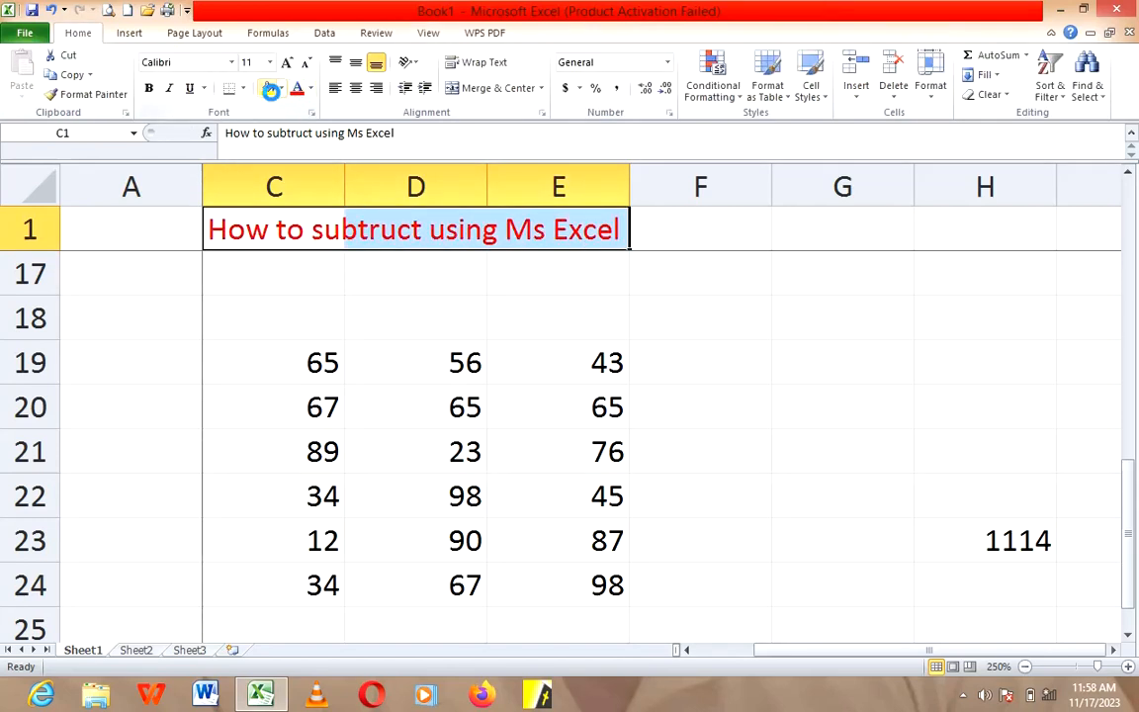
{"action": "left_click", "coordinate": [267, 88]}
{"action": "left_click", "coordinate": [352, 275]}
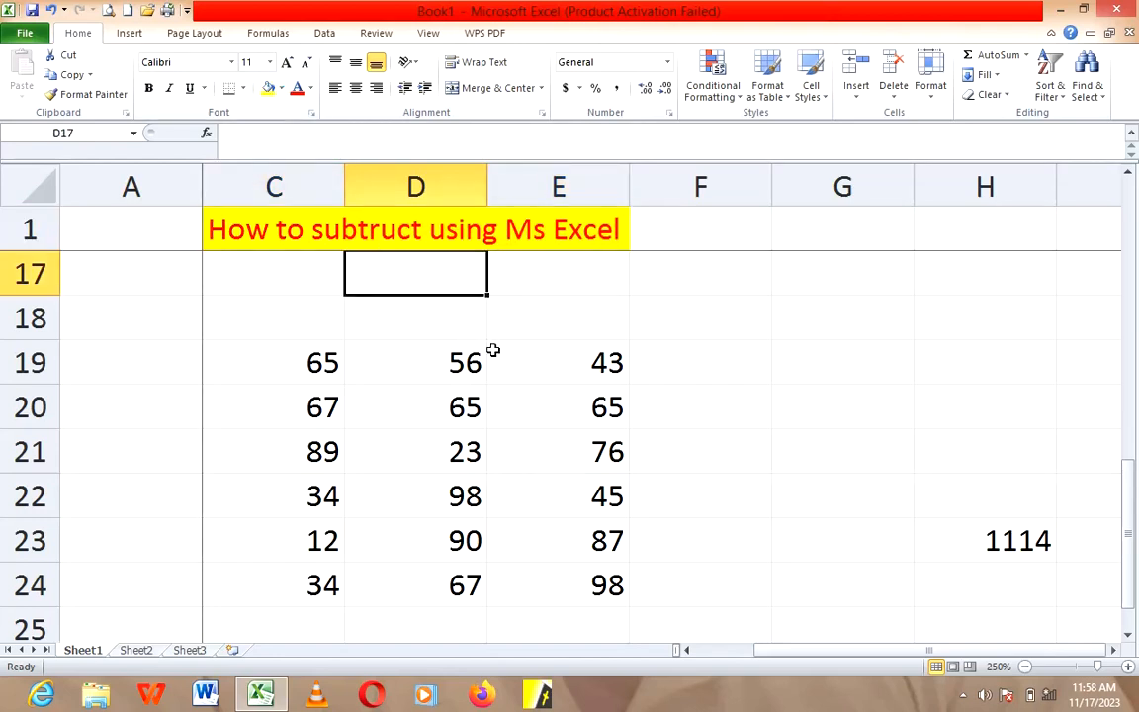
Step: Enter the number 38000 in cell D31, in the empty area below the addition examples
{"action": "scroll", "coordinate": [498, 450], "scroll_direction": "down", "scroll_amount": 4}
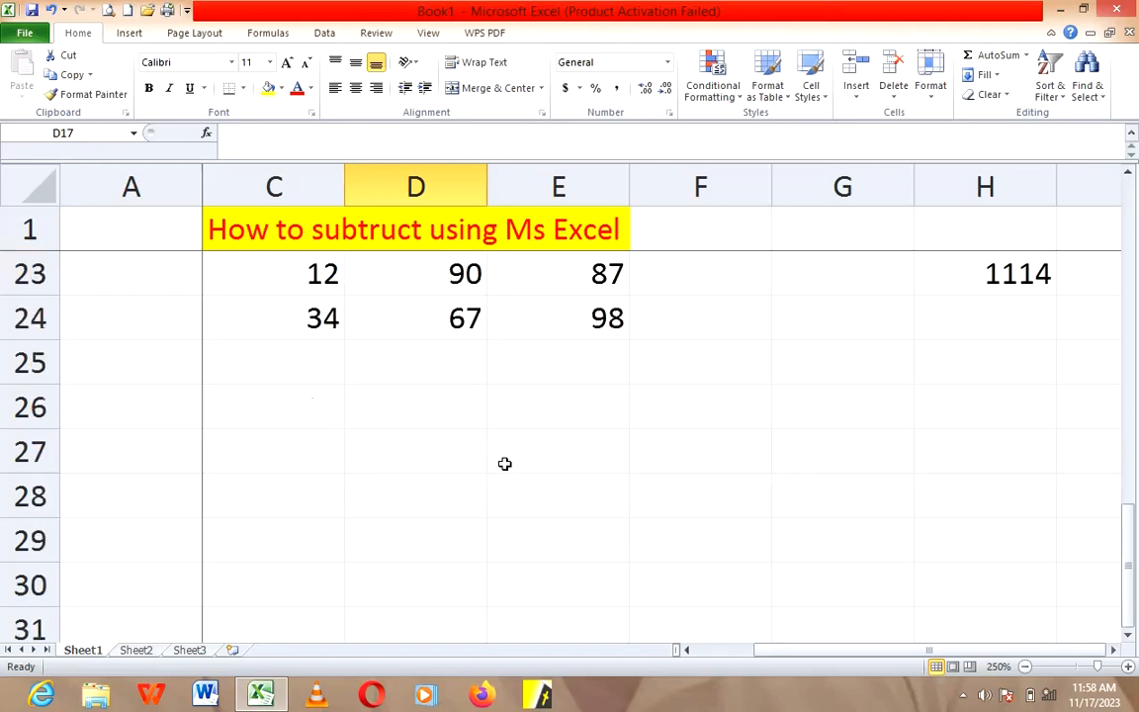
{"action": "left_click", "coordinate": [442, 358]}
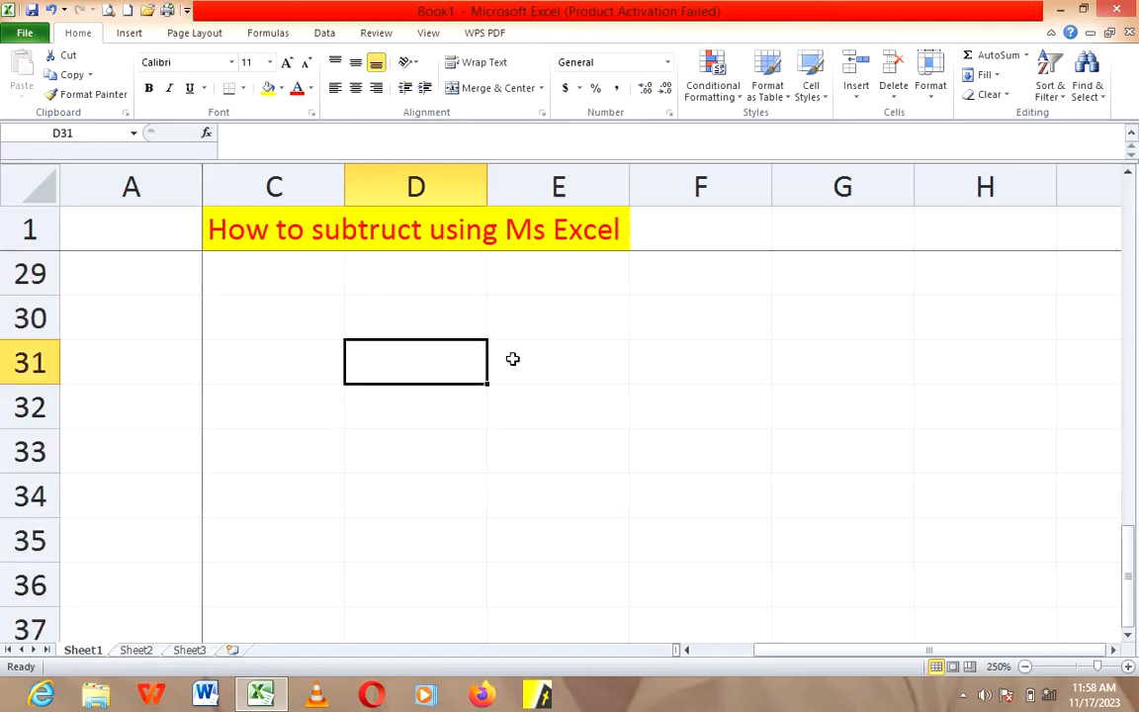
{"action": "type", "text": "38"}
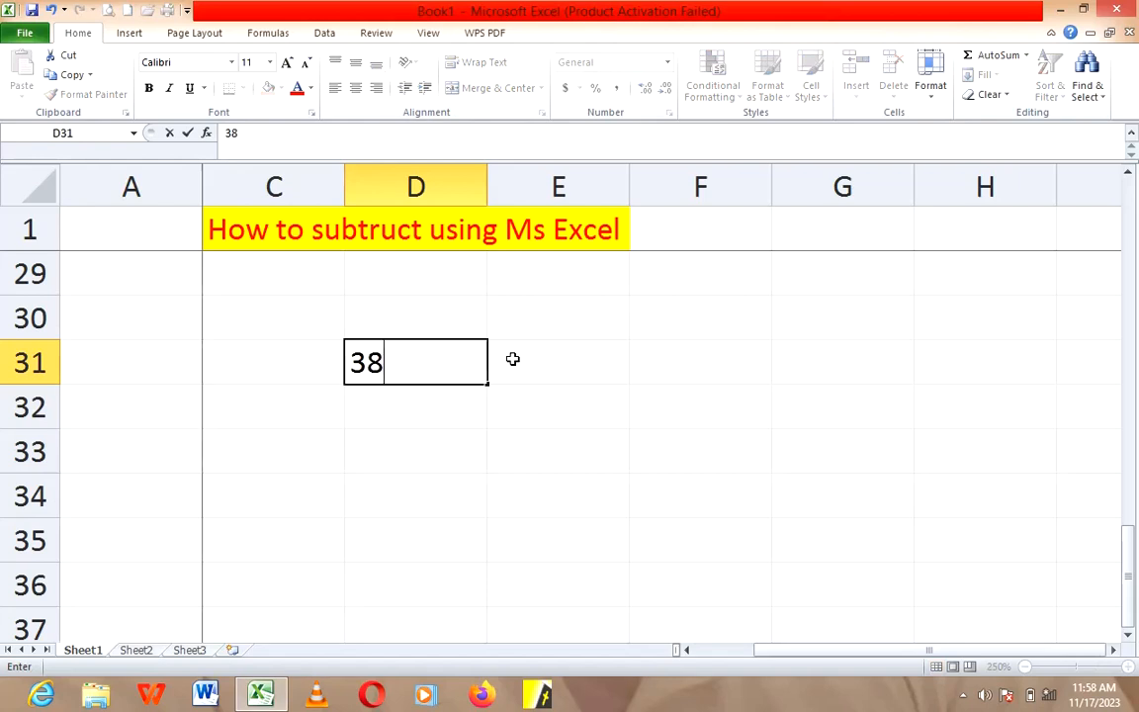
{"action": "type", "text": "000"}
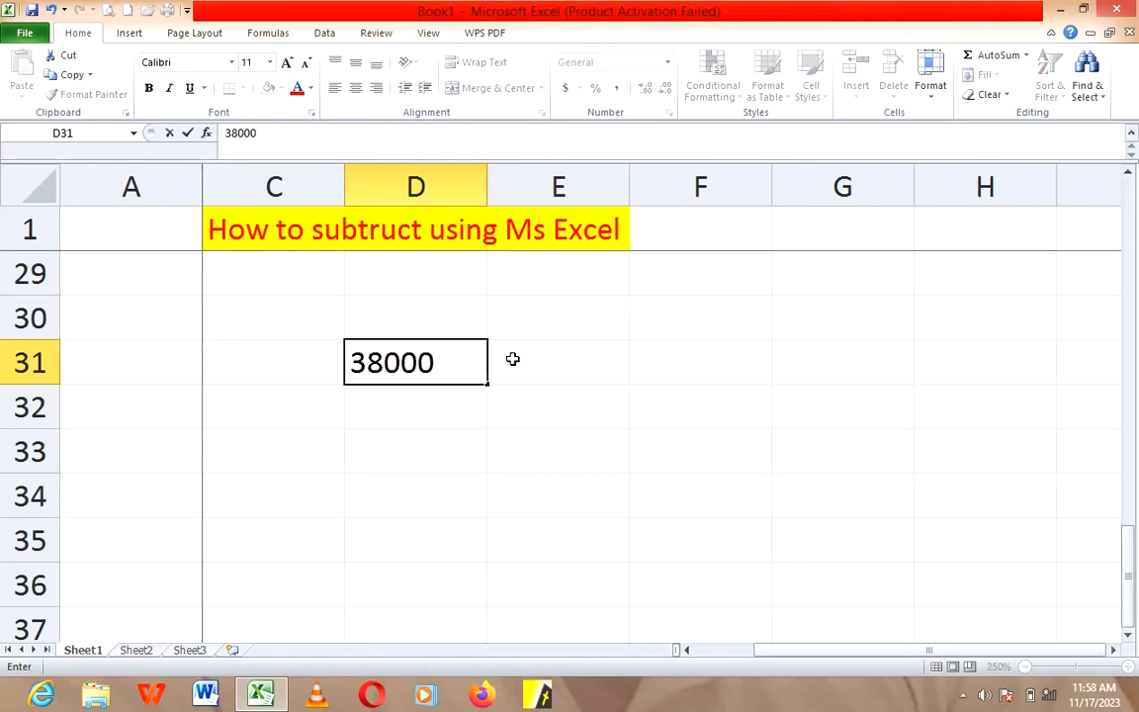
{"action": "key", "text": "Return"}
Step: Enter the number 6000 in cell F33 as the amount for the subtraction example
{"action": "key", "text": "Down"}
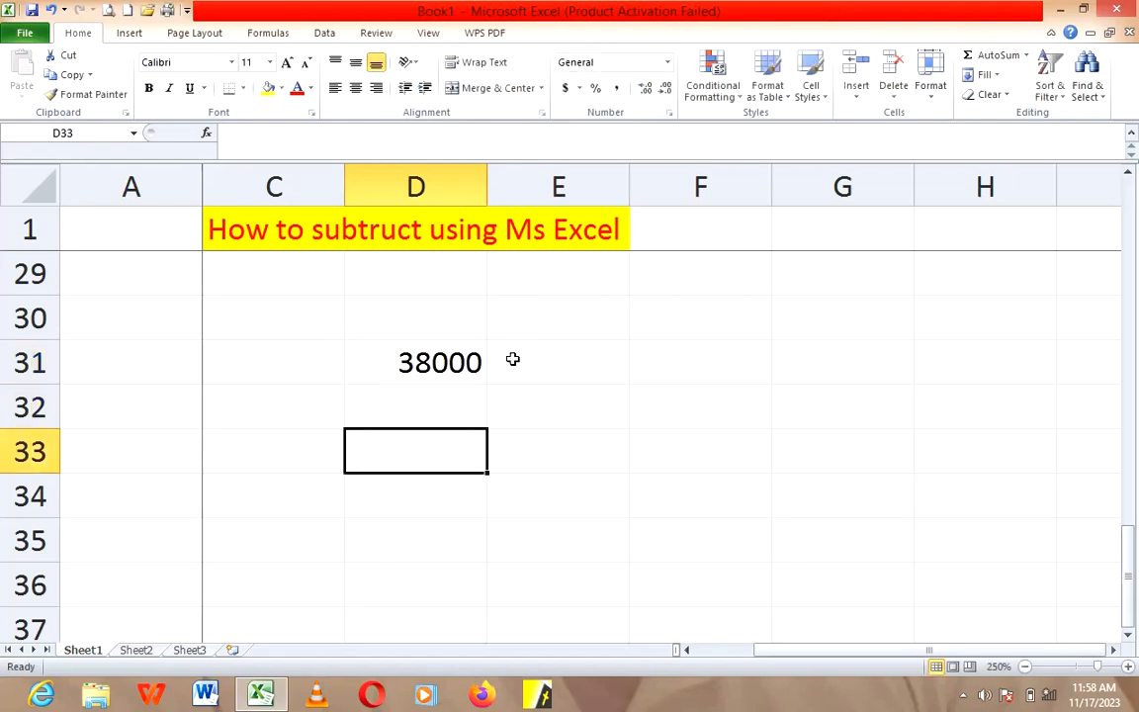
{"action": "key", "text": "Right"}
{"action": "key", "text": "Right"}
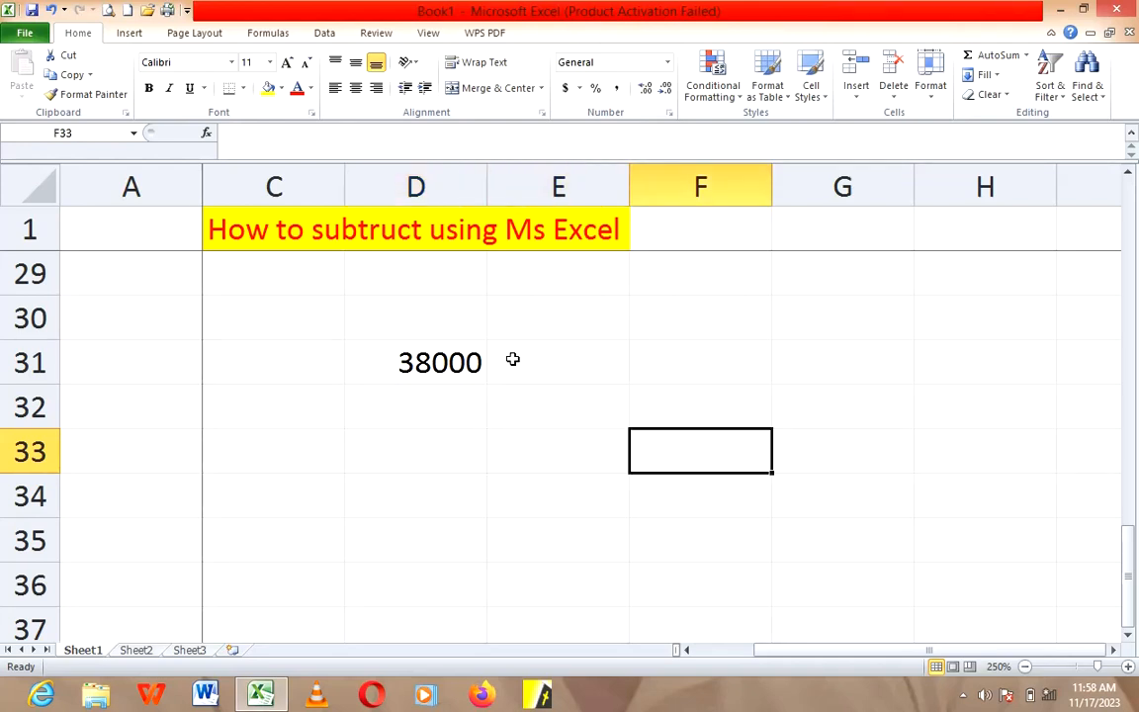
{"action": "type", "text": "6"}
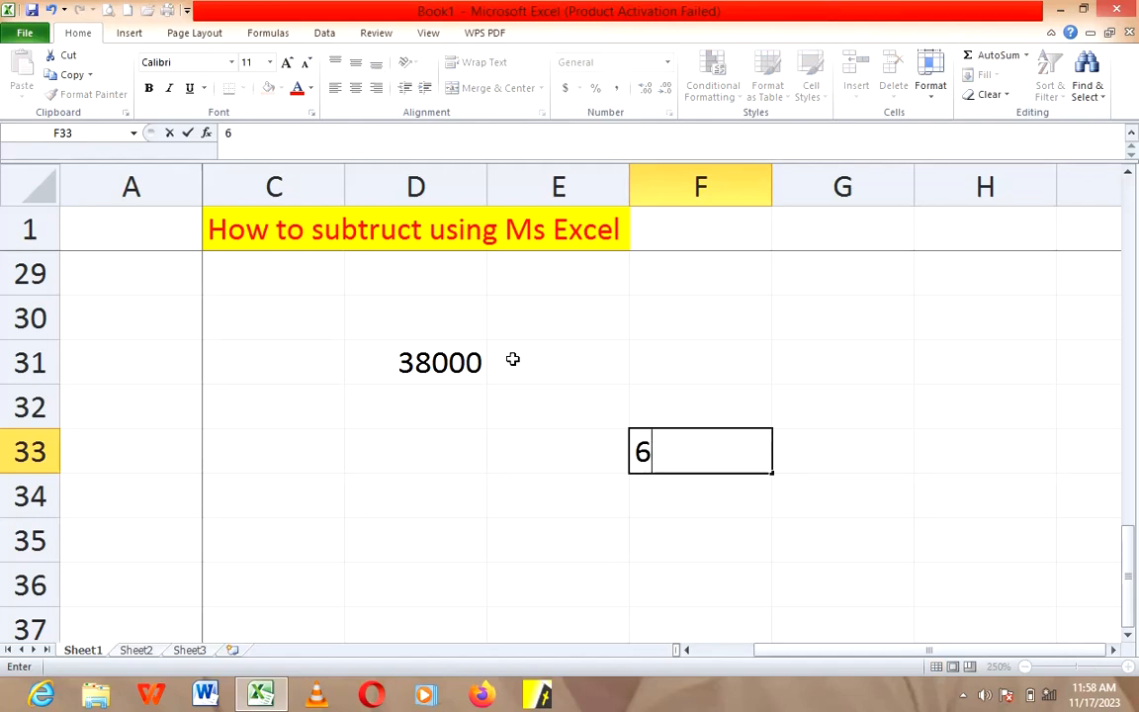
{"action": "type", "text": "000"}
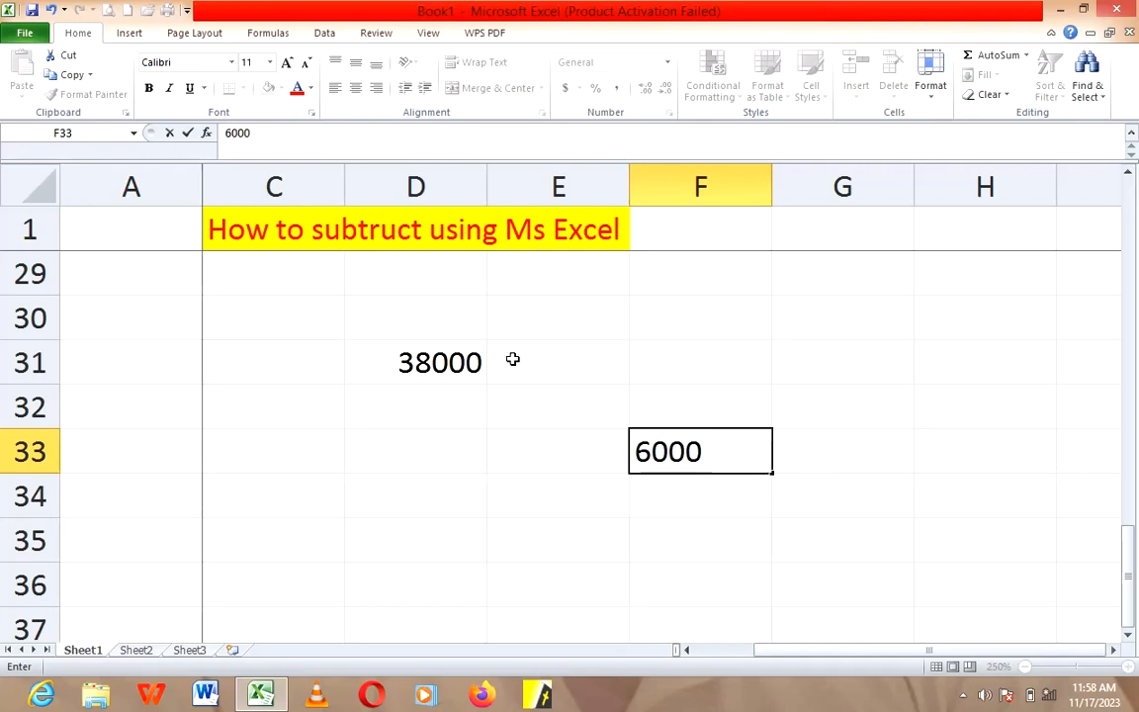
{"action": "left_click", "coordinate": [553, 450]}
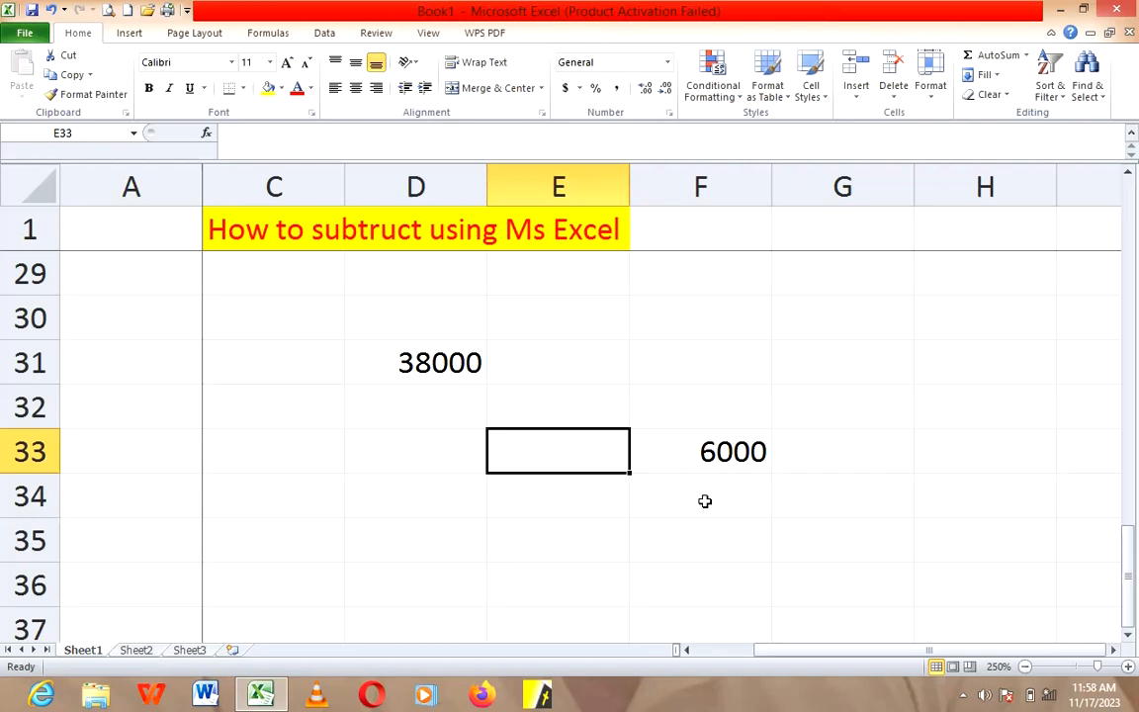
{"action": "left_click", "coordinate": [691, 542]}
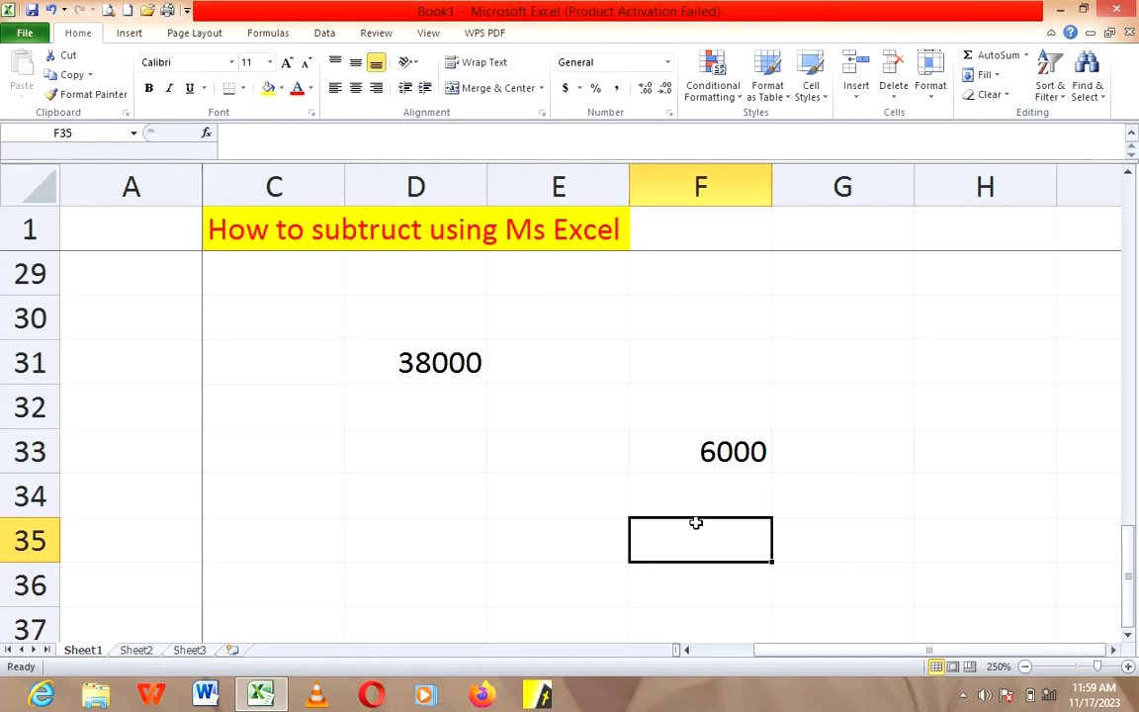
{"action": "left_click", "coordinate": [740, 455]}
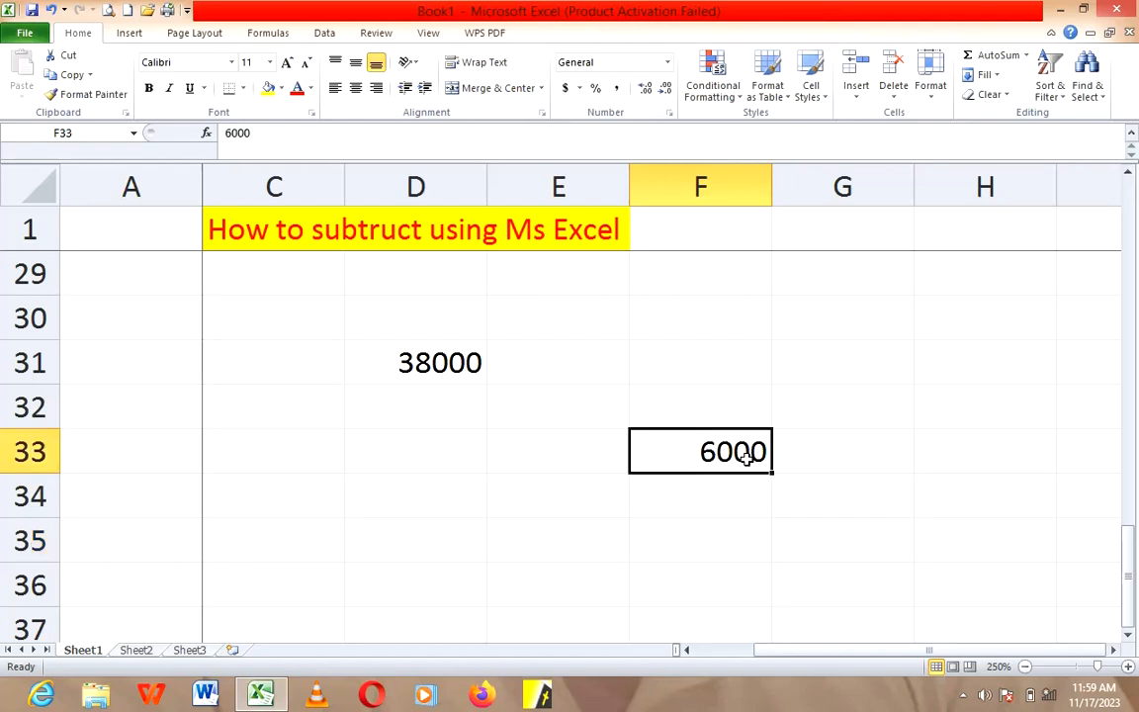
{"action": "left_click", "coordinate": [442, 362]}
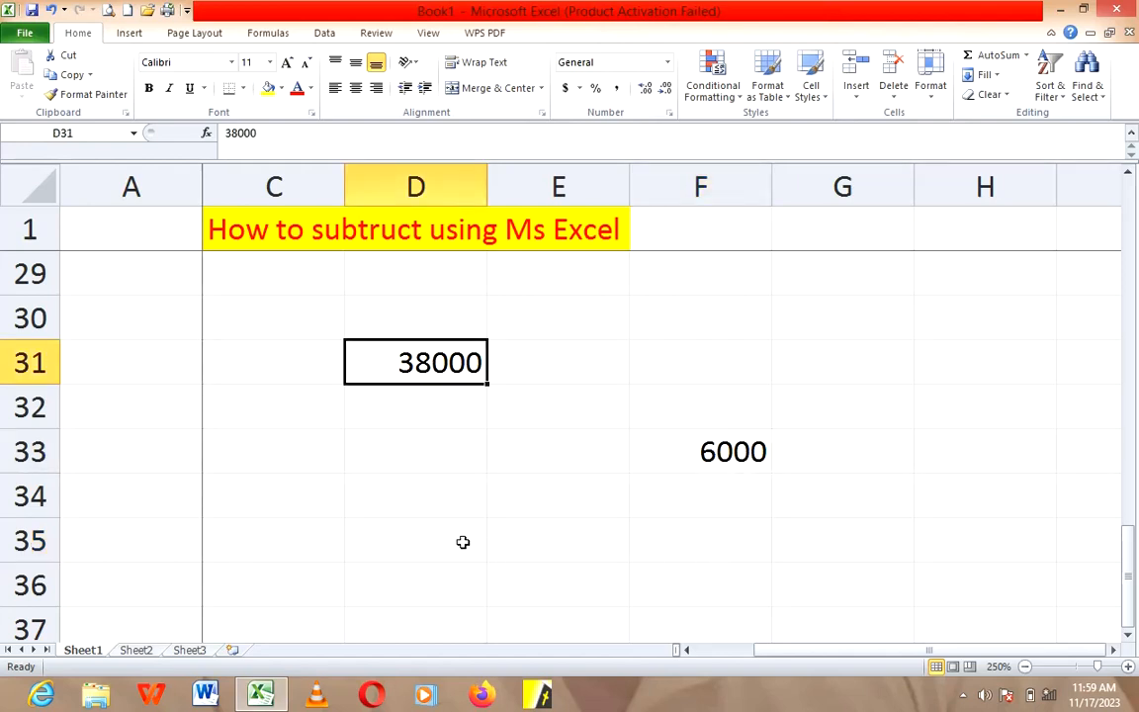
Step: Enter the formula =D31-F33 in cell D35 to subtract 6000 from 38000, and review its cell references
{"action": "left_click", "coordinate": [412, 530]}
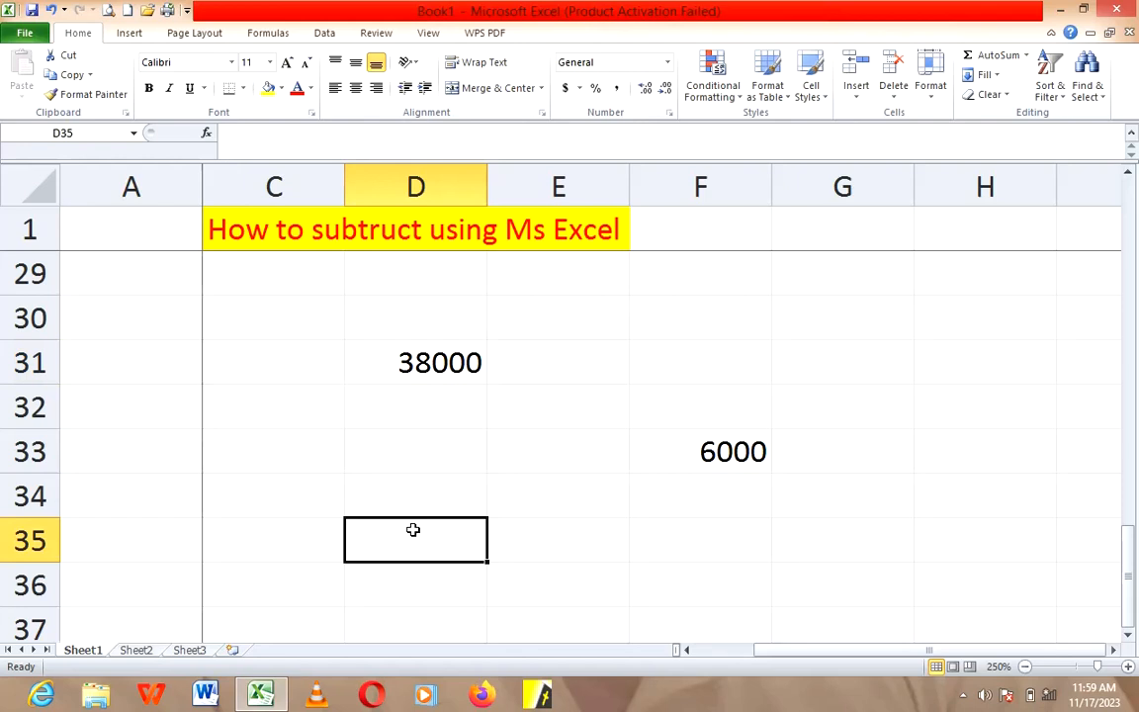
{"action": "type", "text": "="}
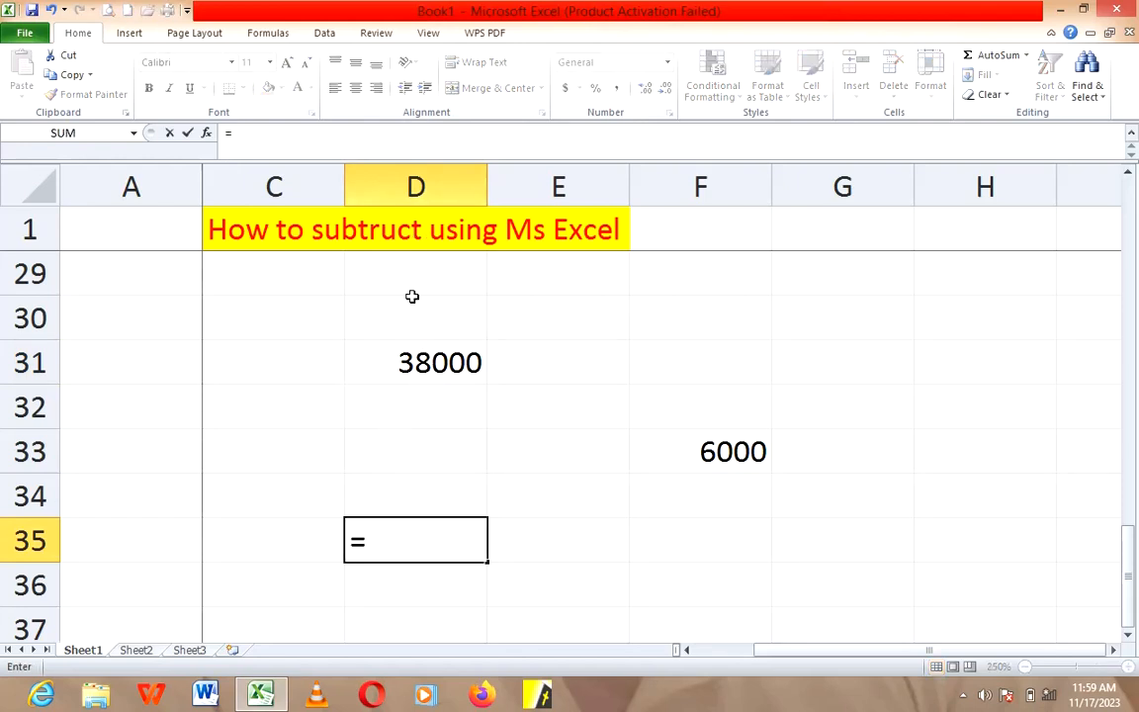
{"action": "left_click", "coordinate": [401, 364]}
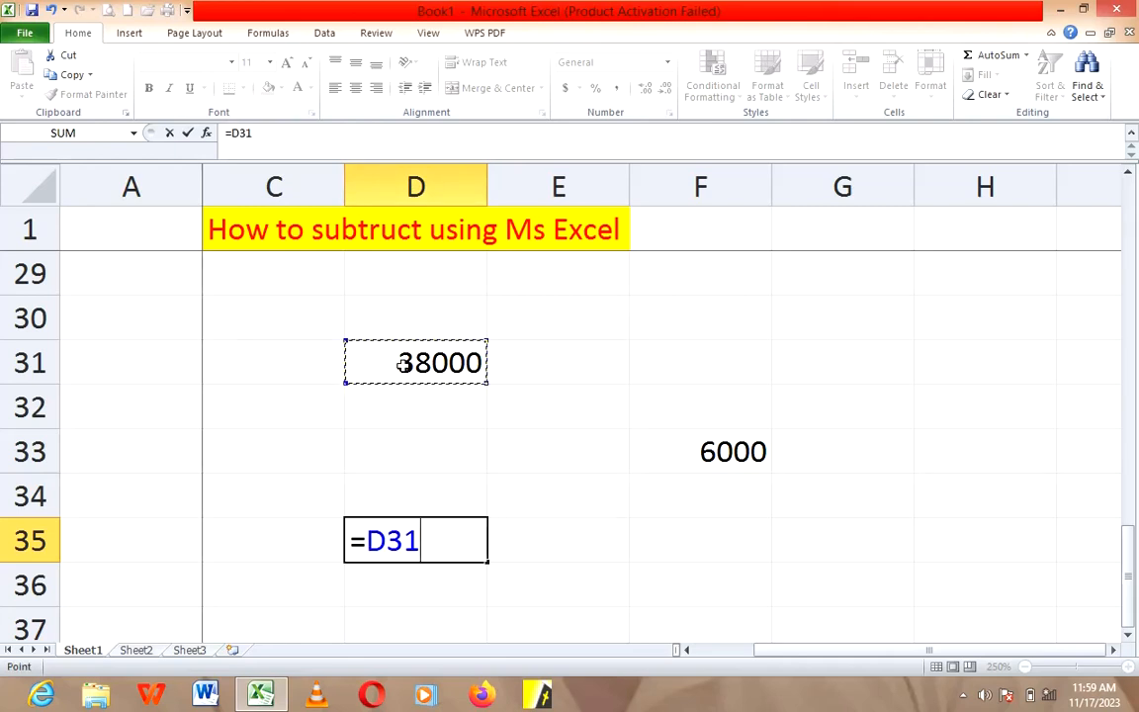
{"action": "type", "text": "-"}
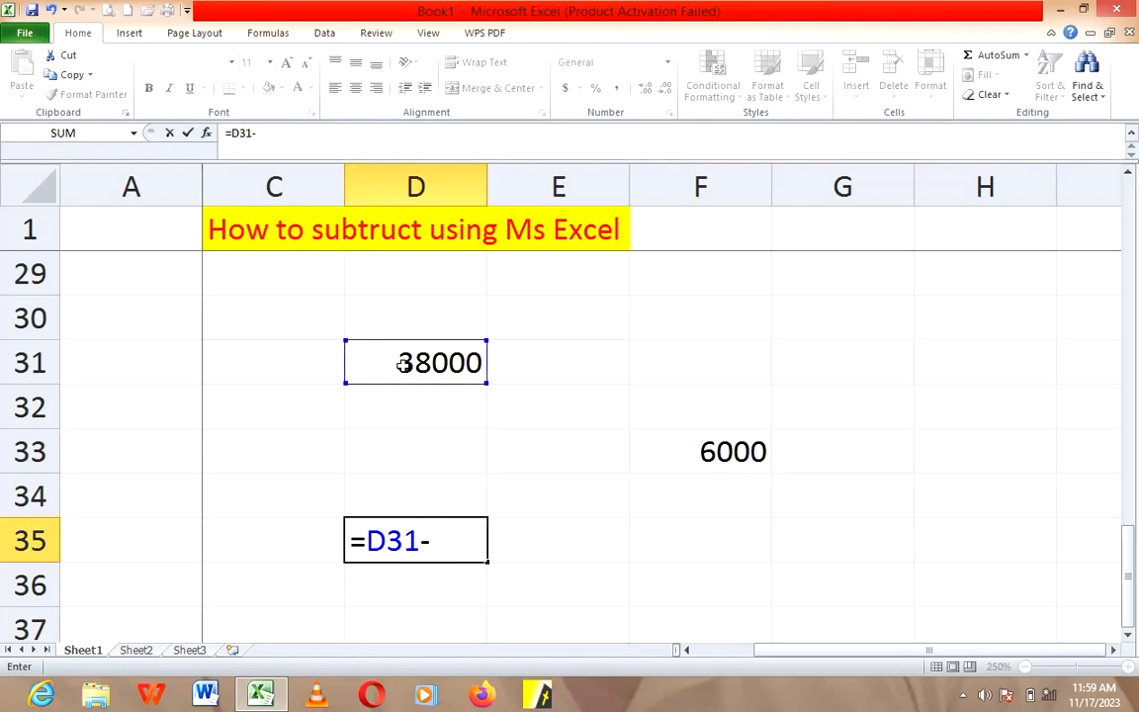
{"action": "left_click", "coordinate": [668, 450]}
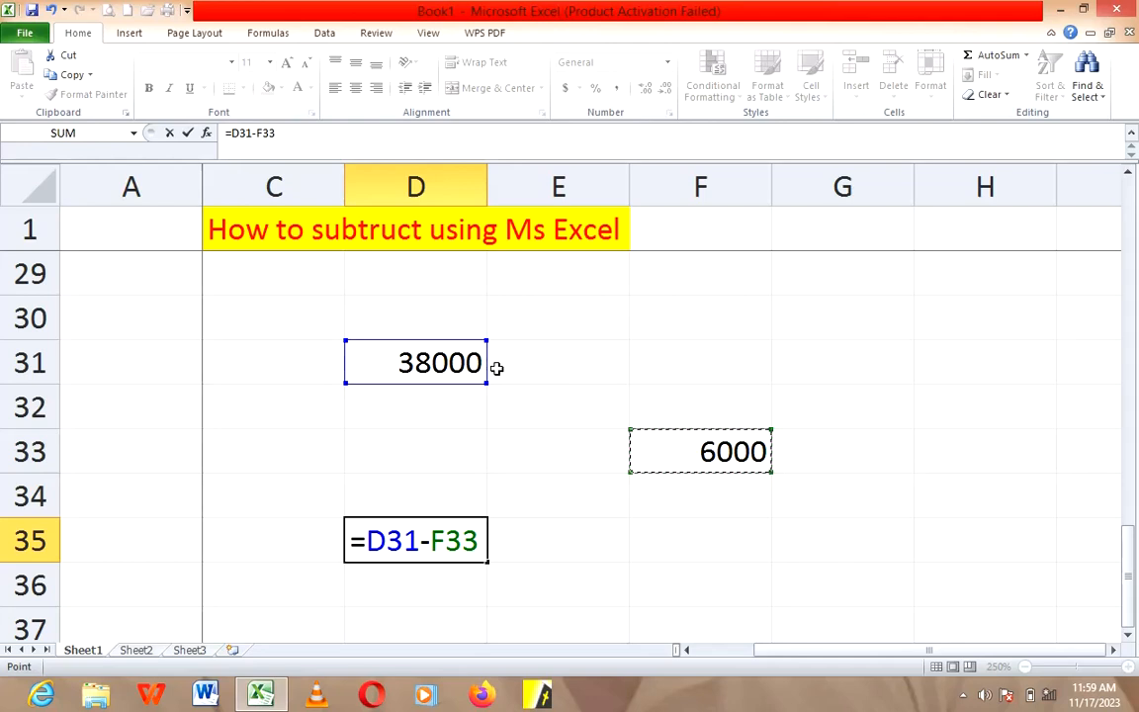
{"action": "key", "text": "Return"}
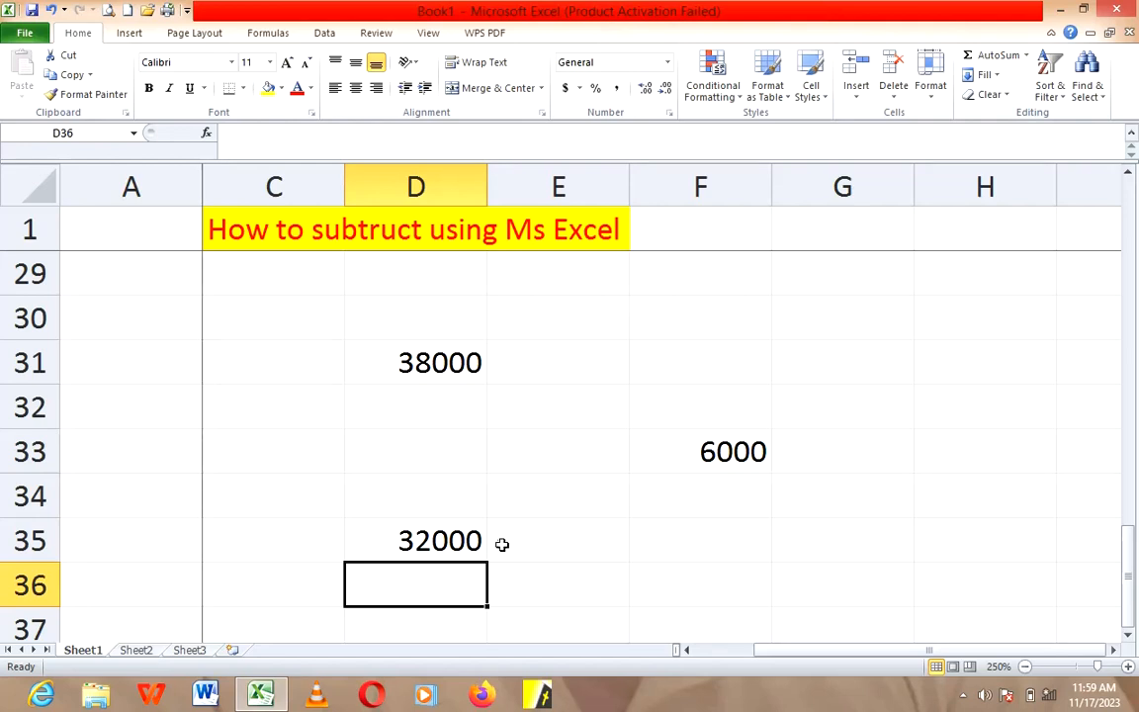
{"action": "left_click", "coordinate": [455, 547]}
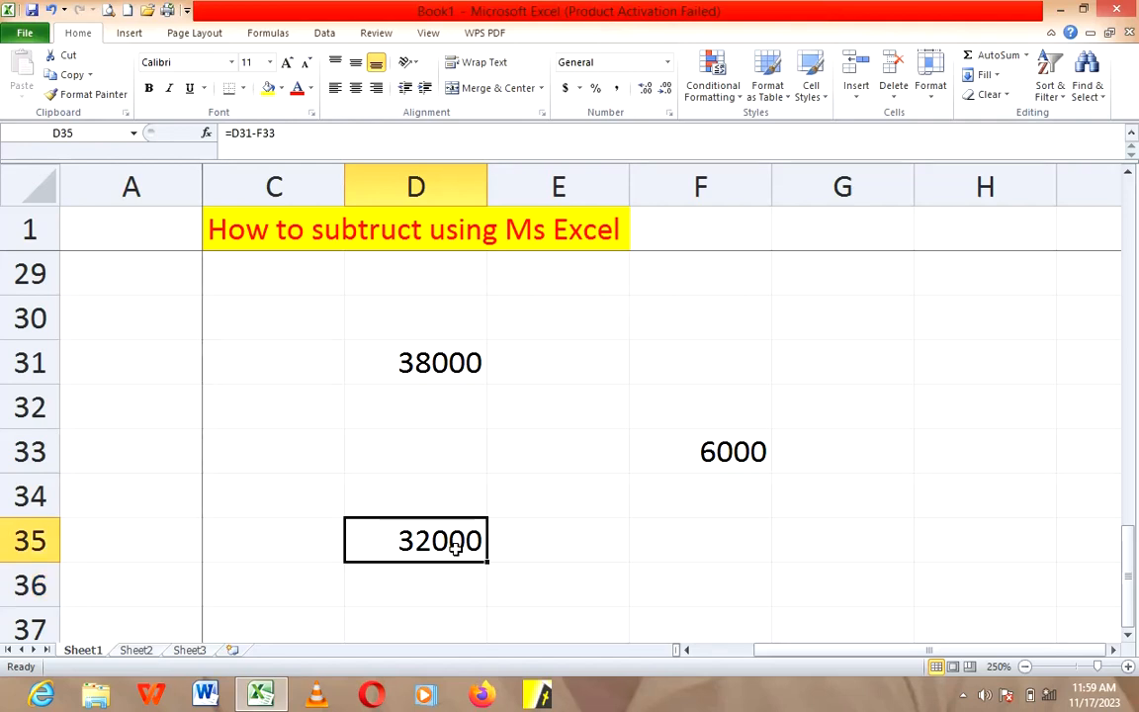
{"action": "double_click", "coordinate": [455, 547]}
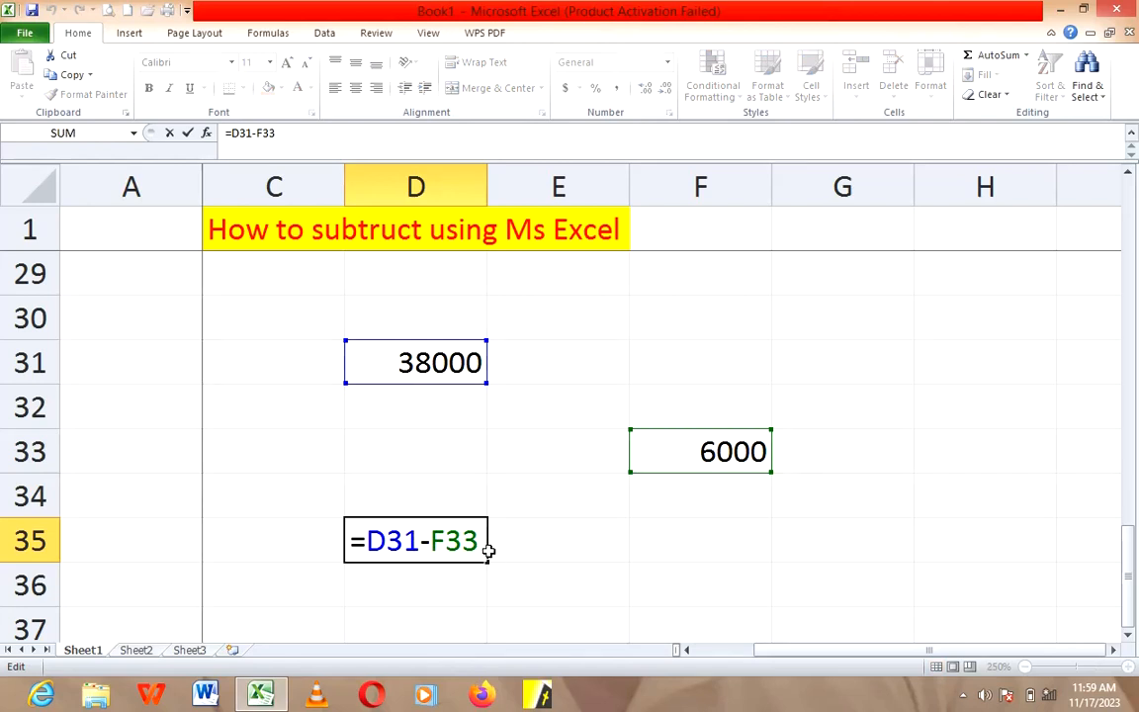
{"action": "key", "text": "Return"}
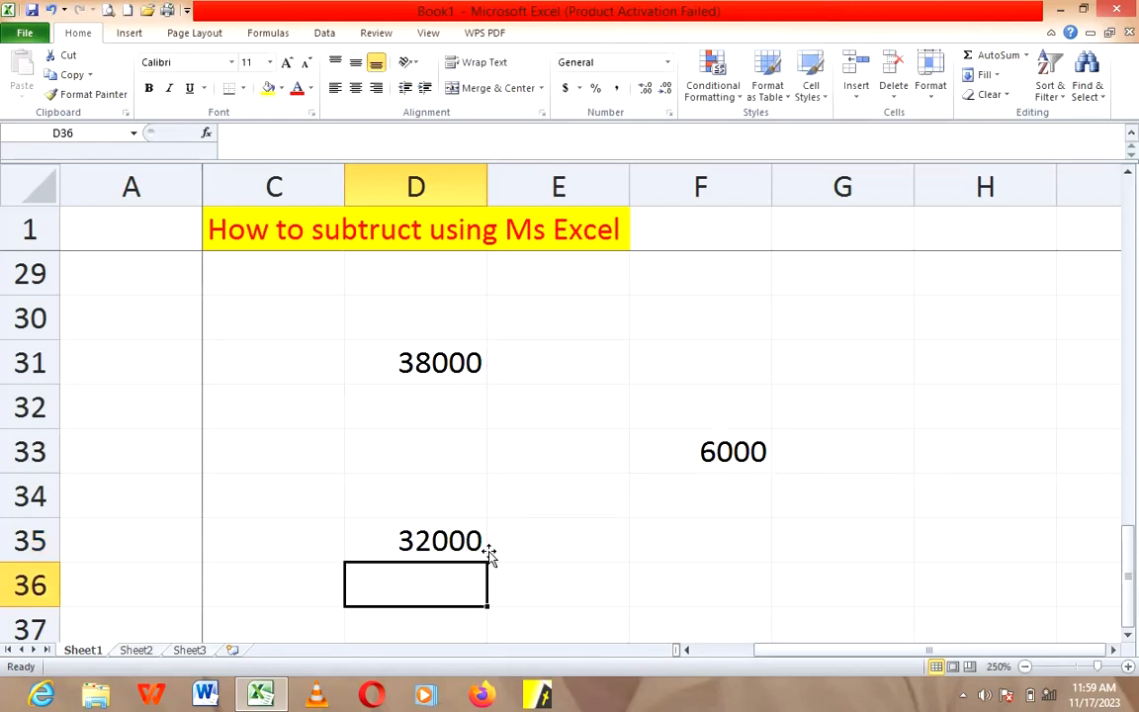
Step: Change the title in cell C1 to "How to multiply using Ms Excel" by replacing the word "subtruct"
{"action": "scroll", "coordinate": [676, 573], "scroll_direction": "down", "scroll_amount": 4}
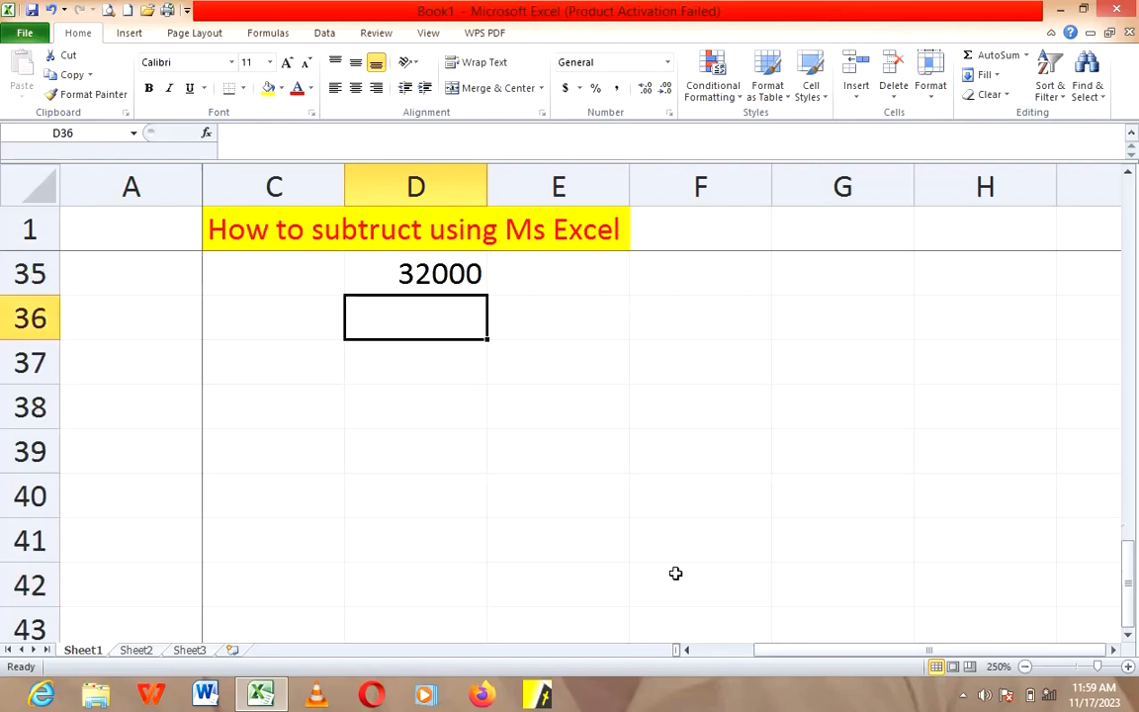
{"action": "left_click", "coordinate": [397, 234]}
{"action": "double_click", "coordinate": [371, 237]}
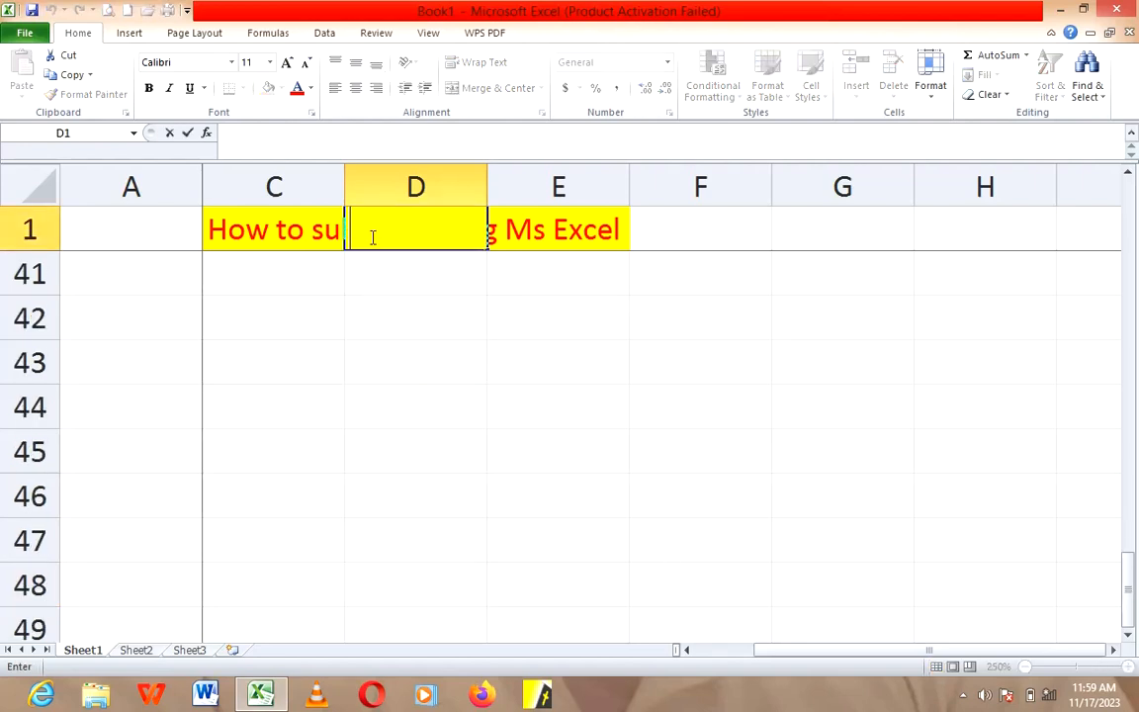
{"action": "left_click", "coordinate": [329, 231]}
{"action": "double_click", "coordinate": [333, 236]}
{"action": "double_click", "coordinate": [333, 236]}
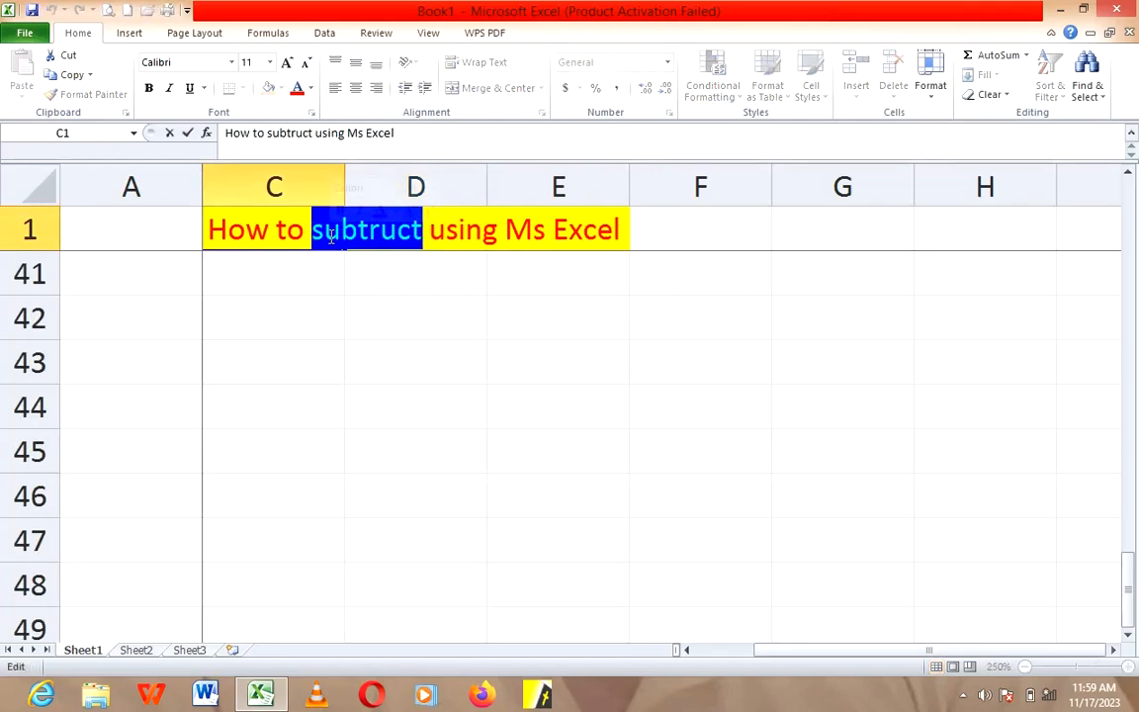
{"action": "type", "text": "multi"}
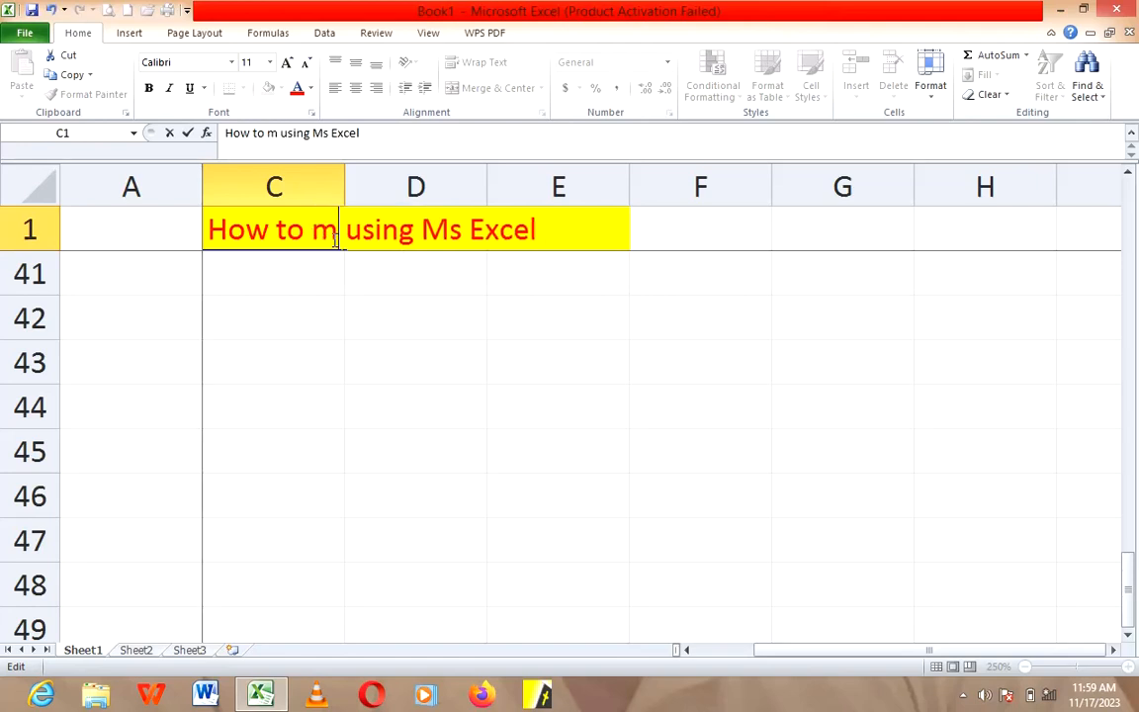
{"action": "type", "text": "ply"}
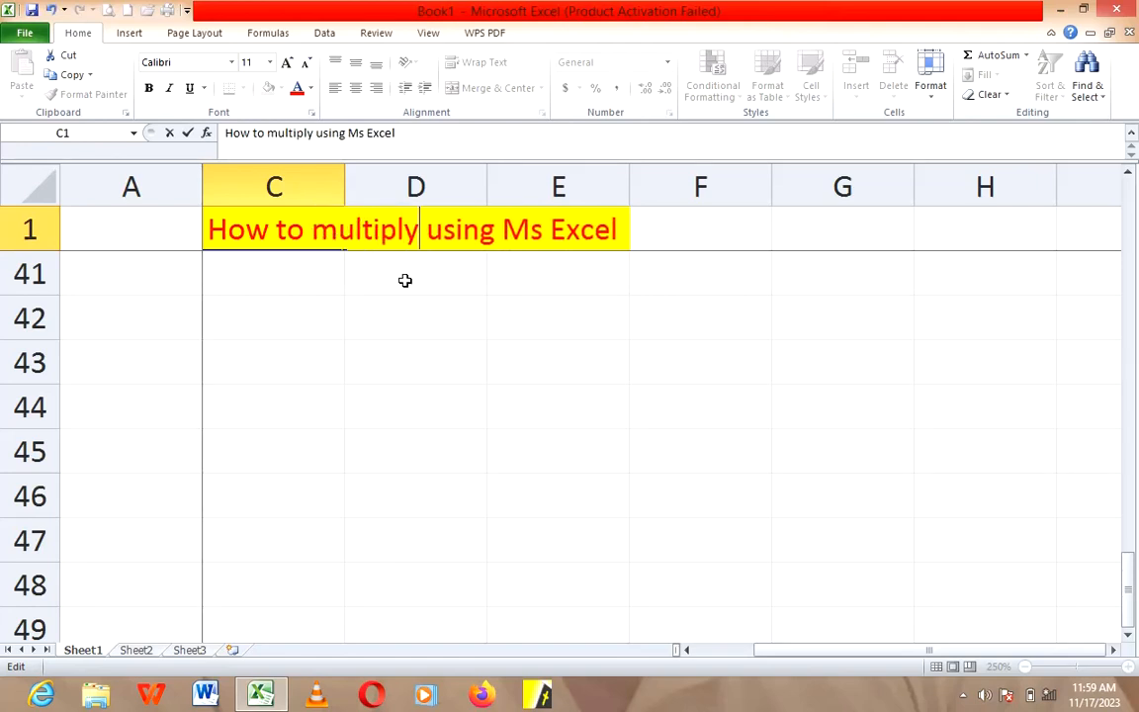
Step: Enter the multiplication example numbers, 45 in cell D43 and 65 in cell G45
{"action": "left_click", "coordinate": [476, 356]}
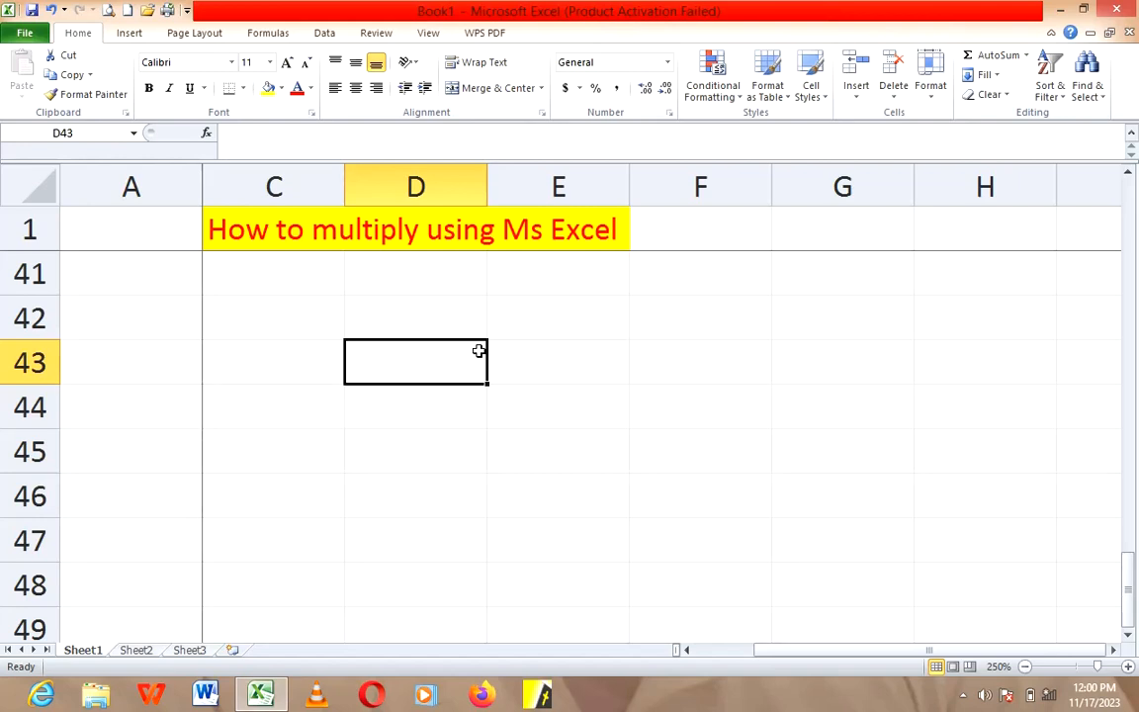
{"action": "type", "text": "45"}
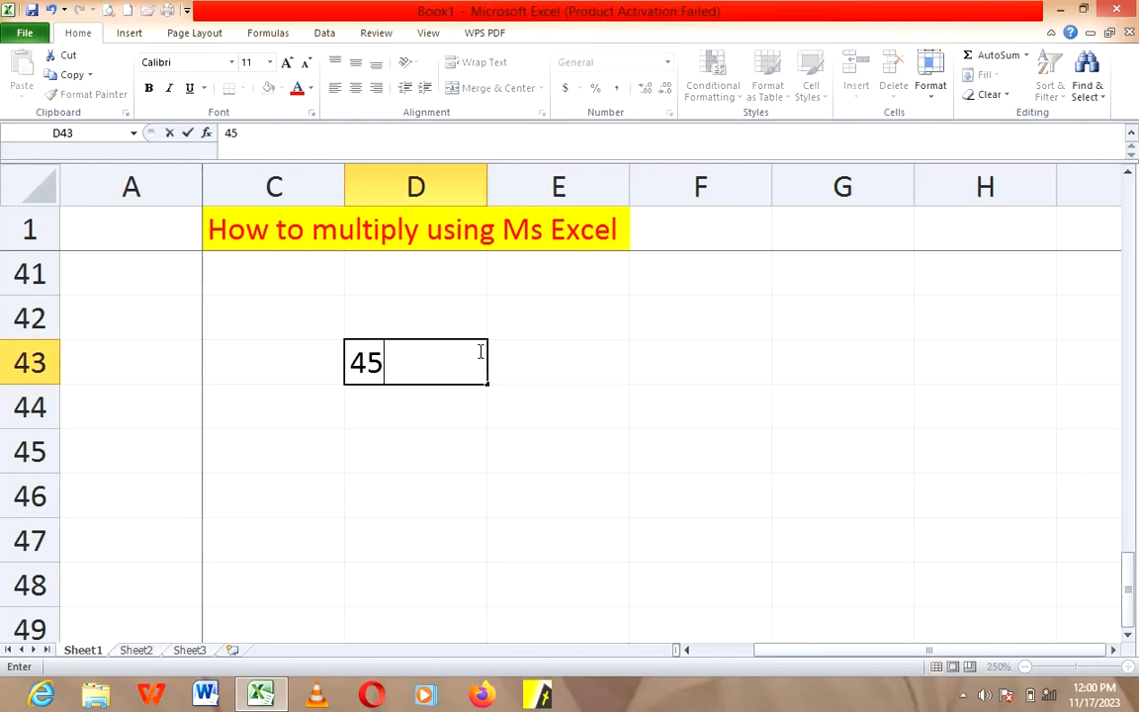
{"action": "key", "text": "Right"}
{"action": "key", "text": "Down"}
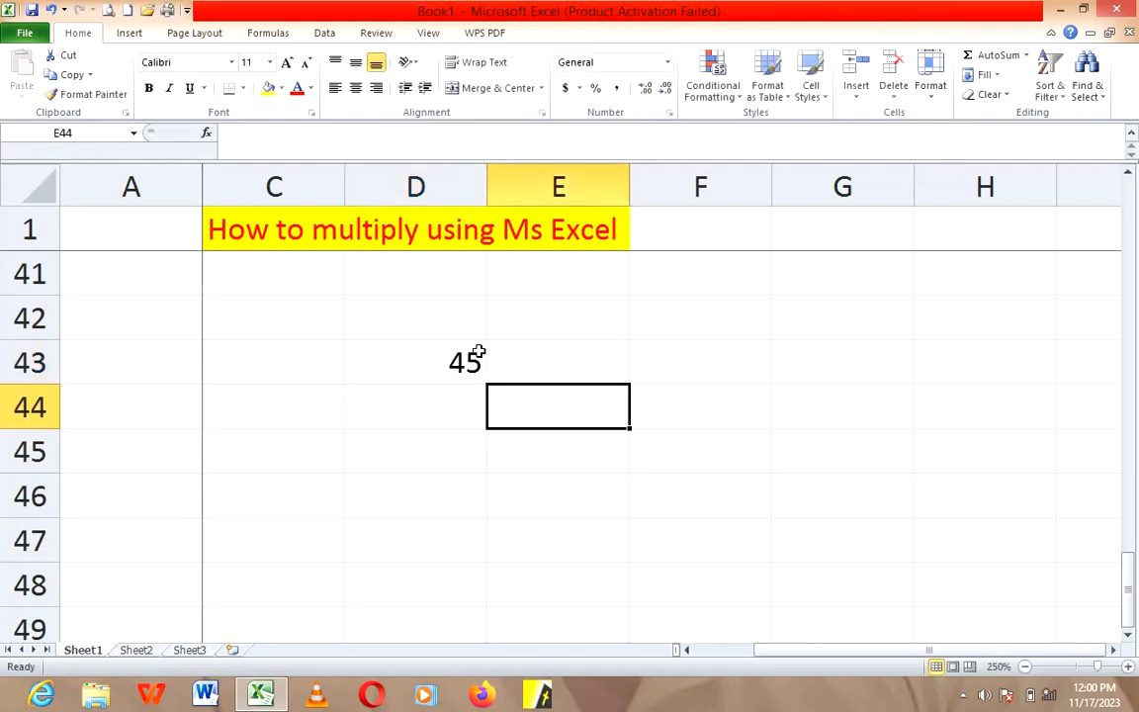
{"action": "key", "text": "Right"}
{"action": "key", "text": "Right"}
{"action": "key", "text": "Down"}
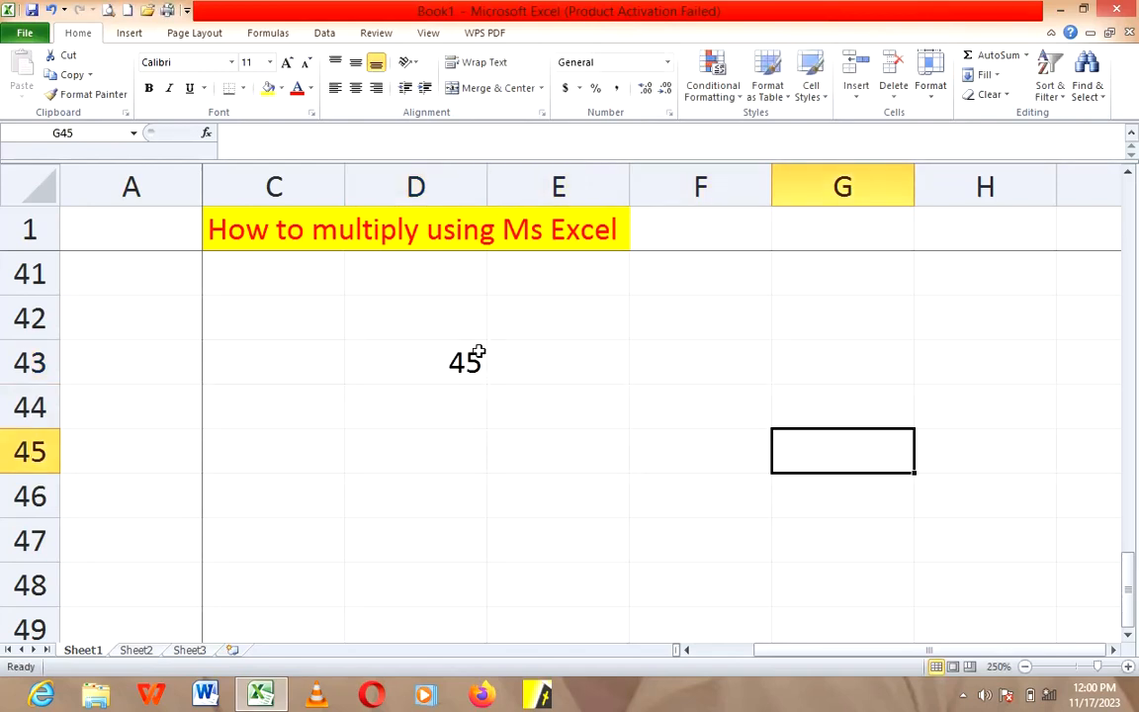
{"action": "type", "text": "65"}
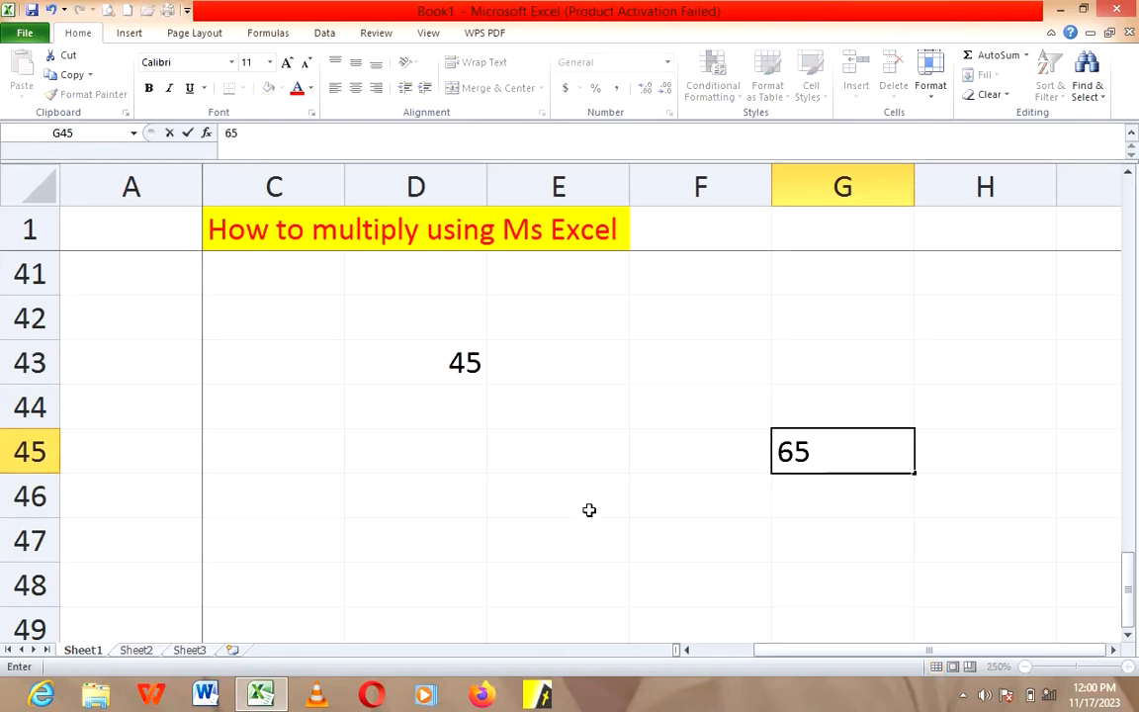
Step: Enter the formula =D43*G45 in cell E47 to multiply the two example numbers
{"action": "left_click", "coordinate": [563, 540]}
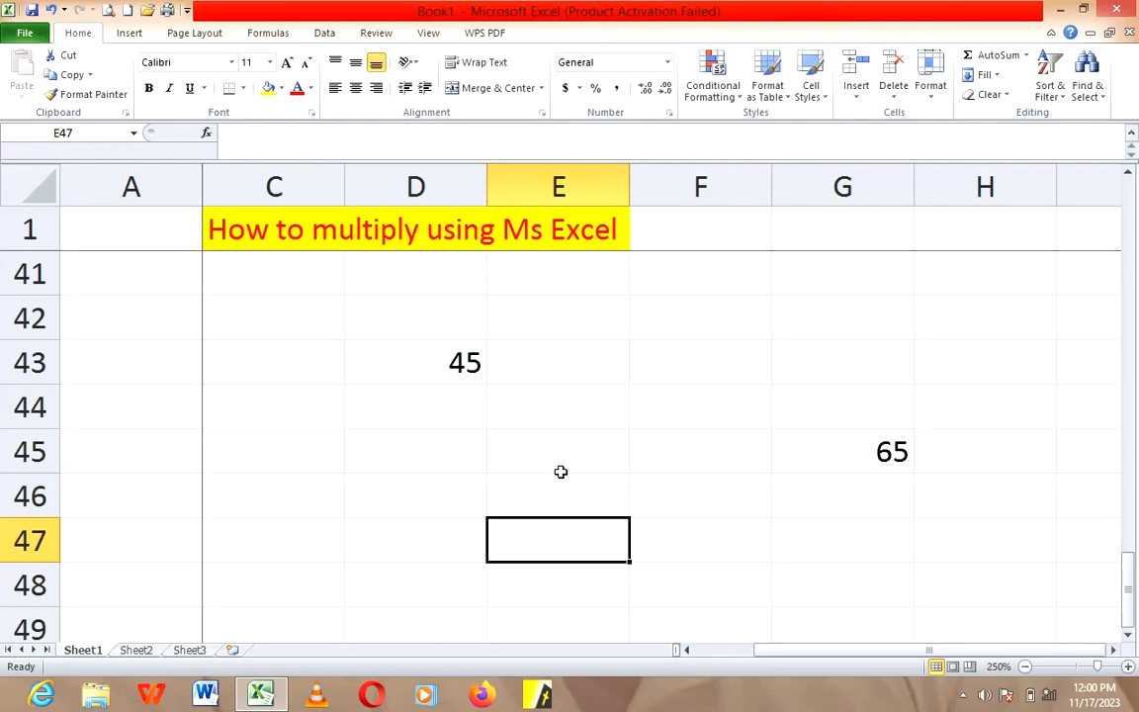
{"action": "type", "text": "="}
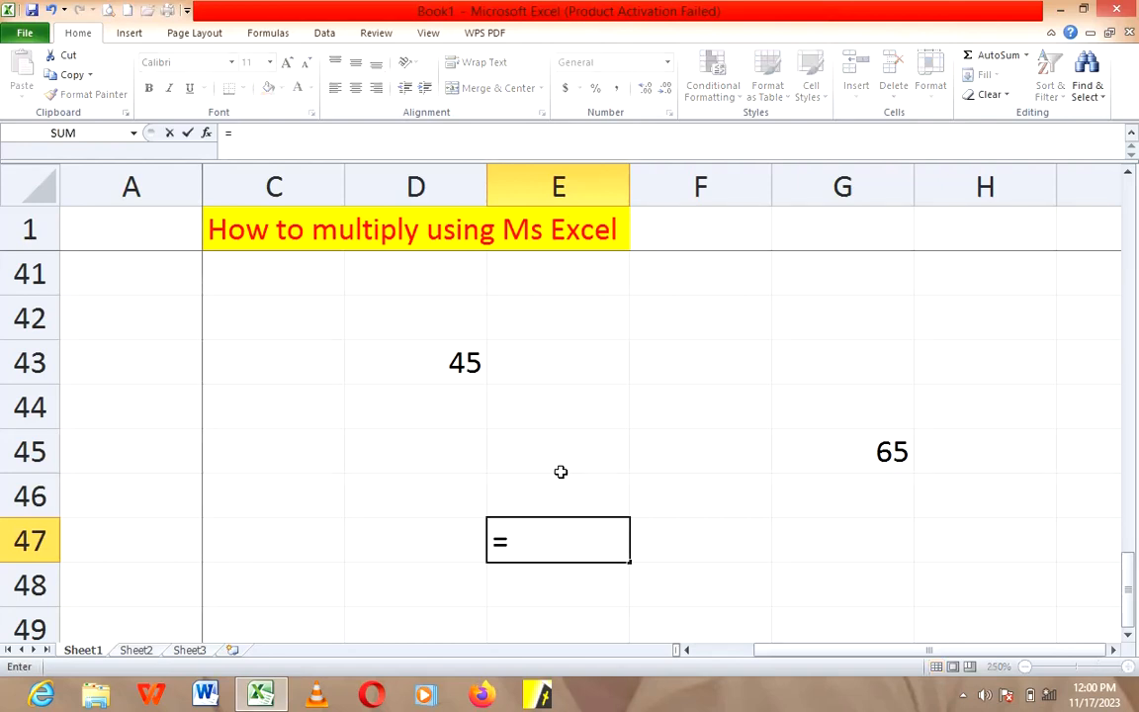
{"action": "left_click", "coordinate": [451, 365]}
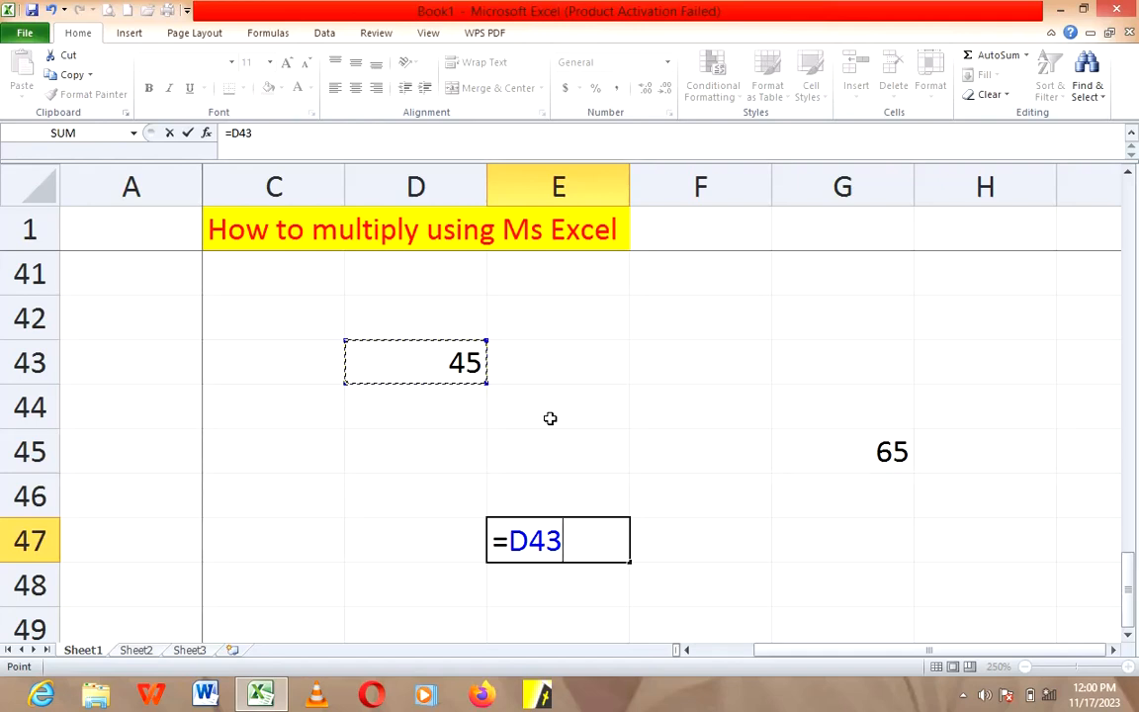
{"action": "type", "text": "*"}
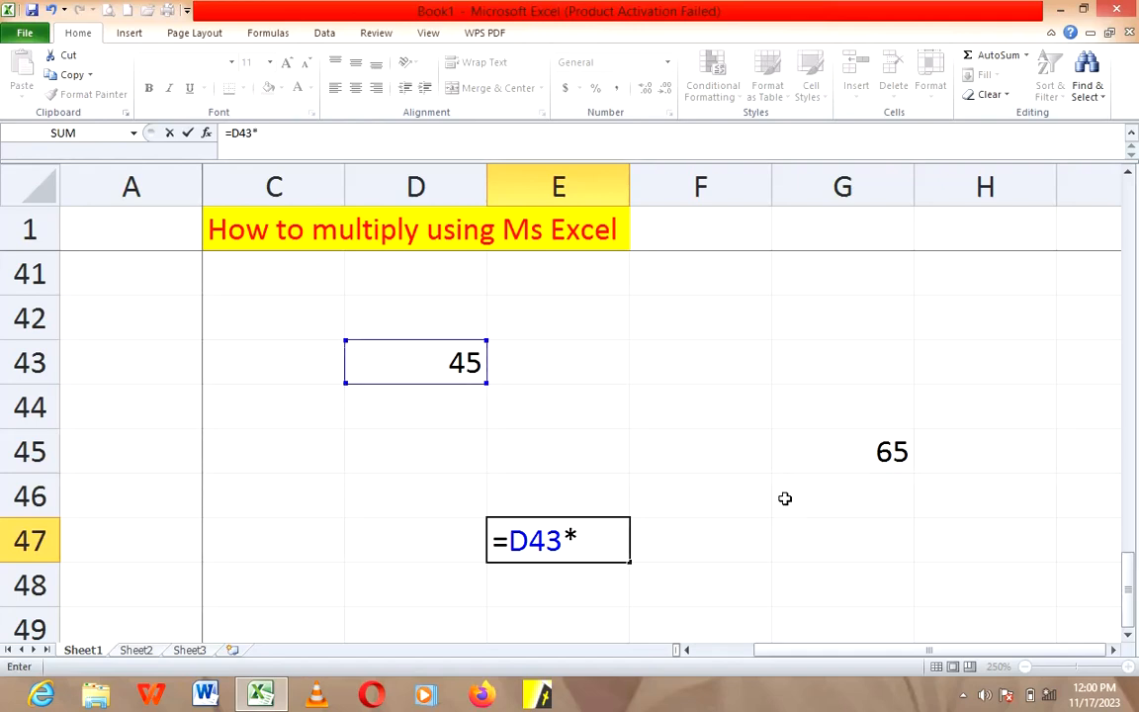
{"action": "left_click", "coordinate": [833, 454]}
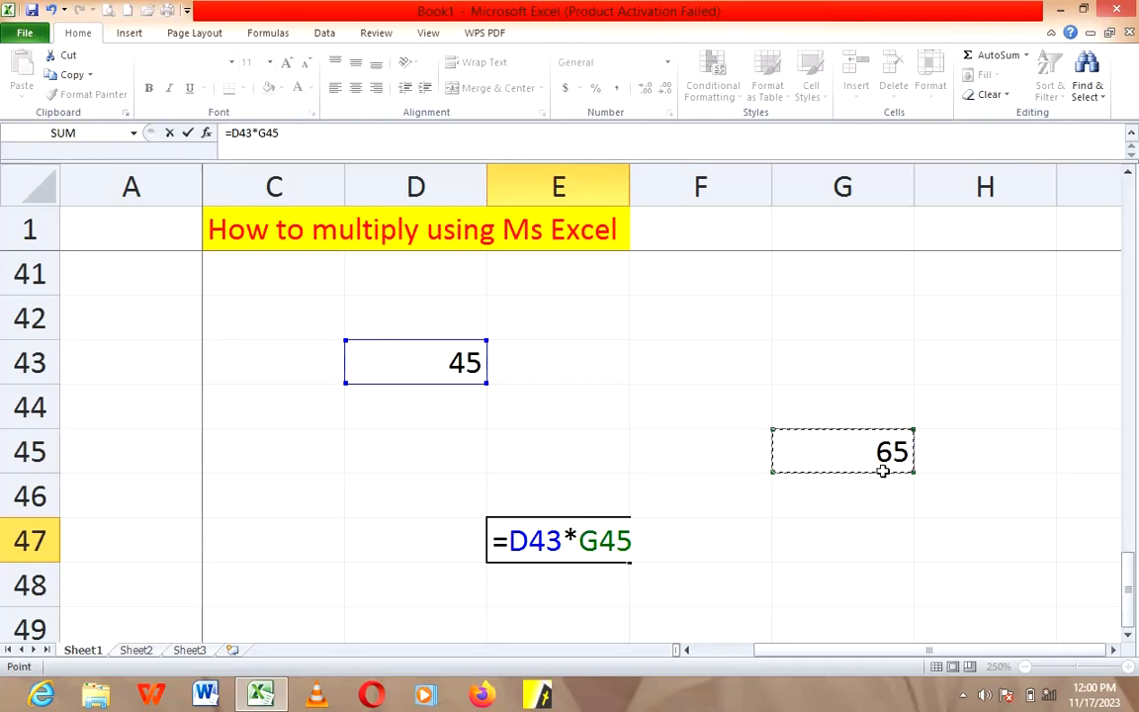
{"action": "key", "text": "Return"}
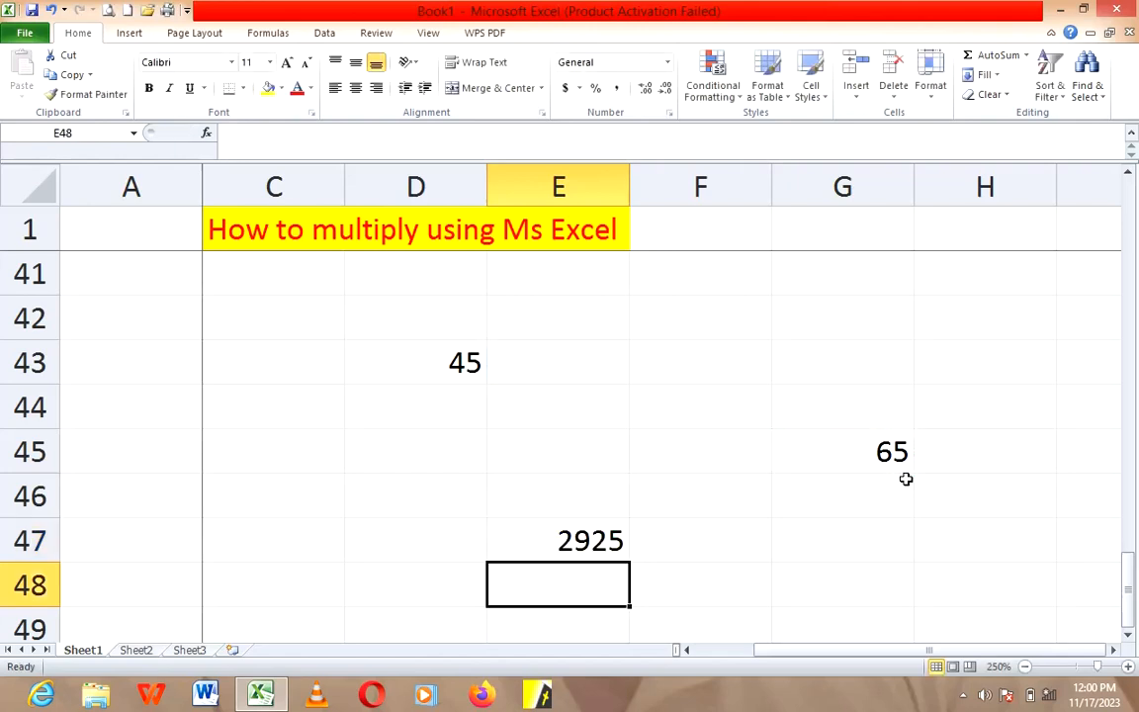
{"action": "left_click", "coordinate": [674, 542]}
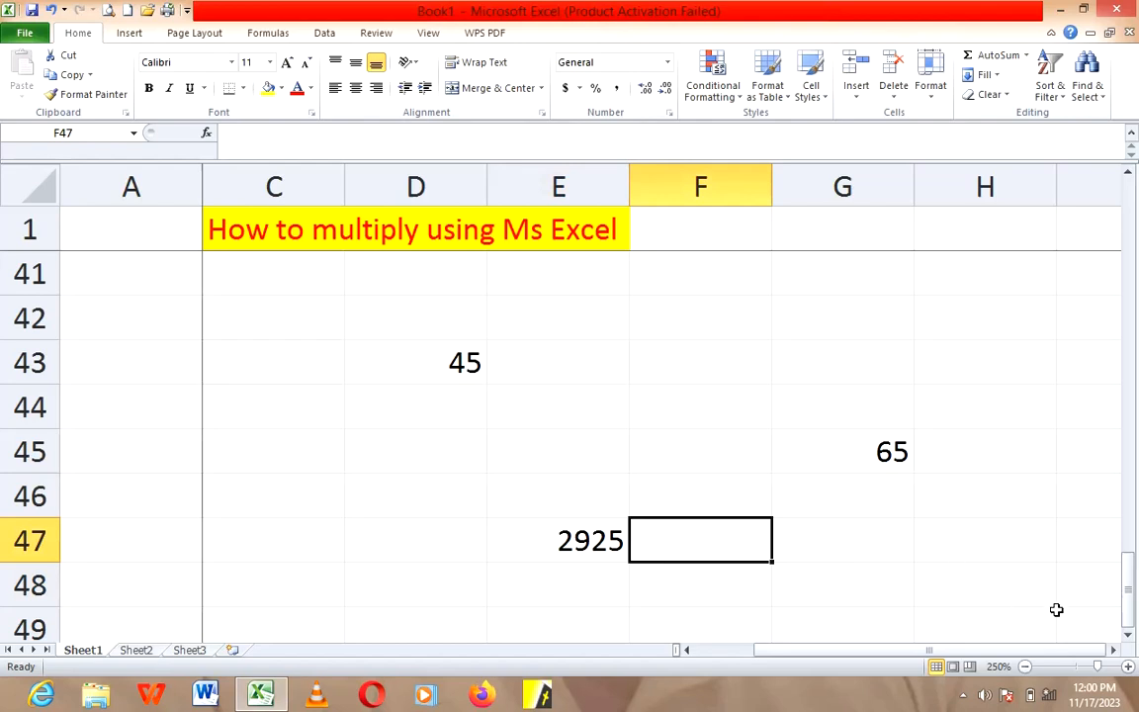
Step: Change the title in cell C1 to "How to divide using Ms Excel" and select cell E57 in the empty area below
{"action": "left_click", "coordinate": [1128, 635]}
{"action": "left_click", "coordinate": [1128, 634]}
{"action": "left_click", "coordinate": [1128, 635]}
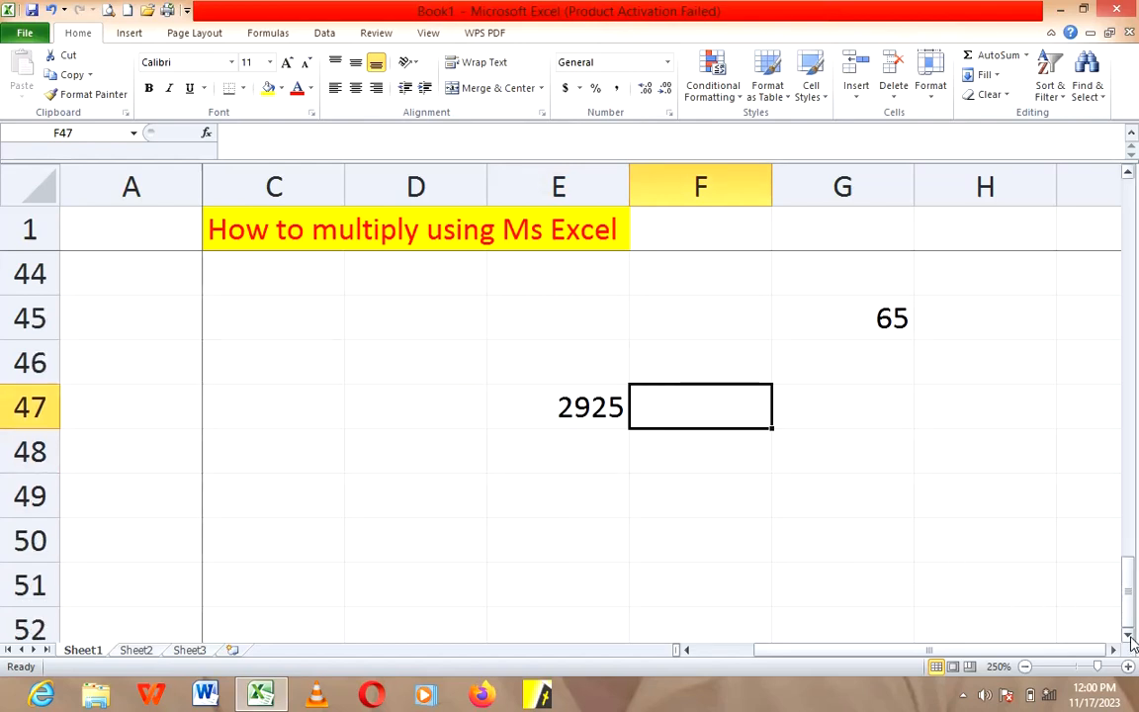
{"action": "left_click", "coordinate": [1128, 634]}
{"action": "scroll", "coordinate": [445, 465], "scroll_direction": "down", "scroll_amount": 3}
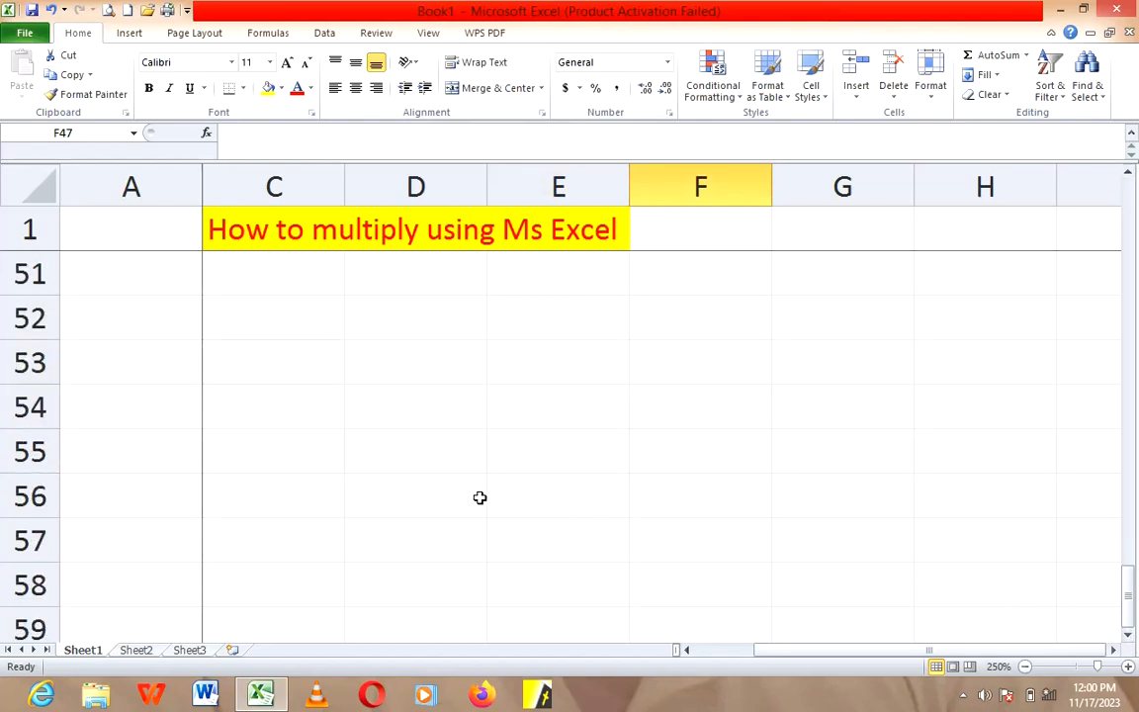
{"action": "left_click", "coordinate": [386, 233]}
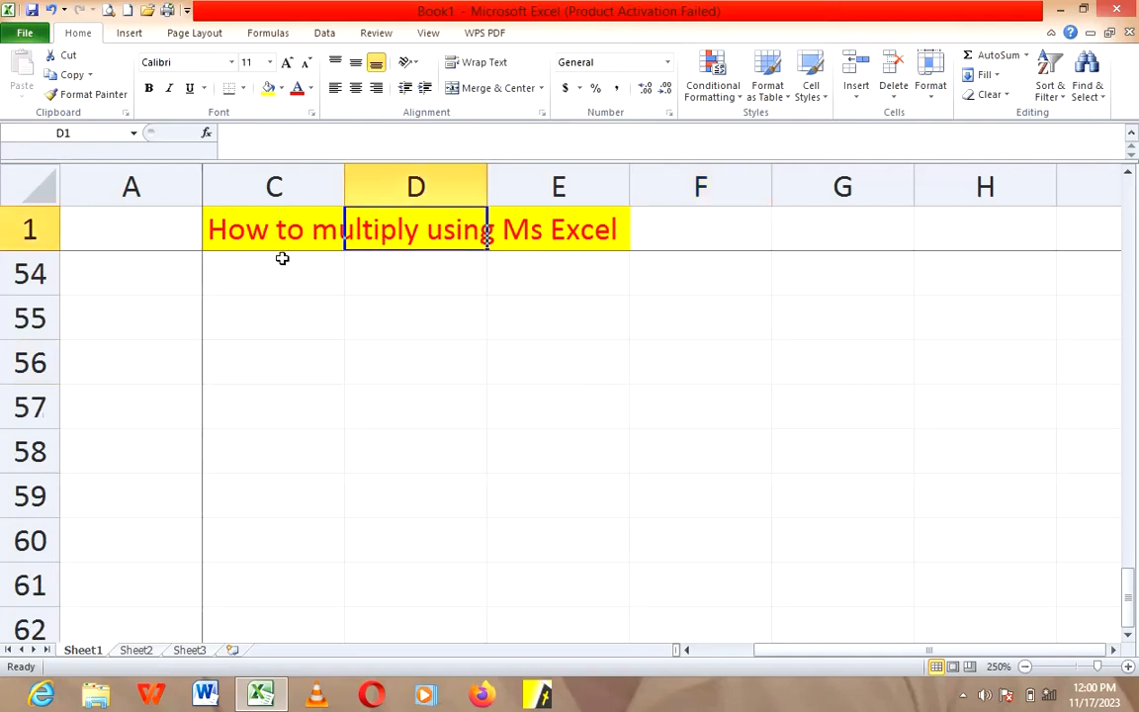
{"action": "left_click", "coordinate": [322, 233]}
{"action": "double_click", "coordinate": [322, 234]}
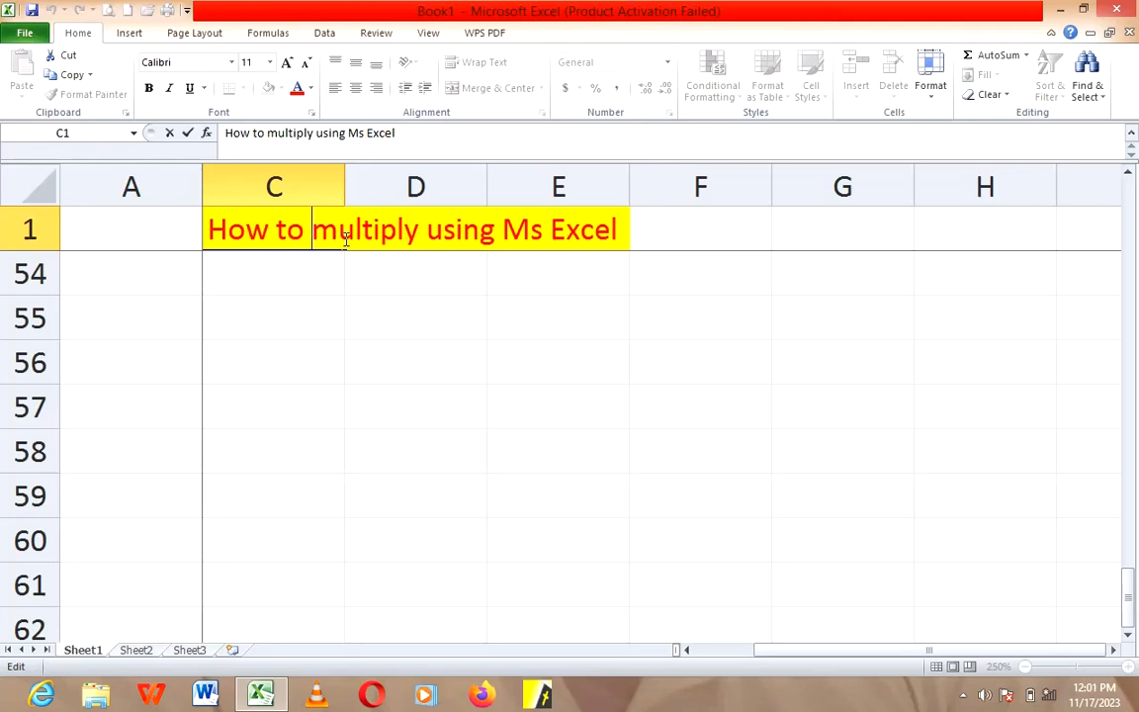
{"action": "key", "text": "Delete"}
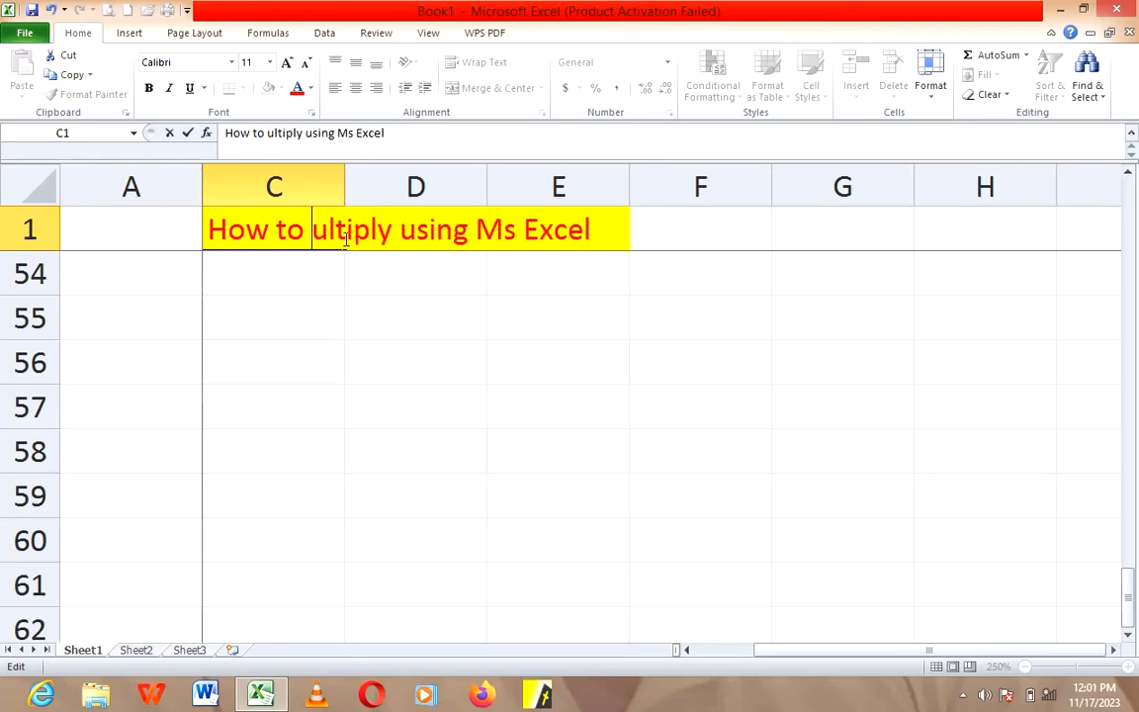
{"action": "key", "text": "Delete"}
{"action": "key", "text": "Delete"}
{"action": "key", "text": "Delete"}
{"action": "key", "text": "Delete"}
{"action": "key", "text": "Delete"}
{"action": "key", "text": "Delete"}
{"action": "key", "text": "Delete"}
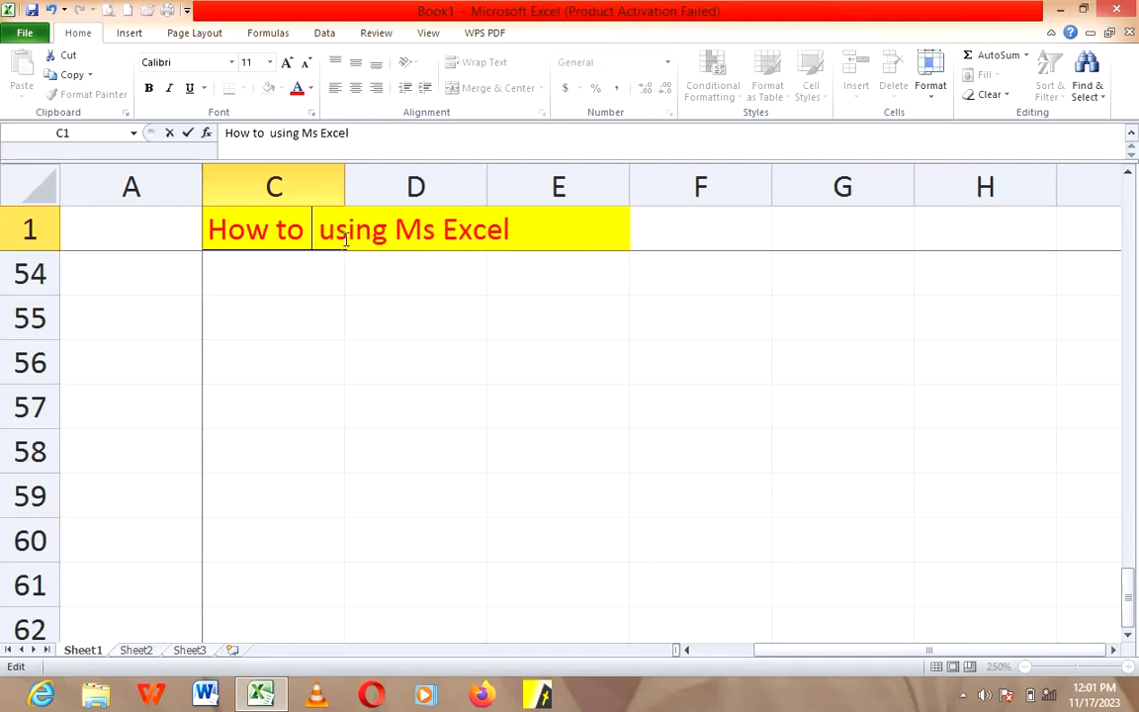
{"action": "type", "text": "divide"}
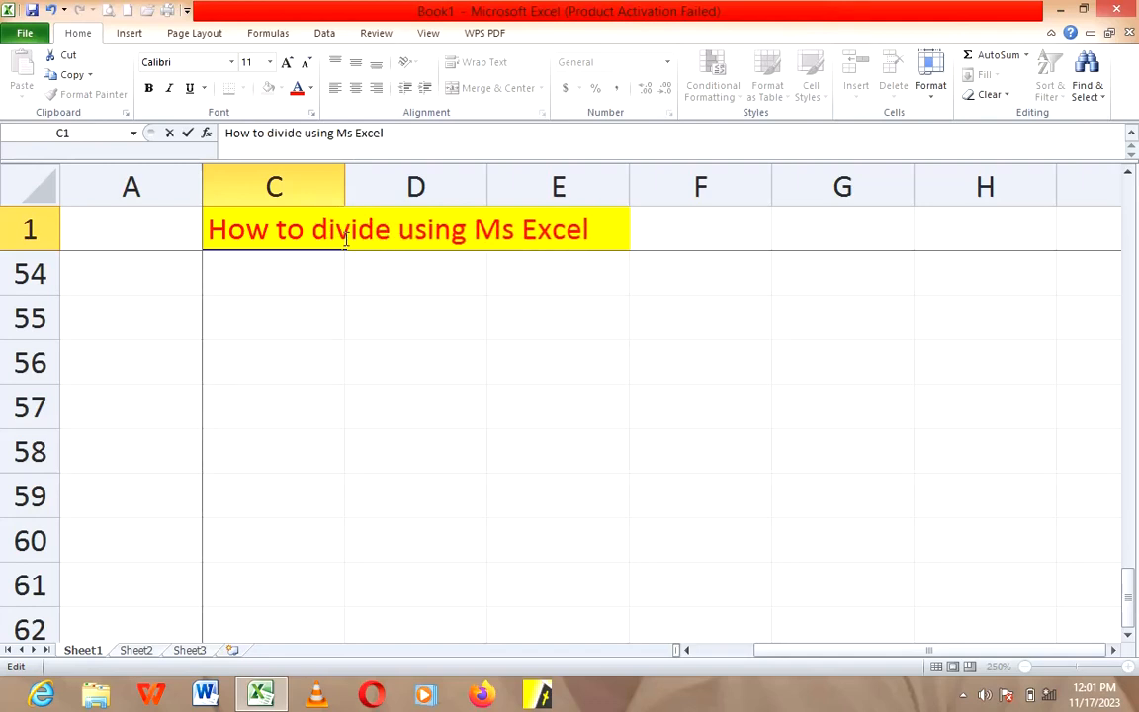
{"action": "left_click", "coordinate": [386, 354]}
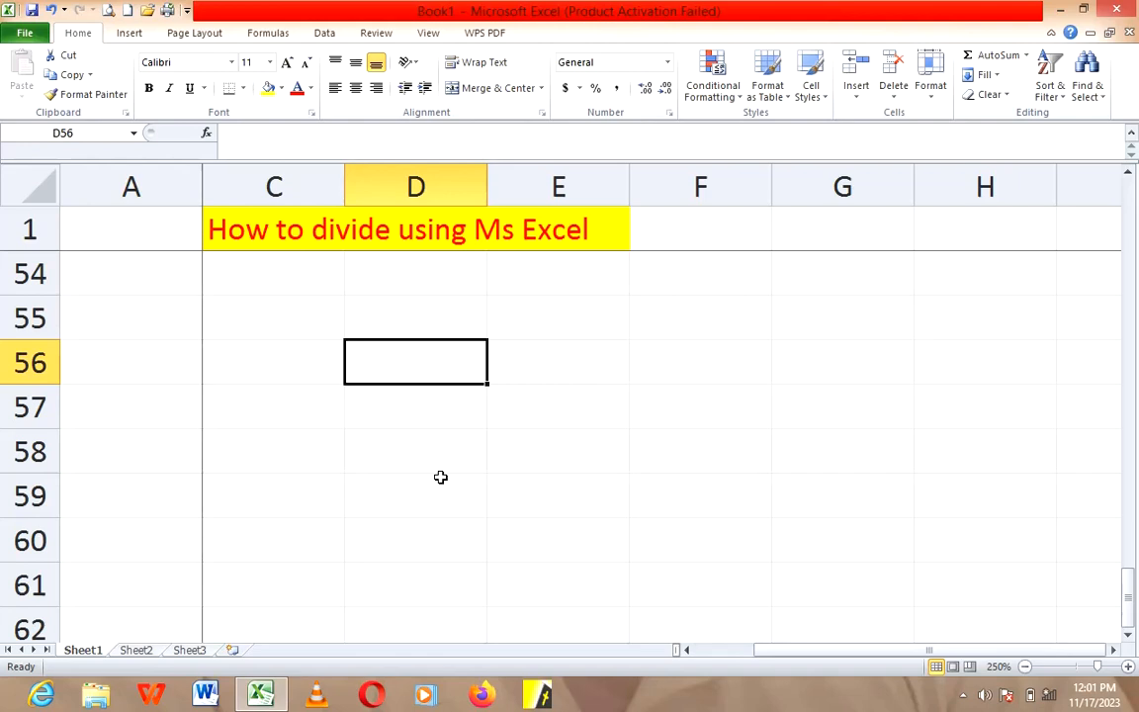
{"action": "left_click", "coordinate": [502, 415]}
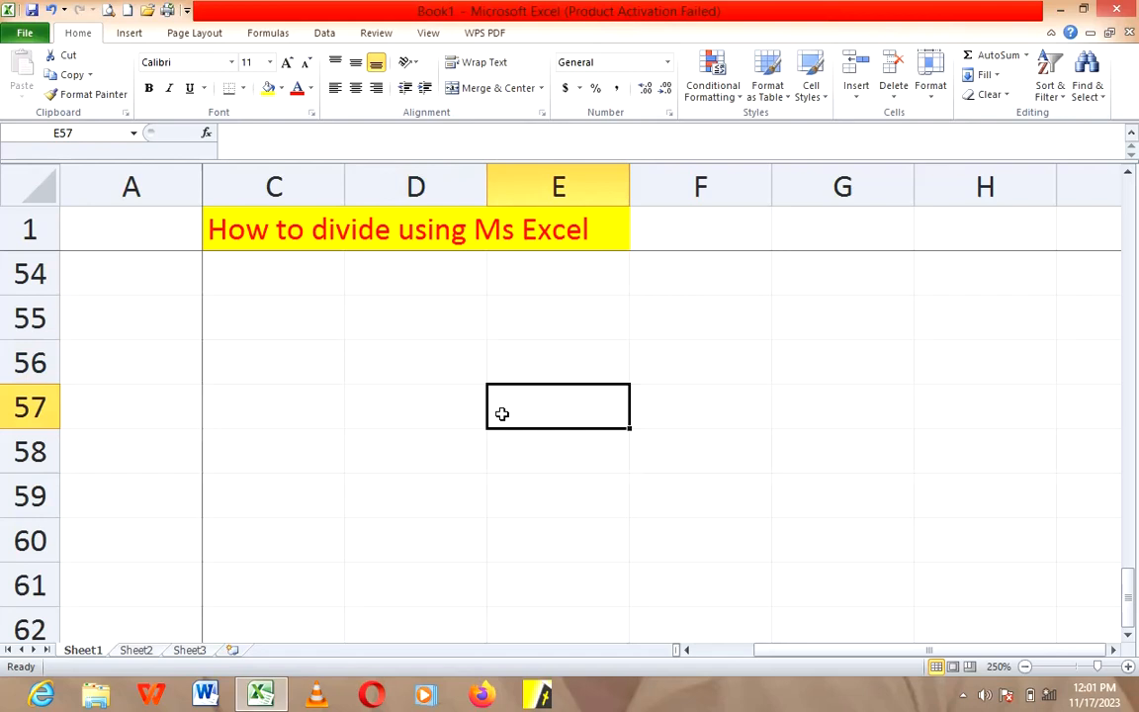
Step: Enter the division example numbers, 13000 in cell E57 and 20 in cell F60
{"action": "type", "text": "1"}
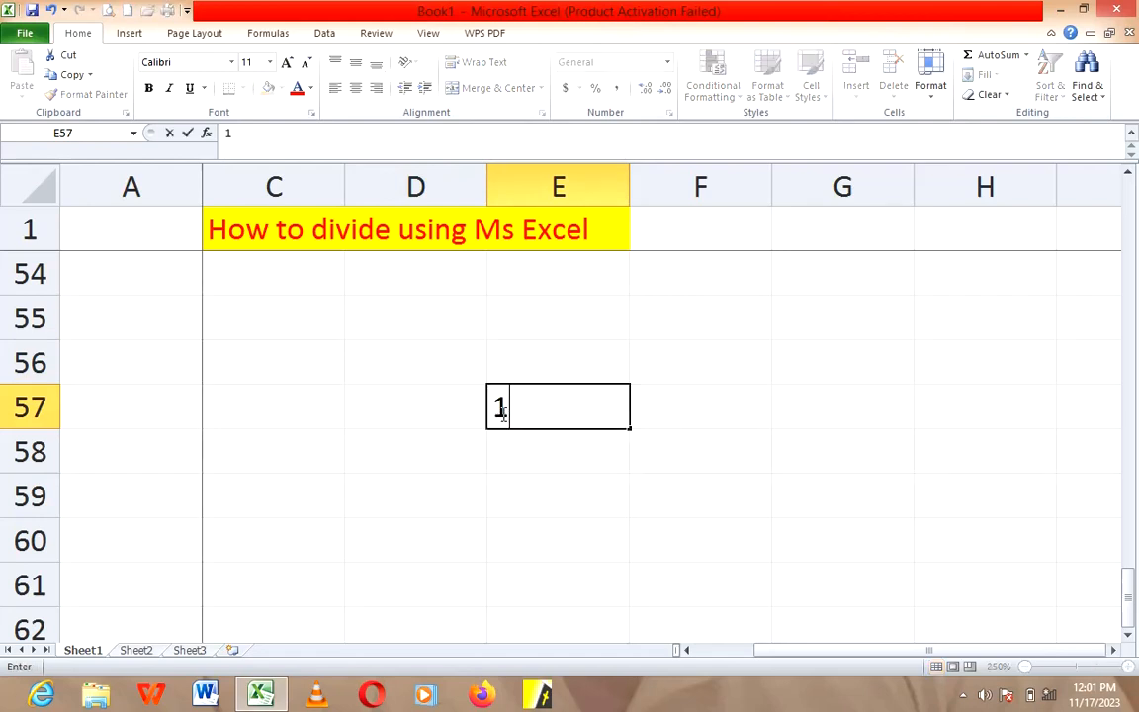
{"action": "type", "text": "3000"}
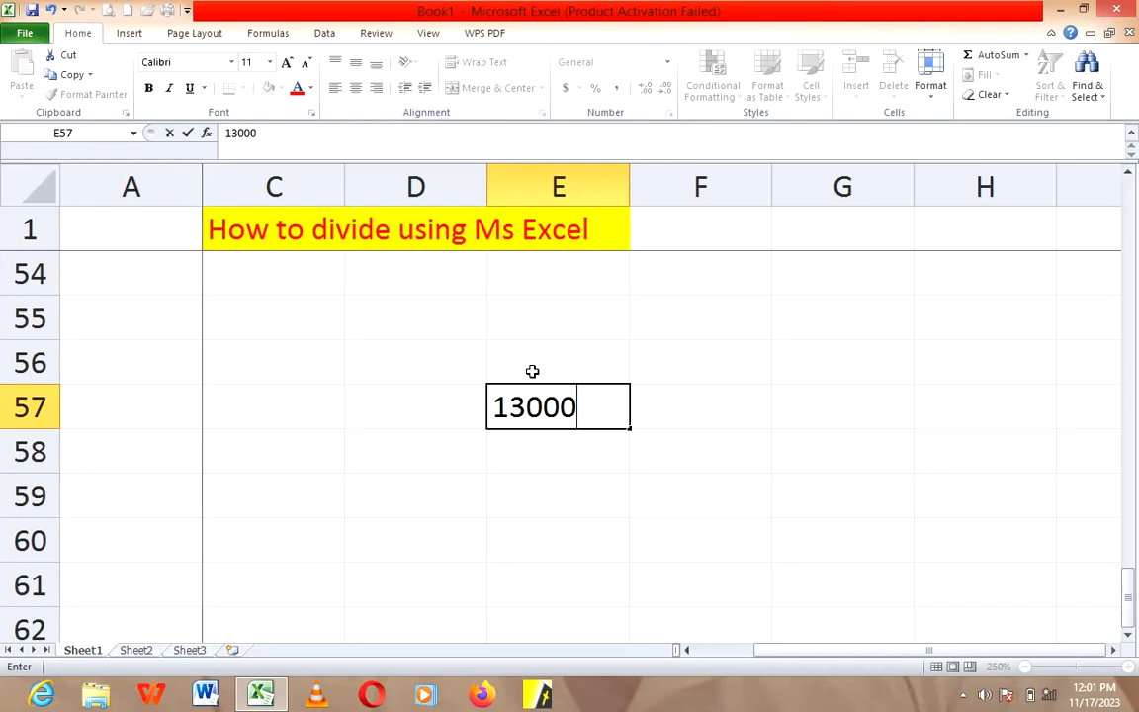
{"action": "left_click", "coordinate": [739, 558]}
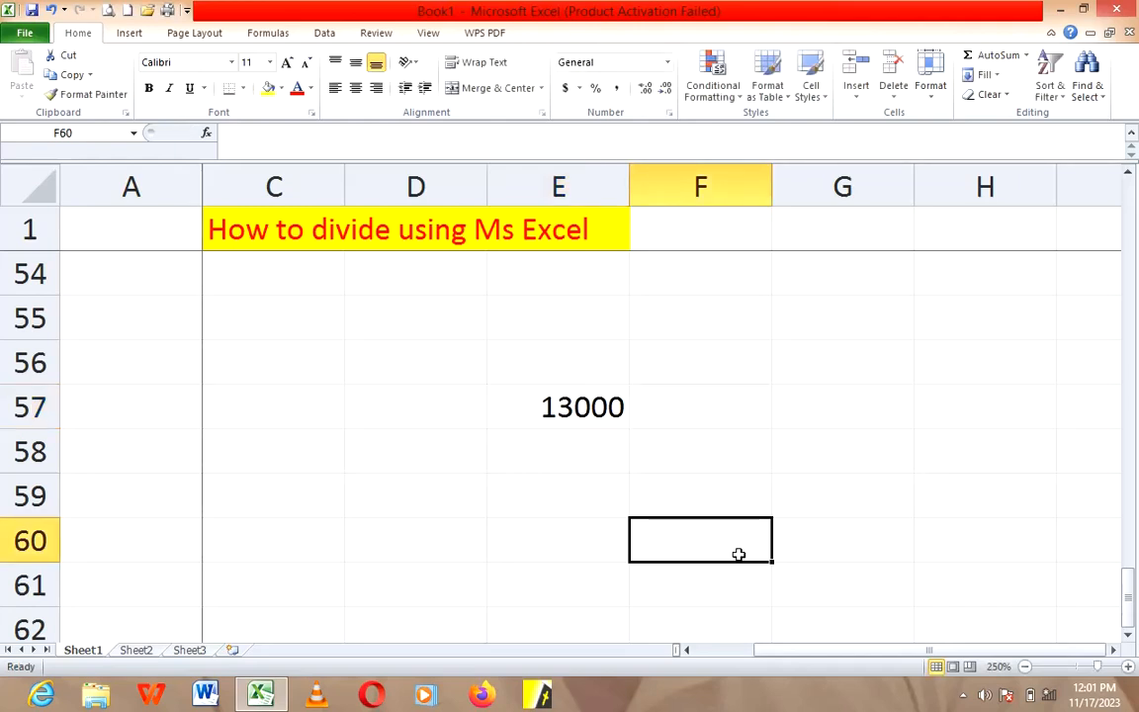
{"action": "type", "text": "2"}
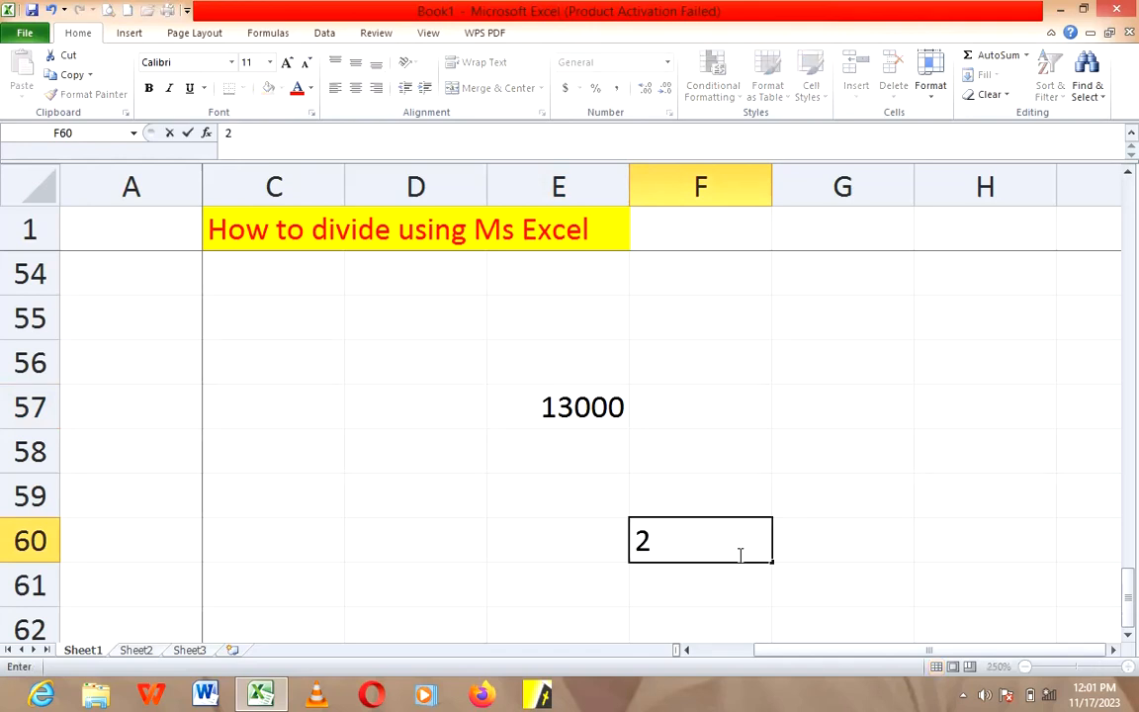
{"action": "type", "text": "00"}
{"action": "key", "text": "BackSpace"}
Step: Enter the formula =E57/F60 in cell D60 to divide the first example number by the second
{"action": "left_click", "coordinate": [410, 543]}
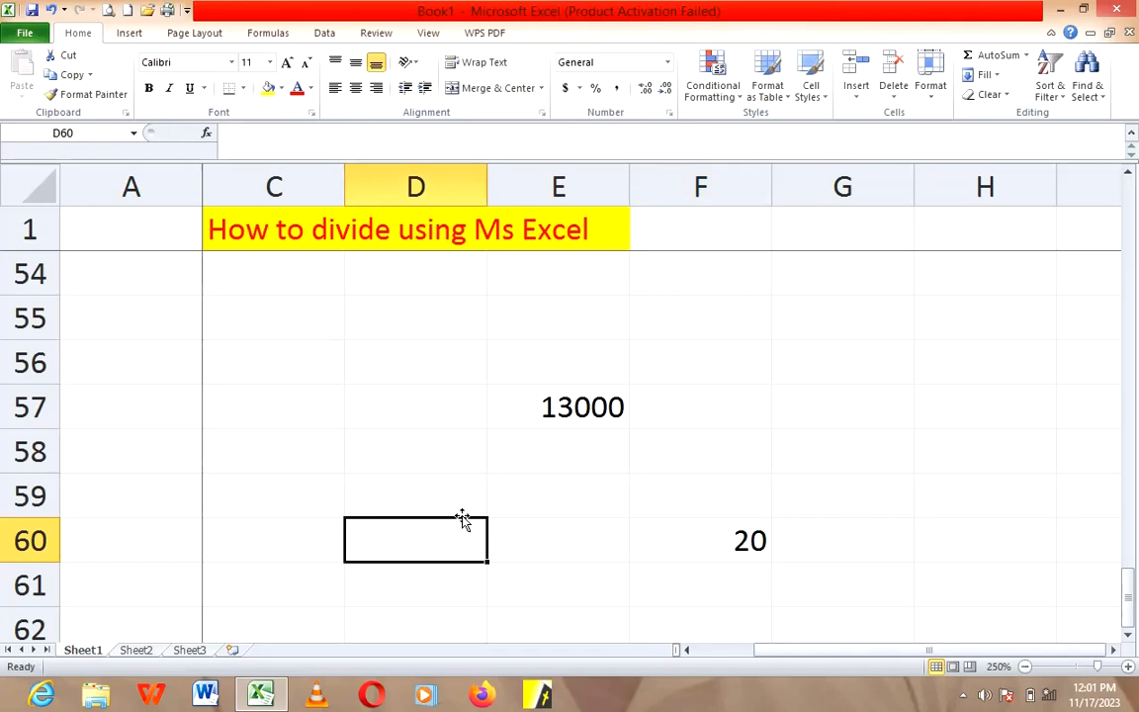
{"action": "type", "text": "="}
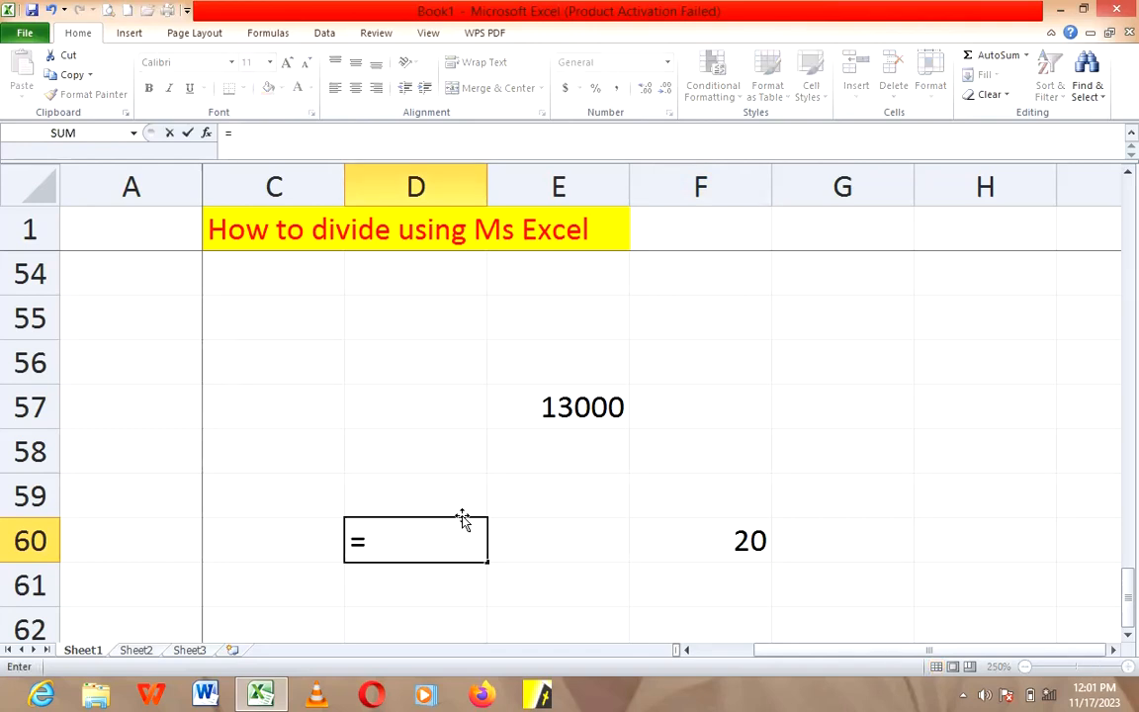
{"action": "left_click", "coordinate": [531, 401]}
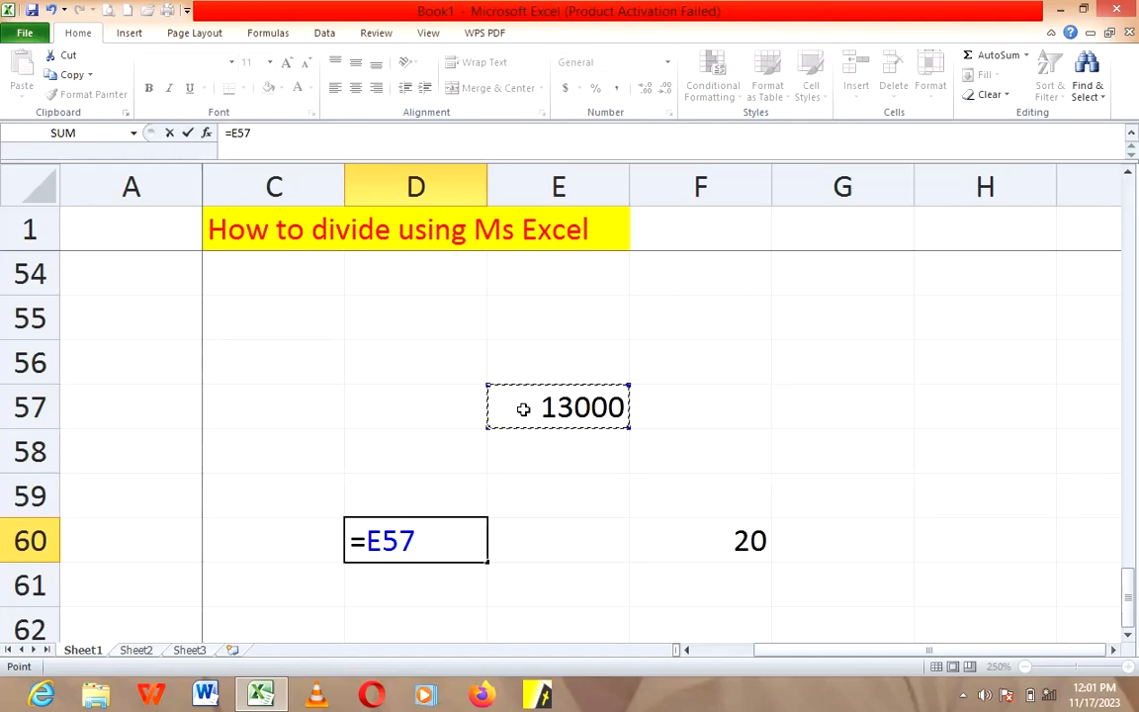
{"action": "type", "text": "/"}
{"action": "left_click", "coordinate": [715, 527]}
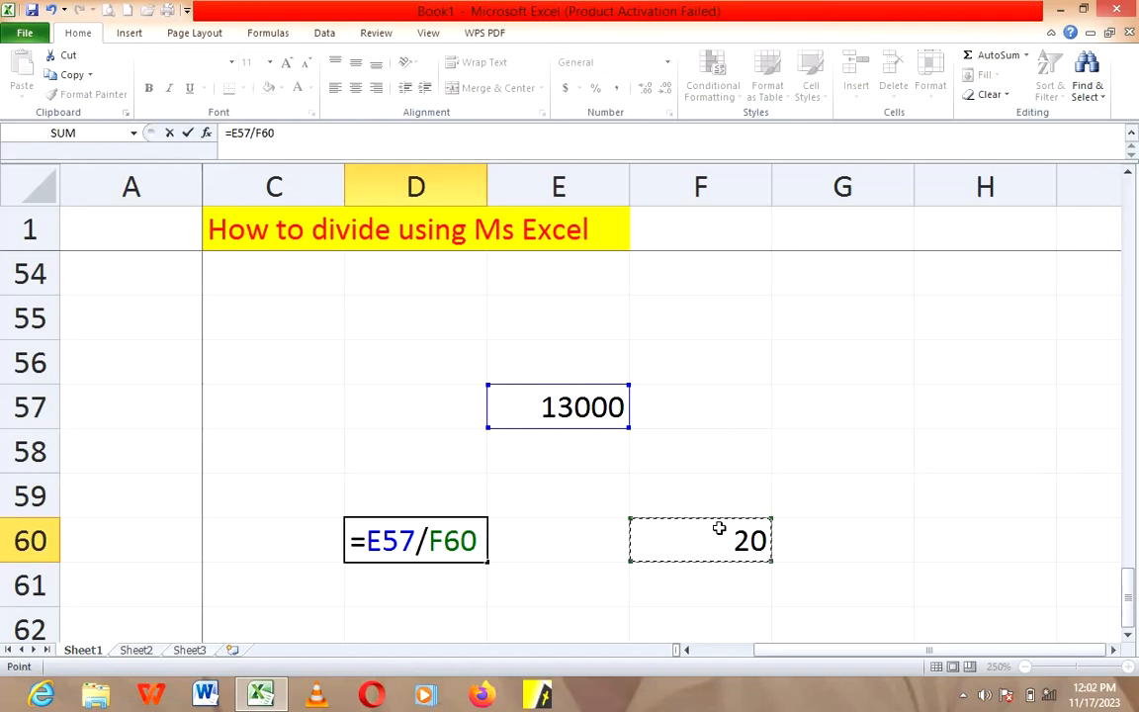
{"action": "key", "text": "Return"}
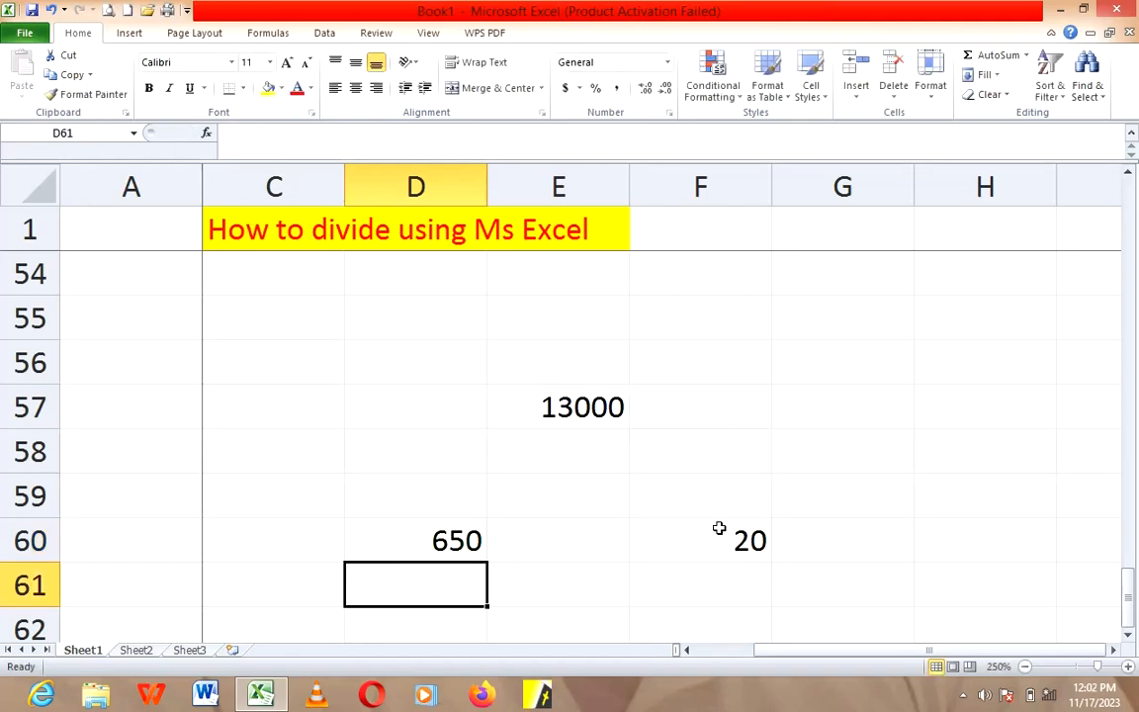
{"action": "left_click", "coordinate": [447, 541]}
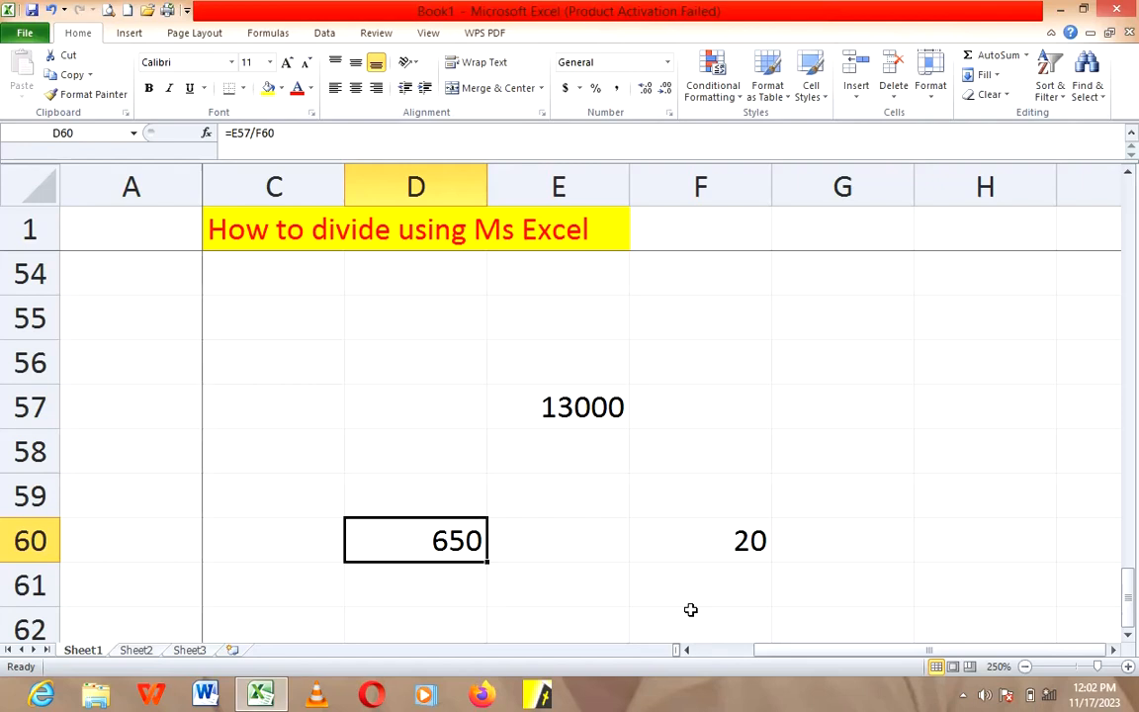
Step: Change the title in cell C1 to "How to get an average using Ms Excel" by replacing the word "divide"
{"action": "scroll", "coordinate": [690, 609], "scroll_direction": "down", "scroll_amount": 5}
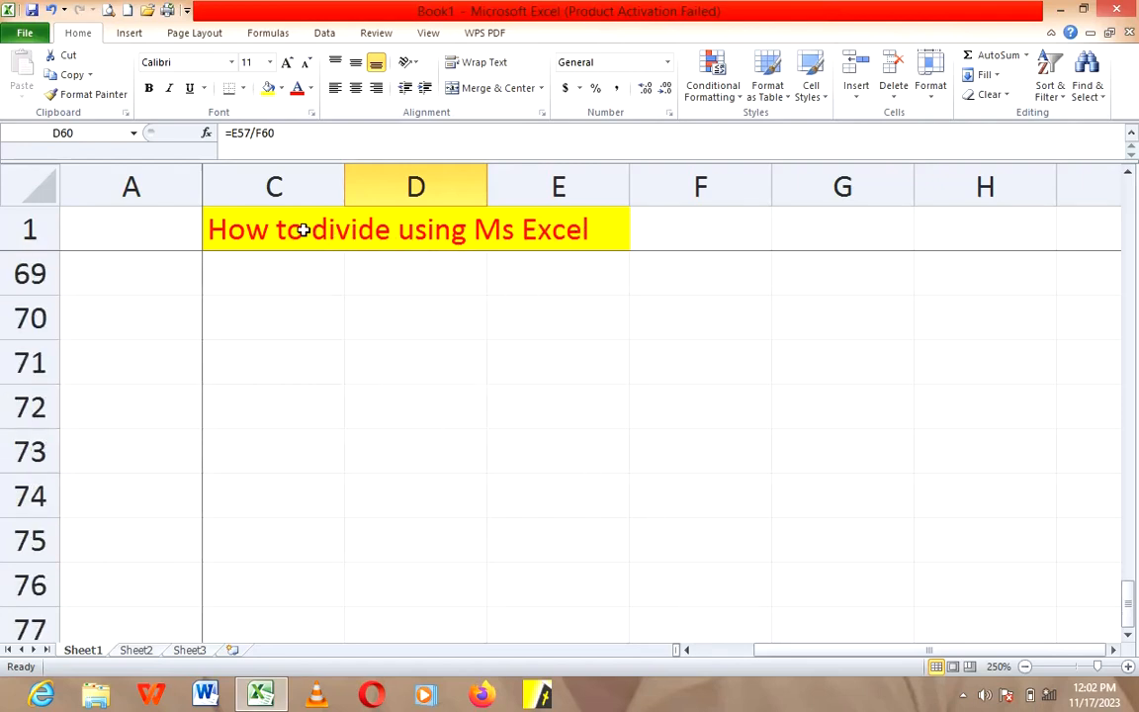
{"action": "left_click", "coordinate": [315, 229]}
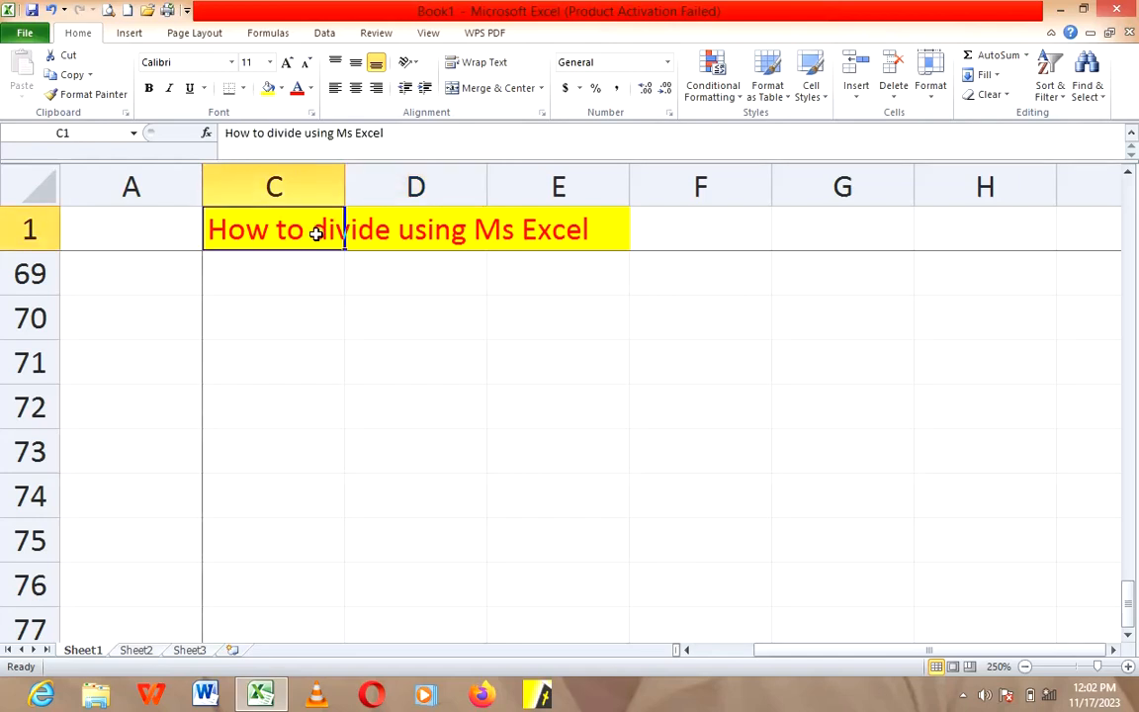
{"action": "double_click", "coordinate": [316, 231]}
{"action": "left_click_drag", "start_coordinate": [312, 233], "coordinate": [392, 234]}
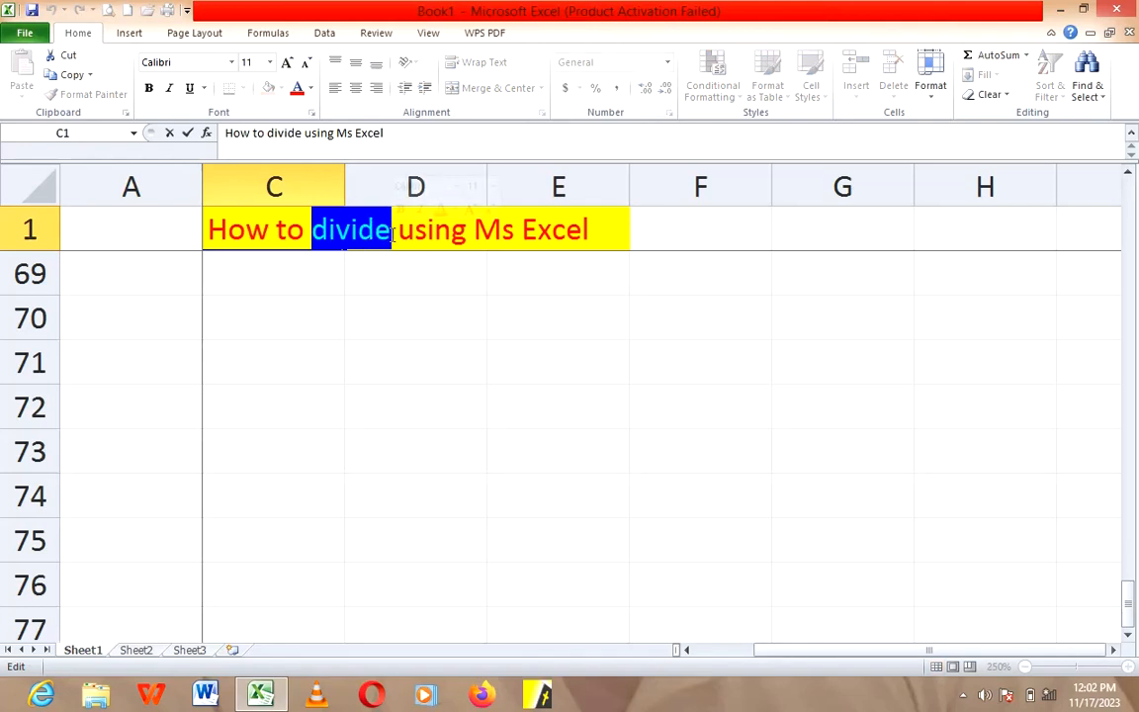
{"action": "type", "text": "gget"}
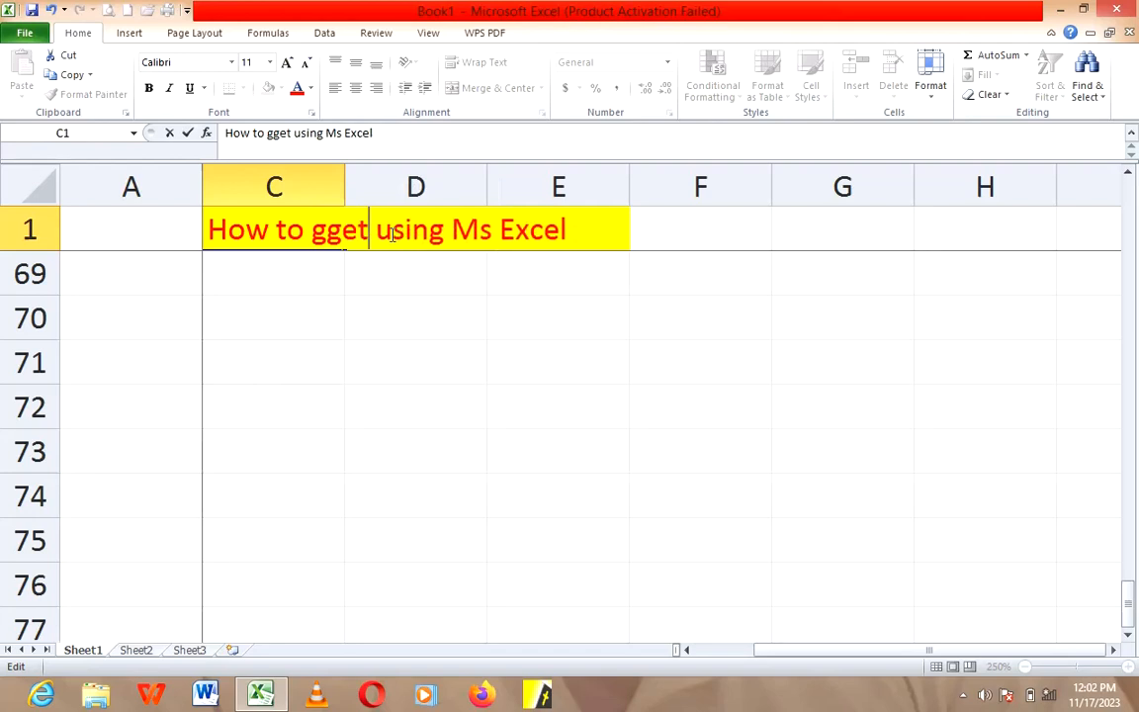
{"action": "key", "text": "BackSpace"}
{"action": "key", "text": "BackSpace"}
{"action": "key", "text": "BackSpace"}
{"action": "type", "text": "et and"}
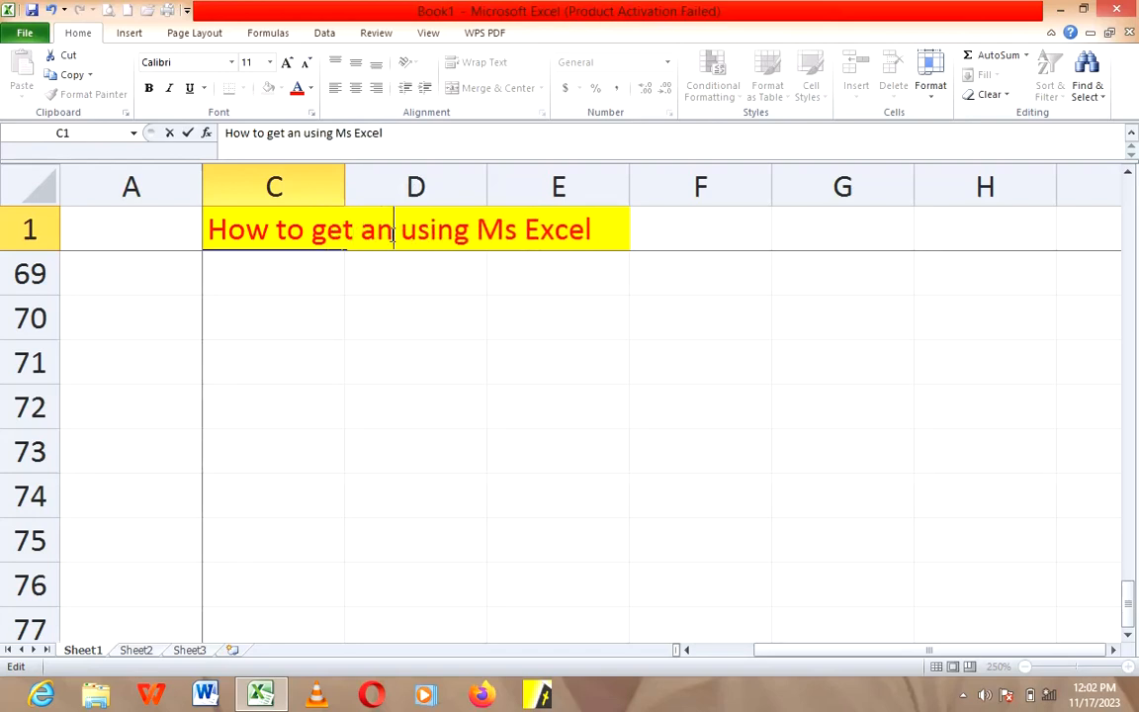
{"action": "key", "text": "BackSpace"}
{"action": "key", "text": "BackSpace"}
{"action": "type", "text": "avera"}
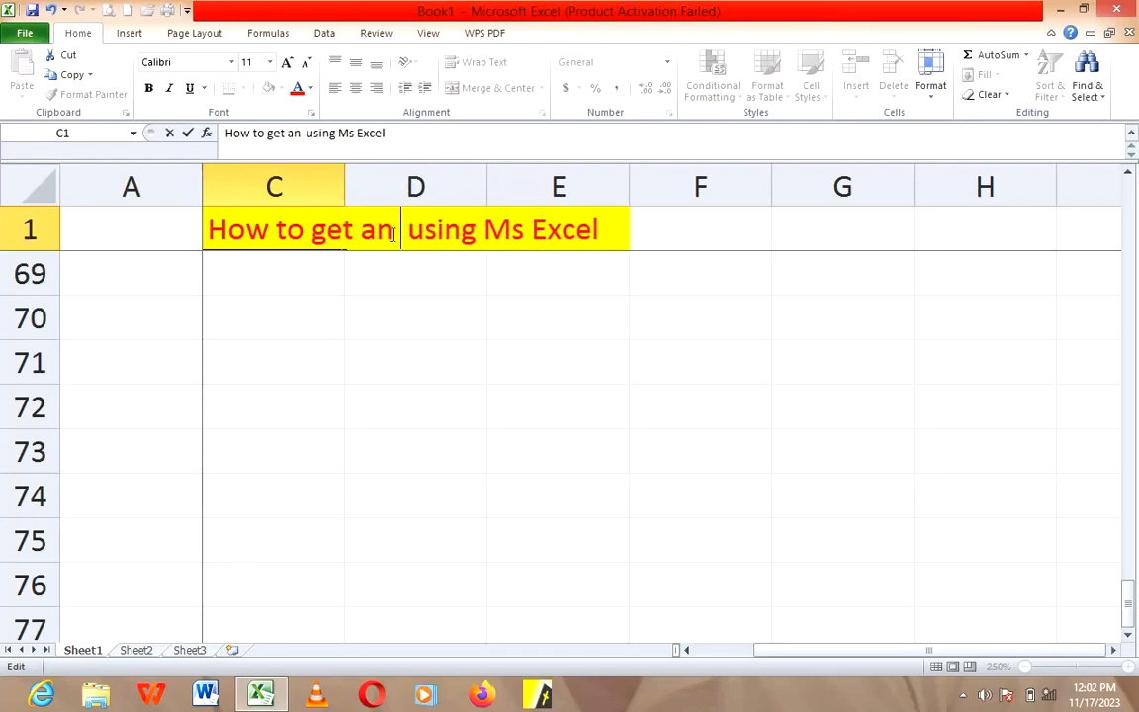
{"action": "type", "text": "ge"}
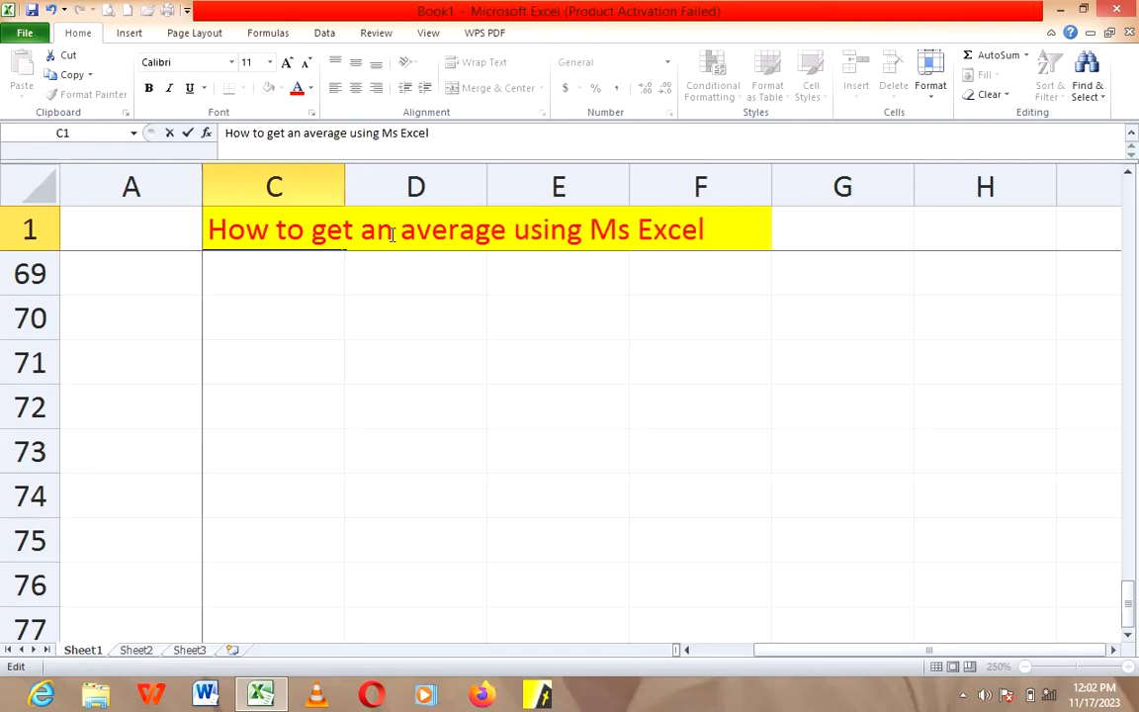
Step: Enter the first two averaging example numbers, 12 in cell D70 and 87 in cell F74
{"action": "left_click", "coordinate": [451, 322]}
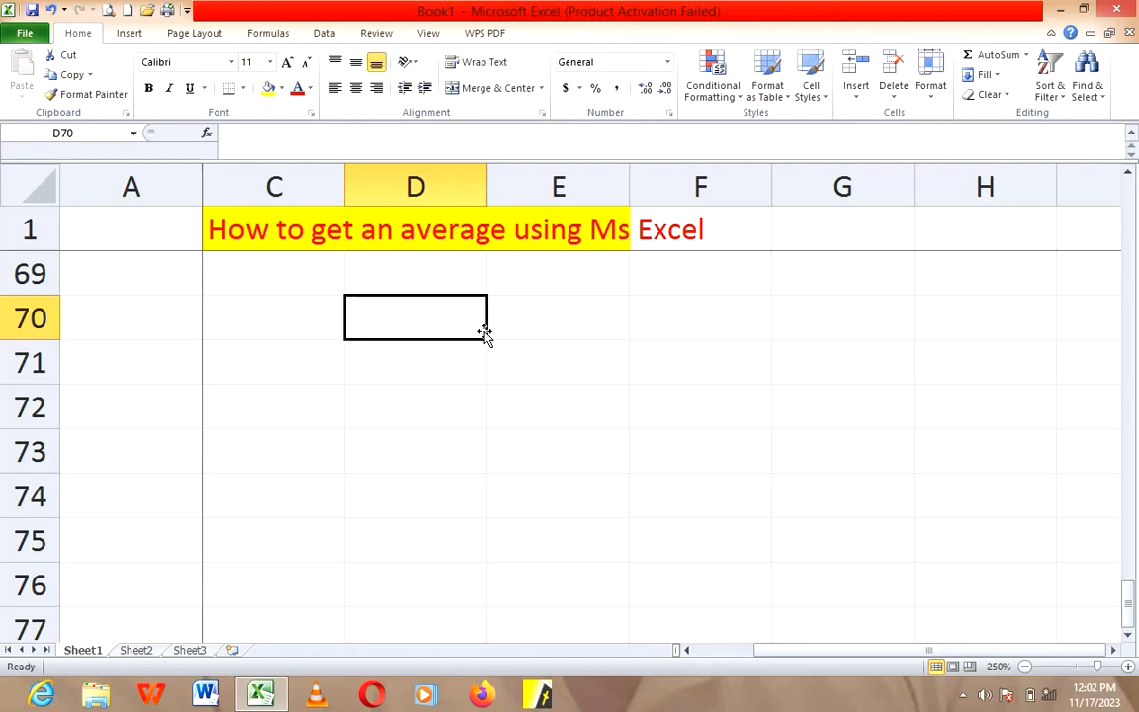
{"action": "type", "text": "12"}
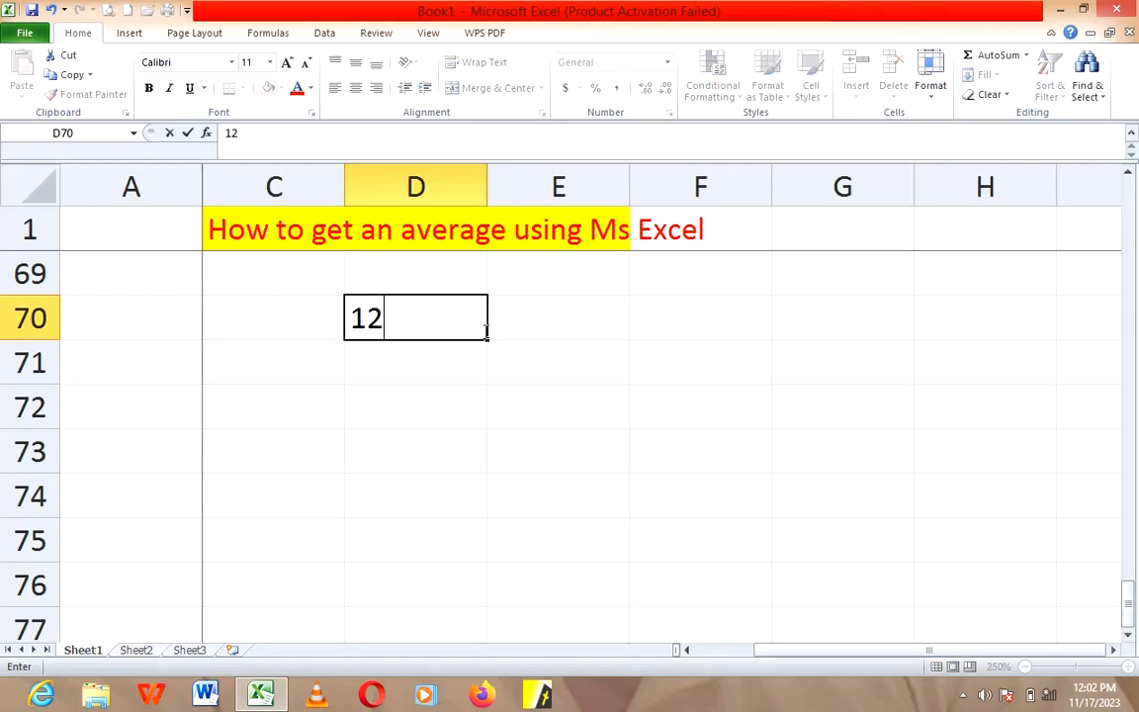
{"action": "key", "text": "Tab"}
{"action": "key", "text": "Down"}
{"action": "key", "text": "Down"}
{"action": "key", "text": "Down"}
{"action": "key", "text": "Right"}
{"action": "key", "text": "Down"}
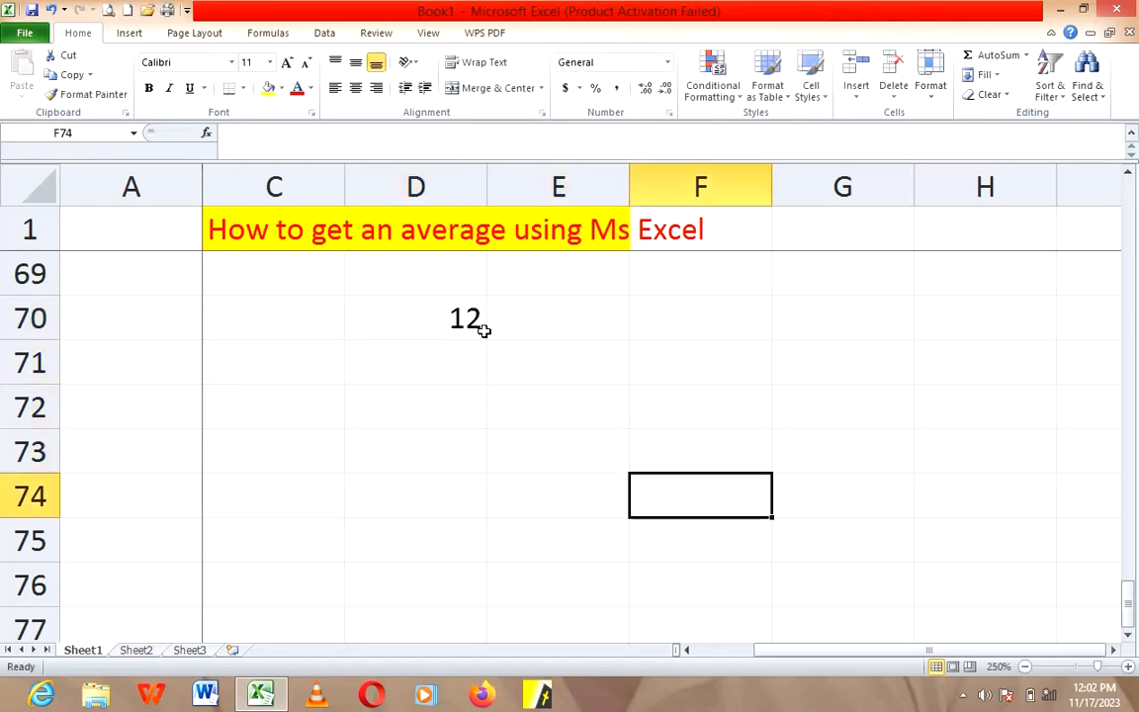
{"action": "type", "text": "87"}
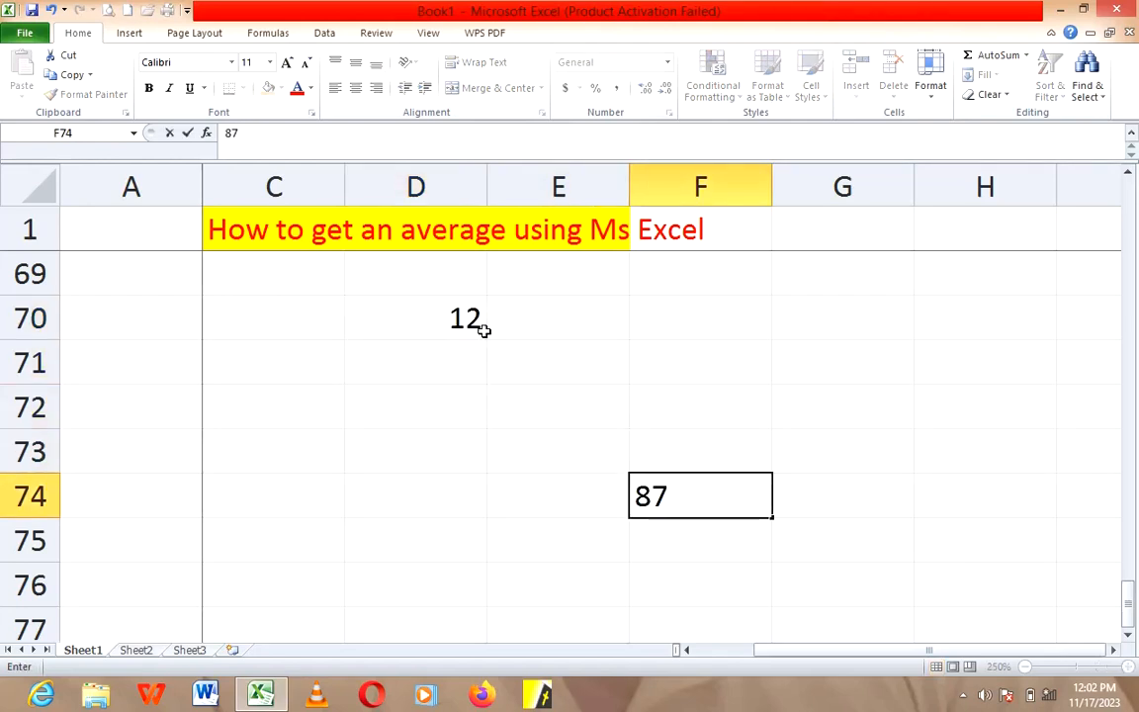
Step: Enter two more averaging example numbers, 98 in cell G71 and 76 in cell D73
{"action": "key", "text": "Tab"}
{"action": "key", "text": "Up"}
{"action": "key", "text": "Up"}
{"action": "key", "text": "Up"}
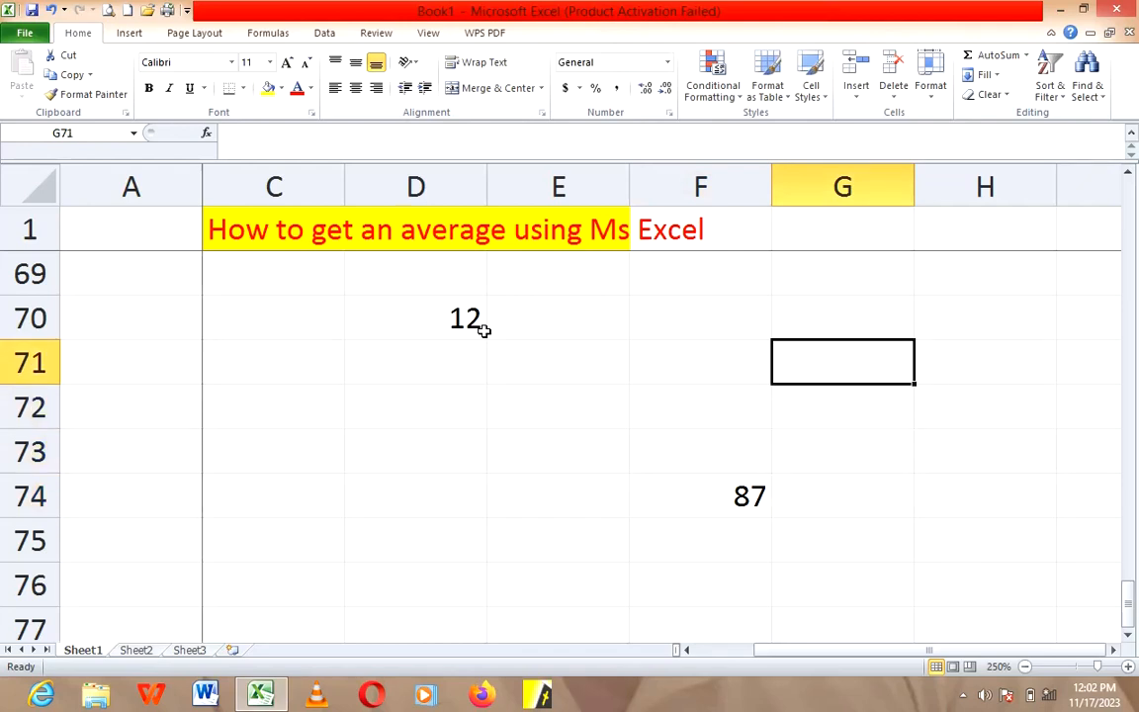
{"action": "type", "text": "98"}
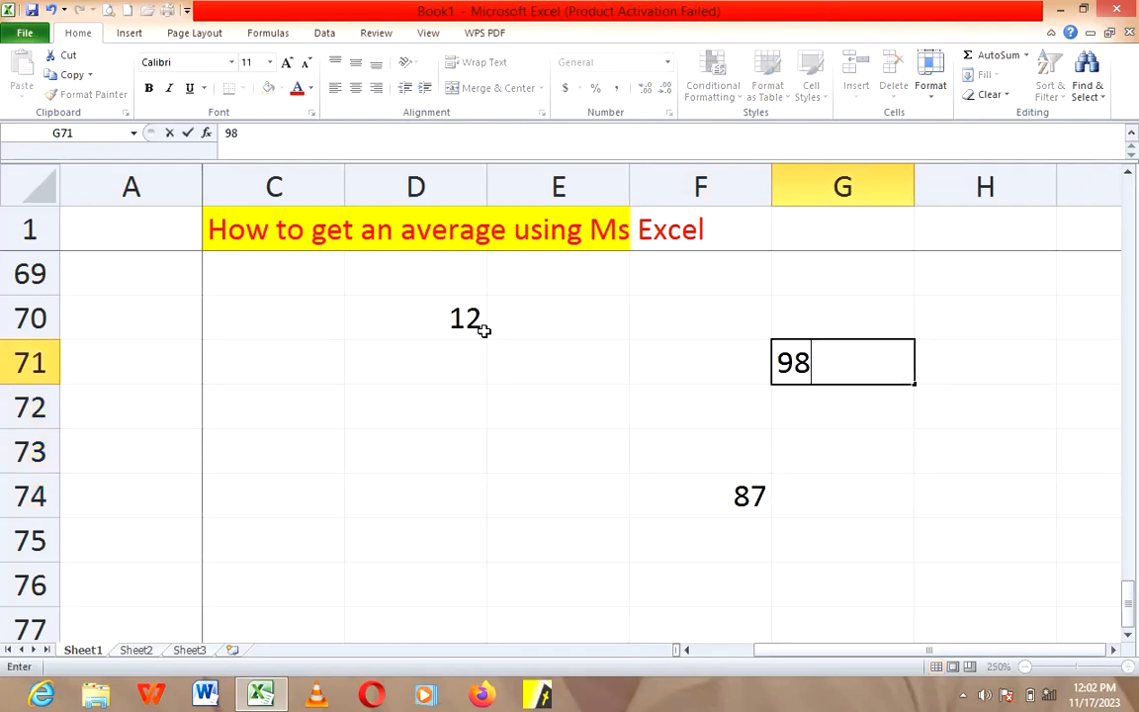
{"action": "key", "text": "Return"}
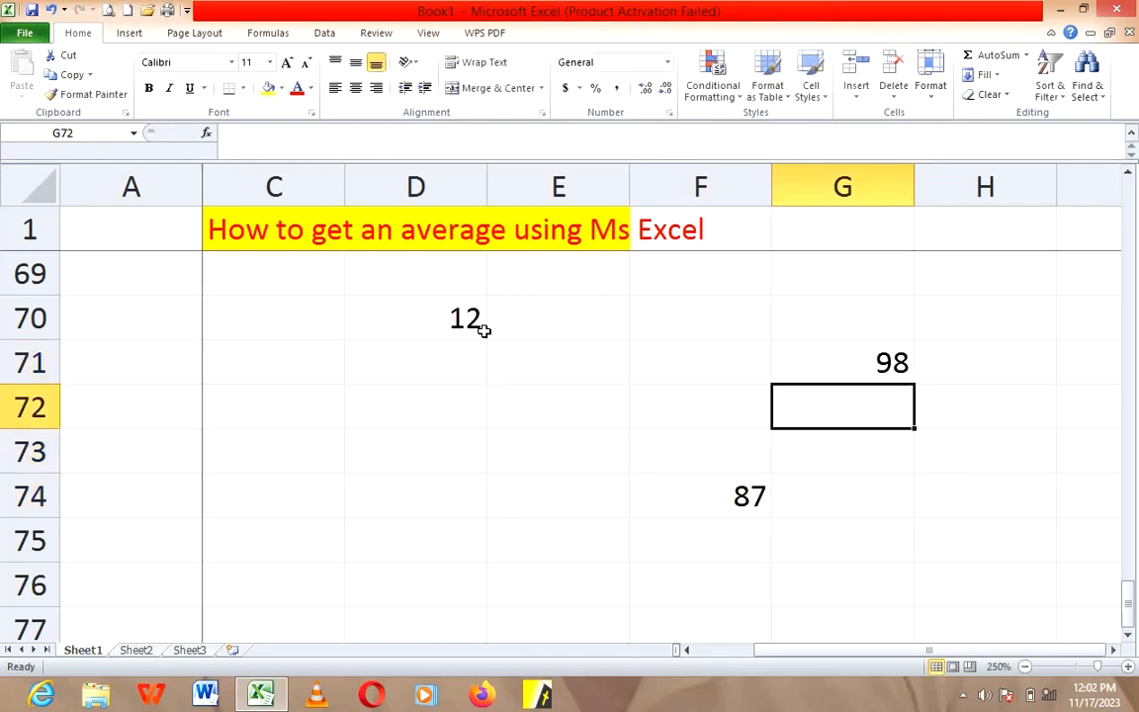
{"action": "key", "text": "Left"}
{"action": "key", "text": "Left"}
{"action": "key", "text": "Down"}
{"action": "key", "text": "Left"}
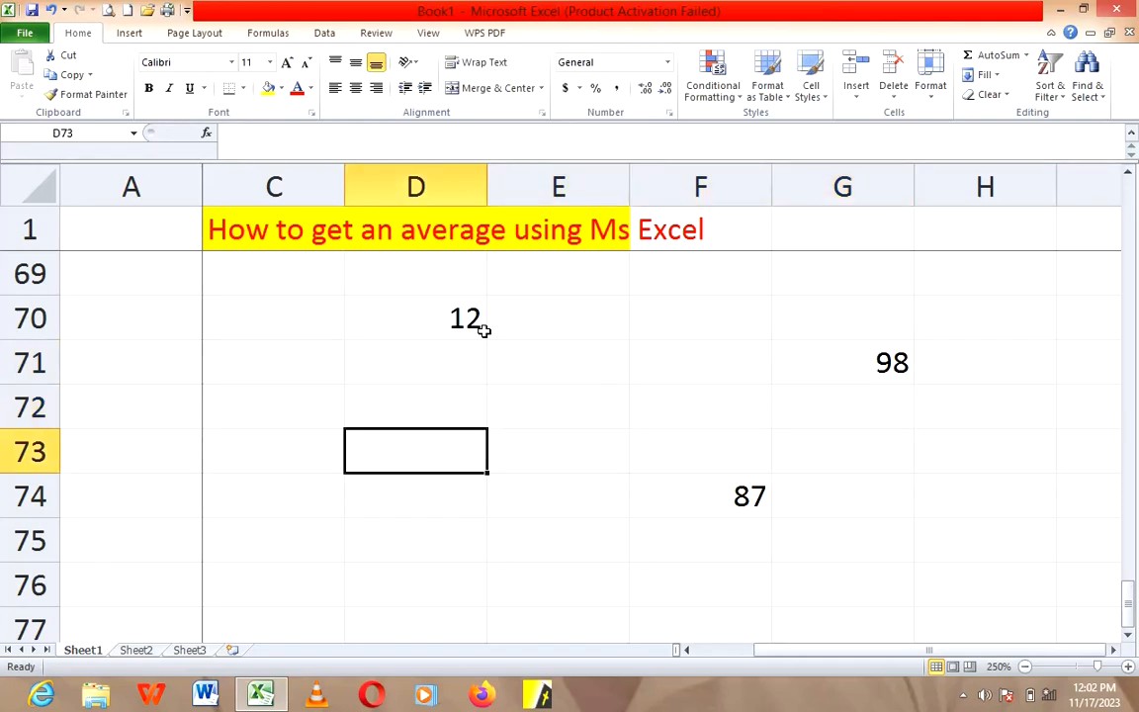
{"action": "type", "text": "76"}
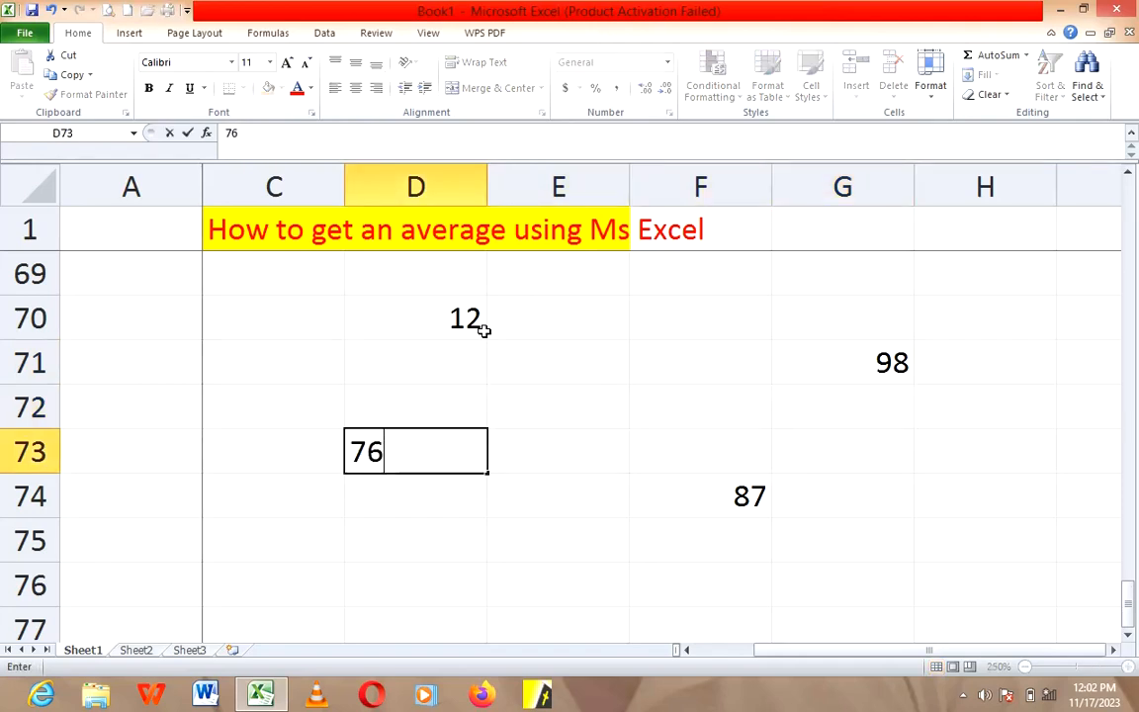
Step: Enter the formula =AVERAGE(D70,D73,G71,F74) in cell D75 to average the four scattered numbers, and review it in the cell
{"action": "left_click", "coordinate": [471, 529]}
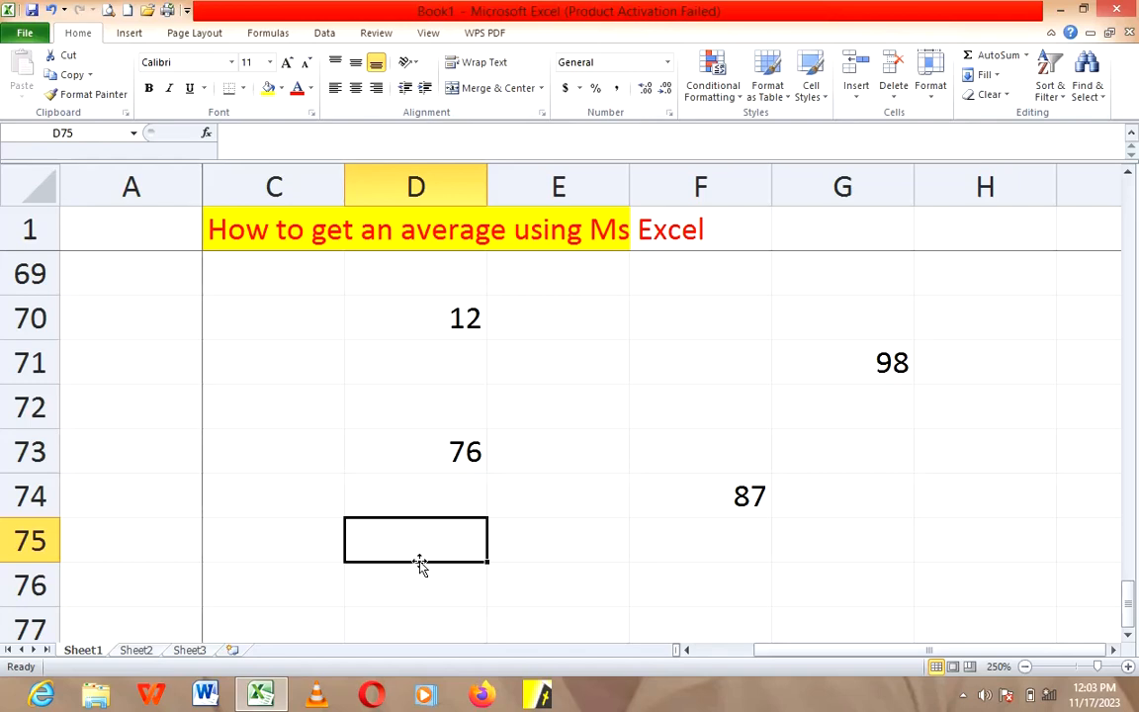
{"action": "type", "text": "="}
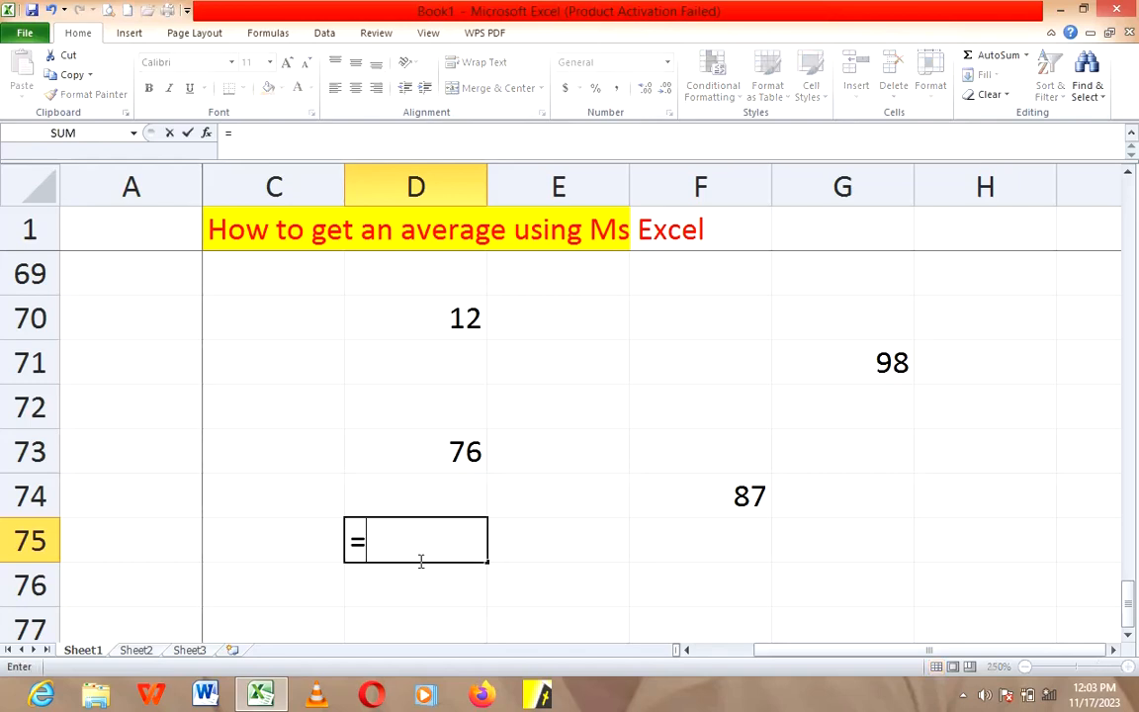
{"action": "type", "text": "ave"}
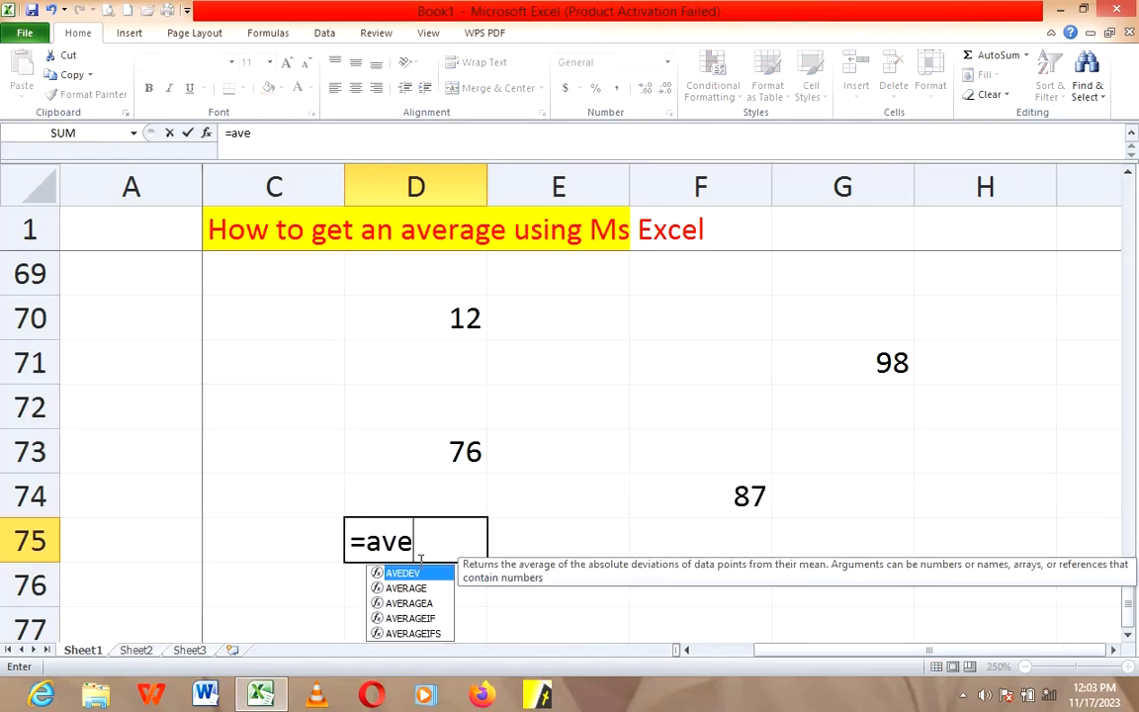
{"action": "type", "text": "rage"}
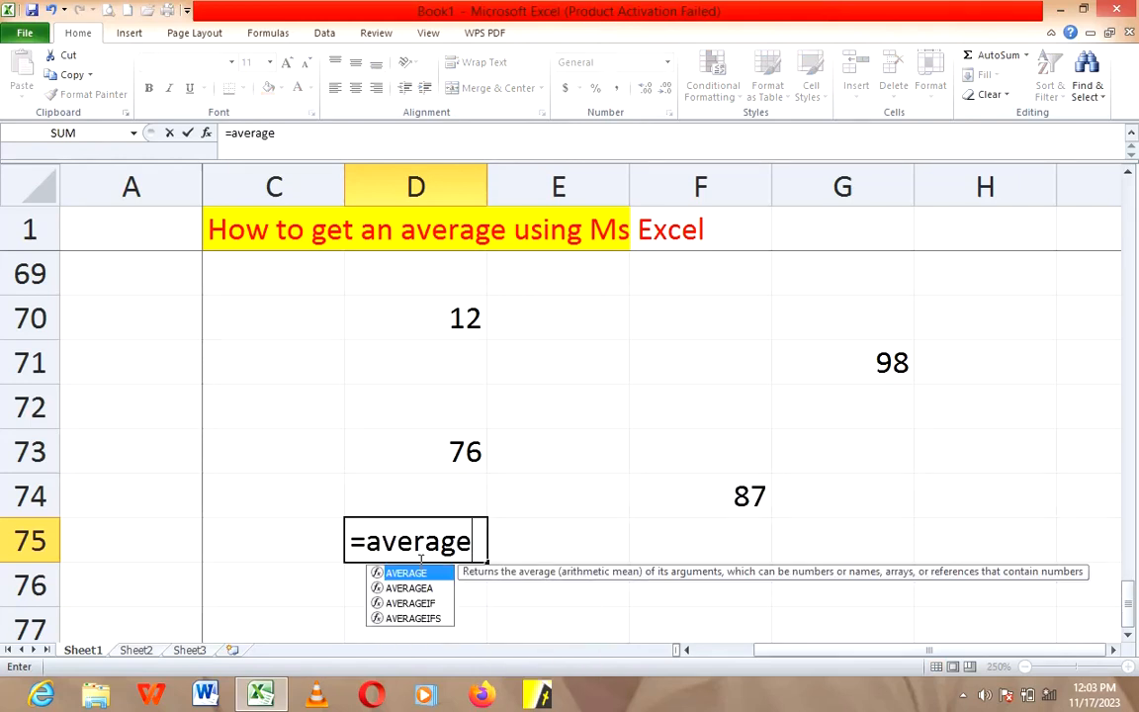
{"action": "type", "text": "("}
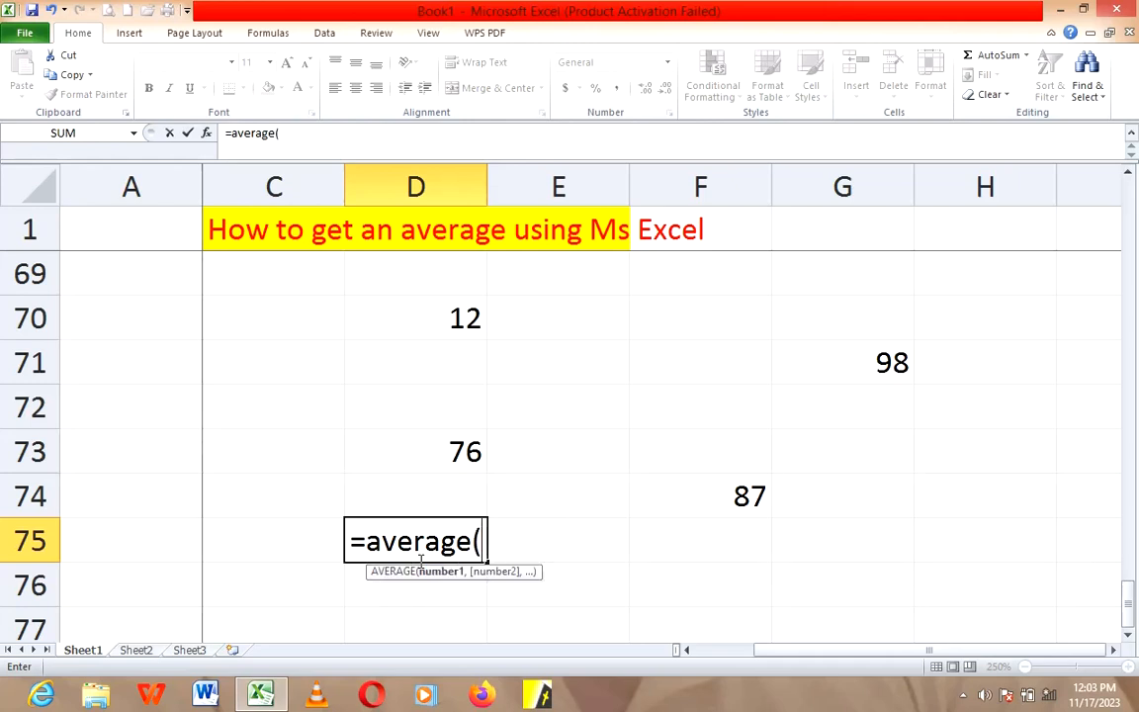
{"action": "left_click", "coordinate": [431, 318]}
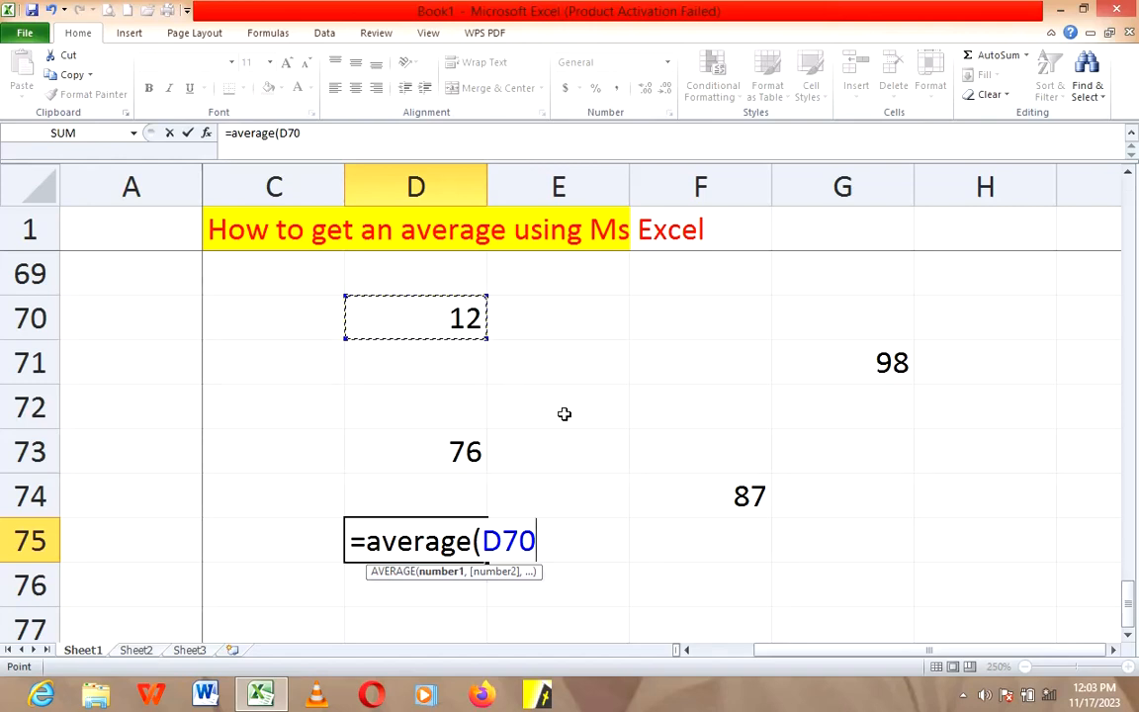
{"action": "type", "text": ","}
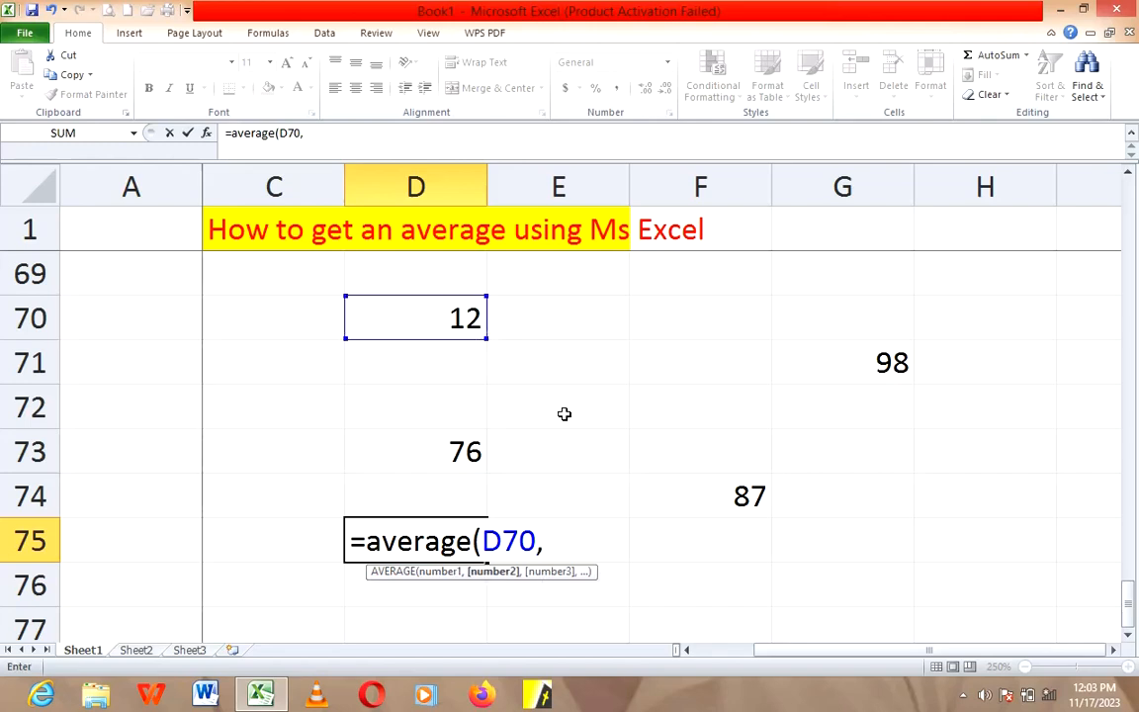
{"action": "left_click", "coordinate": [445, 450]}
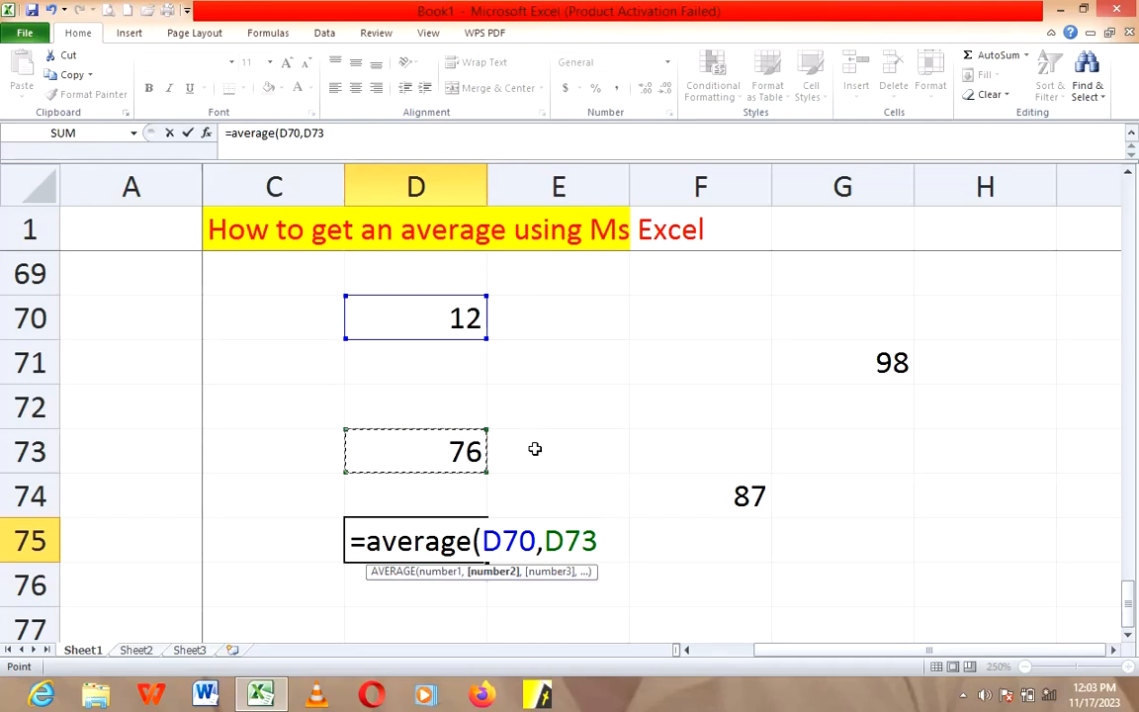
{"action": "type", "text": ","}
{"action": "left_click", "coordinate": [834, 364]}
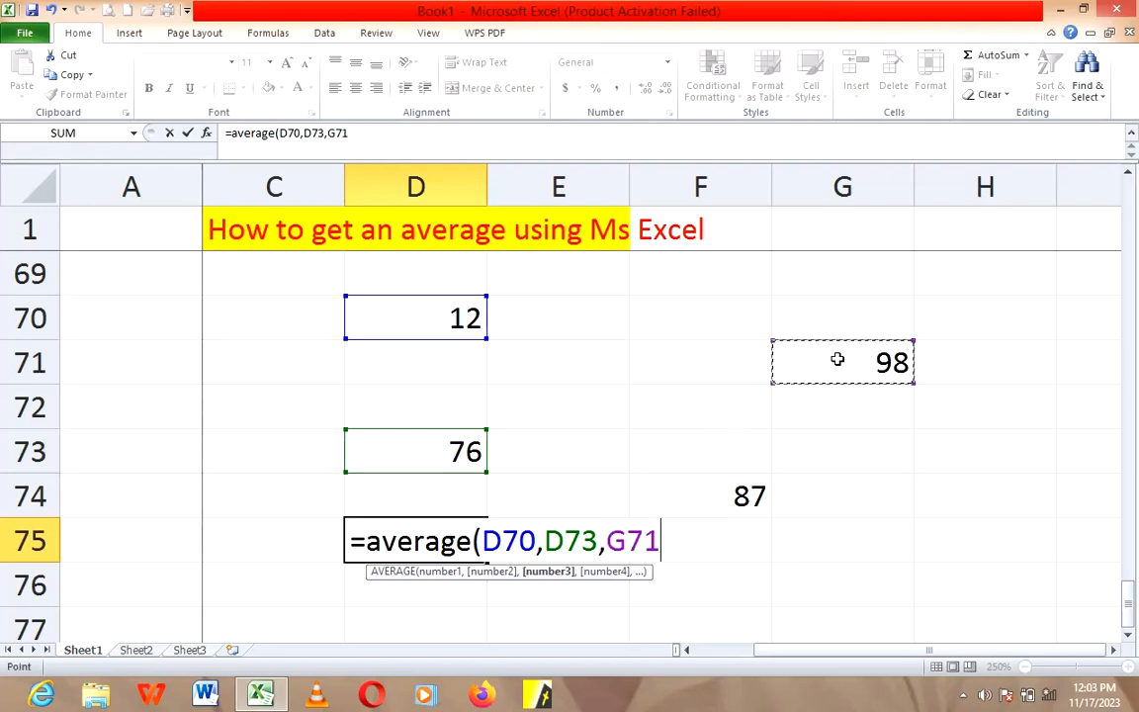
{"action": "type", "text": ","}
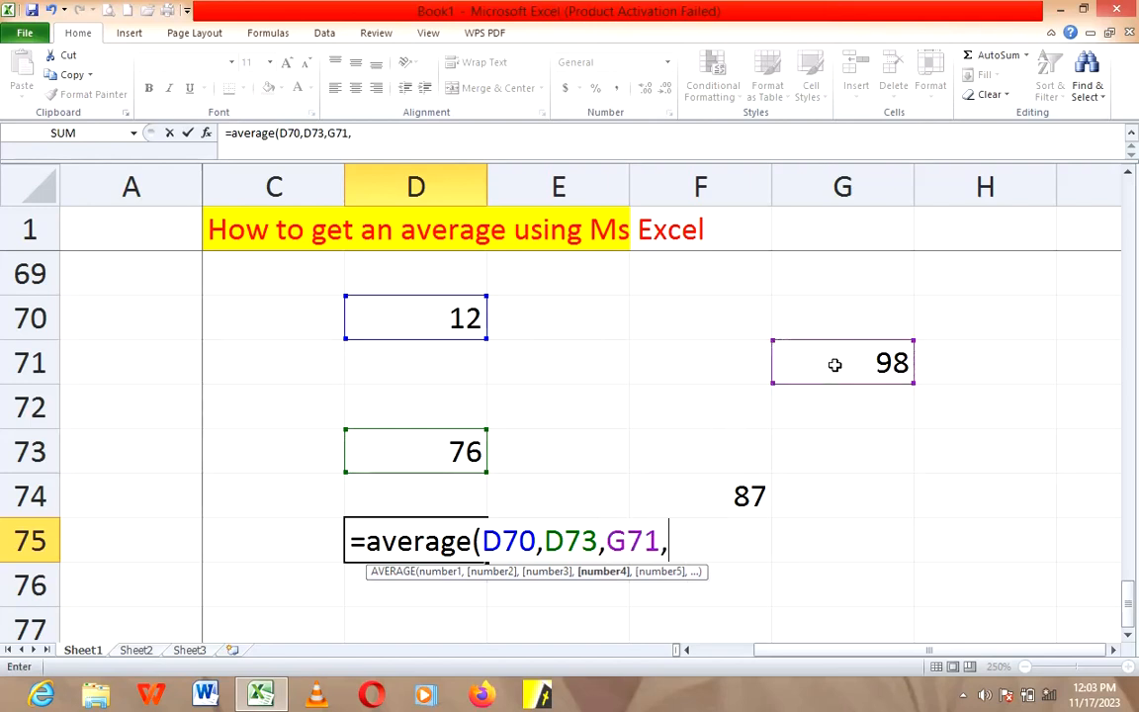
{"action": "left_click", "coordinate": [717, 495]}
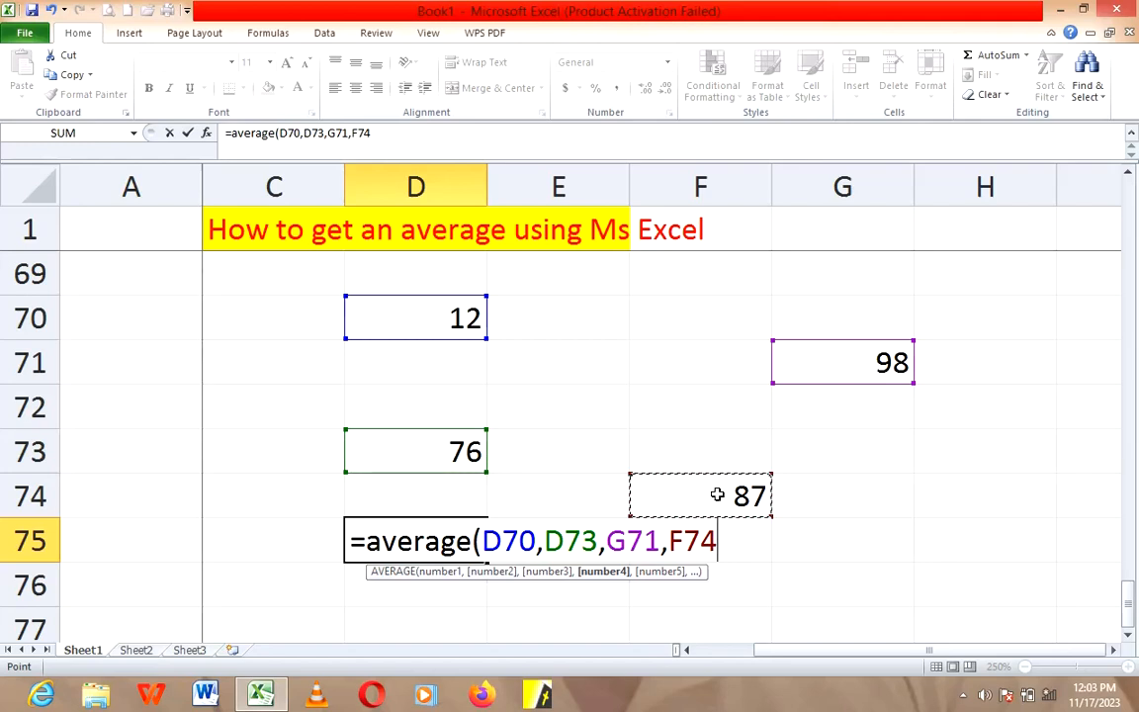
{"action": "type", "text": ")"}
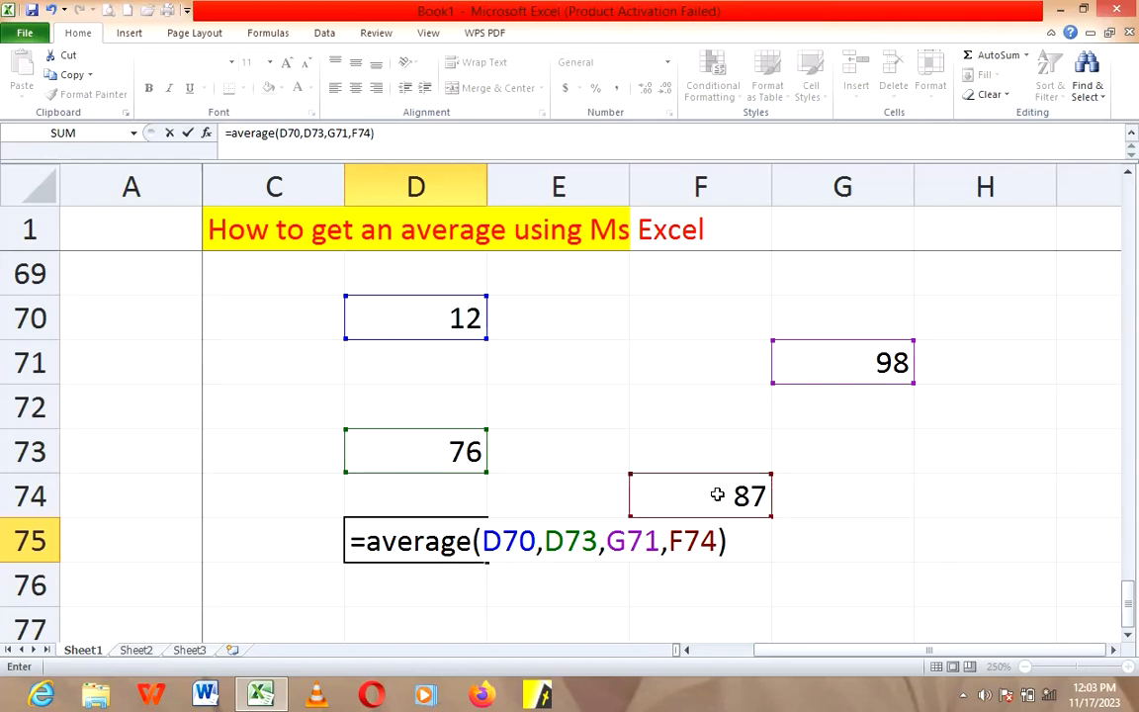
{"action": "key", "text": "Return"}
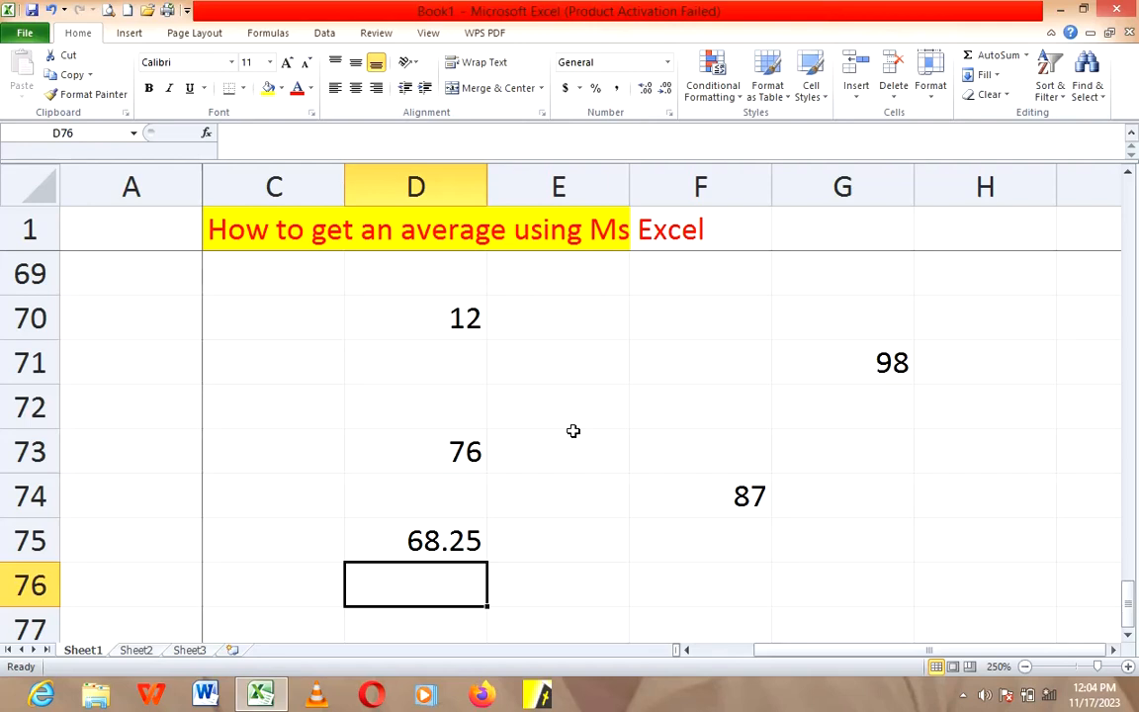
{"action": "double_click", "coordinate": [449, 542]}
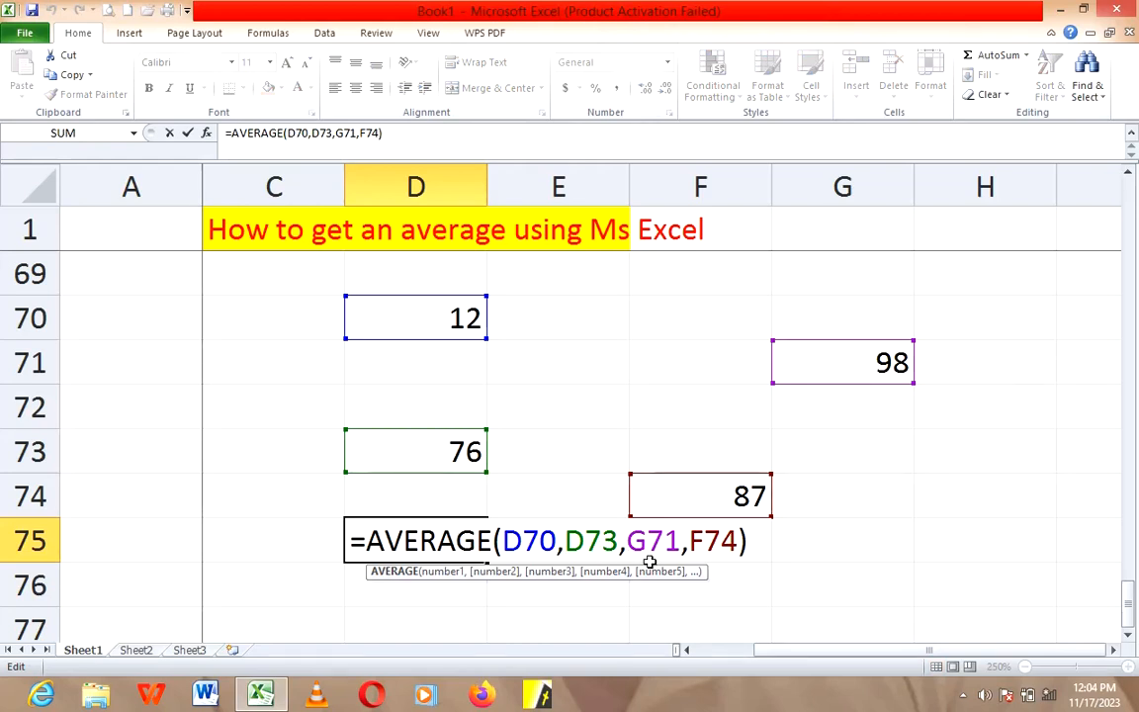
{"action": "key", "text": "Return"}
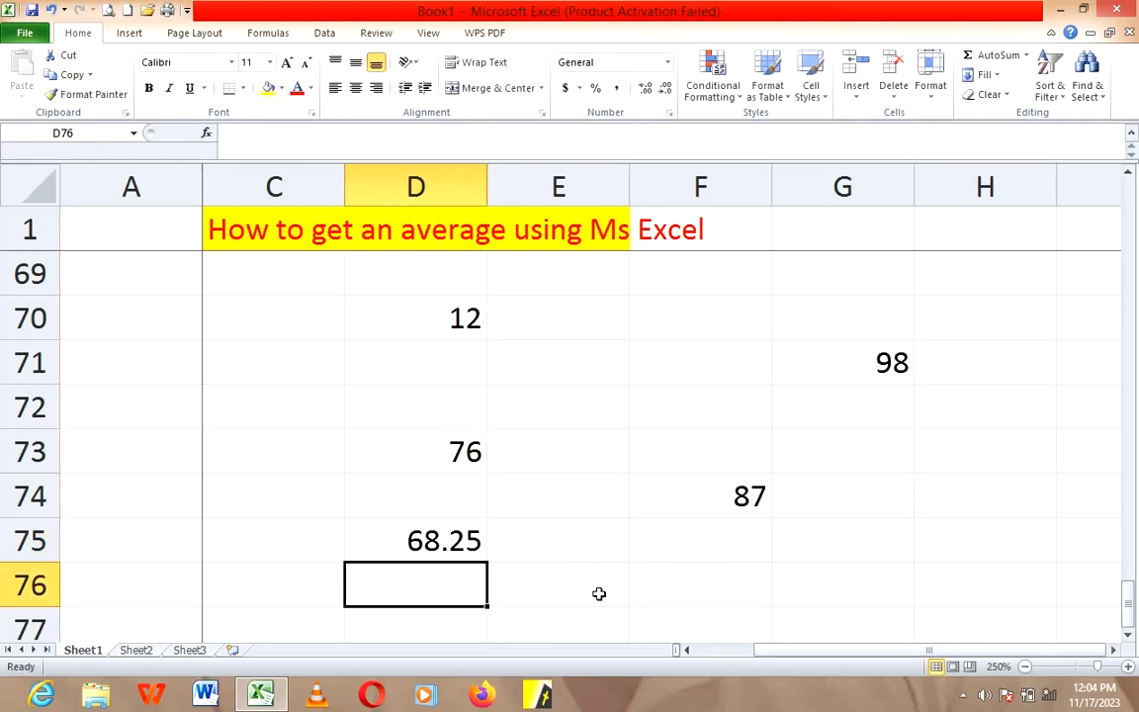
Step: Enter a column of new example numbers, 56, 89, 67, 43, 23 and 87, in cells D85 to D90
{"action": "scroll", "coordinate": [597, 599], "scroll_direction": "down", "scroll_amount": 5}
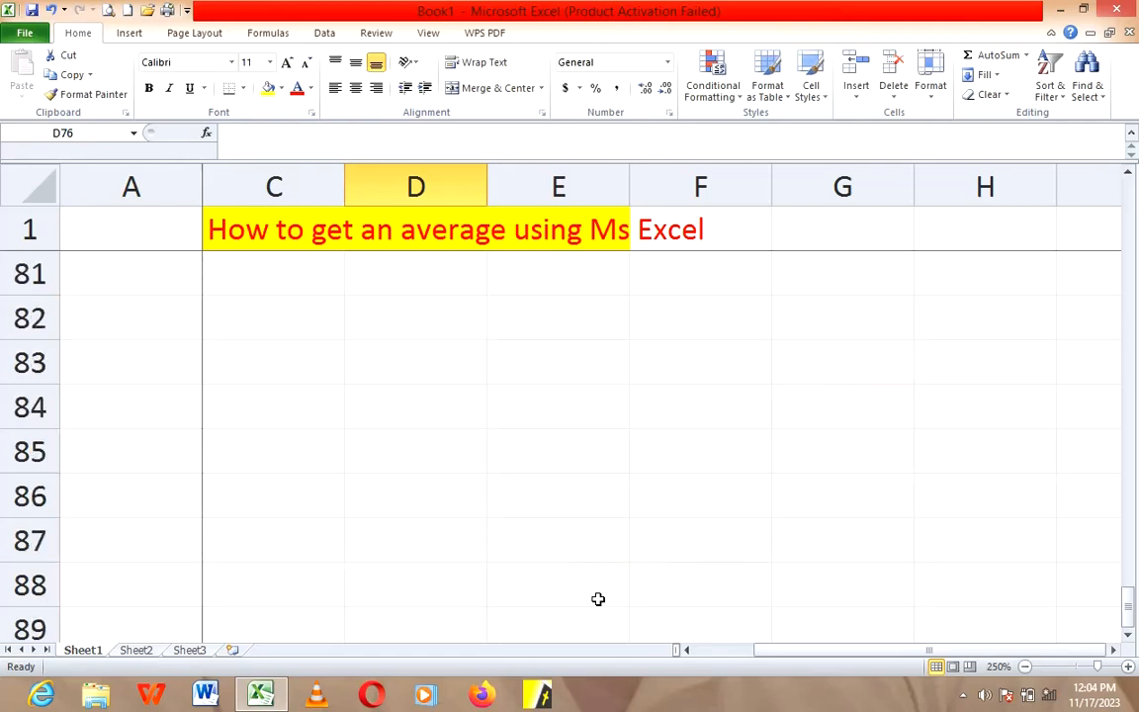
{"action": "left_click", "coordinate": [402, 328]}
{"action": "type", "text": "56"}
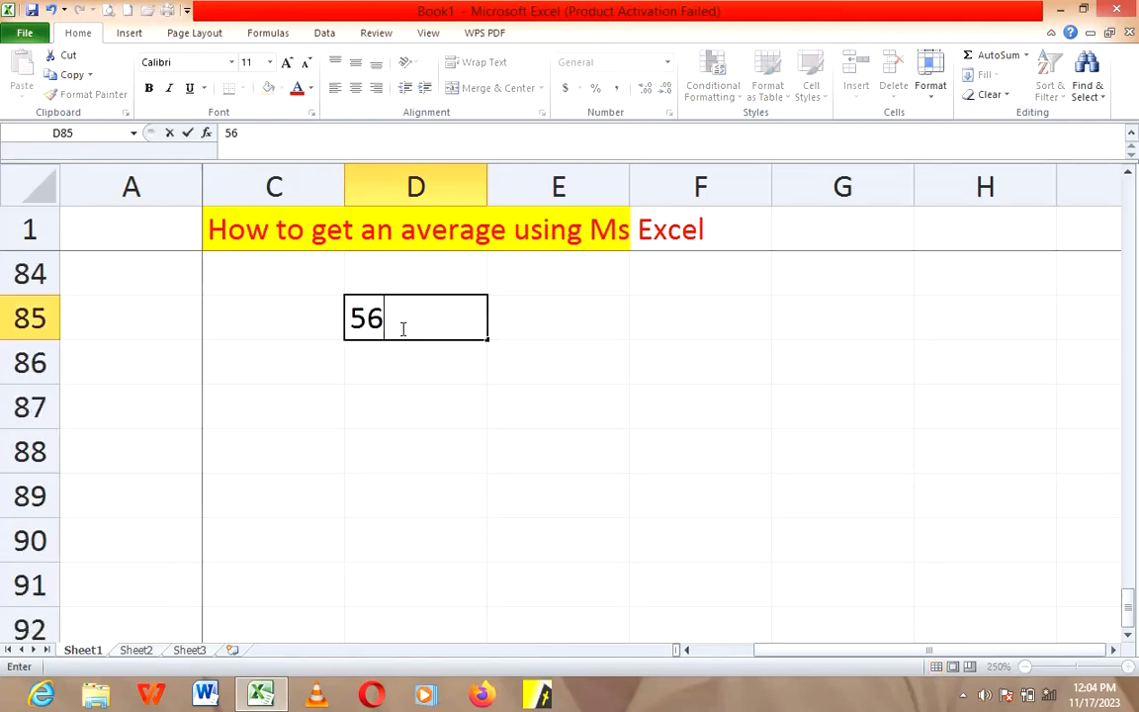
{"action": "key", "text": "Return"}
{"action": "type", "text": "89"}
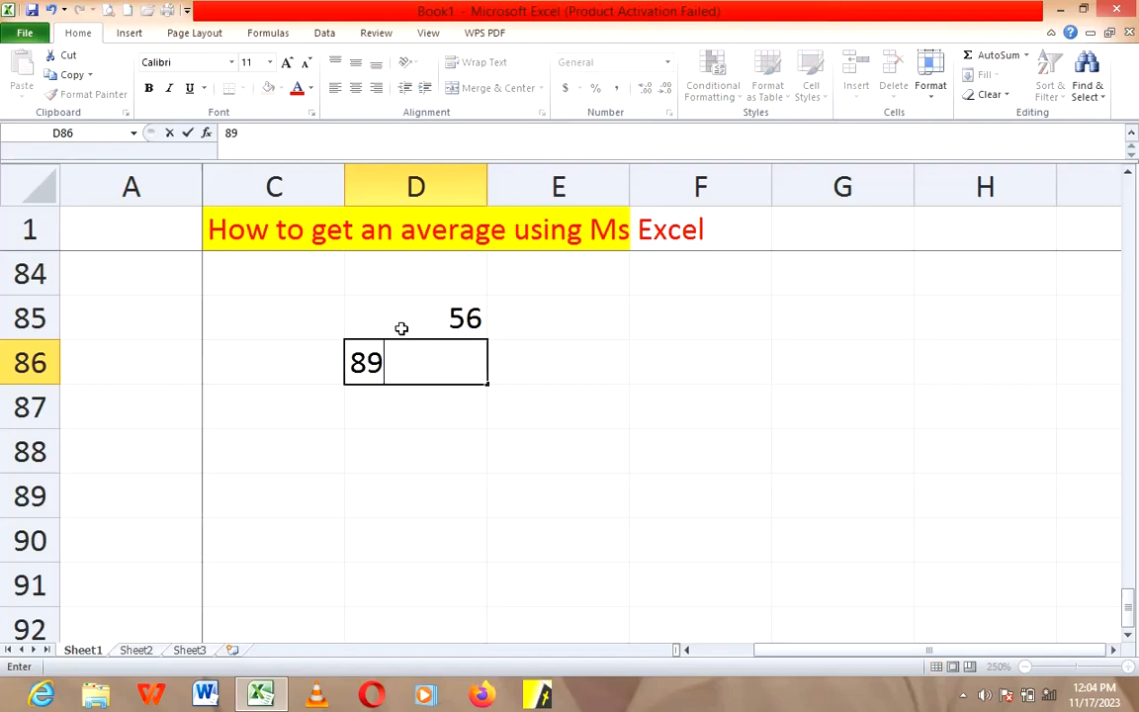
{"action": "key", "text": "Return"}
{"action": "type", "text": "67"}
{"action": "key", "text": "Return"}
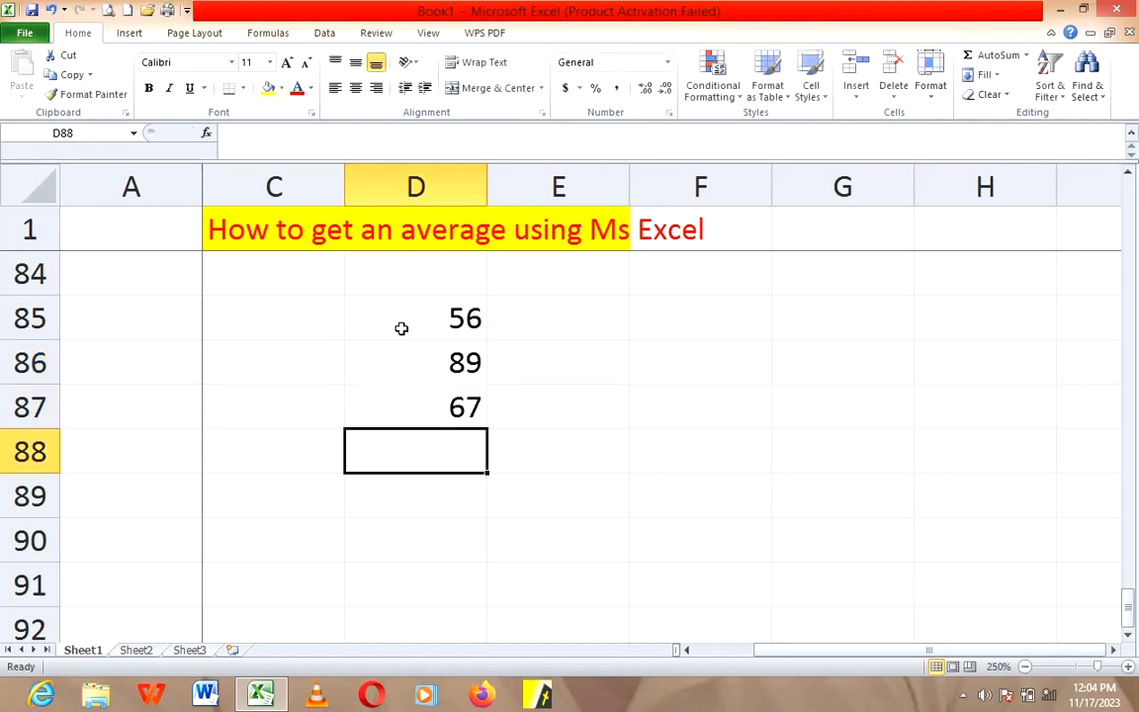
{"action": "type", "text": "43"}
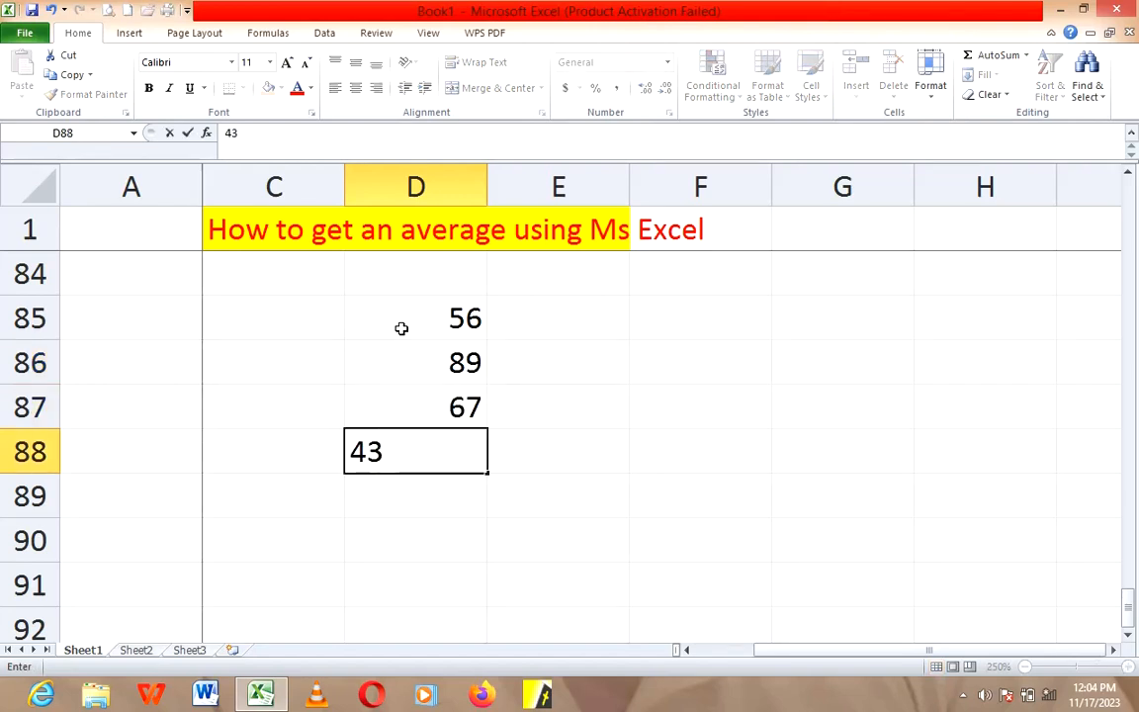
{"action": "key", "text": "Return"}
{"action": "type", "text": "23"}
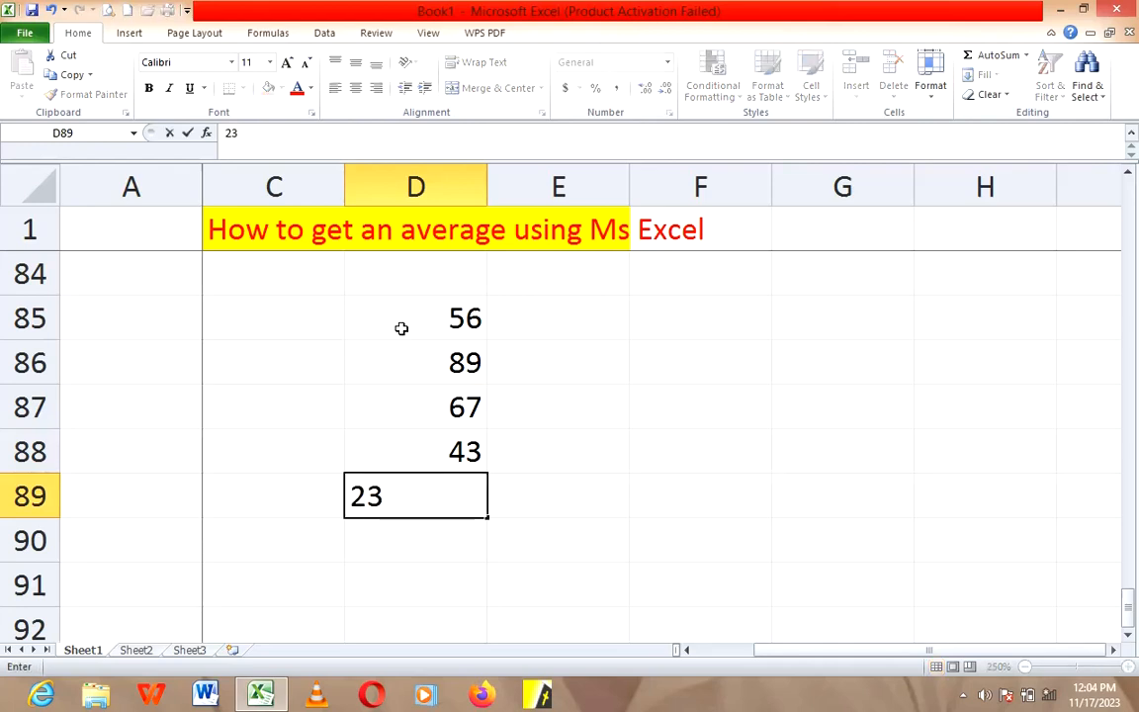
{"action": "key", "text": "Return"}
{"action": "type", "text": "87"}
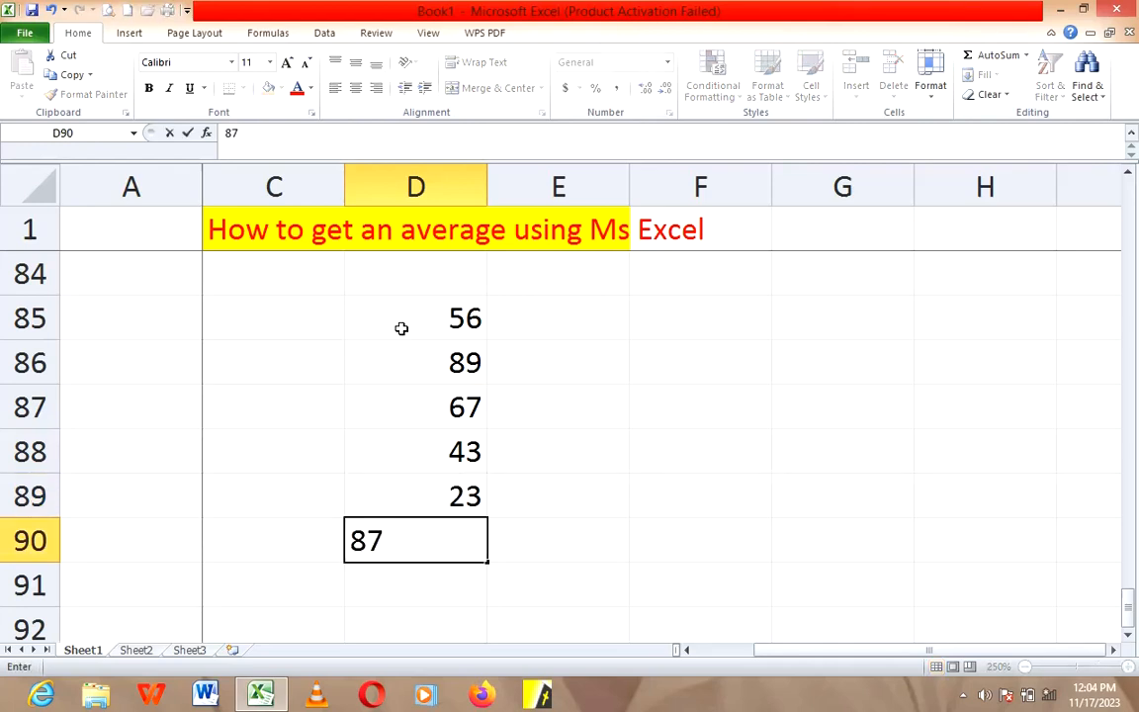
{"action": "left_click", "coordinate": [512, 526]}
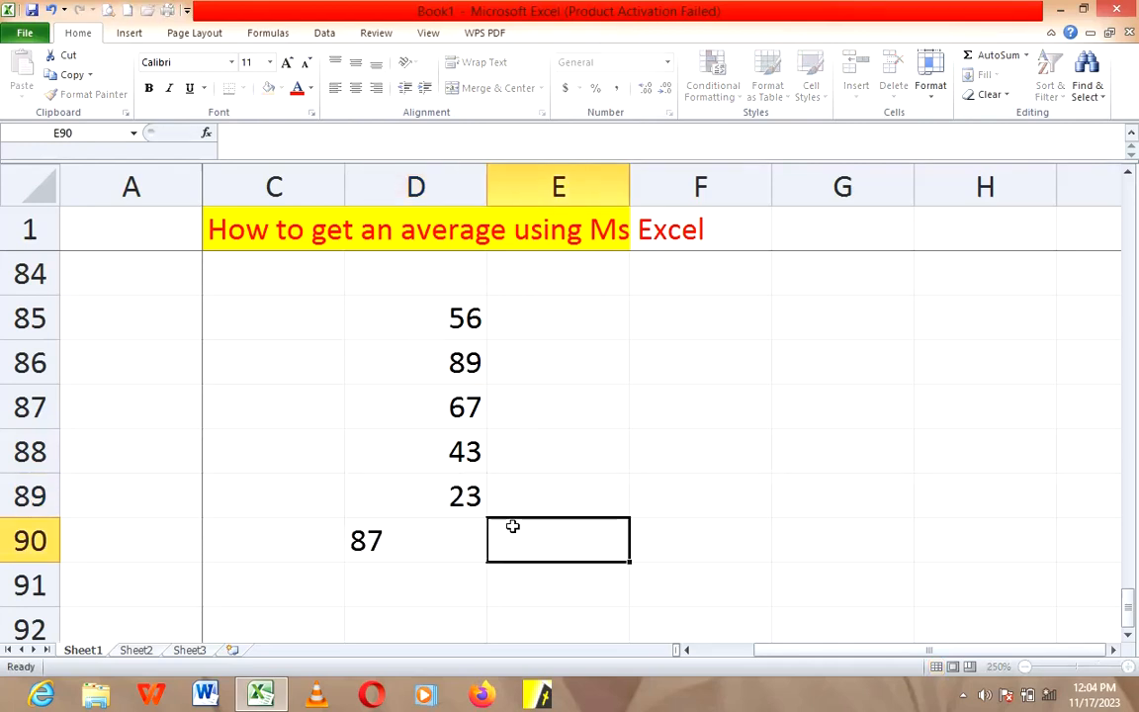
Step: Enter the formula =AVERAGE(D85:D90) in cell G90 to average the whole column of numbers
{"action": "left_click", "coordinate": [780, 539]}
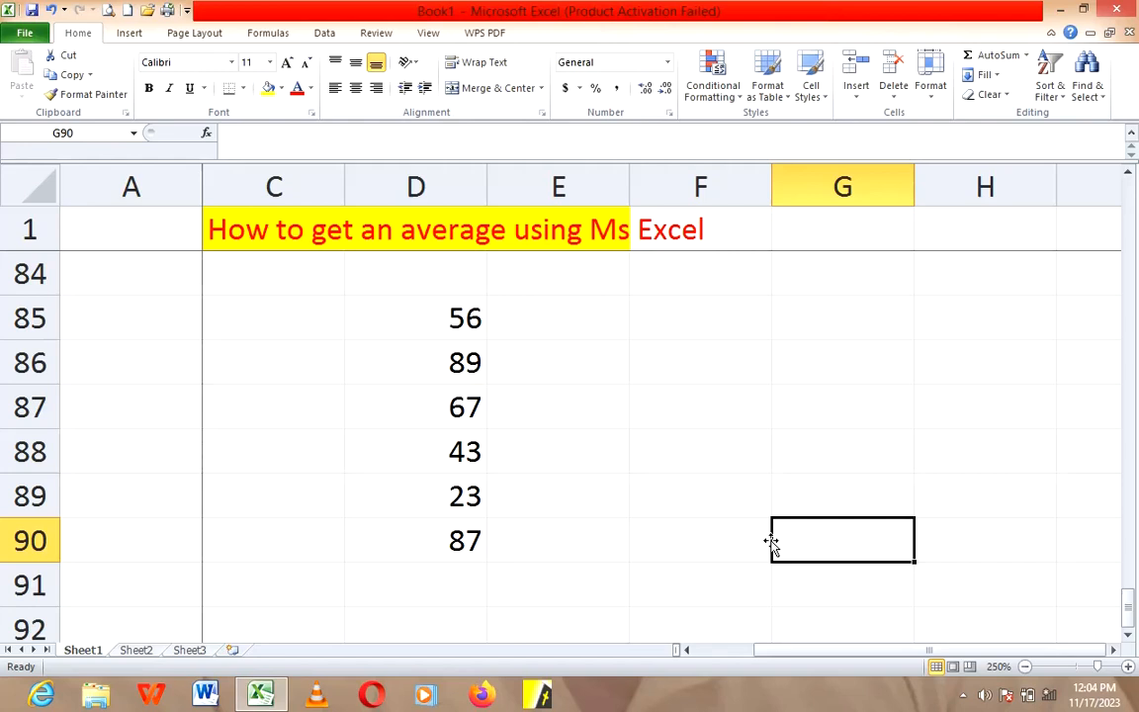
{"action": "type", "text": "="}
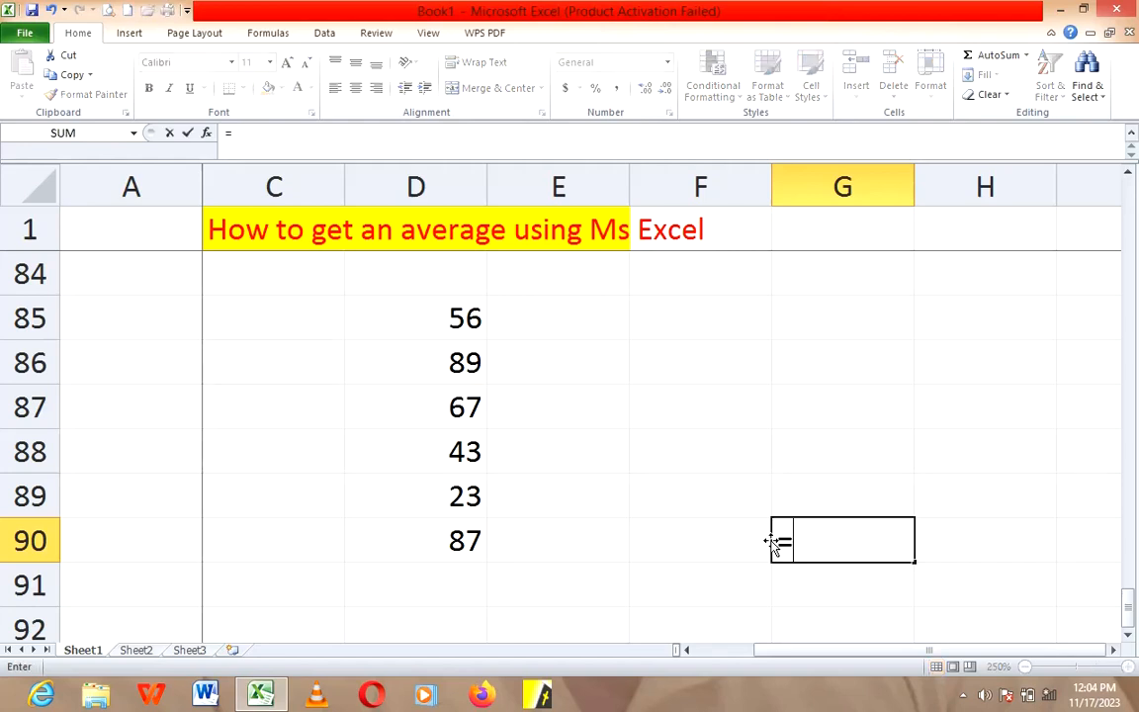
{"action": "type", "text": "a"}
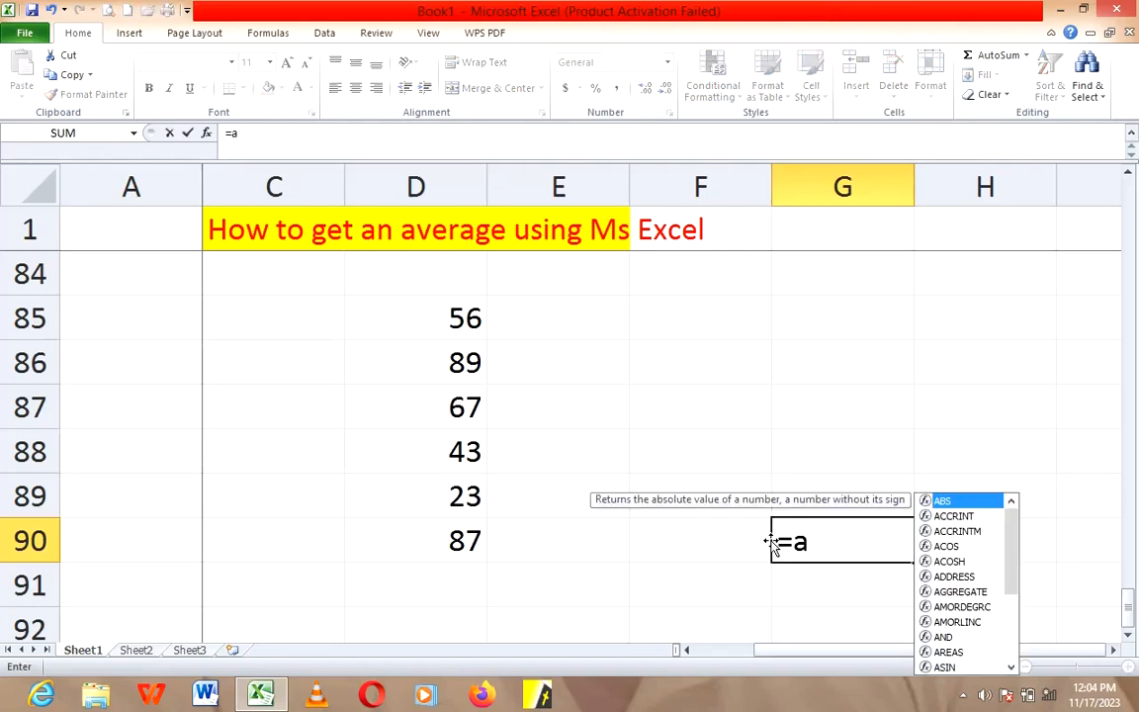
{"action": "type", "text": "ver"}
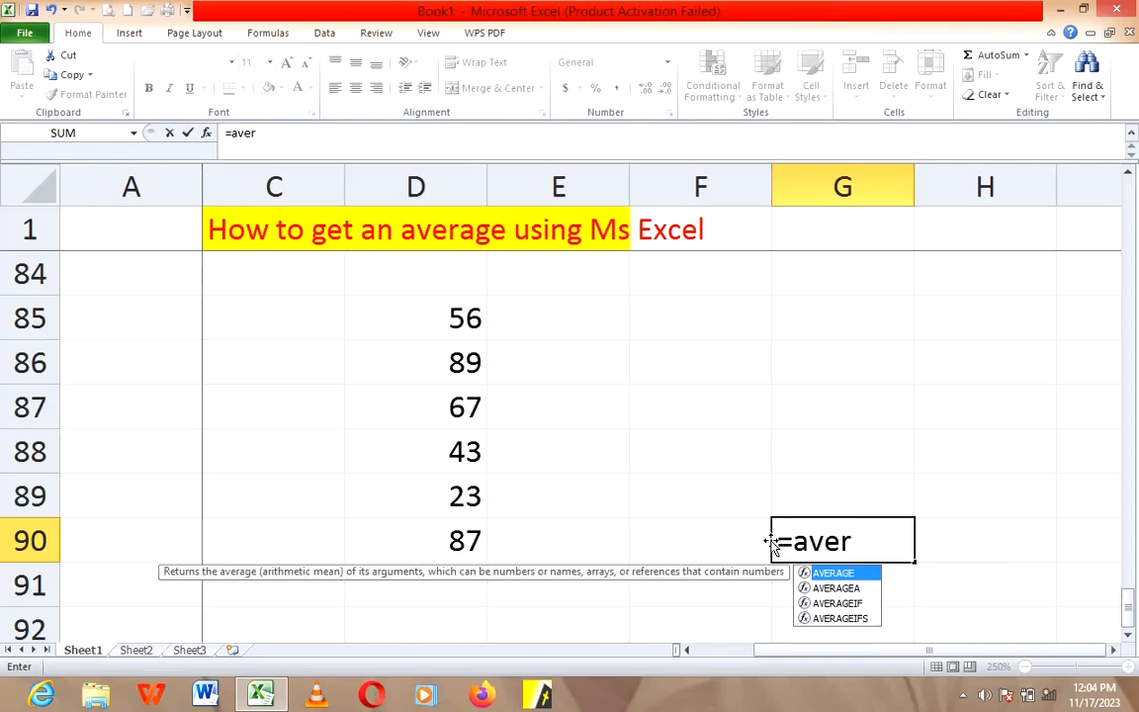
{"action": "type", "text": "age"}
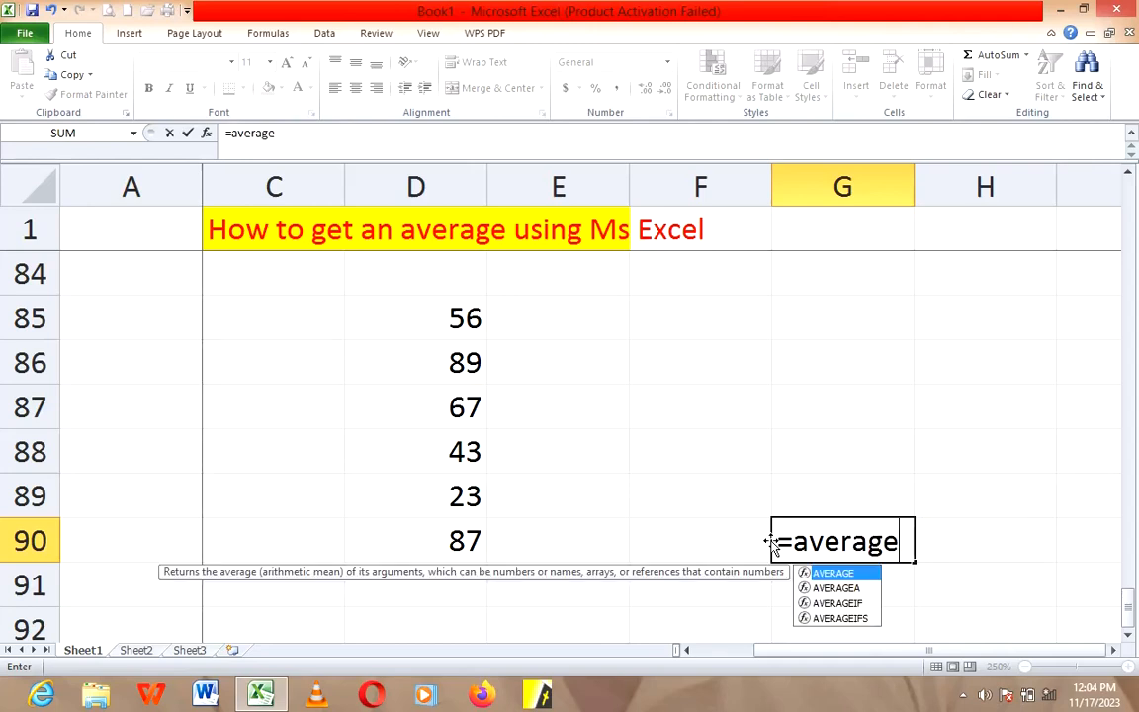
{"action": "type", "text": "("}
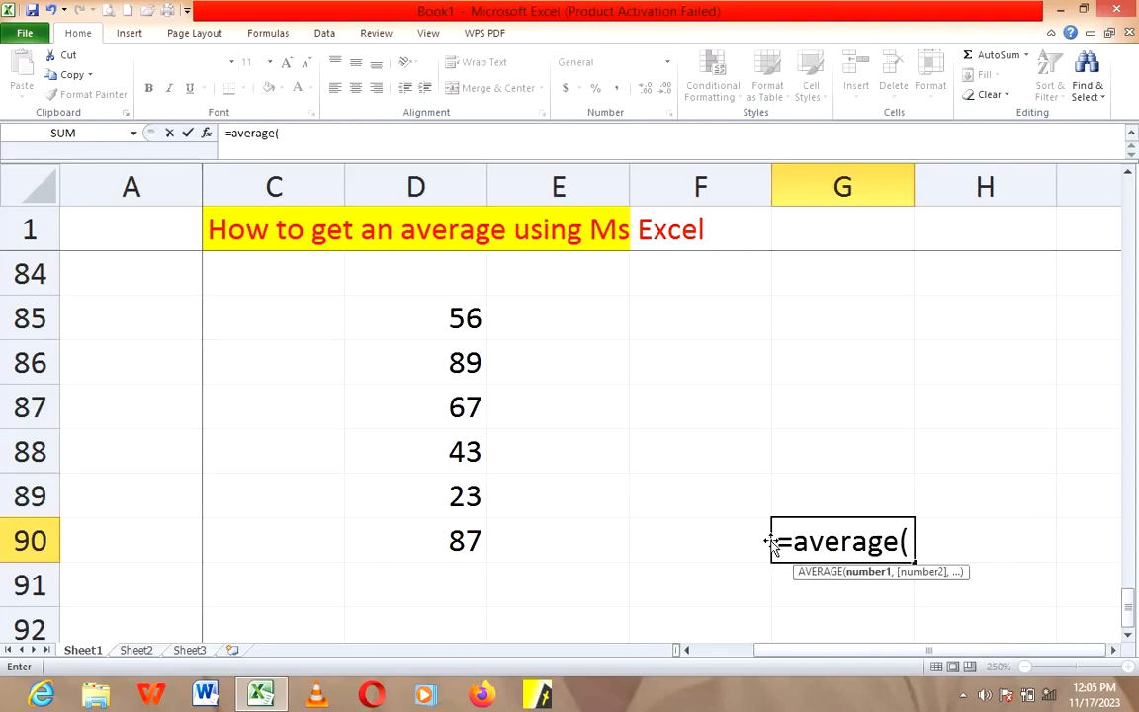
{"action": "left_click", "coordinate": [460, 332]}
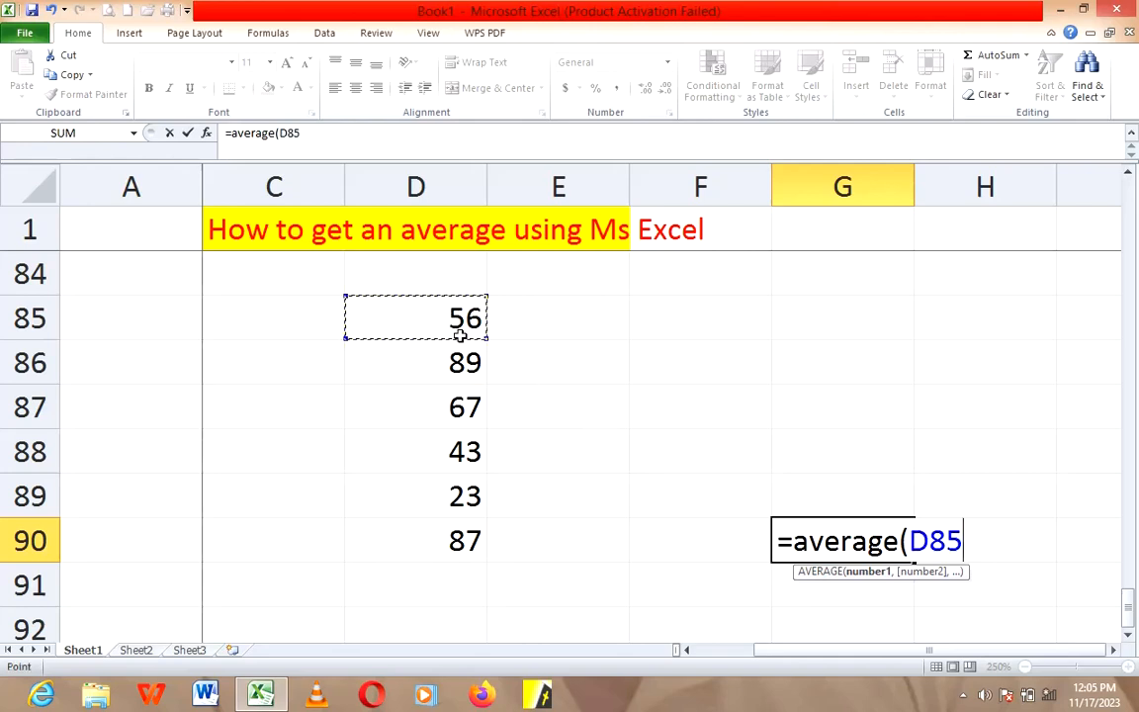
{"action": "left_click_drag", "start_coordinate": [460, 337], "coordinate": [455, 529]}
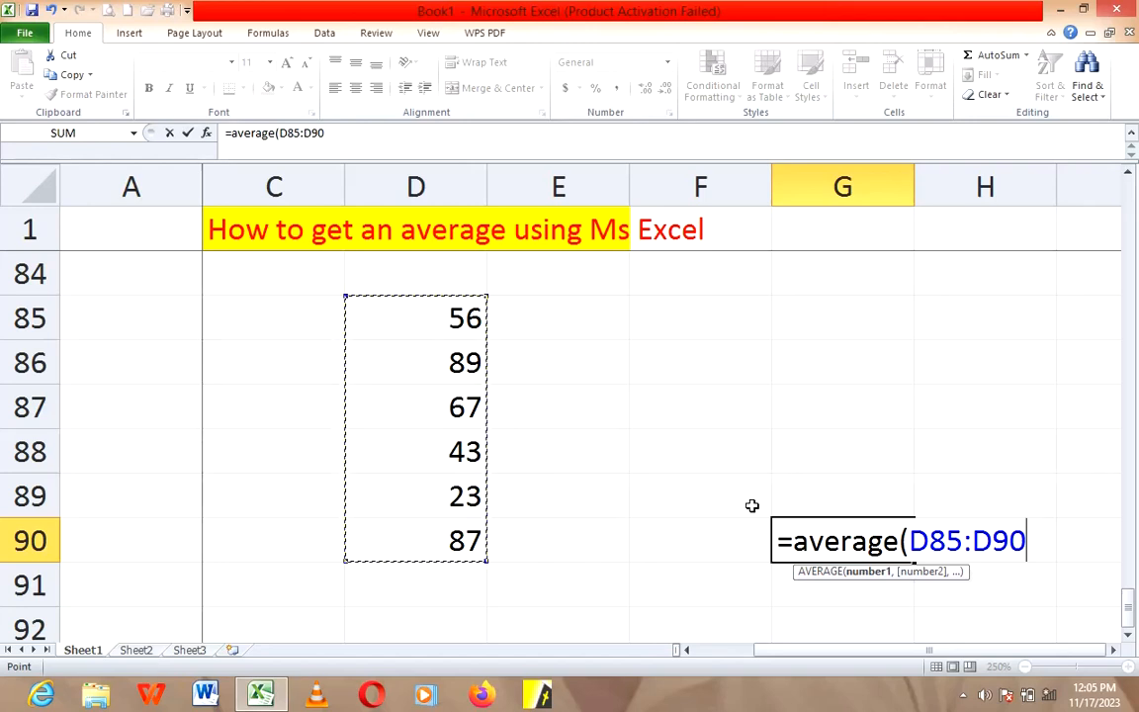
{"action": "type", "text": ")"}
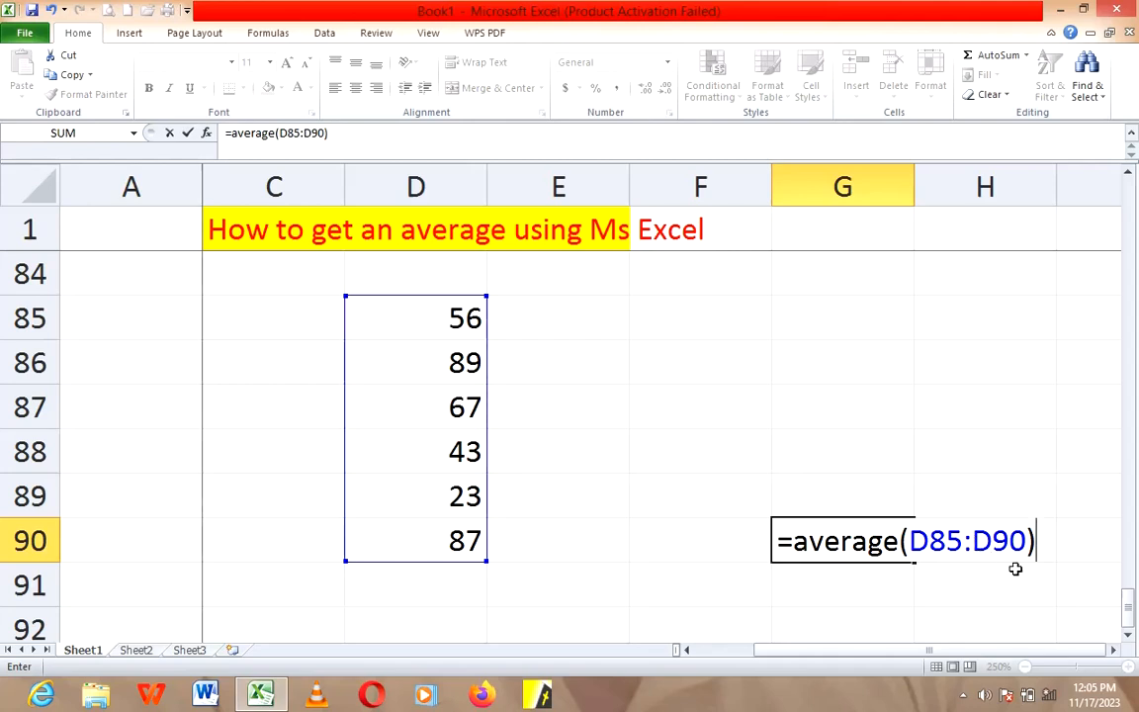
{"action": "key", "text": "Return"}
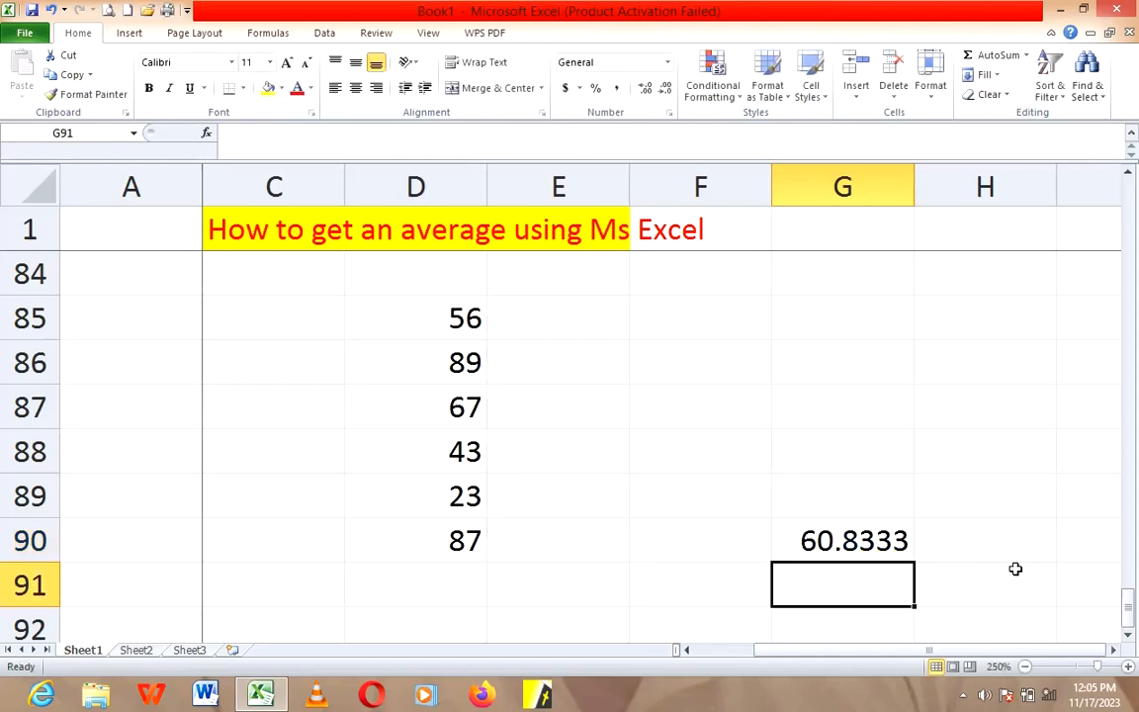
{"action": "key", "text": "Up"}
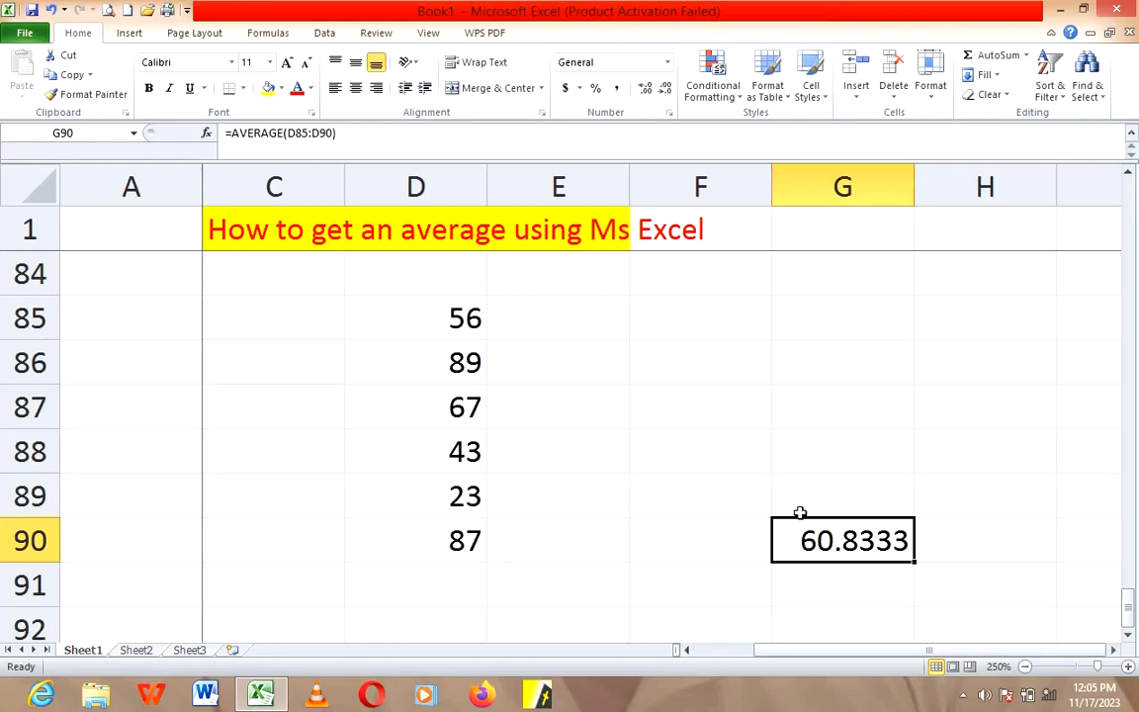
Step: Enter a second column of example numbers, 76, 98, 68, 45, 34 and 56, in cells E85 to E90
{"action": "left_click", "coordinate": [602, 317]}
{"action": "type", "text": "76"}
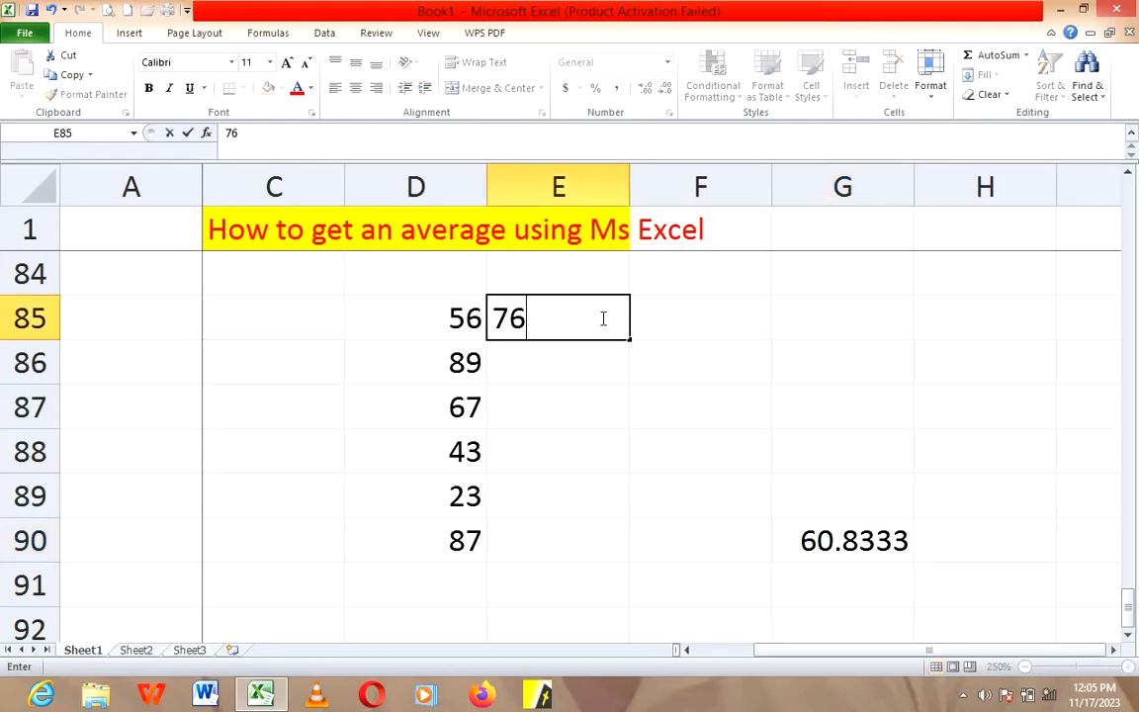
{"action": "key", "text": "Return"}
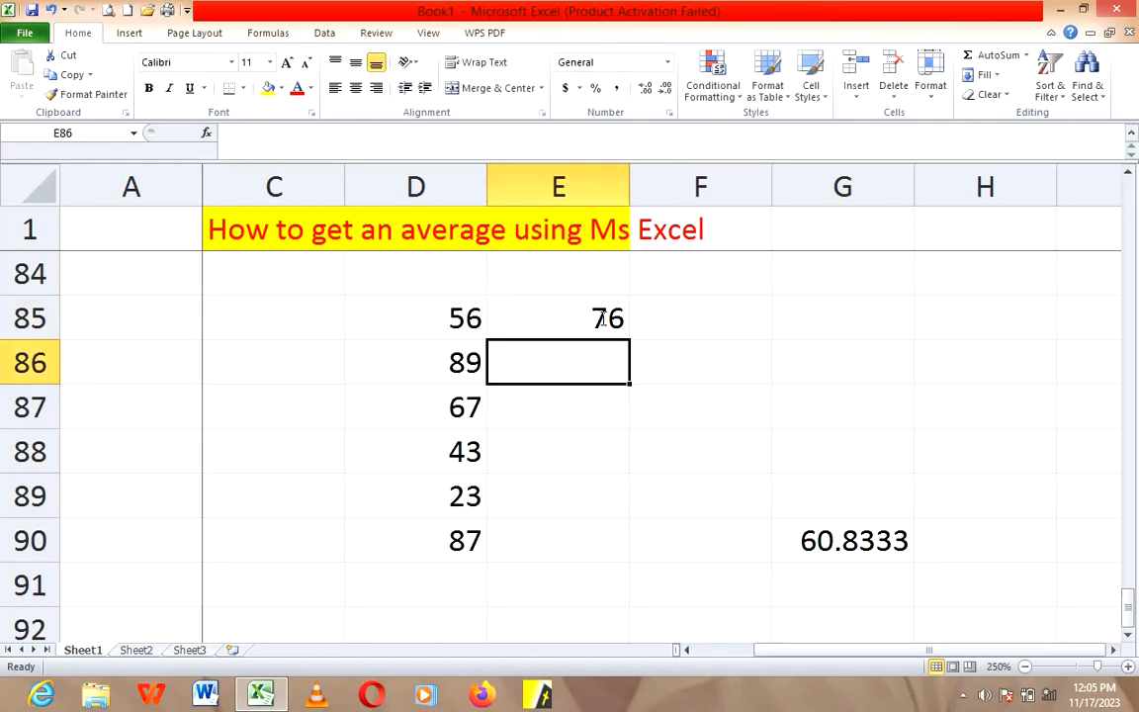
{"action": "type", "text": "98"}
{"action": "key", "text": "Return"}
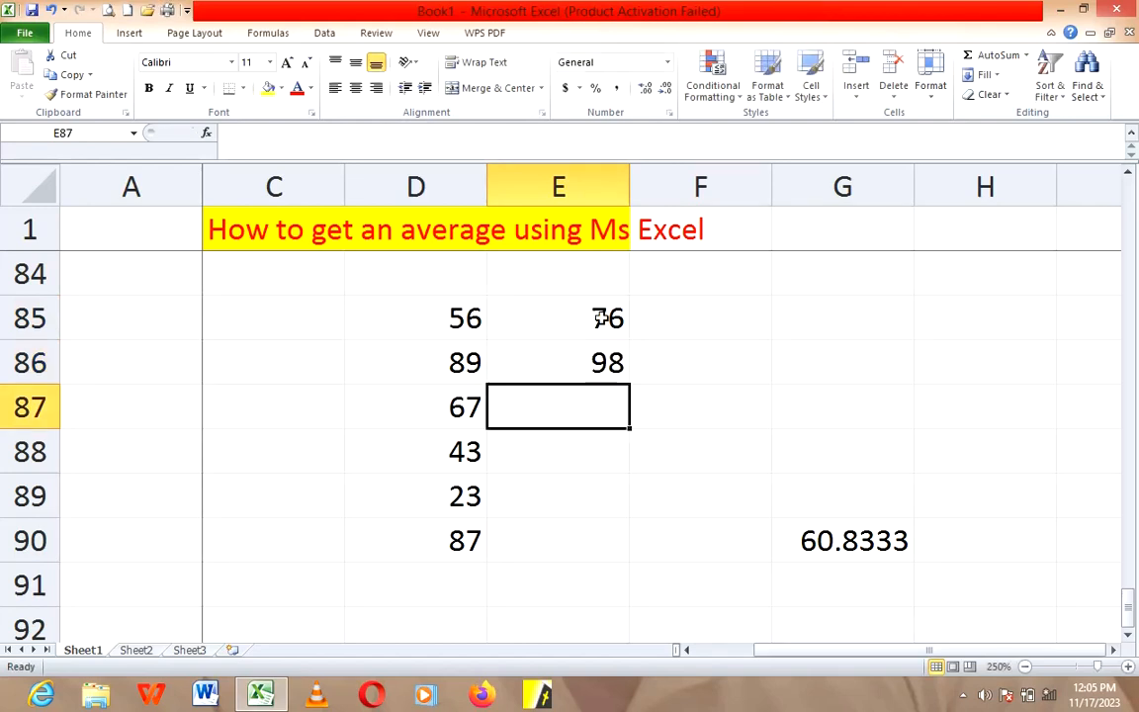
{"action": "type", "text": "67"}
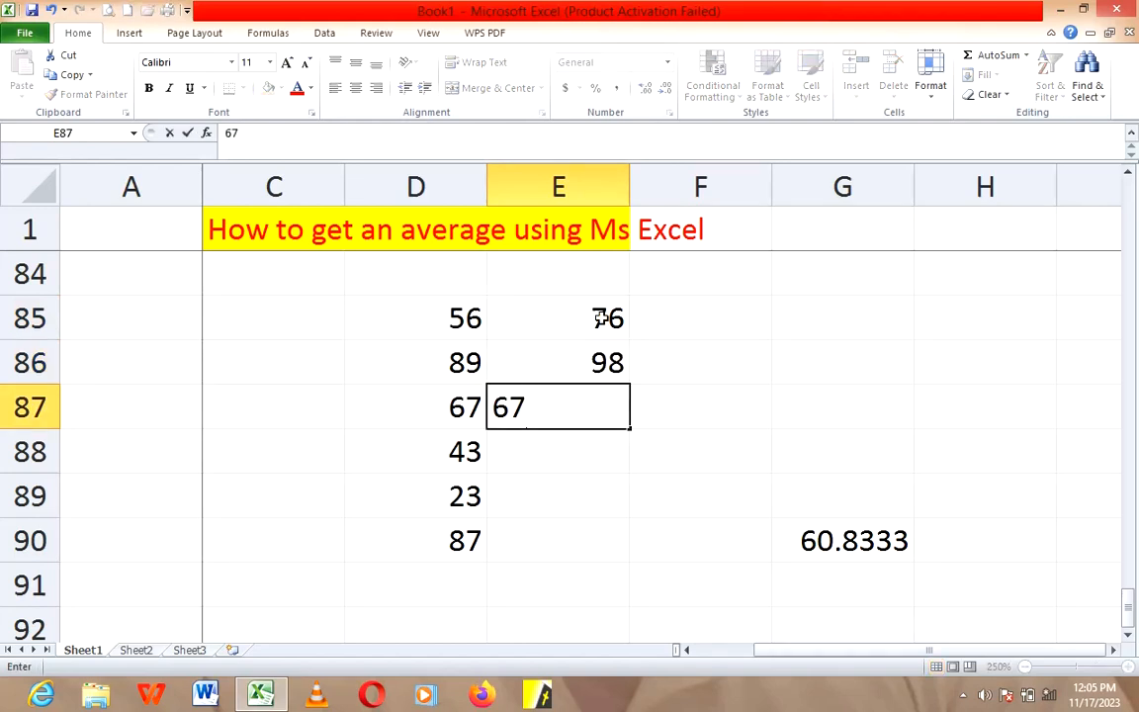
{"action": "key", "text": "BackSpace"}
{"action": "type", "text": "8"}
{"action": "key", "text": "Return"}
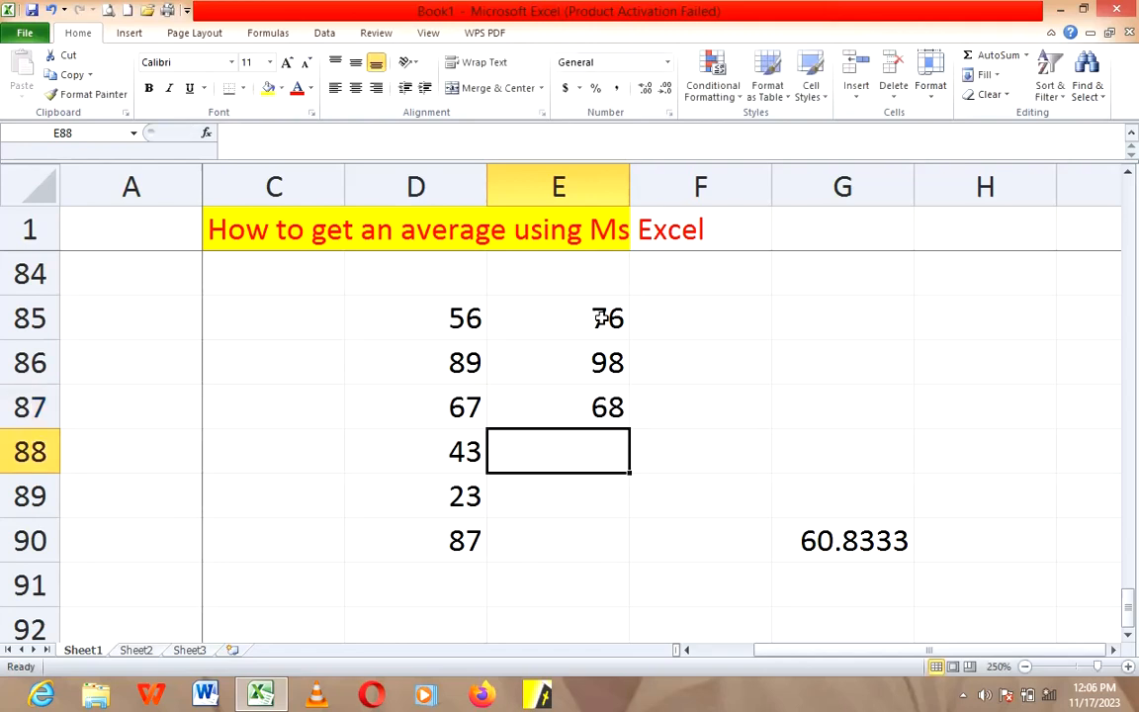
{"action": "type", "text": "45"}
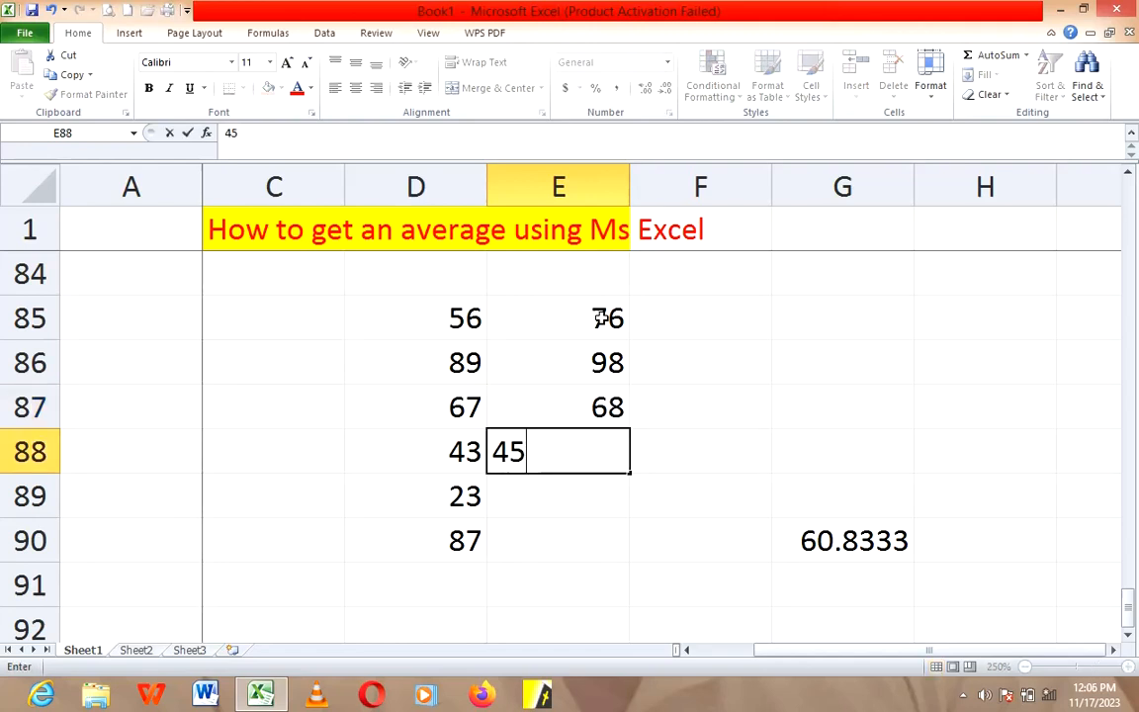
{"action": "key", "text": "Return"}
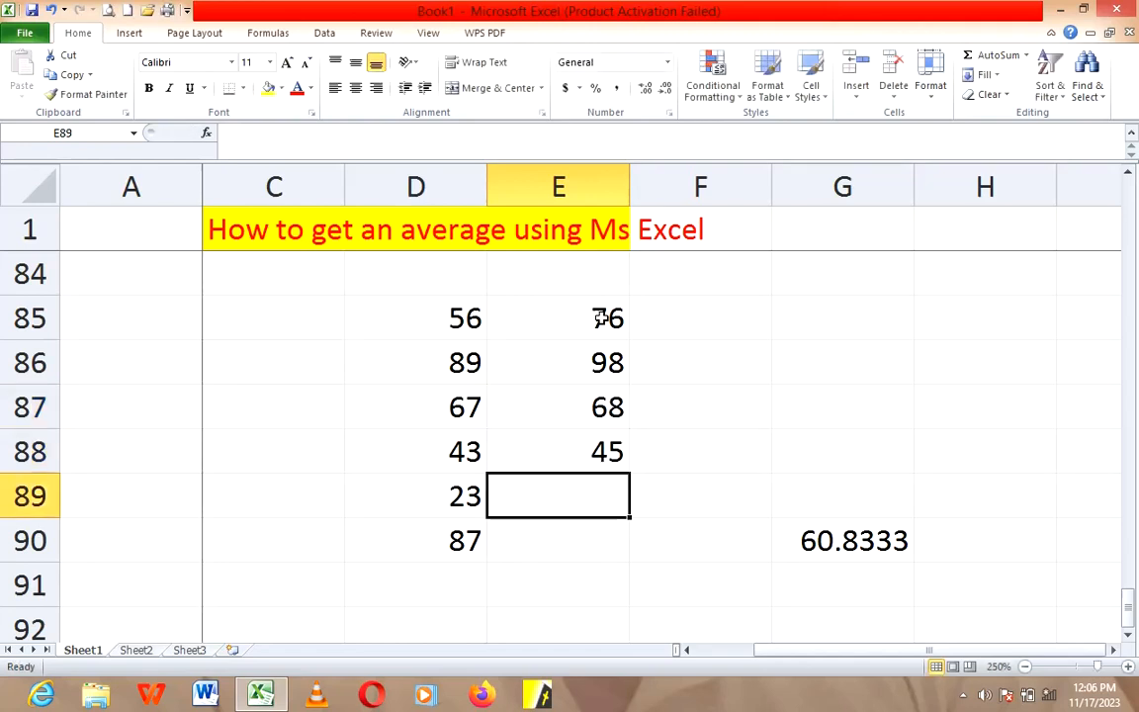
{"action": "type", "text": "34"}
{"action": "key", "text": "Return"}
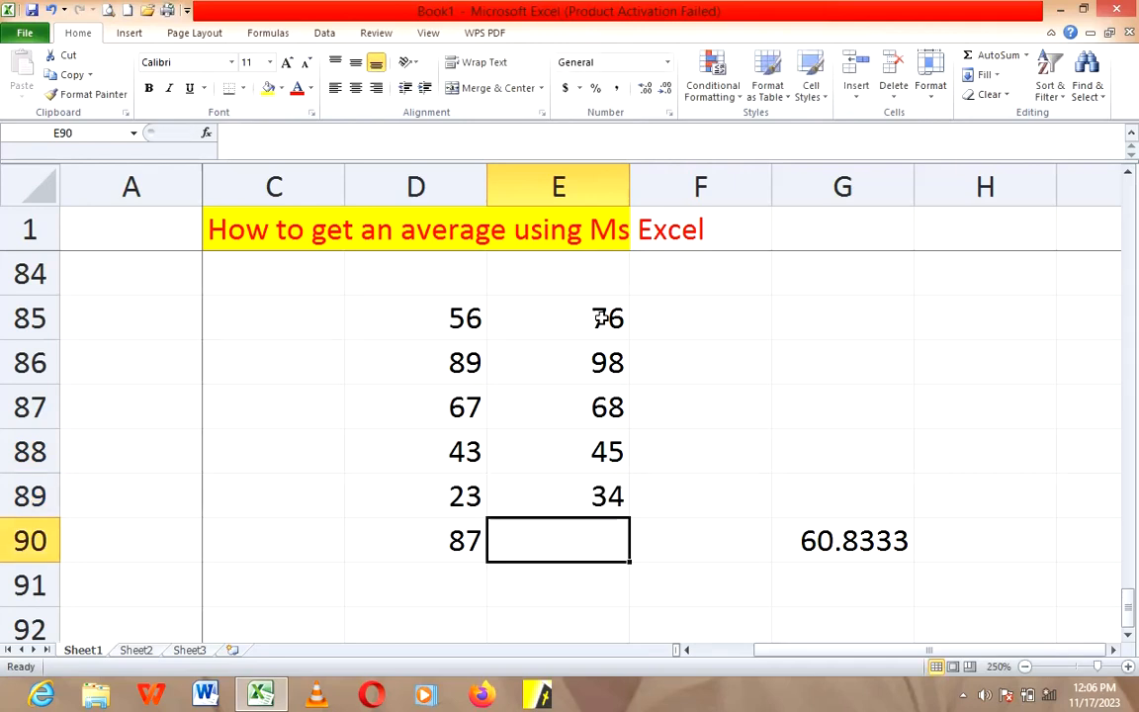
{"action": "type", "text": "56"}
{"action": "key", "text": "Tab"}
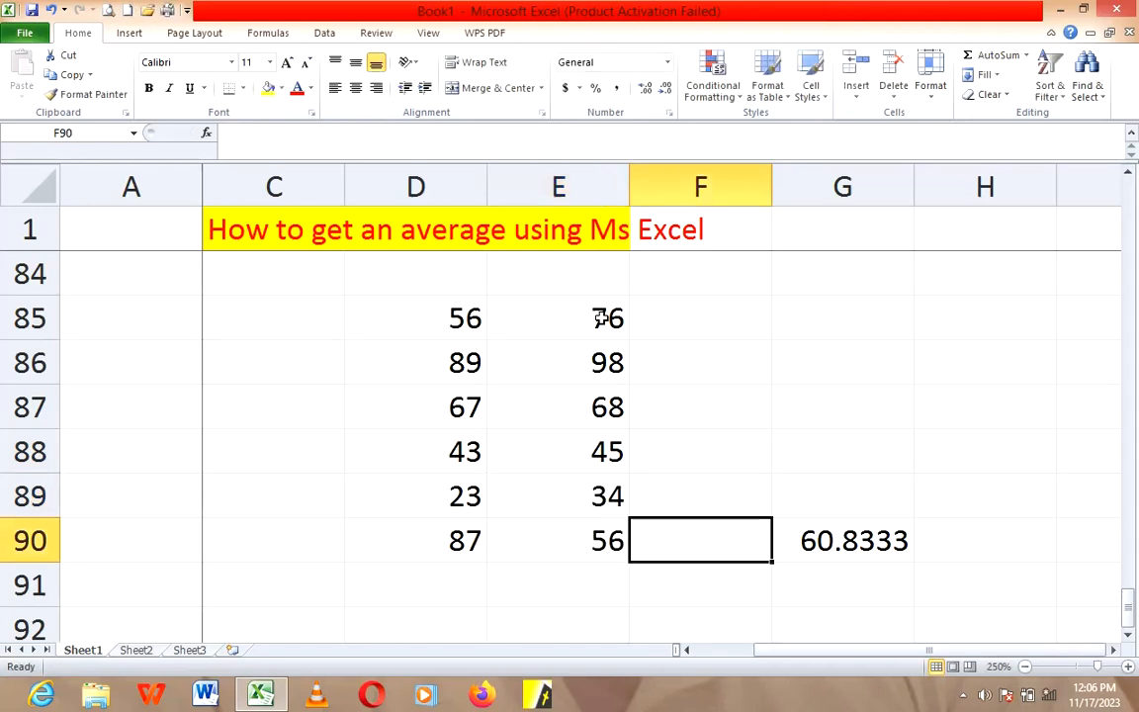
Step: Enter a third column of example numbers, 56, 98, 76, 98, 34 and 72, in cells F85 to F90
{"action": "key", "text": "Up"}
{"action": "key", "text": "Up"}
{"action": "key", "text": "Up"}
{"action": "key", "text": "Up"}
{"action": "key", "text": "Up"}
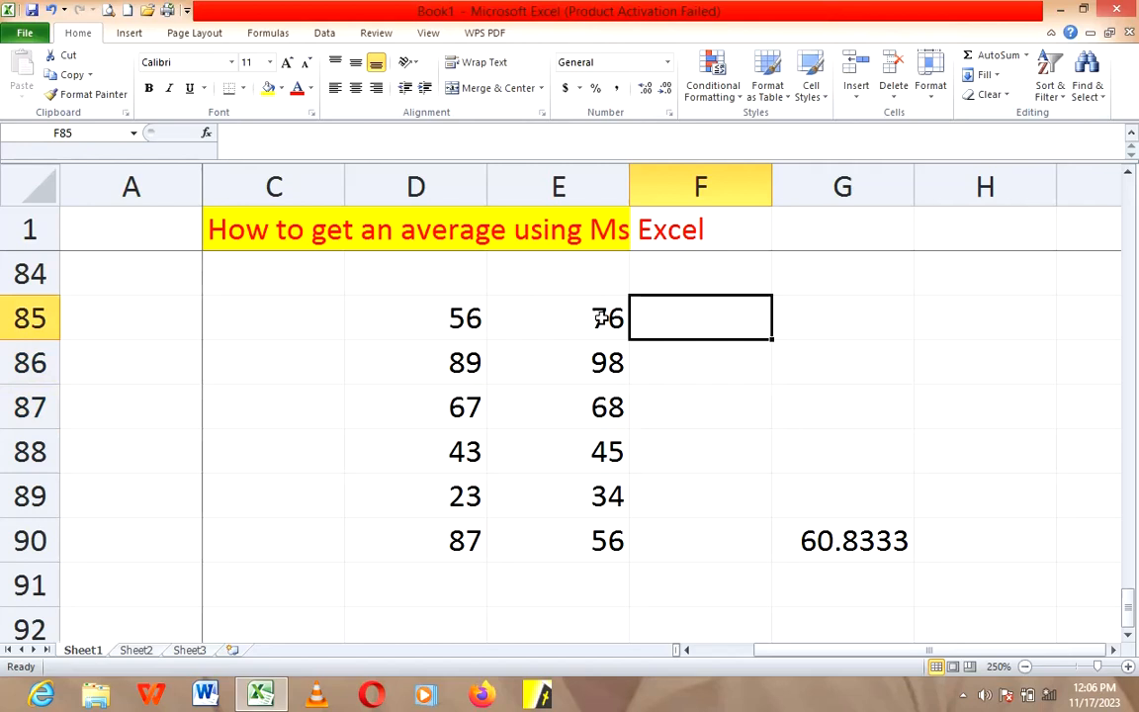
{"action": "type", "text": "56"}
{"action": "key", "text": "Return"}
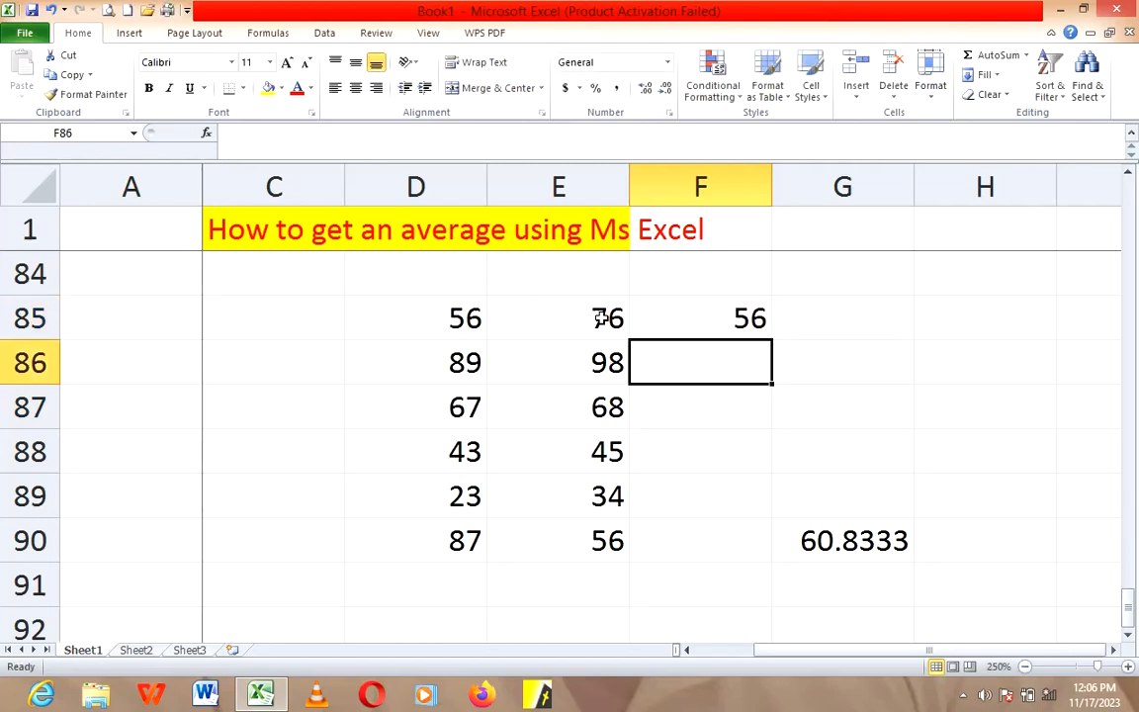
{"action": "type", "text": "98"}
{"action": "key", "text": "Return"}
{"action": "type", "text": "7"}
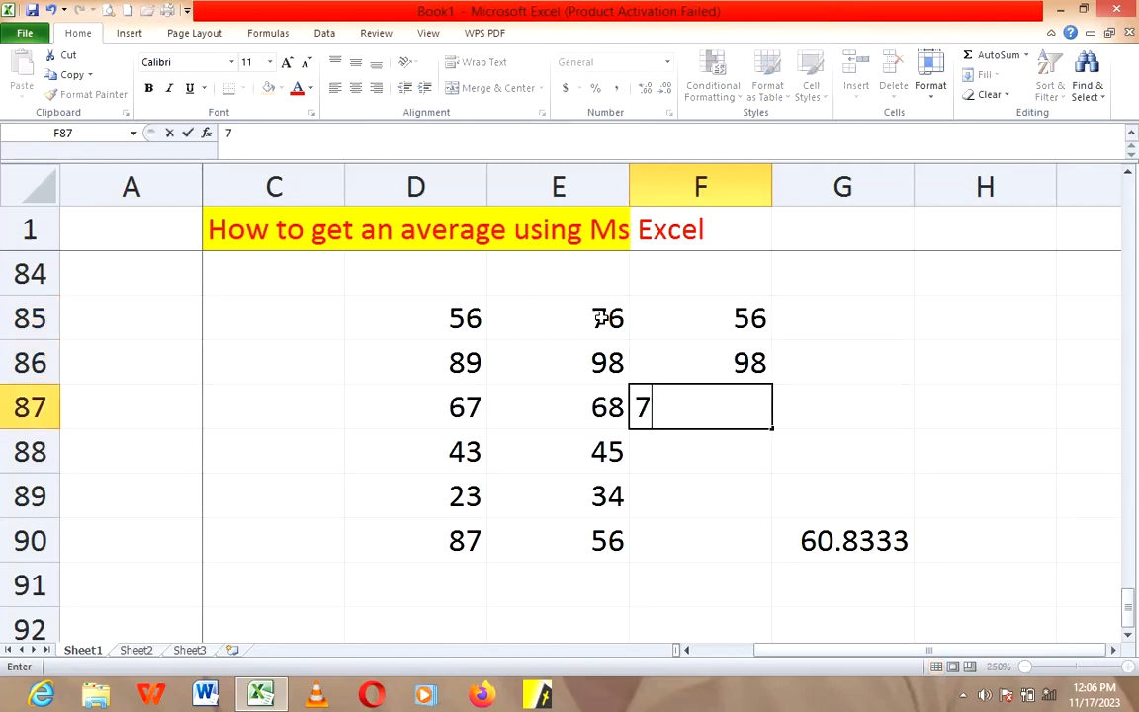
{"action": "type", "text": "6"}
{"action": "key", "text": "Return"}
{"action": "type", "text": "098"}
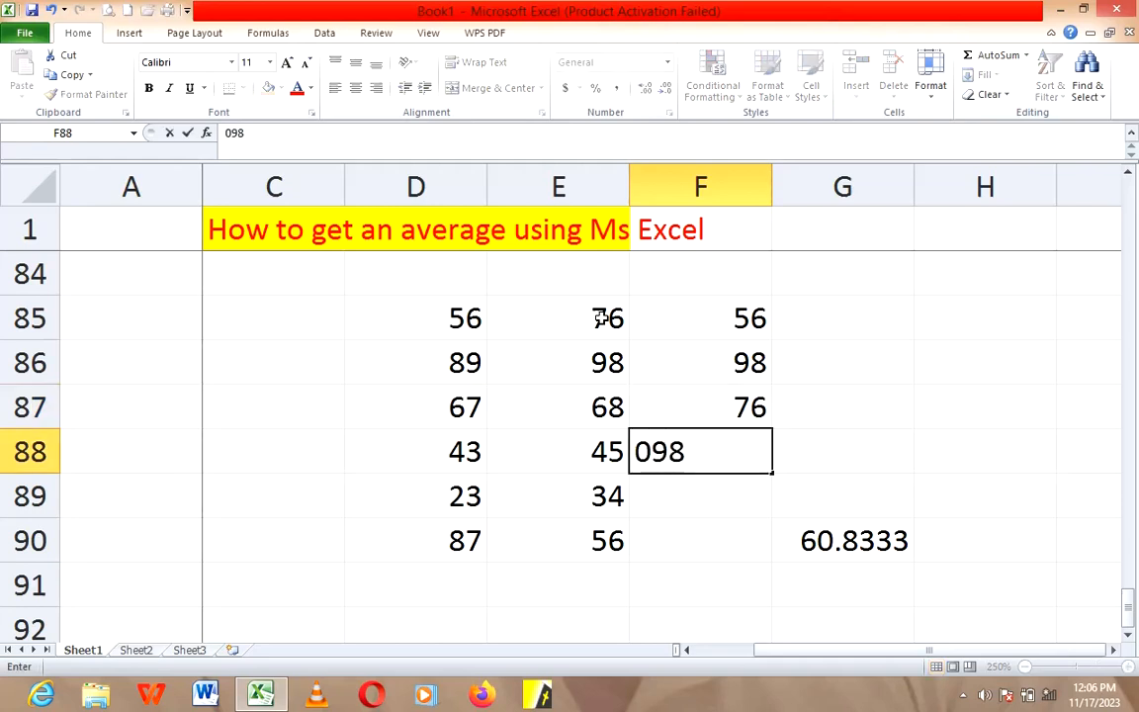
{"action": "key", "text": "Return"}
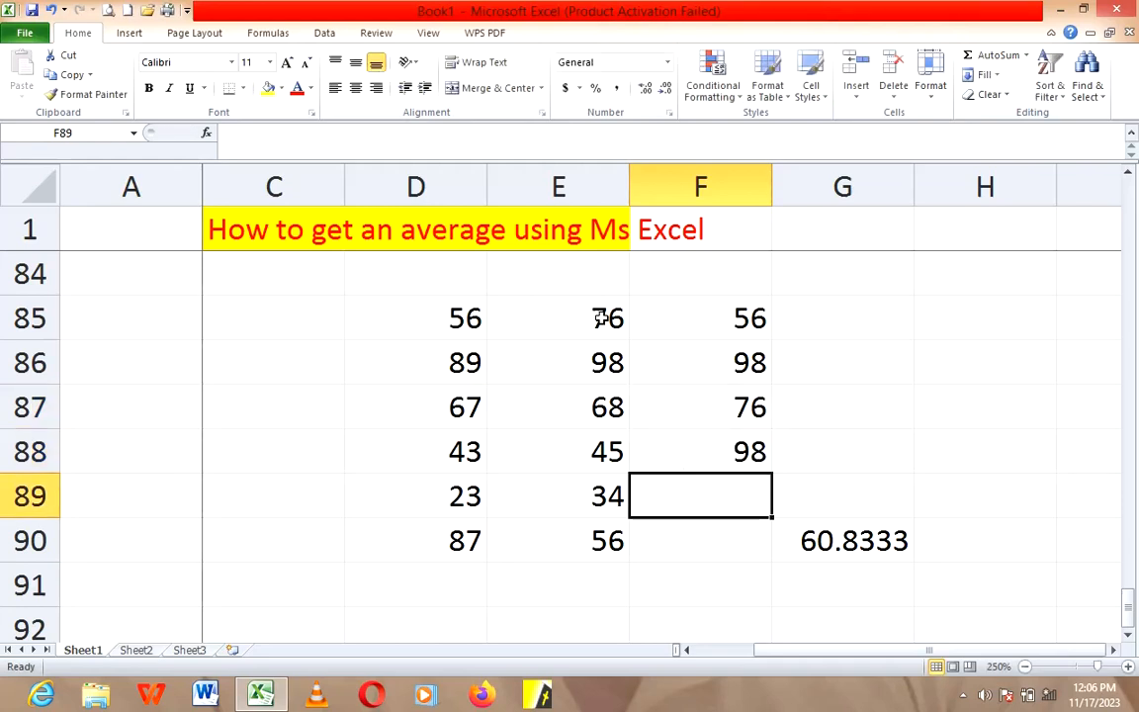
{"action": "type", "text": "34"}
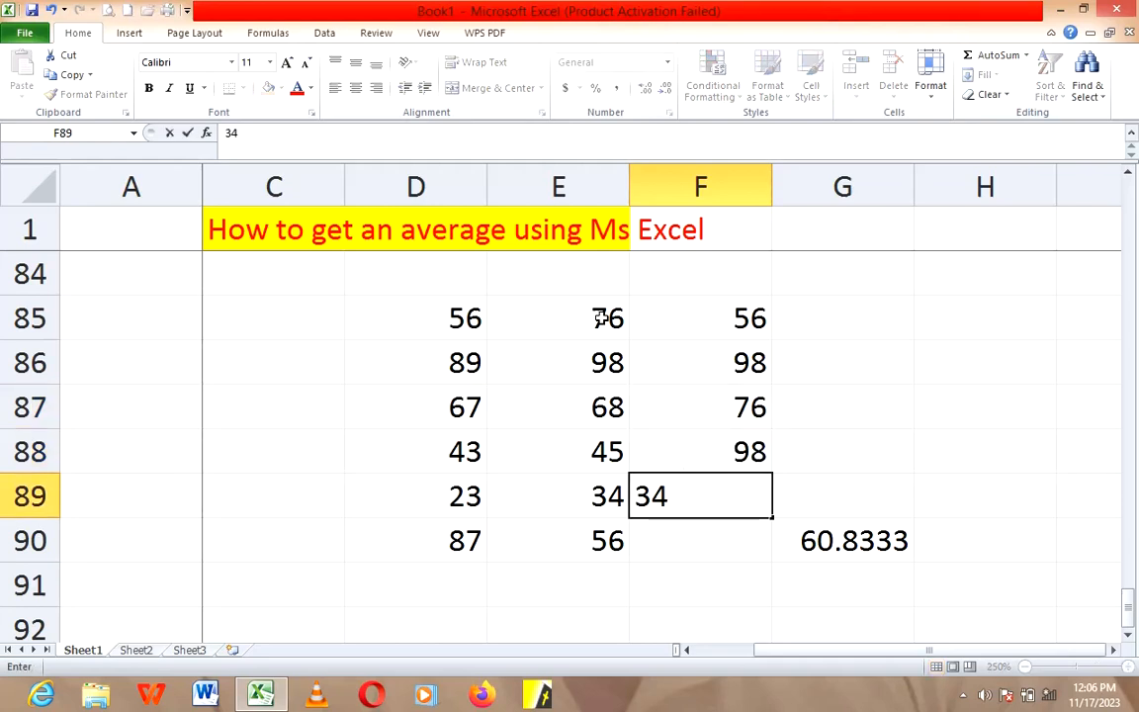
{"action": "key", "text": "Return"}
{"action": "type", "text": "72"}
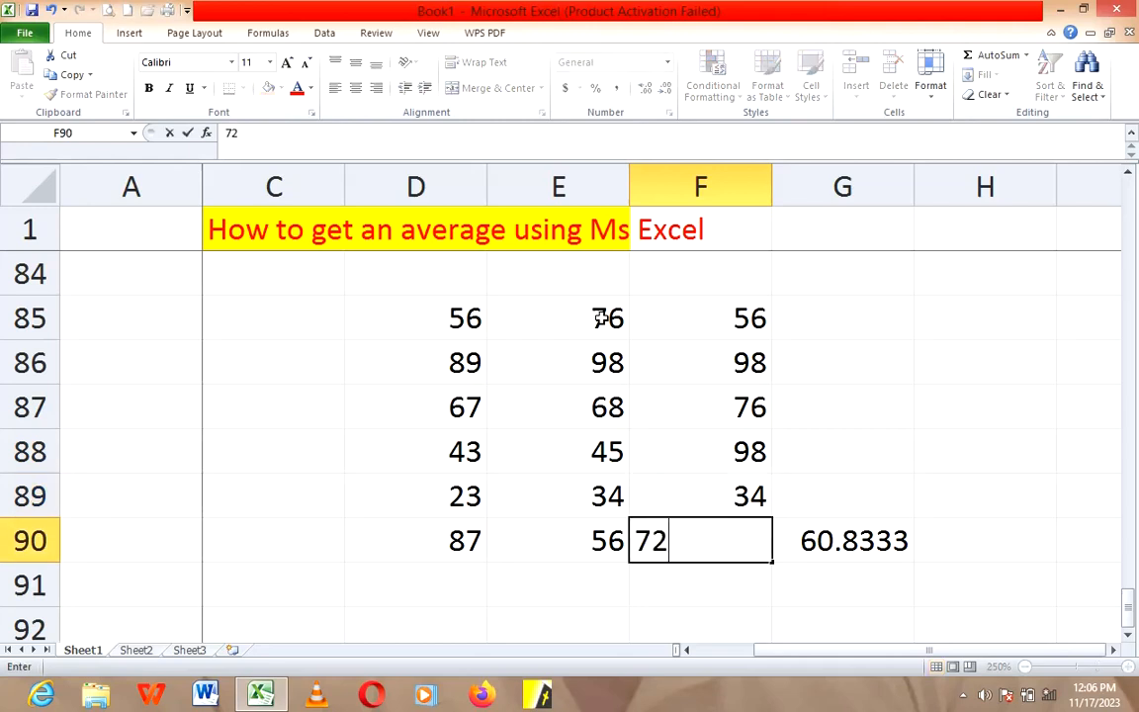
{"action": "left_click", "coordinate": [638, 420]}
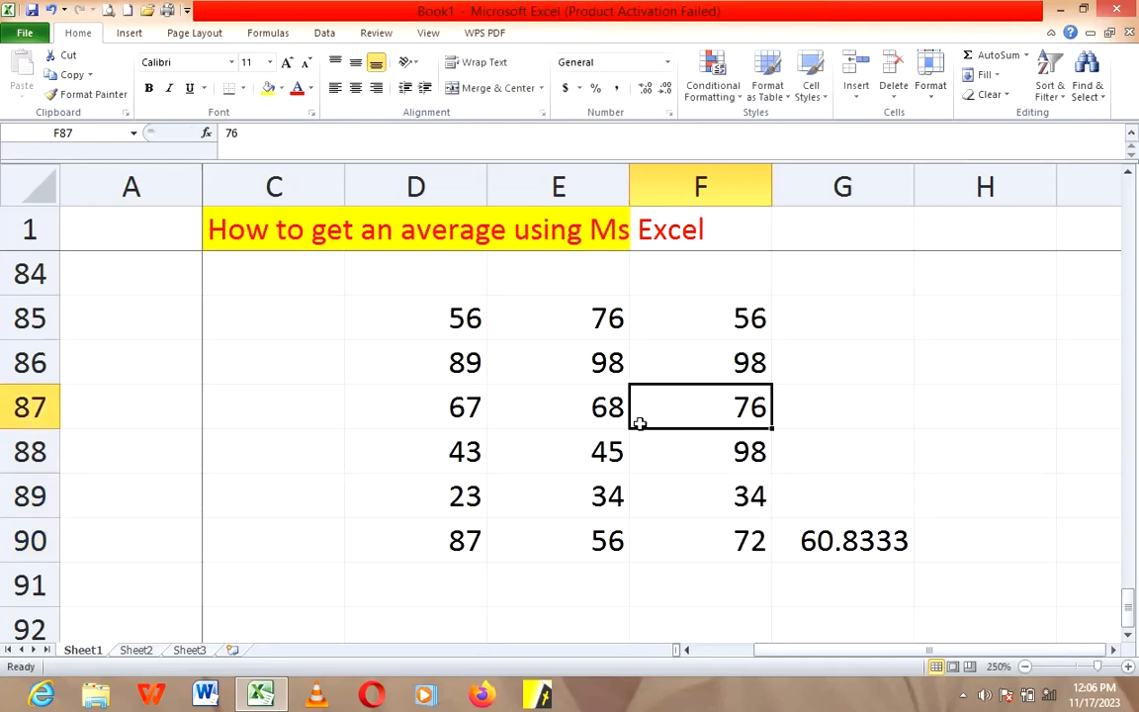
Step: Clear the average formula from cell G90 and select the whole number block D85:F90
{"action": "left_click", "coordinate": [809, 534]}
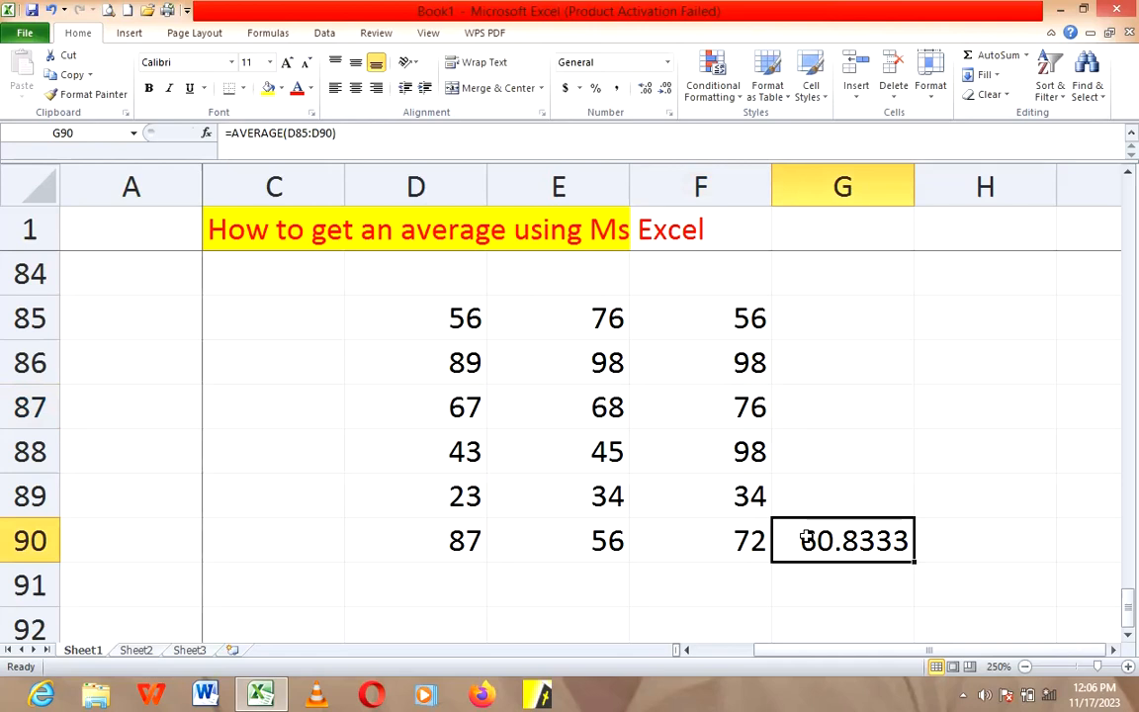
{"action": "key", "text": "Delete"}
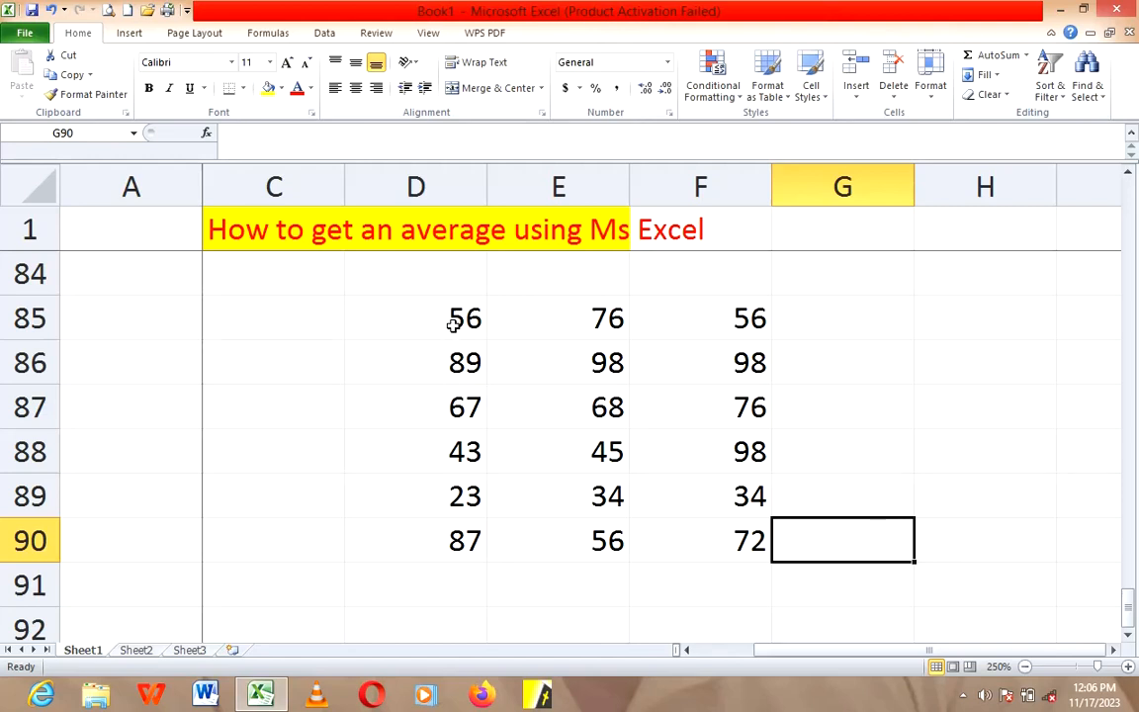
{"action": "left_click_drag", "start_coordinate": [453, 324], "coordinate": [692, 545]}
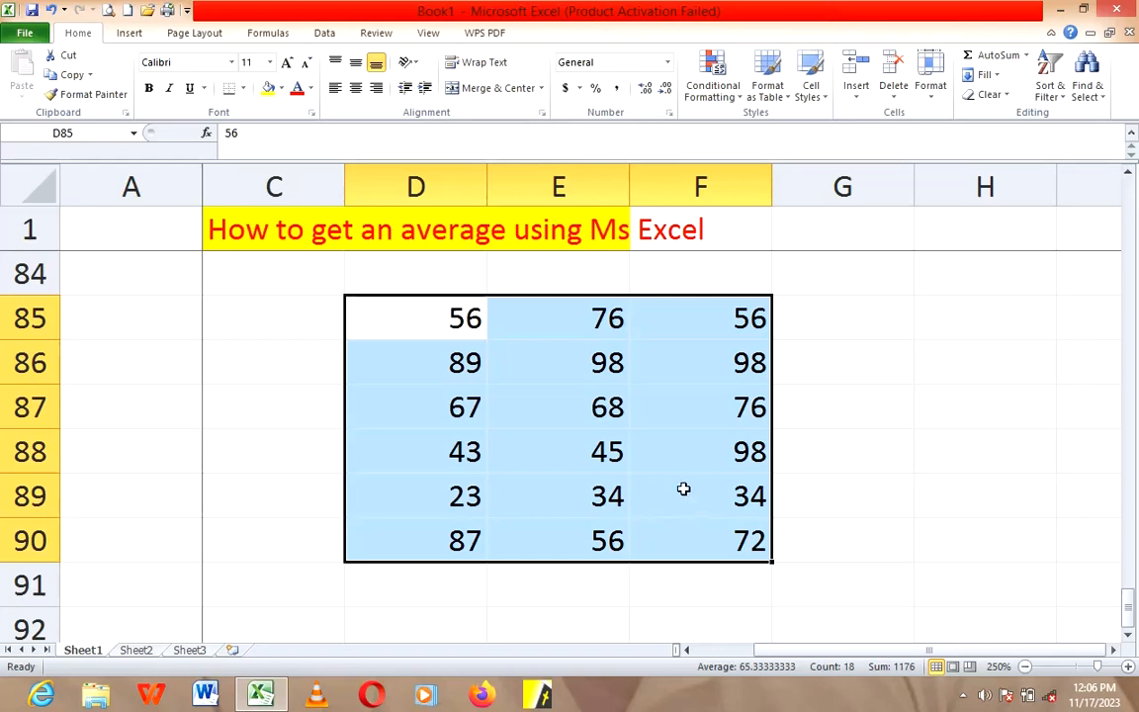
Step: Enter the formula =AVERAGE(D85:F90) in cell H87 to average all three columns of numbers
{"action": "left_click", "coordinate": [866, 470]}
{"action": "left_click", "coordinate": [937, 419]}
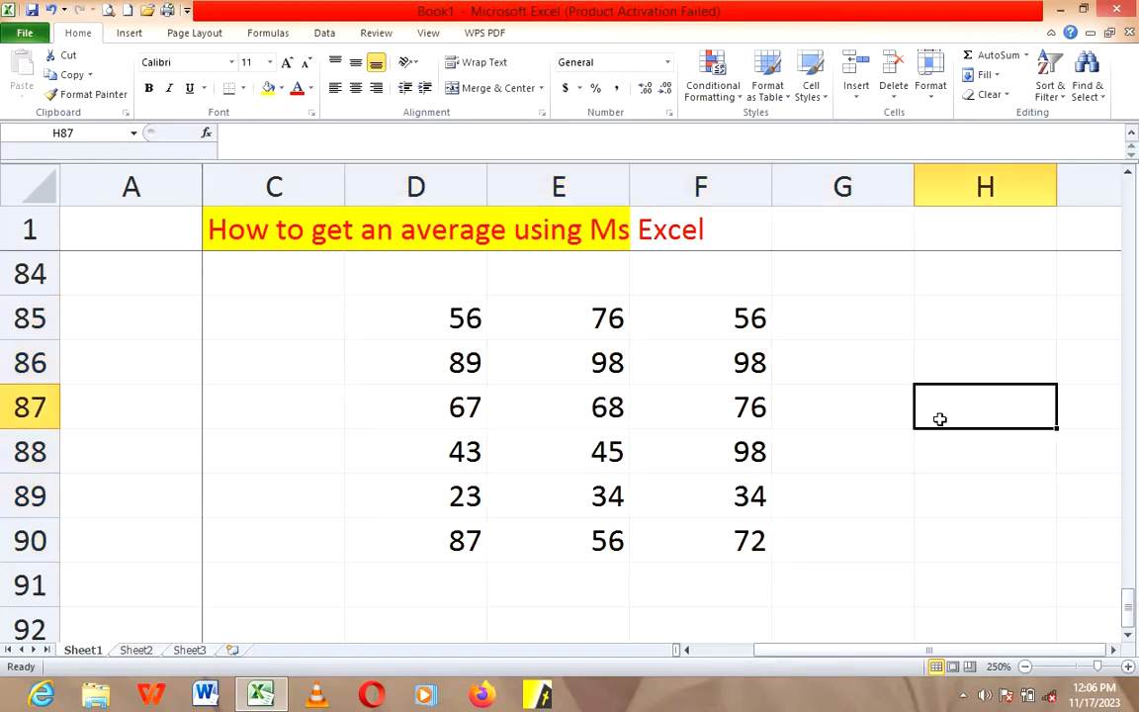
{"action": "scroll", "coordinate": [1000, 590], "scroll_direction": "right", "scroll_amount": 1}
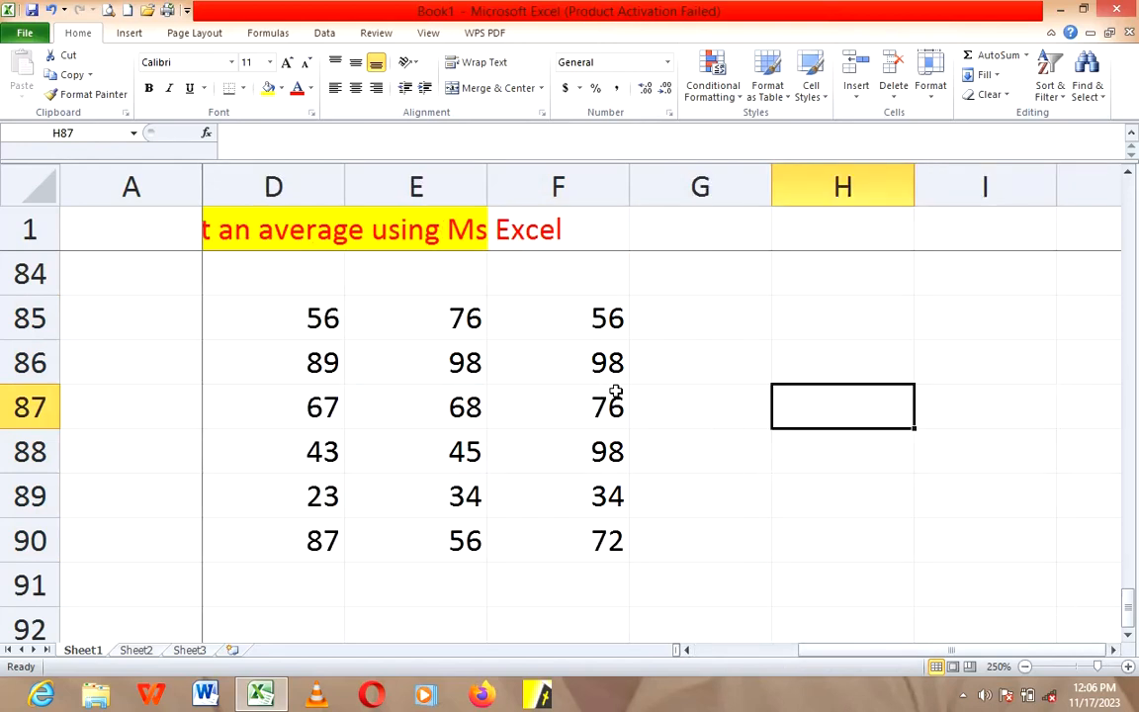
{"action": "type", "text": "="}
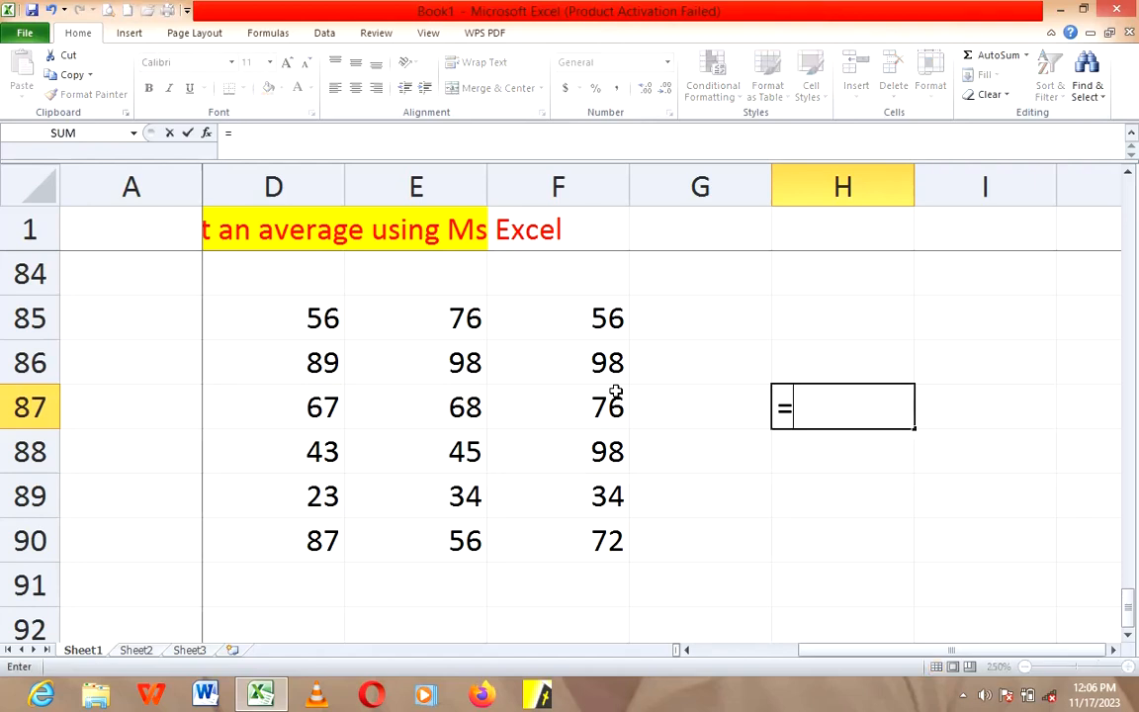
{"action": "type", "text": "av"}
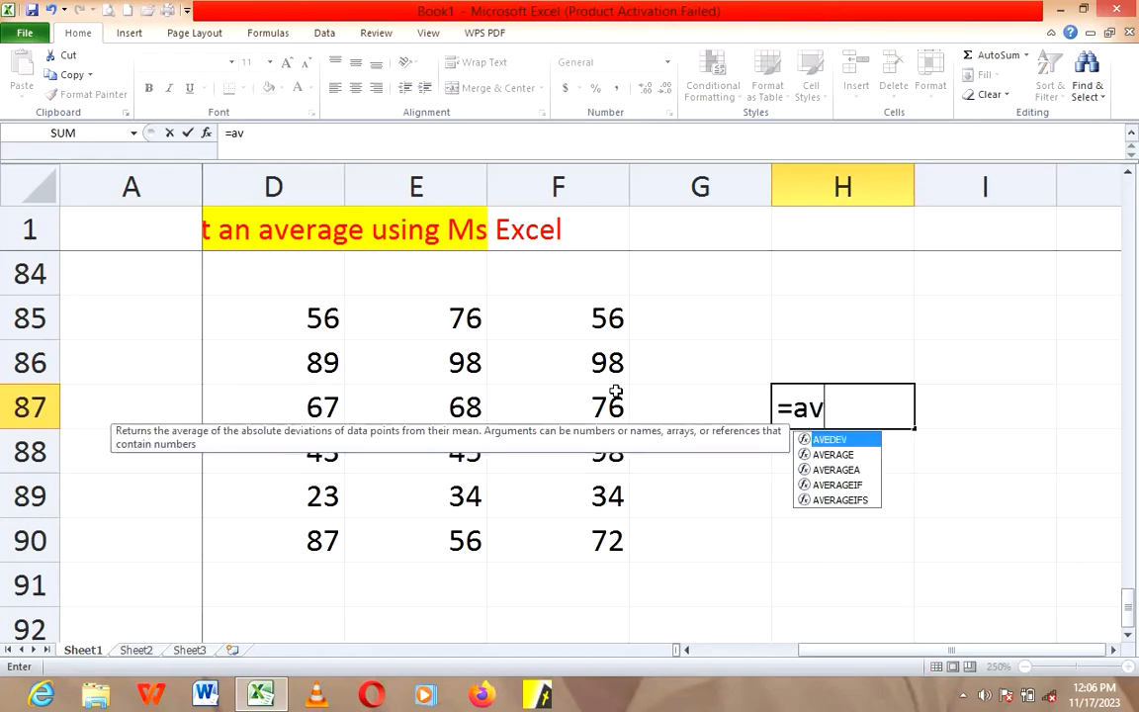
{"action": "type", "text": "era"}
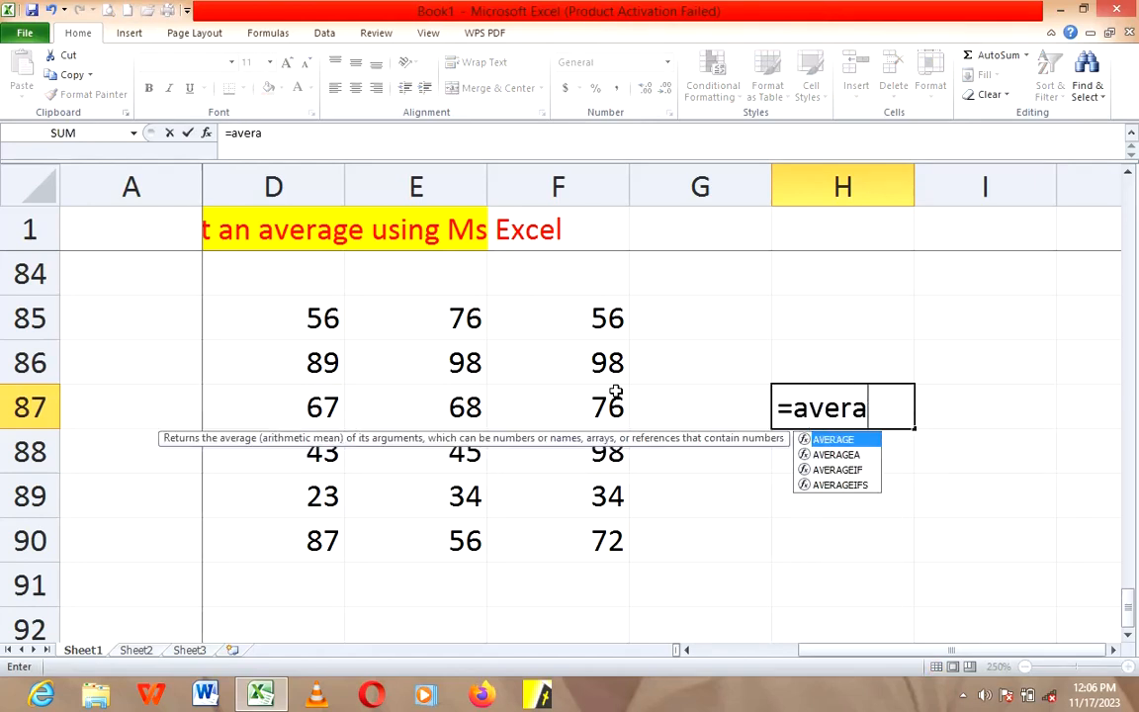
{"action": "type", "text": "ge("}
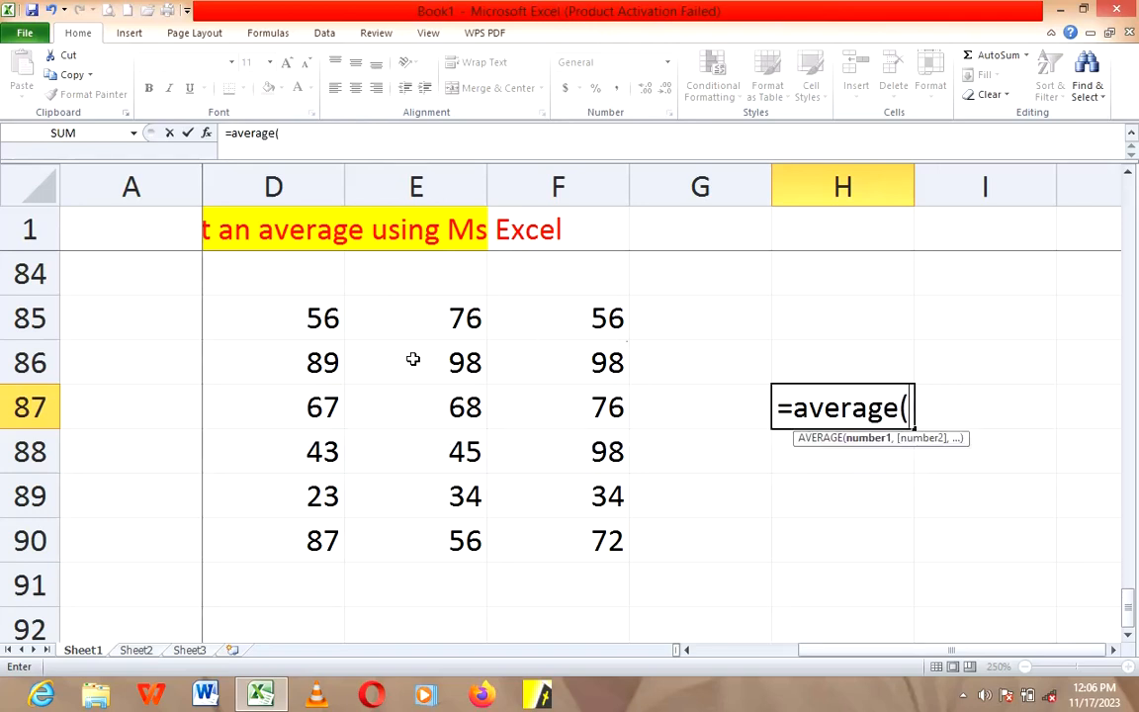
{"action": "left_click_drag", "start_coordinate": [312, 319], "coordinate": [561, 534]}
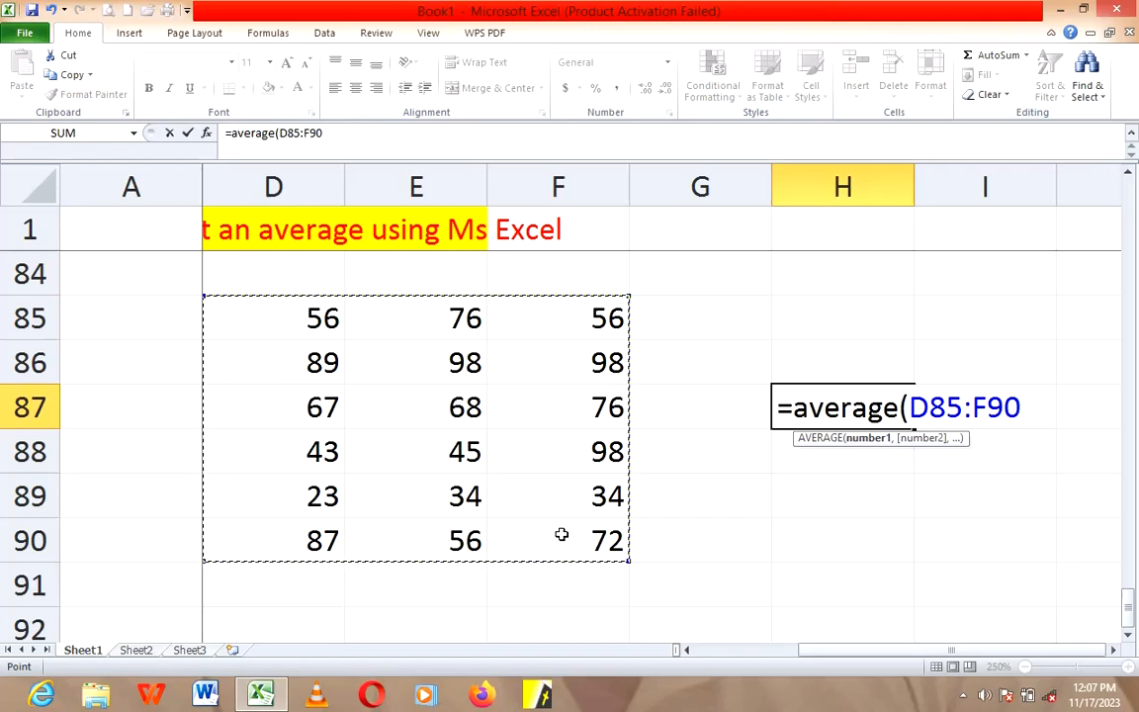
{"action": "type", "text": ")"}
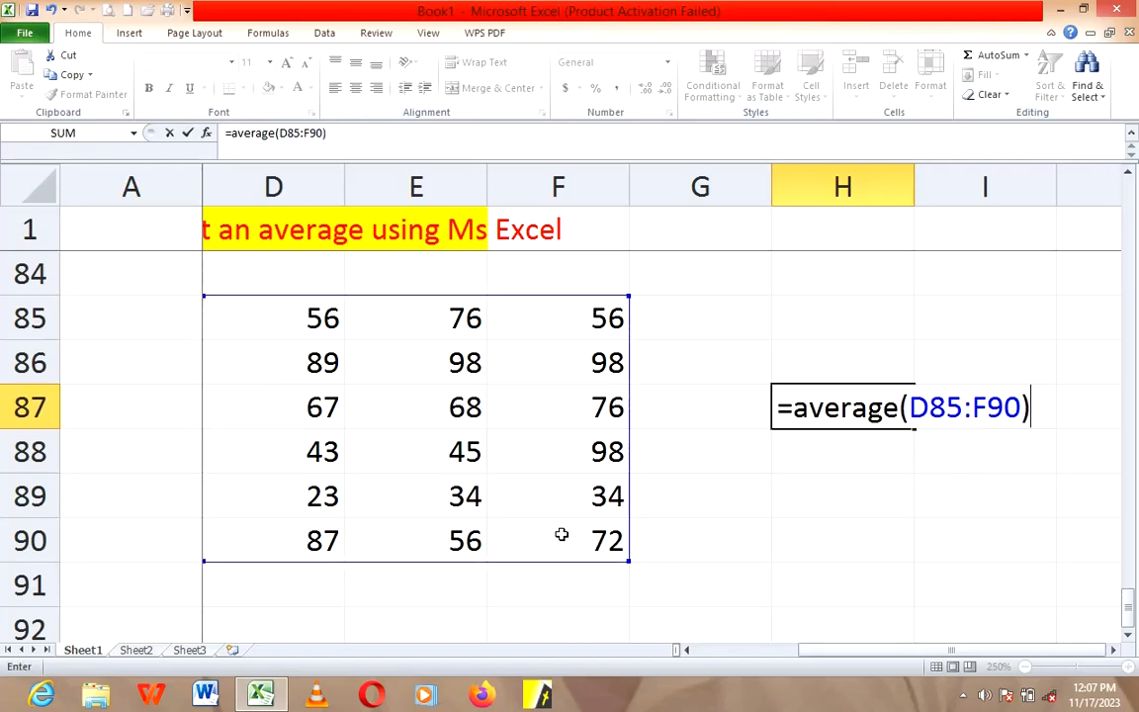
{"action": "key", "text": "Return"}
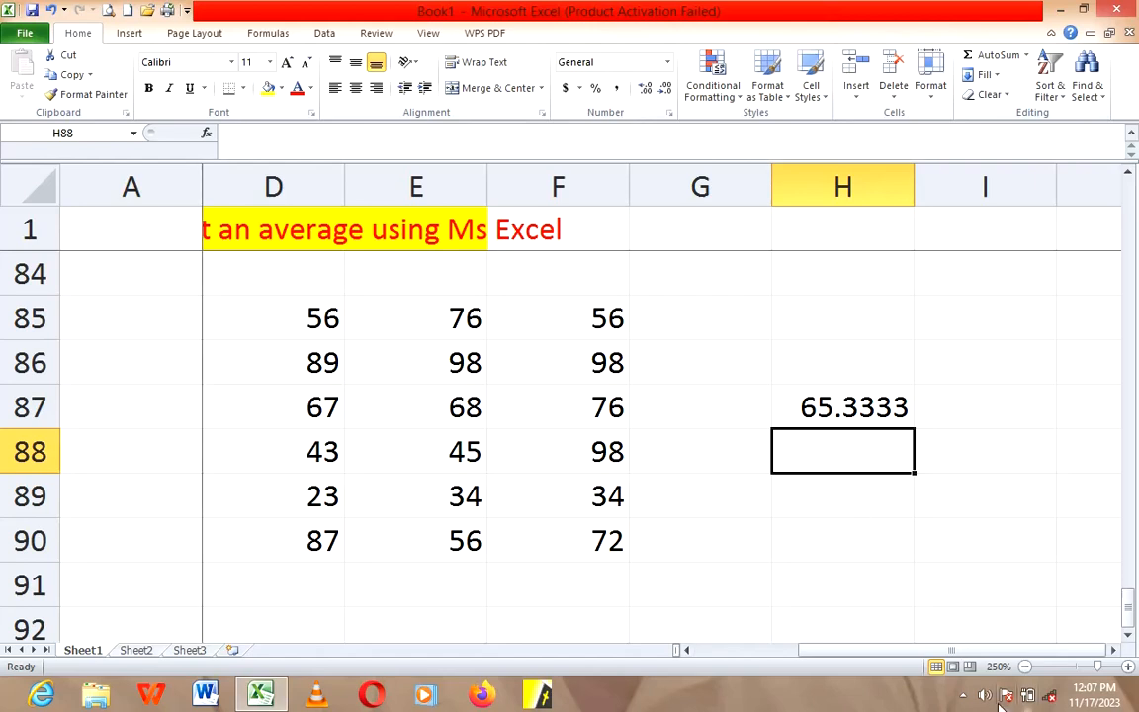
{"action": "left_click", "coordinate": [962, 696]}
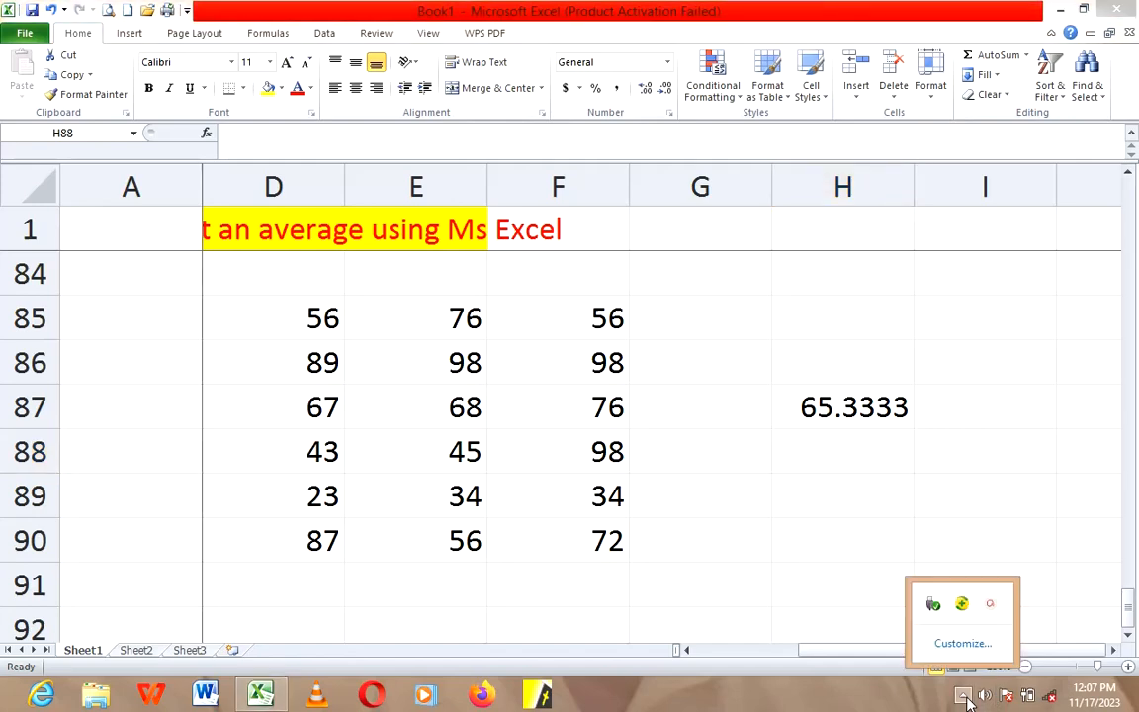
{"action": "left_click", "coordinate": [989, 603]}
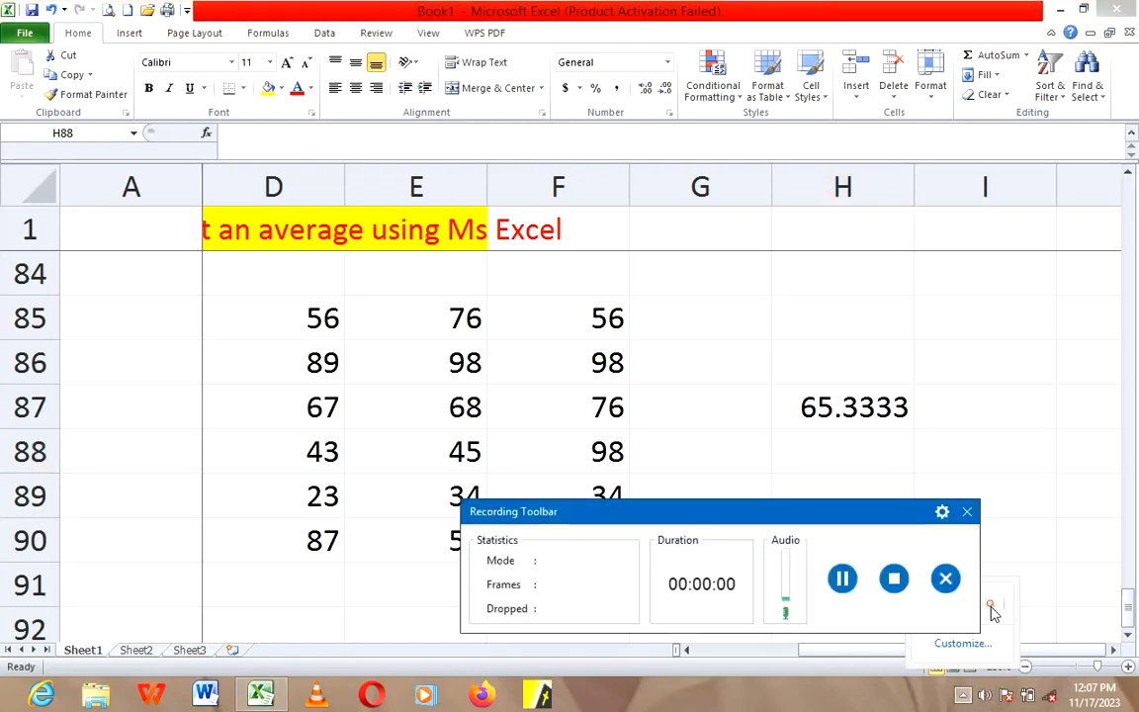